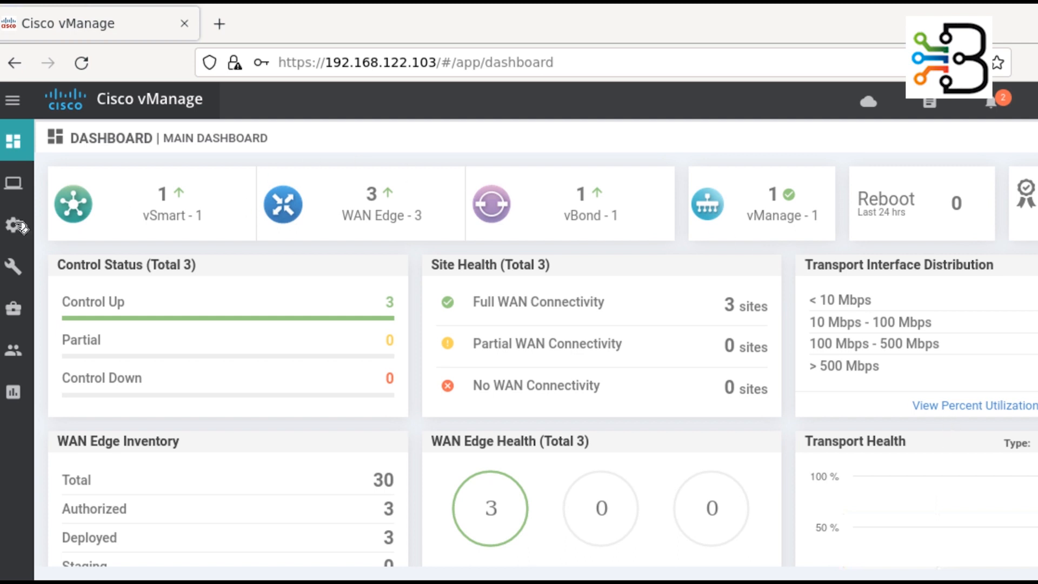
# - Go to Configuration > Templates and expand the Create Template dropdown choices
pyautogui.moveTo(18, 227)
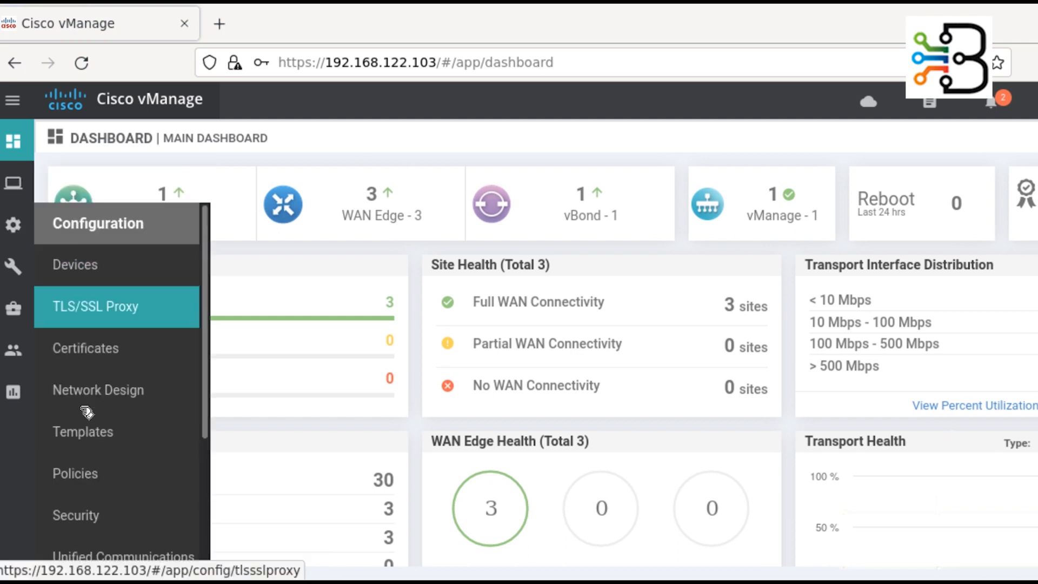
pyautogui.click(86, 432)
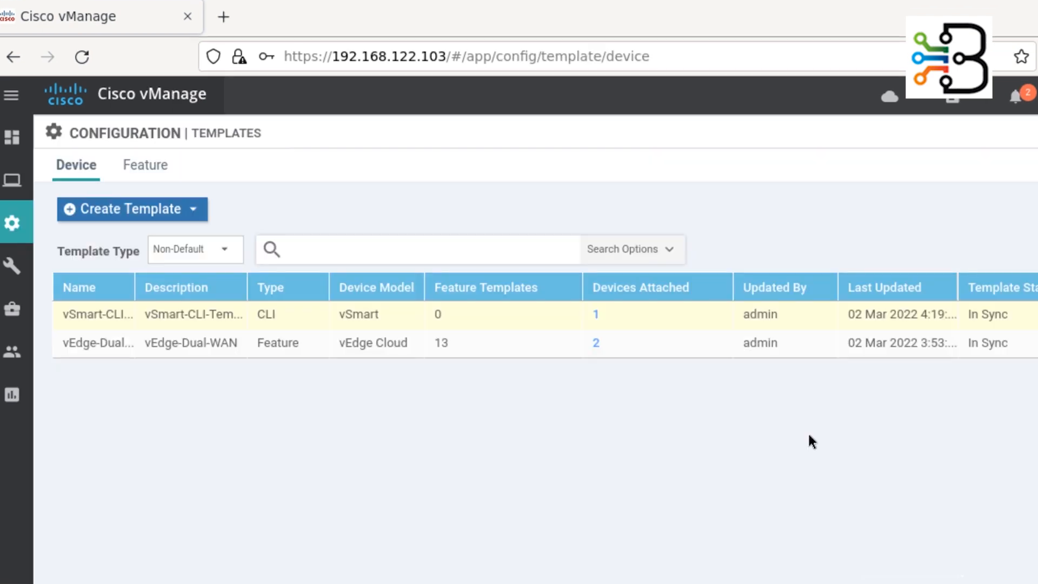
pyautogui.click(189, 212)
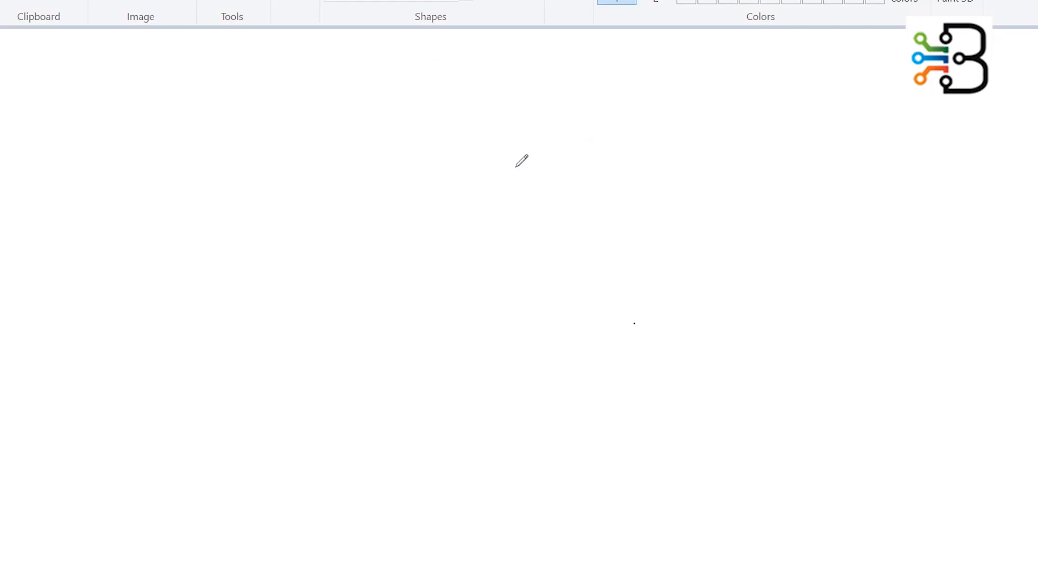
# - Draw a red box listing i) system, ii) VPN and iii) a third item
pyautogui.moveTo(579, 105)
pyautogui.mouseDown()
pyautogui.moveTo(511, 106)
pyautogui.moveTo(479, 127)
pyautogui.moveTo(482, 427)
pyautogui.moveTo(637, 419)
pyautogui.moveTo(636, 245)
pyautogui.moveTo(563, 111)
pyautogui.mouseUp()
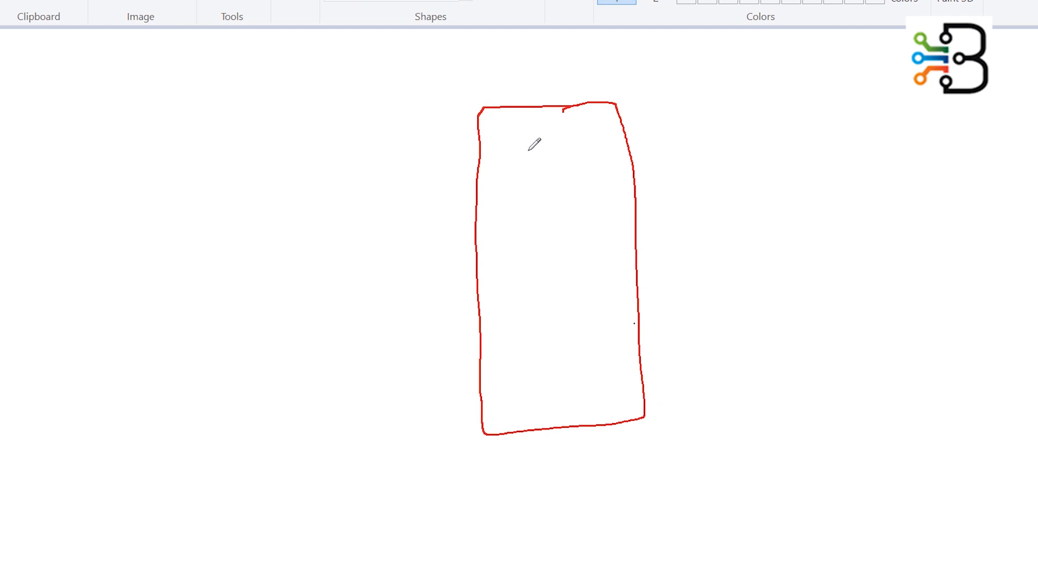
pyautogui.click(502, 139)
pyautogui.moveTo(499, 150)
pyautogui.mouseDown()
pyautogui.moveTo(498, 165)
pyautogui.moveTo(585, 142)
pyautogui.moveTo(607, 153)
pyautogui.moveTo(560, 157)
pyautogui.moveTo(617, 156)
pyautogui.mouseUp()
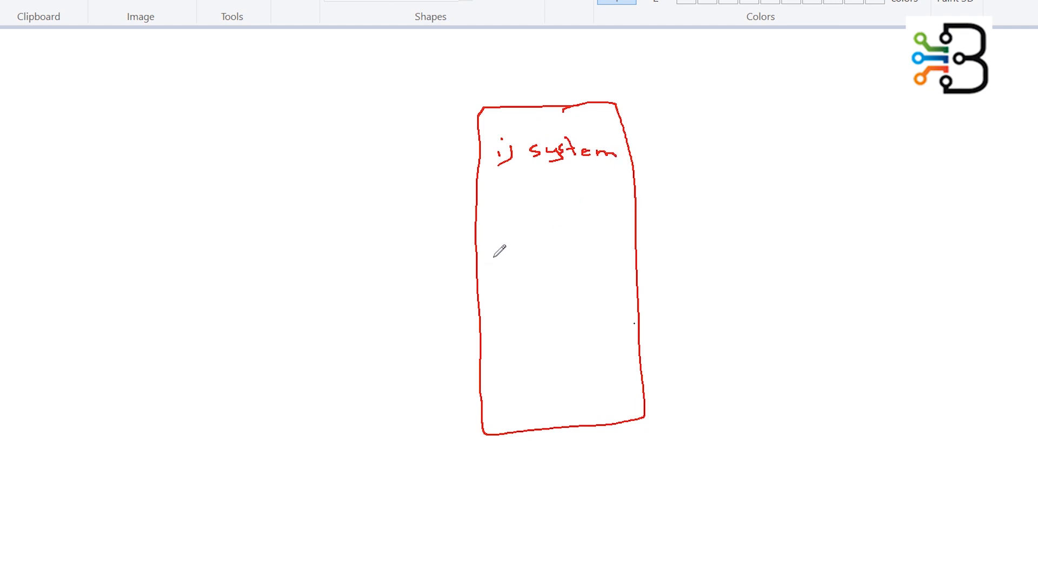
pyautogui.click(501, 194)
pyautogui.moveTo(501, 199); pyautogui.dragTo(501, 212)
pyautogui.moveTo(543, 198); pyautogui.dragTo(557, 209)
pyautogui.moveTo(555, 198)
pyautogui.mouseDown()
pyautogui.moveTo(577, 206)
pyautogui.moveTo(580, 189)
pyautogui.mouseUp()
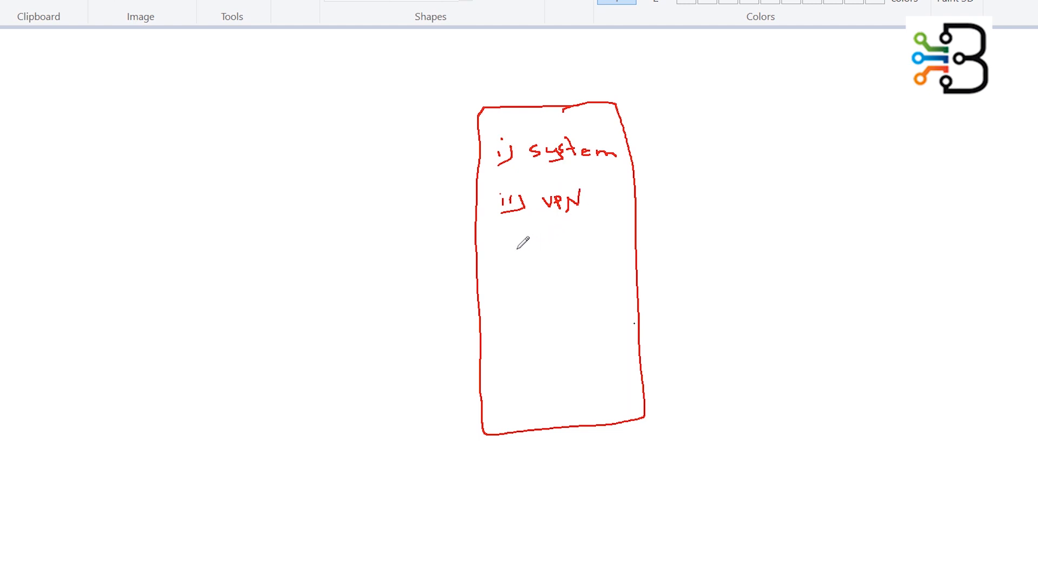
pyautogui.moveTo(500, 257); pyautogui.dragTo(507, 261)
pyautogui.moveTo(514, 255)
pyautogui.mouseDown()
pyautogui.moveTo(510, 270)
pyautogui.moveTo(588, 262)
pyautogui.mouseUp()
pyautogui.click(499, 247)
pyautogui.click(506, 246)
pyautogui.click(512, 247)
pyautogui.moveTo(582, 252); pyautogui.dragTo(593, 249)
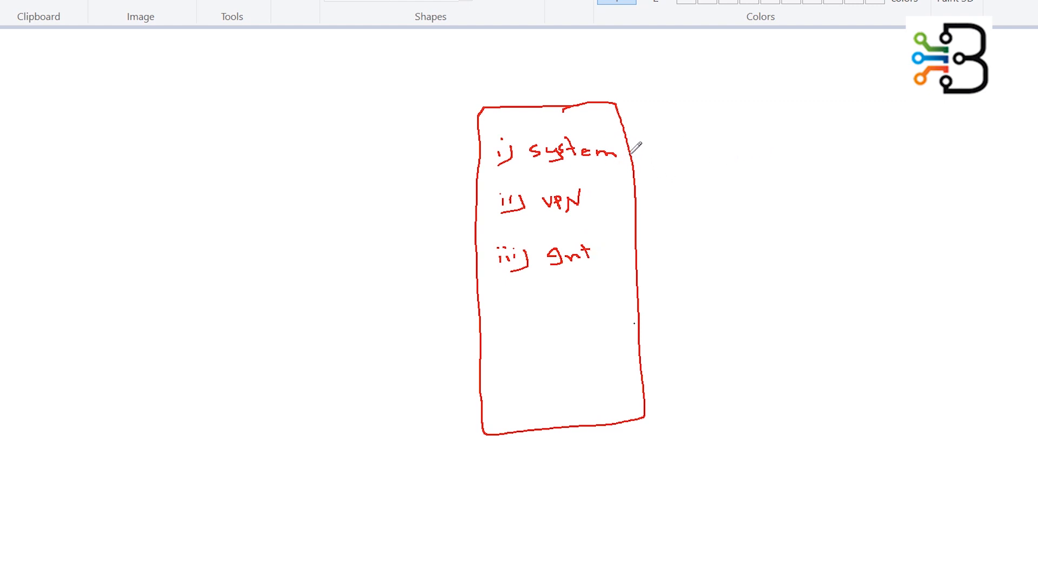
# - Draw an arrow from system to the handwritten label 'Feature template'
pyautogui.moveTo(627, 154)
pyautogui.mouseDown()
pyautogui.moveTo(649, 158)
pyautogui.moveTo(679, 133)
pyautogui.moveTo(677, 144)
pyautogui.moveTo(717, 153)
pyautogui.mouseUp()
pyautogui.moveTo(710, 139); pyautogui.dragTo(740, 151)
pyautogui.moveTo(741, 150); pyautogui.dragTo(790, 149)
pyautogui.moveTo(777, 135); pyautogui.dragTo(852, 145)
pyautogui.moveTo(865, 136); pyautogui.dragTo(877, 145)
pyautogui.moveTo(870, 136); pyautogui.dragTo(886, 135)
pyautogui.moveTo(887, 142); pyautogui.dragTo(901, 143)
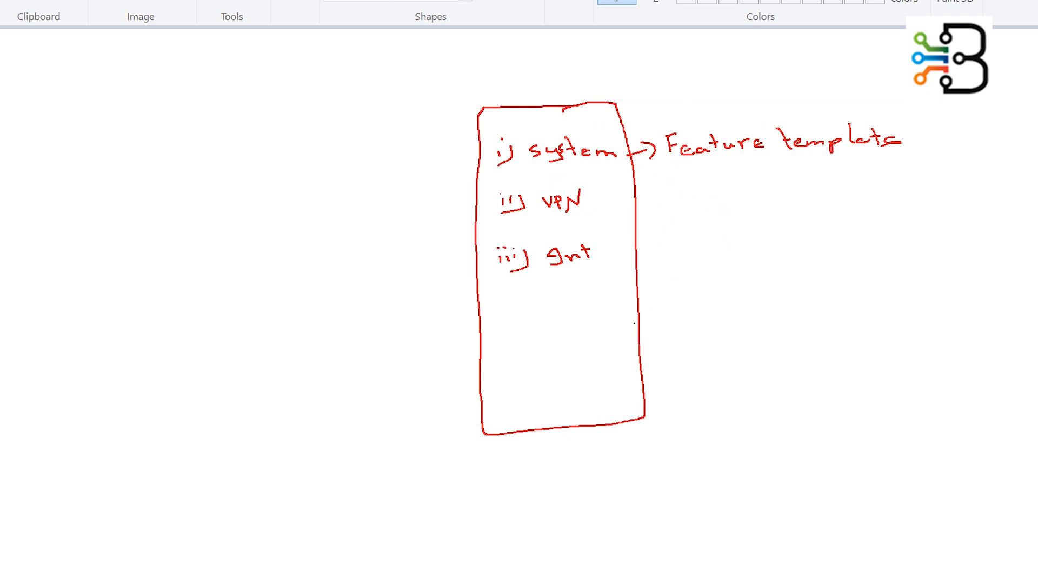
# - Write 'Device temp' in green below the box and curve each listed item to it
pyautogui.moveTo(508, 449)
pyautogui.mouseDown()
pyautogui.moveTo(511, 469)
pyautogui.moveTo(546, 454)
pyautogui.moveTo(611, 457)
pyautogui.moveTo(633, 431)
pyautogui.moveTo(700, 454)
pyautogui.mouseUp()
pyautogui.moveTo(481, 153)
pyautogui.mouseDown()
pyautogui.moveTo(416, 192)
pyautogui.moveTo(524, 442)
pyautogui.mouseUp()
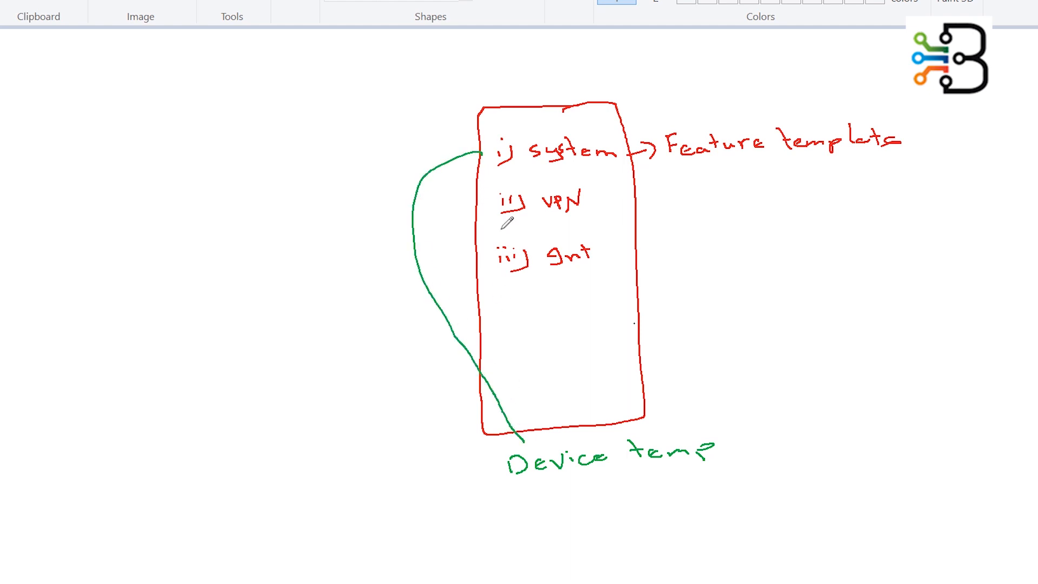
pyautogui.moveTo(492, 207)
pyautogui.mouseDown()
pyautogui.moveTo(482, 292)
pyautogui.moveTo(532, 430)
pyautogui.mouseUp()
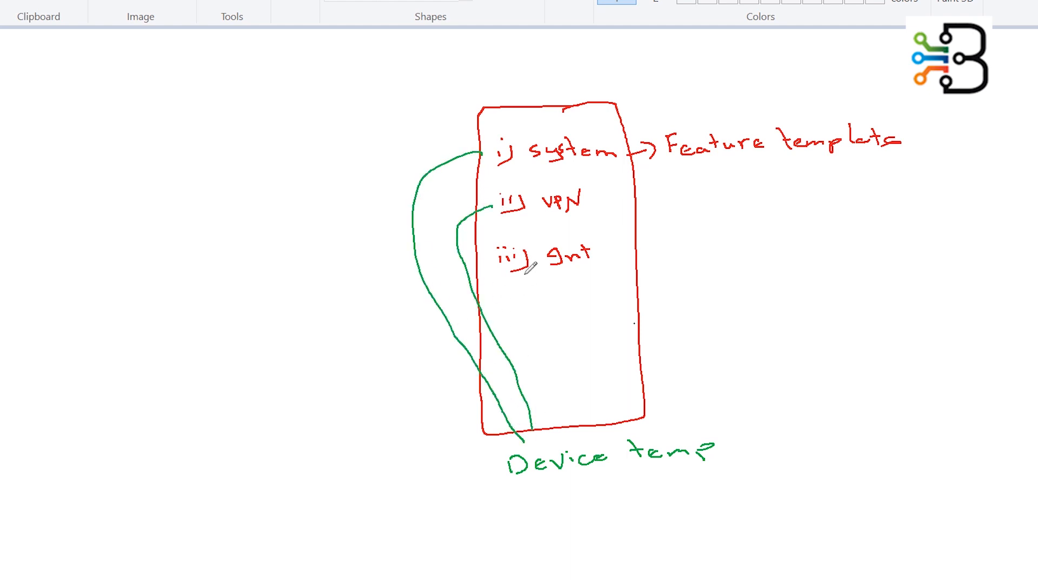
pyautogui.moveTo(507, 259); pyautogui.dragTo(546, 425)
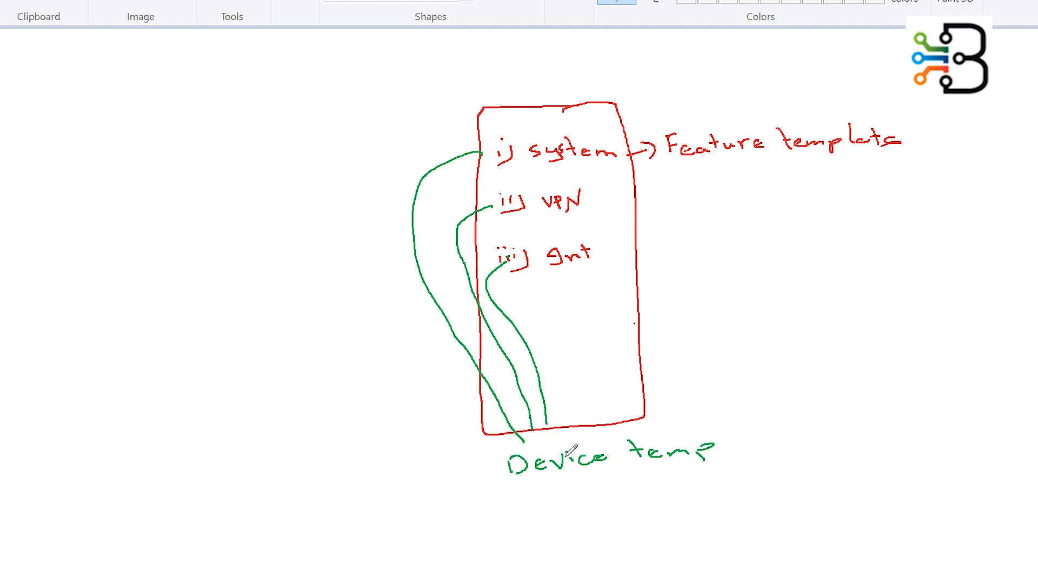
# - Circle the 'Device temp' label and draw an arrow from it to 'vEdge'
pyautogui.moveTo(710, 415)
pyautogui.mouseDown()
pyautogui.moveTo(479, 434)
pyautogui.moveTo(557, 502)
pyautogui.moveTo(730, 448)
pyautogui.moveTo(713, 416)
pyautogui.mouseUp()
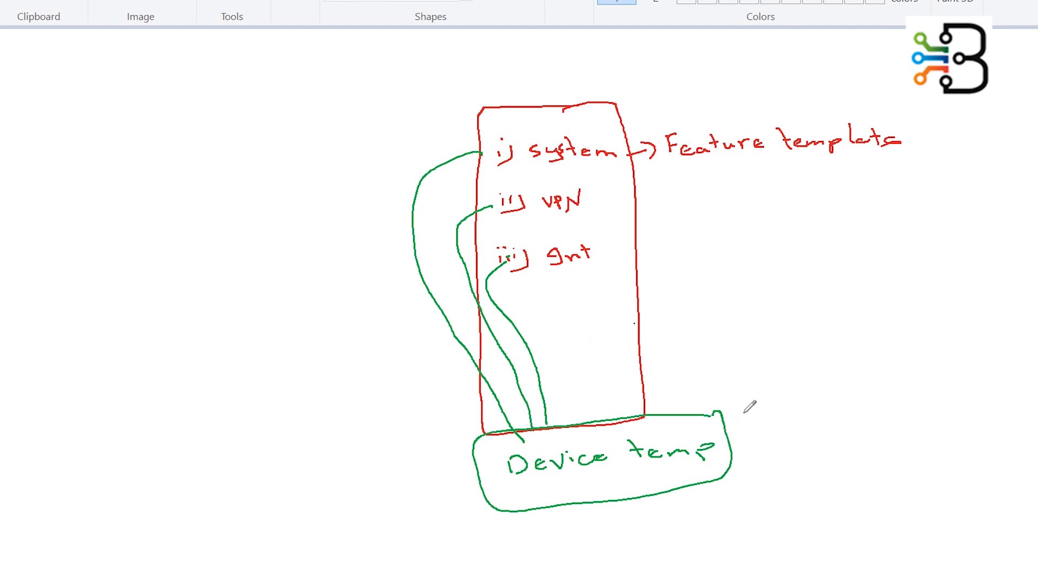
pyautogui.moveTo(723, 434)
pyautogui.mouseDown()
pyautogui.moveTo(788, 419)
pyautogui.moveTo(775, 438)
pyautogui.mouseUp()
pyautogui.moveTo(812, 402)
pyautogui.mouseDown()
pyautogui.moveTo(846, 409)
pyautogui.moveTo(845, 387)
pyautogui.mouseUp()
pyautogui.moveTo(864, 399)
pyautogui.mouseDown()
pyautogui.moveTo(868, 385)
pyautogui.moveTo(871, 411)
pyautogui.mouseUp()
pyautogui.moveTo(887, 397)
pyautogui.mouseDown()
pyautogui.moveTo(879, 414)
pyautogui.moveTo(906, 397)
pyautogui.mouseUp()
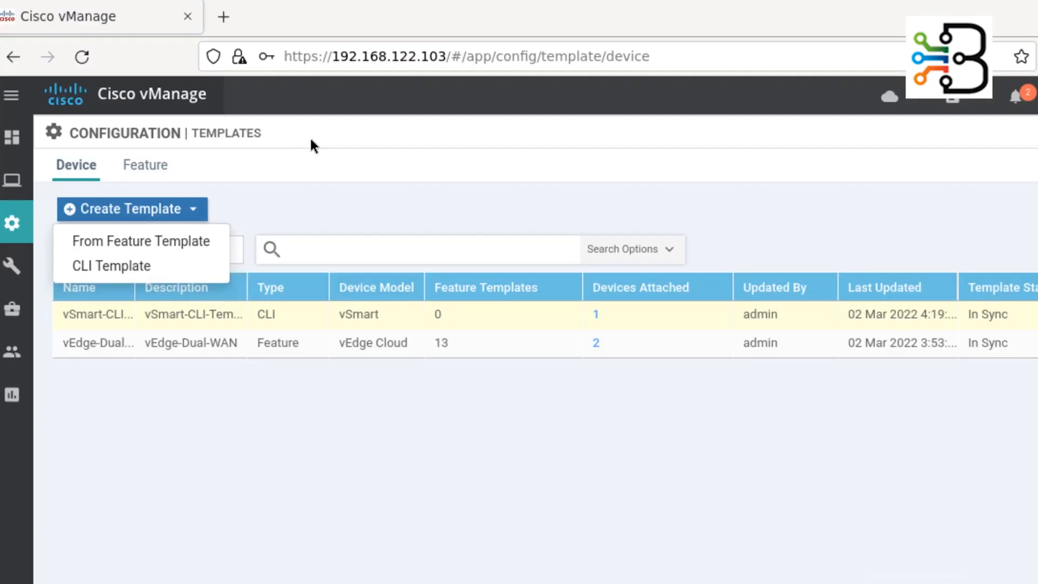
# - Add a feature template for the vEdge Cloud model, found by searching 'clo', and choose the System tile
pyautogui.click(155, 172)
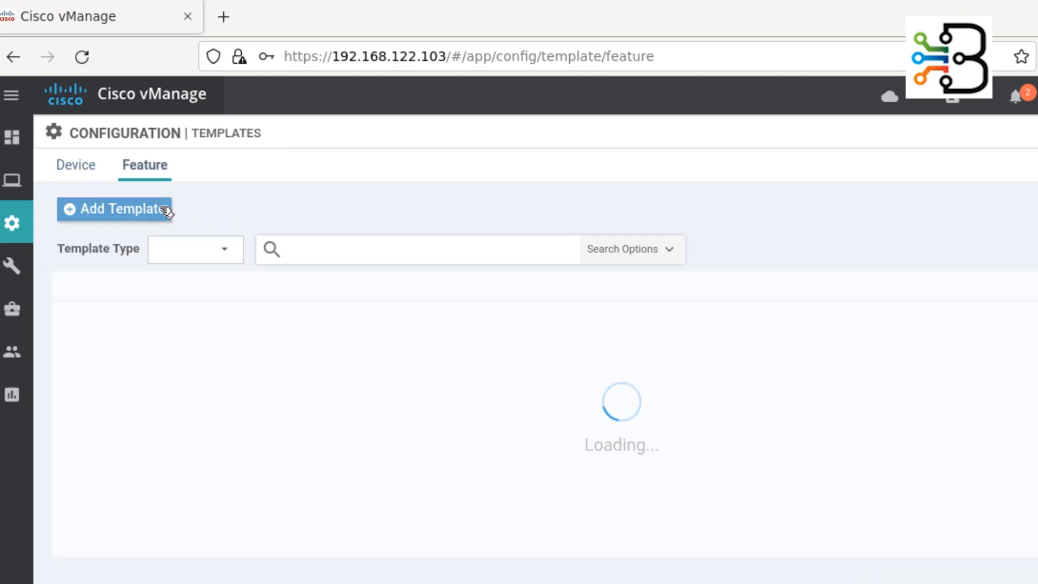
pyautogui.click(135, 216)
pyautogui.click(157, 283)
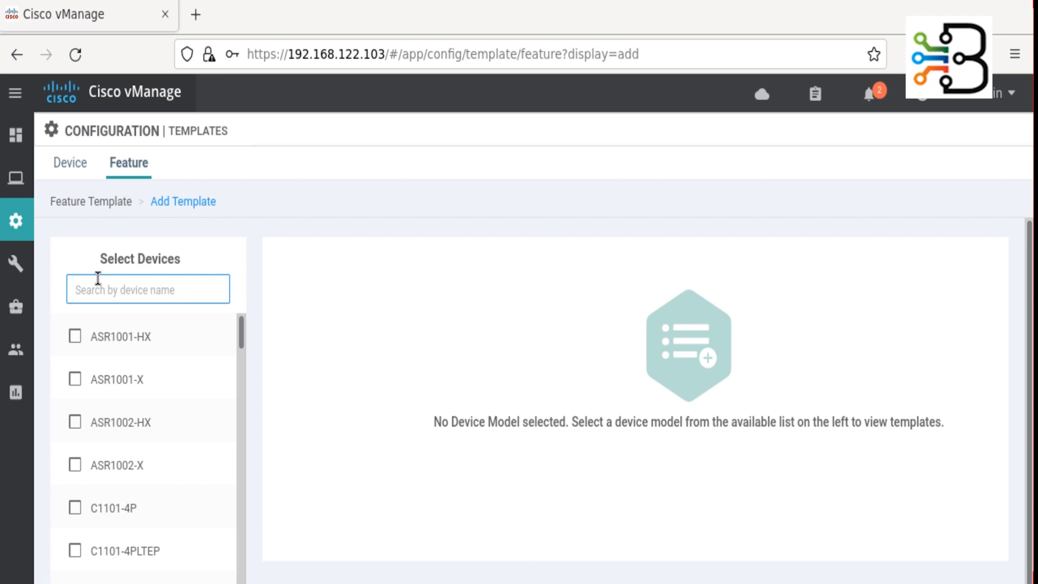
pyautogui.write('cloud')
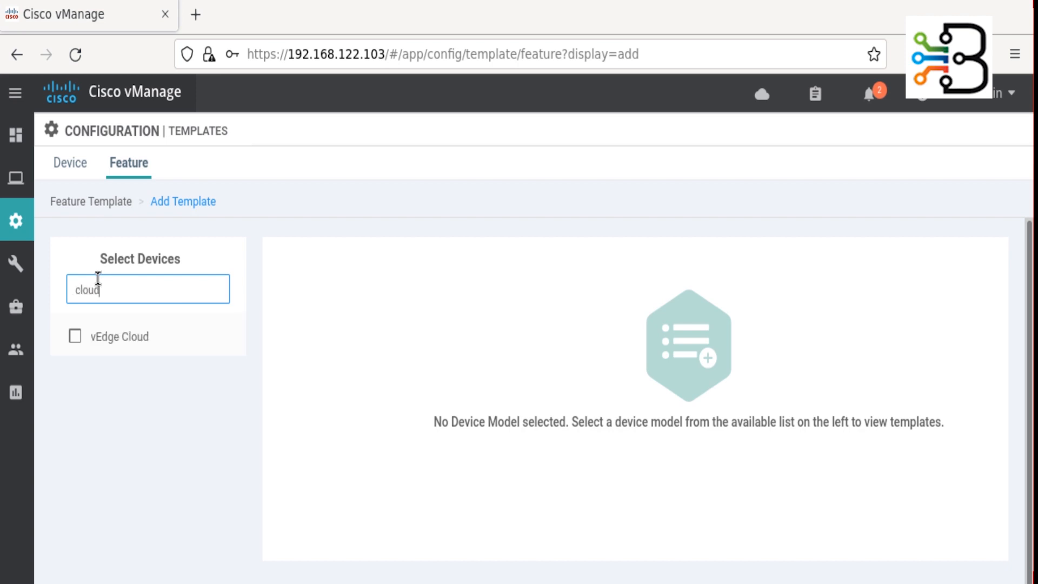
pyautogui.click(76, 338)
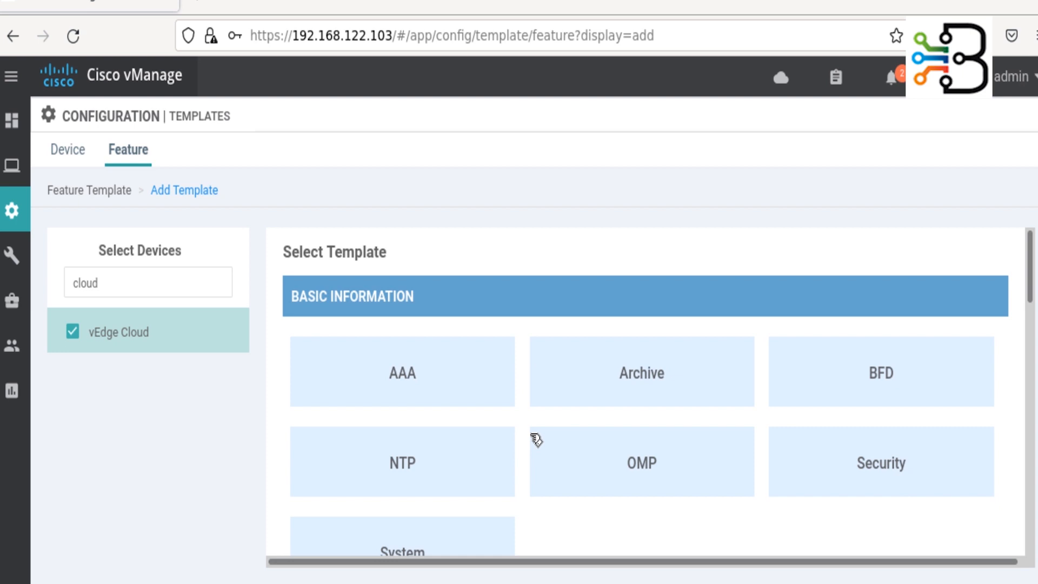
pyautogui.scroll(-3, 534, 438)
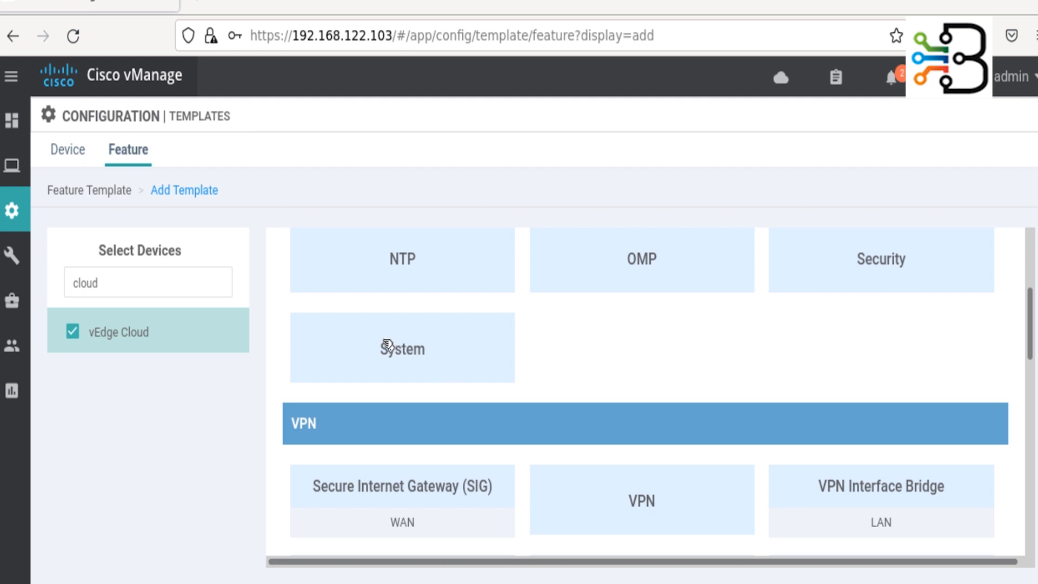
pyautogui.click(419, 355)
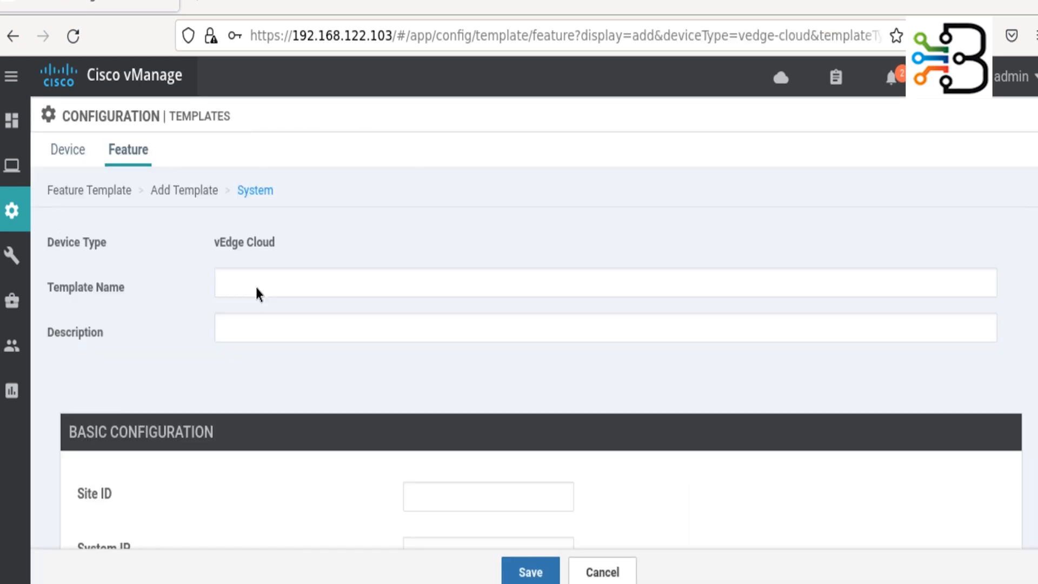
# - Enter vEdge_System_Config as template name and description, then expand the Site ID scope options
pyautogui.click(282, 281)
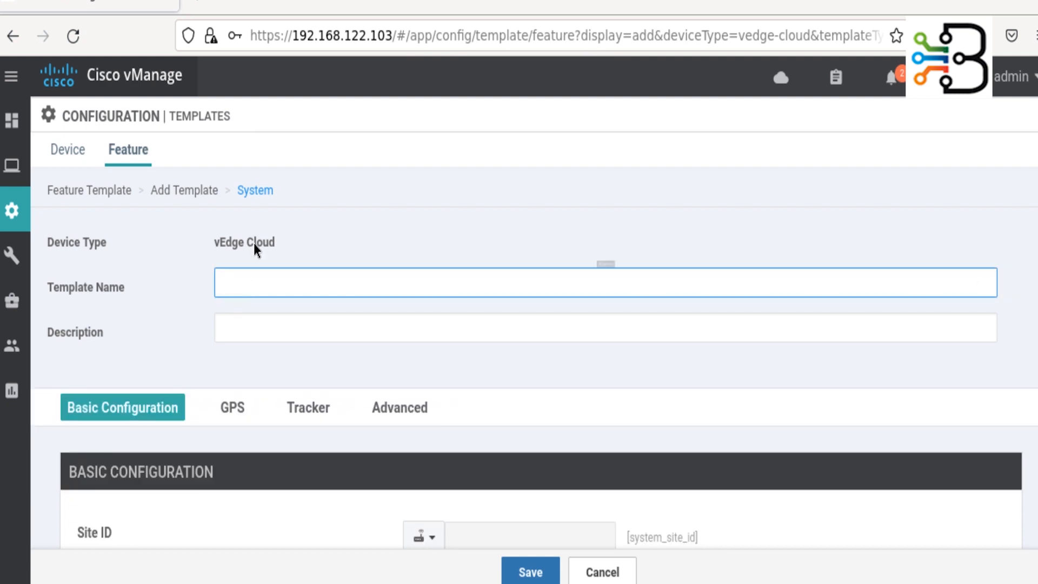
pyautogui.write('vEdge_S')
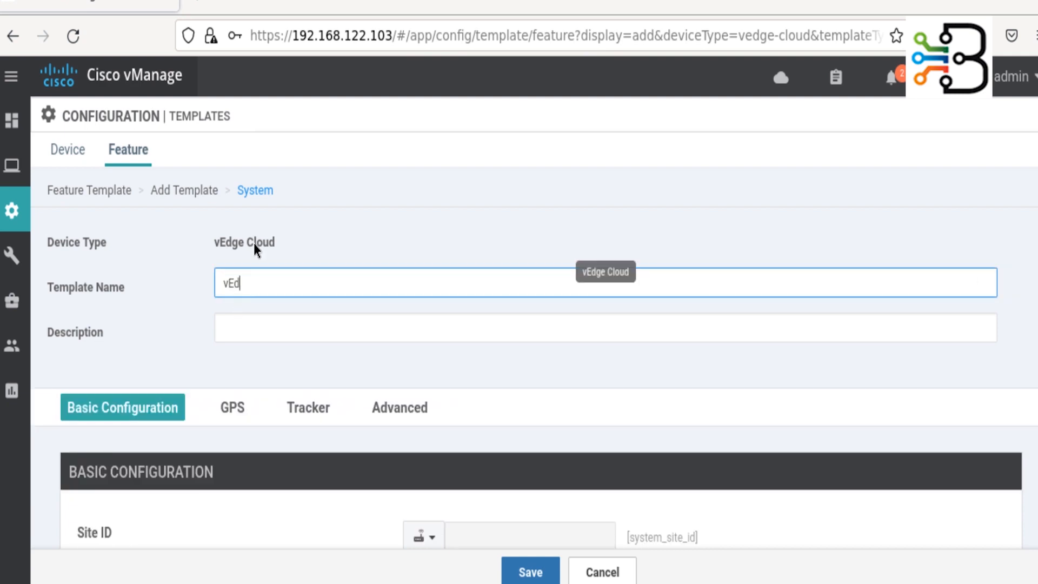
pyautogui.write('ystem_')
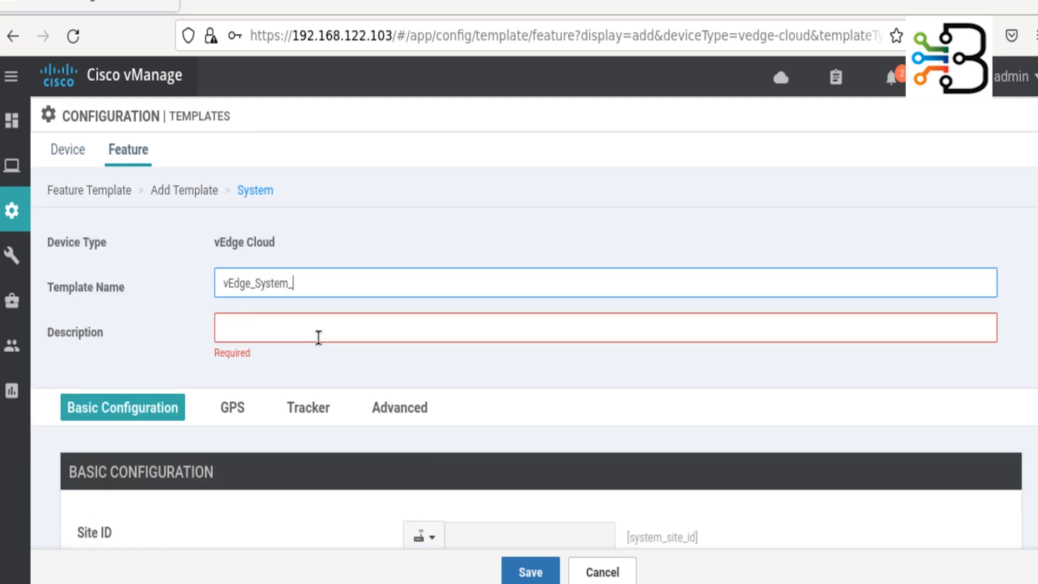
pyautogui.write('Config')
pyautogui.moveTo(338, 278); pyautogui.dragTo(180, 280)
pyautogui.hotkey('ctrl', 'c')
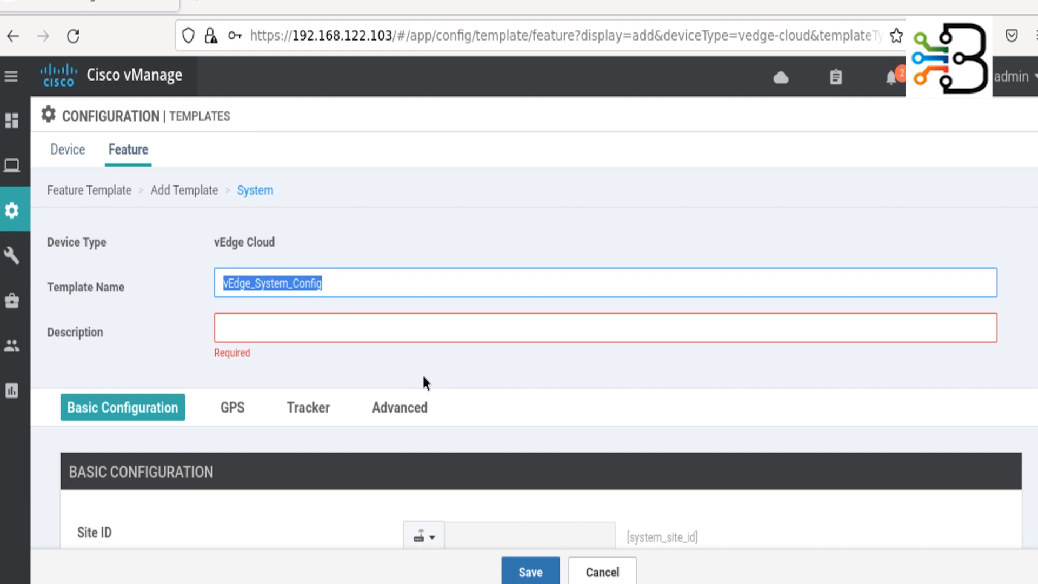
pyautogui.click(335, 325)
pyautogui.hotkey('ctrl', 'v')
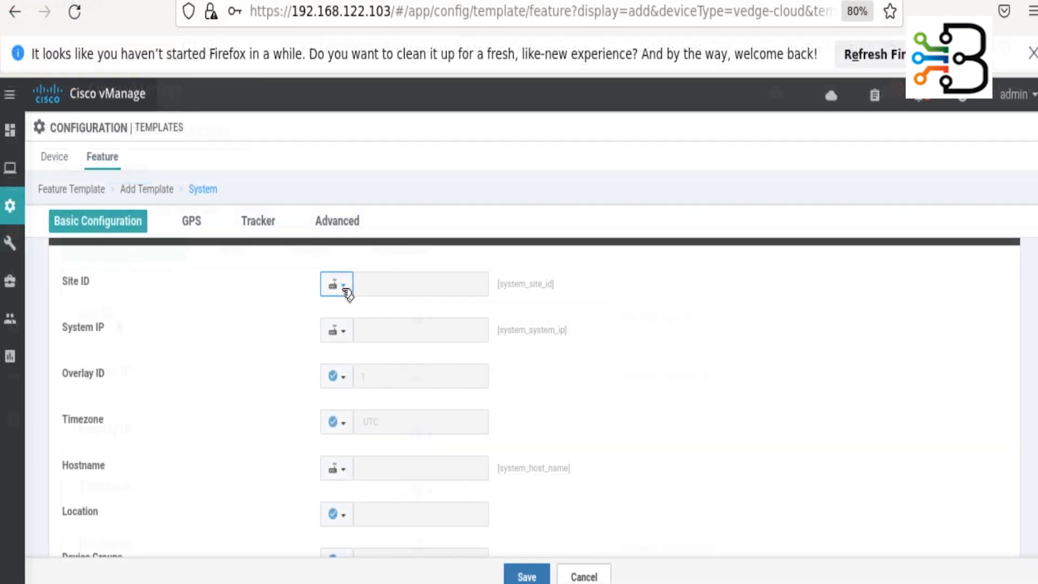
pyautogui.click(344, 286)
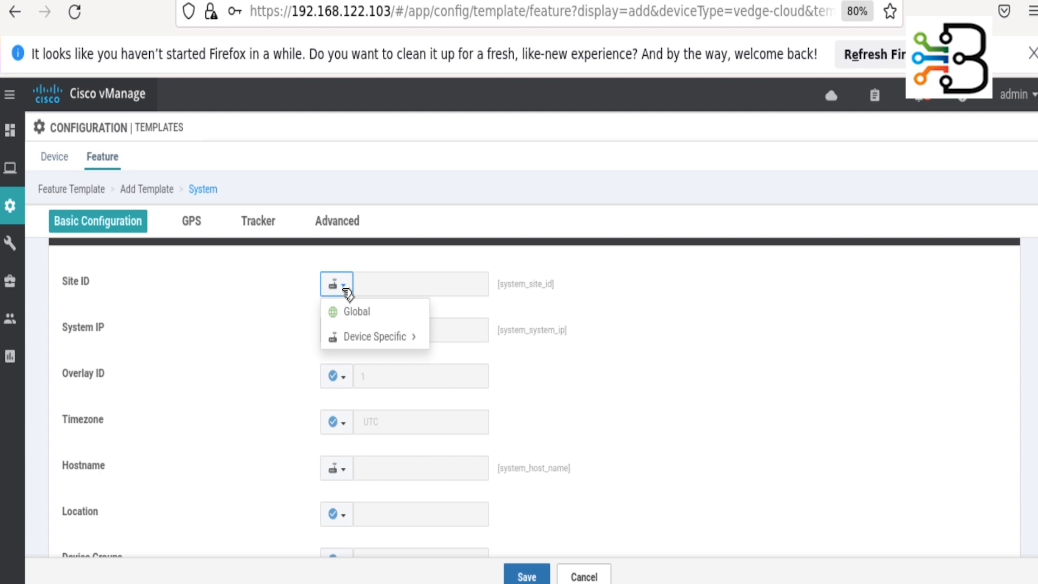
pyautogui.moveTo(385, 349)
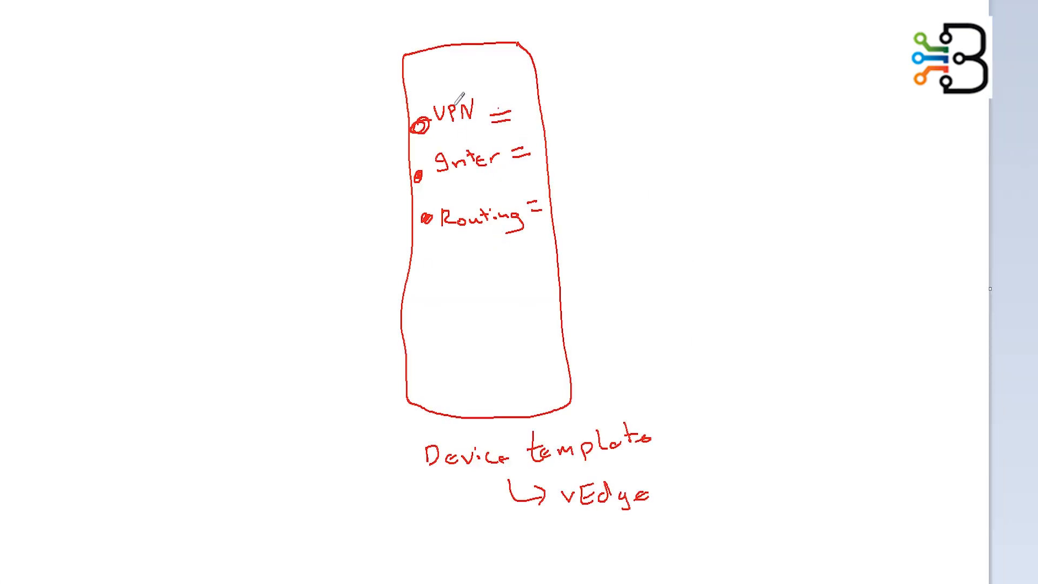
# - Add a red bullet reading 'System' beneath Routing in the device template box
pyautogui.click(424, 280)
pyautogui.moveTo(453, 269)
pyautogui.mouseDown()
pyautogui.moveTo(439, 283)
pyautogui.moveTo(468, 291)
pyautogui.moveTo(480, 281)
pyautogui.moveTo(519, 284)
pyautogui.mouseUp()
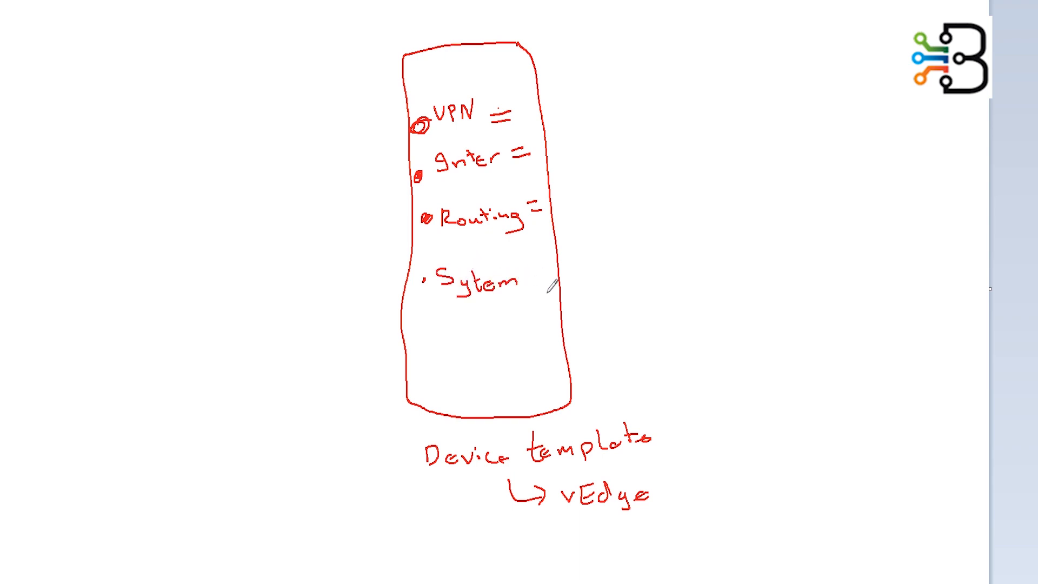
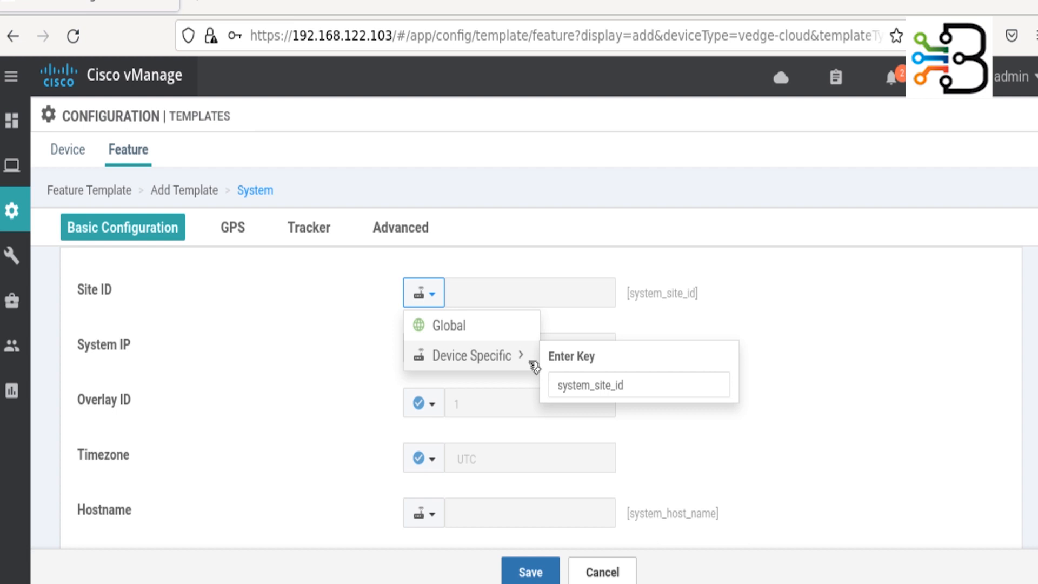
# - Key the device-specific Site ID as Enter_Site_ID and System IP as Enter_System_IP
pyautogui.doubleClick(572, 390)
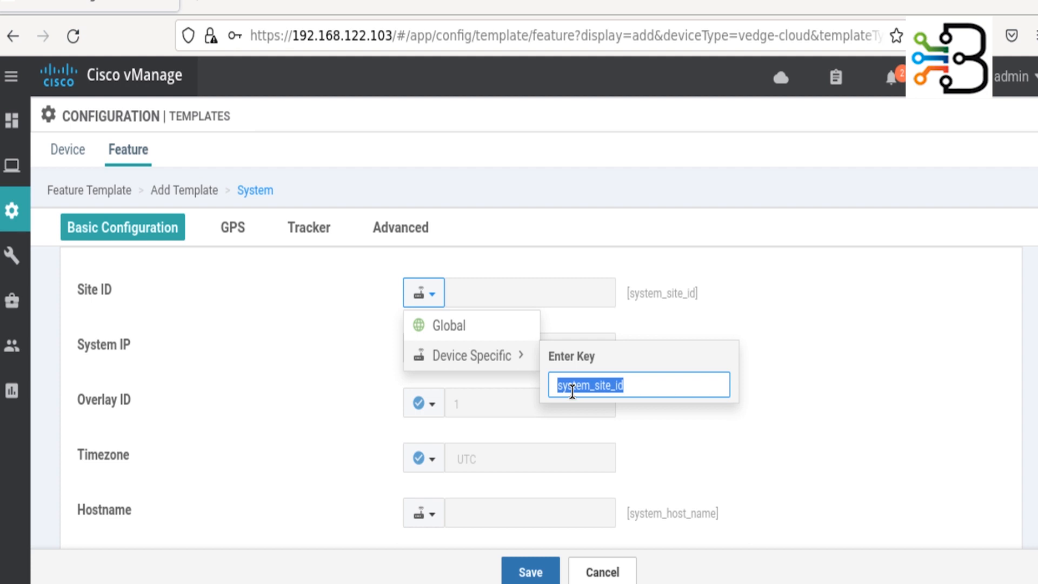
pyautogui.write('Enter')
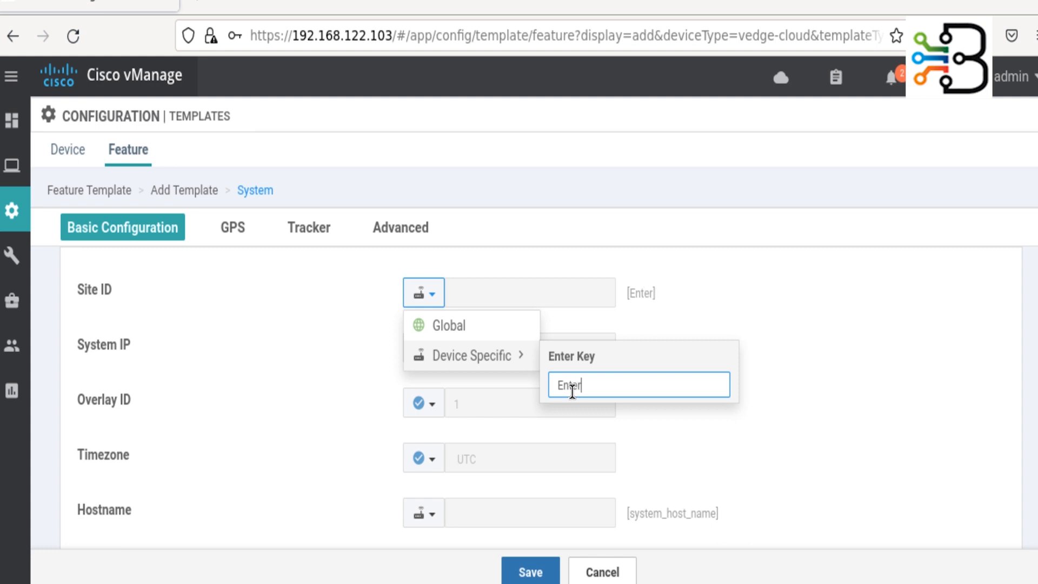
pyautogui.write('_Site_ID')
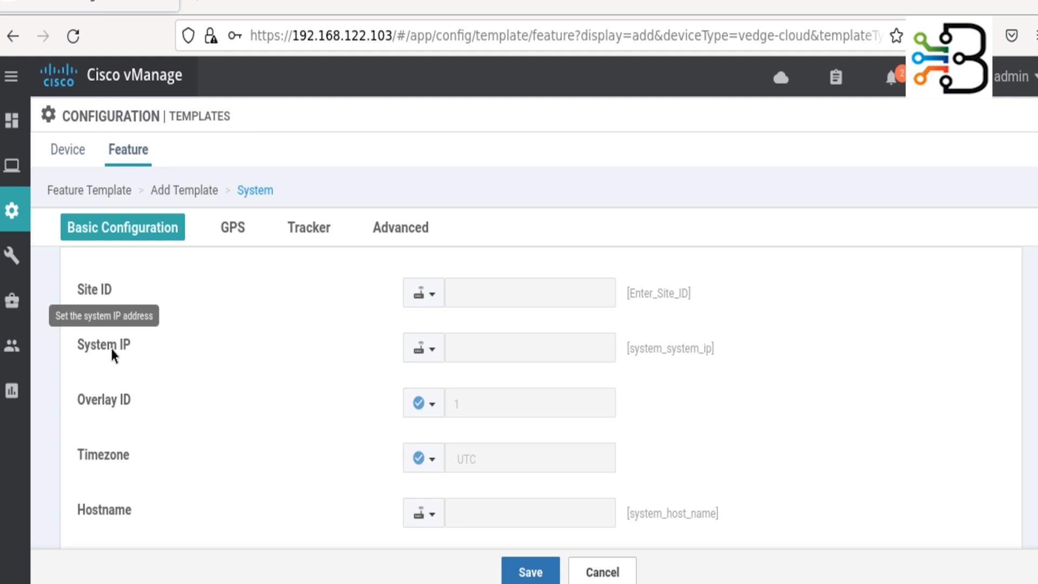
pyautogui.click(435, 350)
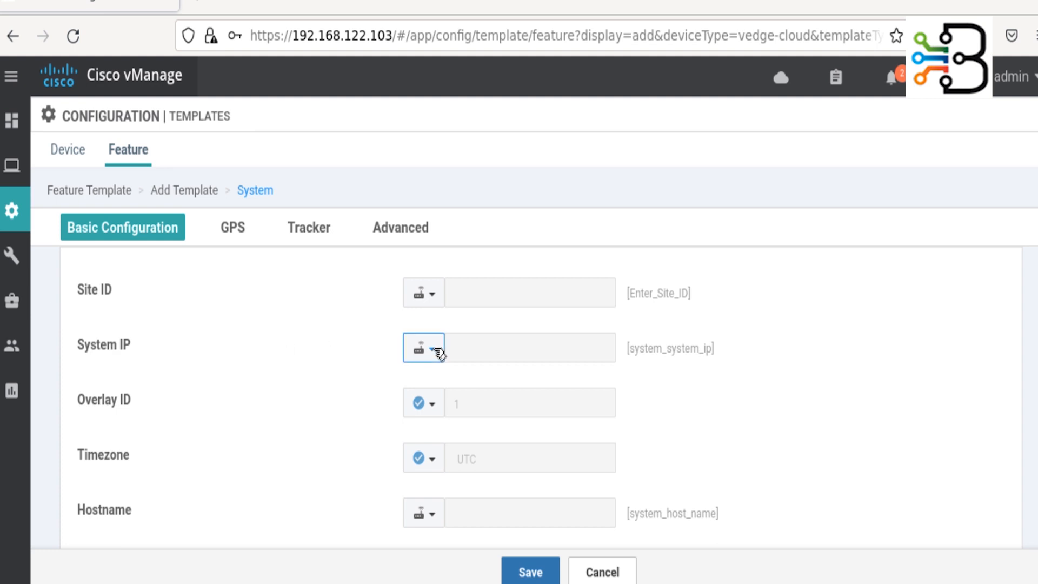
pyautogui.moveTo(508, 385)
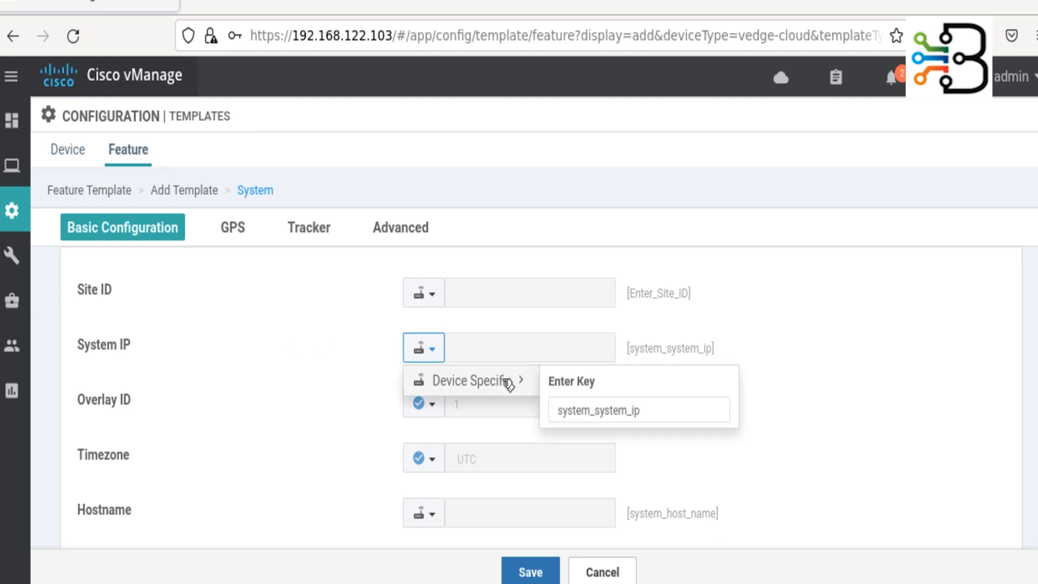
pyautogui.doubleClick(607, 413)
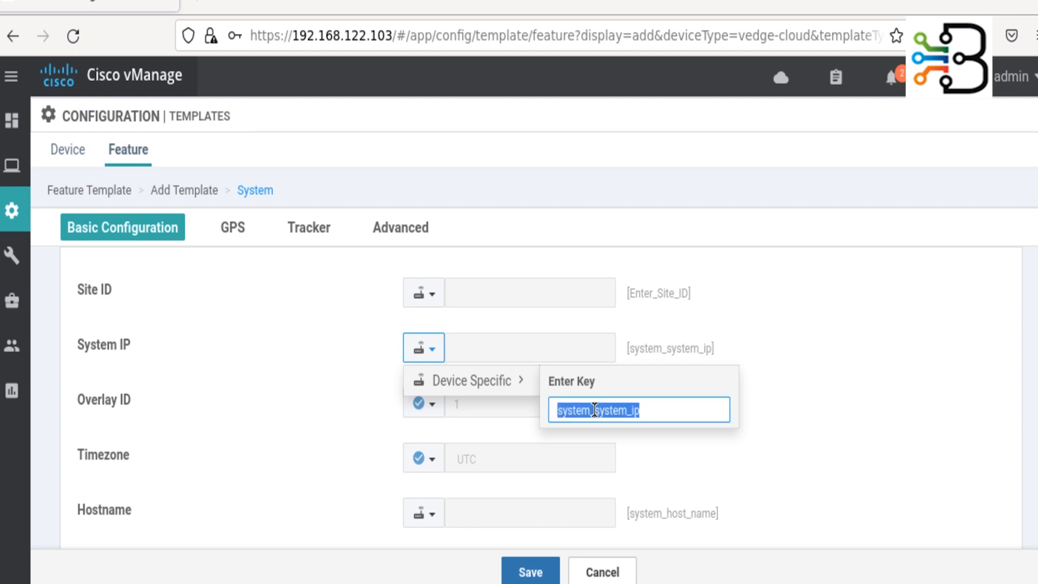
pyautogui.write('Enter_System_IP')
pyautogui.click(876, 374)
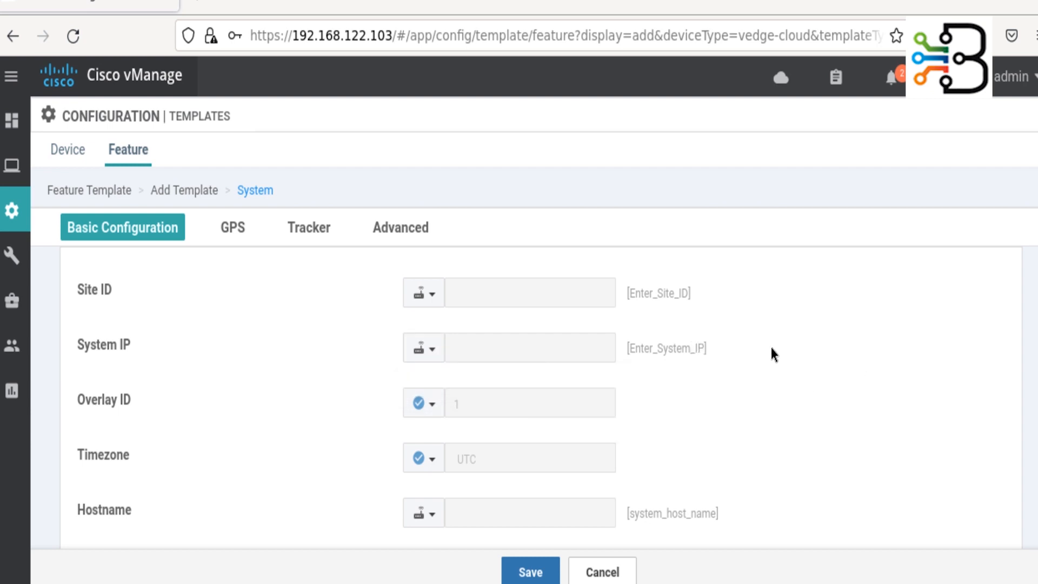
# - Choose 9600 for Console Baud Rate and save the vEdge_System_Config template
pyautogui.scroll(-8, 90, 441)
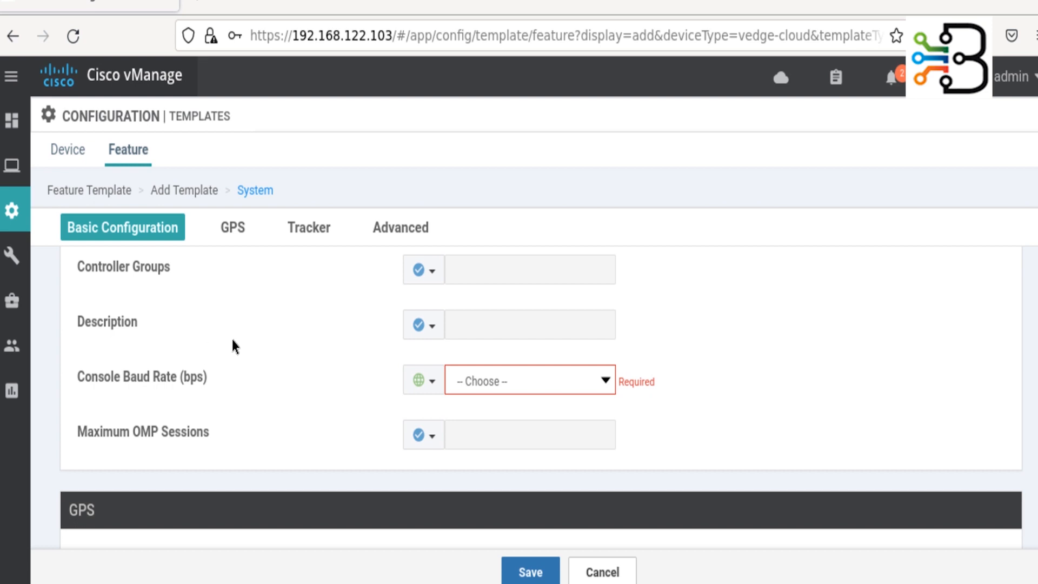
pyautogui.click(601, 385)
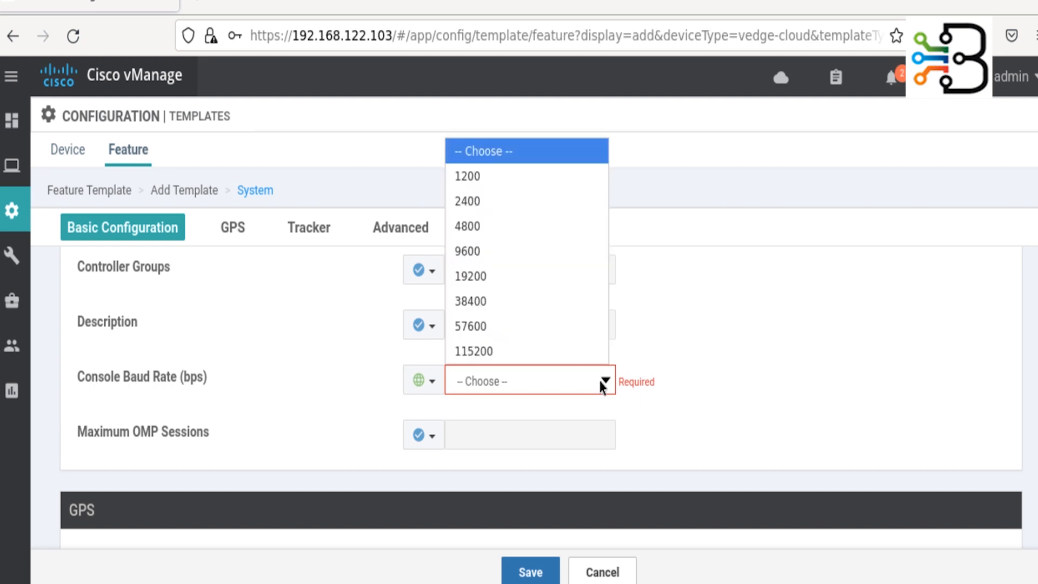
pyautogui.click(494, 251)
pyautogui.click(784, 398)
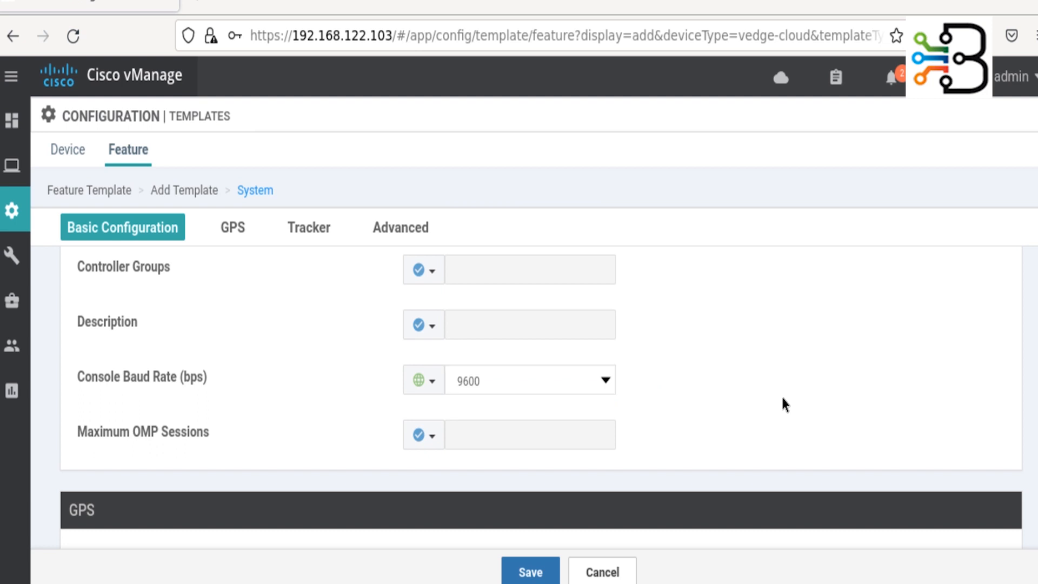
pyautogui.scroll(-7, 170, 386)
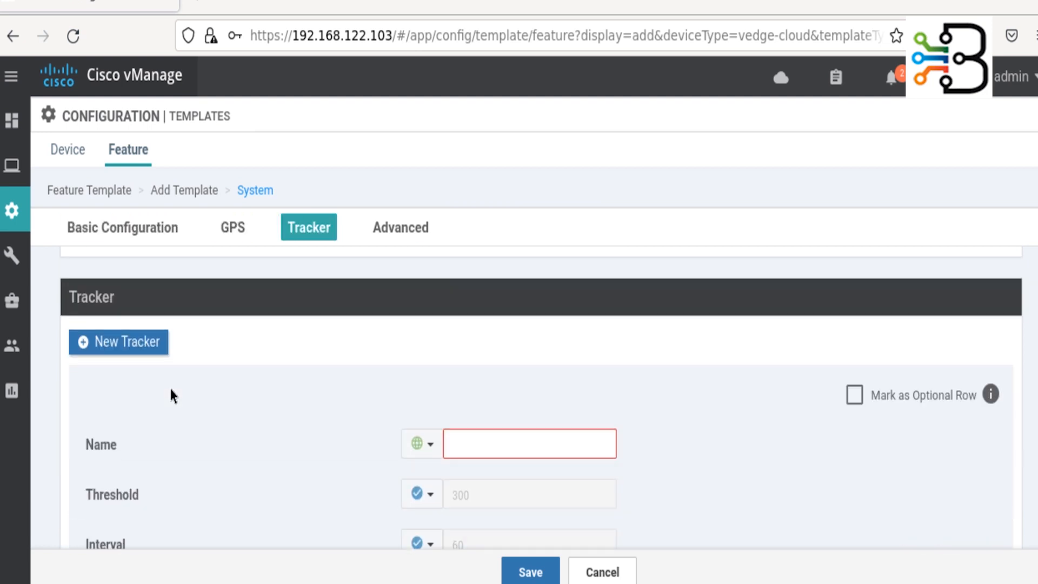
pyautogui.scroll(-7, 170, 387)
pyautogui.scroll(4, 170, 386)
pyautogui.scroll(2, 170, 386)
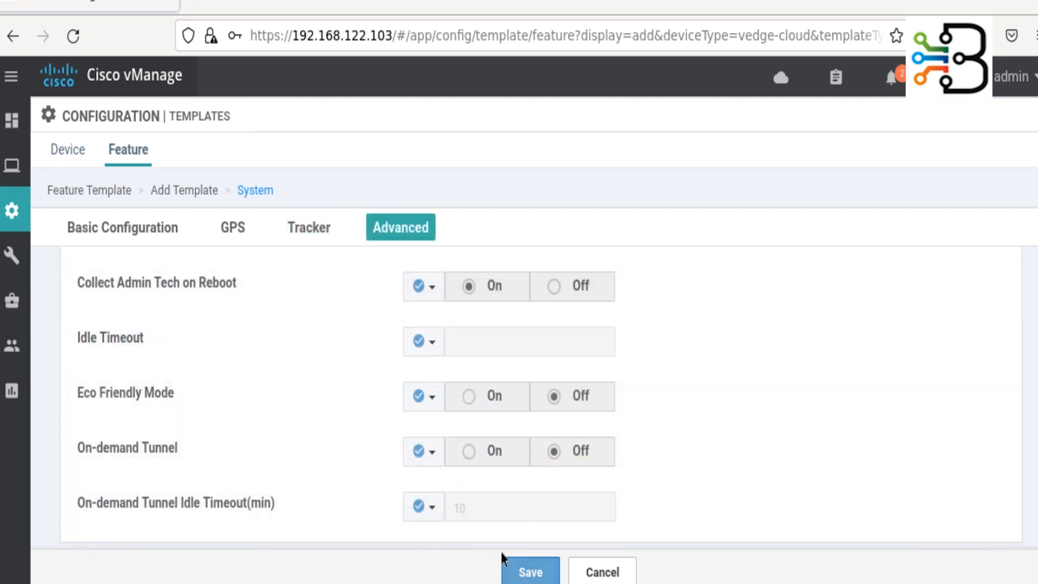
pyautogui.click(504, 560)
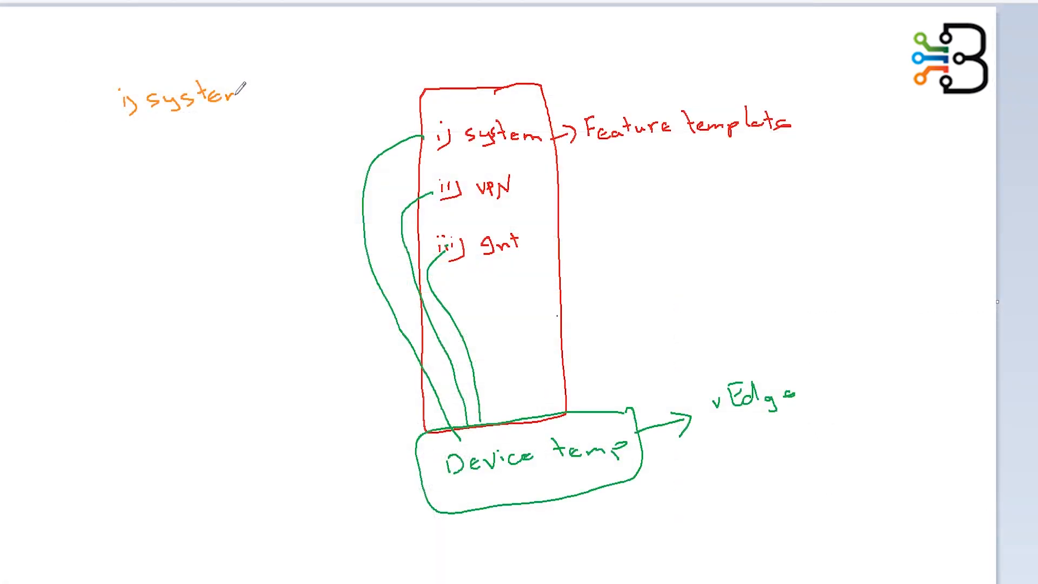
# - Handwrite the system templates note and list a) Transport VPN, b) Mgmt VPN, c) Service VPN
pyautogui.moveTo(235, 100)
pyautogui.mouseDown()
pyautogui.moveTo(277, 84)
pyautogui.moveTo(327, 93)
pyautogui.moveTo(382, 77)
pyautogui.moveTo(403, 89)
pyautogui.mouseUp()
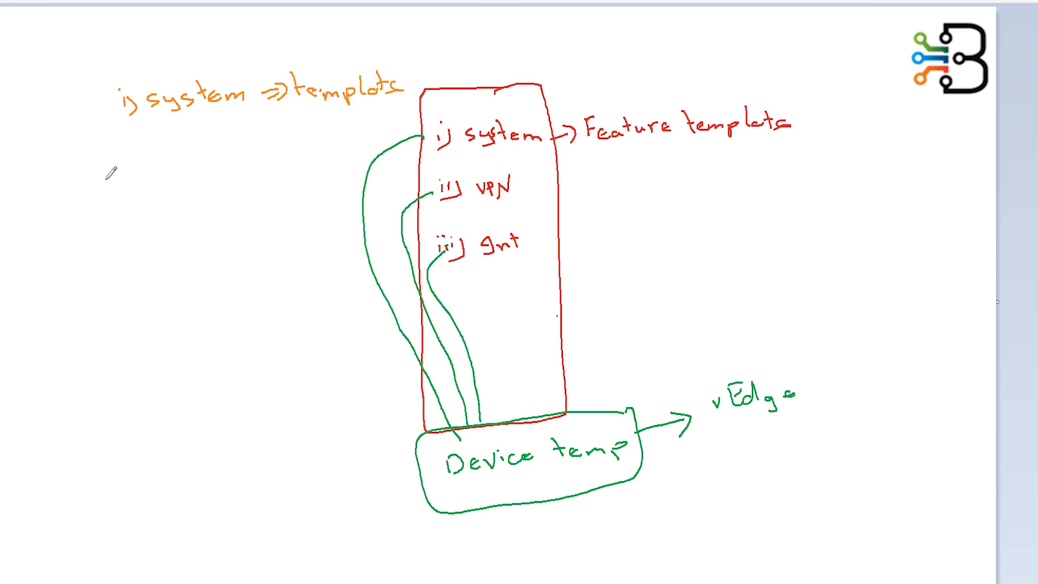
pyautogui.moveTo(76, 161)
pyautogui.mouseDown()
pyautogui.moveTo(90, 181)
pyautogui.moveTo(142, 156)
pyautogui.moveTo(188, 153)
pyautogui.mouseUp()
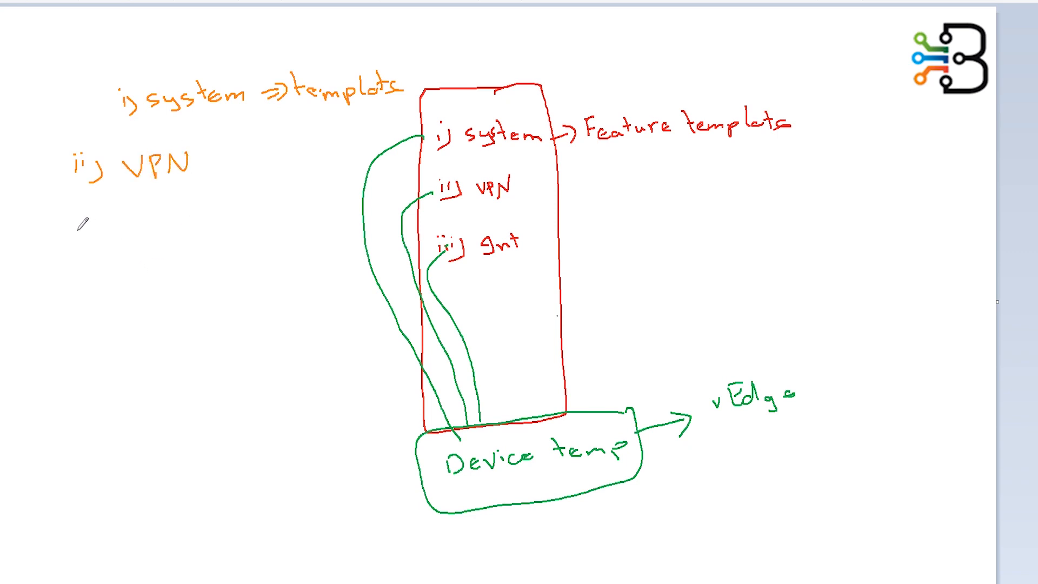
pyautogui.moveTo(60, 217)
pyautogui.mouseDown()
pyautogui.moveTo(56, 236)
pyautogui.moveTo(70, 217)
pyautogui.moveTo(111, 233)
pyautogui.mouseUp()
pyautogui.moveTo(33, 238); pyautogui.dragTo(36, 253)
pyautogui.moveTo(115, 224)
pyautogui.mouseDown()
pyautogui.moveTo(121, 245)
pyautogui.moveTo(153, 223)
pyautogui.mouseUp()
pyautogui.moveTo(158, 213); pyautogui.dragTo(157, 234)
pyautogui.moveTo(150, 222); pyautogui.dragTo(164, 218)
pyautogui.moveTo(181, 212)
pyautogui.mouseDown()
pyautogui.moveTo(189, 229)
pyautogui.moveTo(201, 208)
pyautogui.moveTo(237, 207)
pyautogui.mouseUp()
pyautogui.moveTo(33, 271); pyautogui.dragTo(37, 303)
pyautogui.moveTo(65, 298)
pyautogui.mouseDown()
pyautogui.moveTo(103, 285)
pyautogui.moveTo(96, 298)
pyautogui.mouseUp()
pyautogui.moveTo(114, 287)
pyautogui.mouseDown()
pyautogui.moveTo(125, 275)
pyautogui.moveTo(145, 283)
pyautogui.mouseUp()
pyautogui.moveTo(144, 269)
pyautogui.mouseDown()
pyautogui.moveTo(142, 287)
pyautogui.moveTo(152, 273)
pyautogui.moveTo(196, 265)
pyautogui.moveTo(207, 286)
pyautogui.mouseUp()
pyautogui.moveTo(206, 268); pyautogui.dragTo(212, 275)
pyautogui.moveTo(224, 283)
pyautogui.mouseDown()
pyautogui.moveTo(227, 264)
pyautogui.moveTo(237, 281)
pyautogui.mouseUp()
pyautogui.moveTo(236, 281); pyautogui.dragTo(237, 261)
pyautogui.moveTo(42, 335); pyautogui.dragTo(36, 354)
pyautogui.moveTo(43, 330); pyautogui.dragTo(47, 356)
pyautogui.moveTo(82, 326); pyautogui.dragTo(66, 345)
pyautogui.moveTo(84, 337); pyautogui.dragTo(126, 327)
pyautogui.moveTo(133, 331)
pyautogui.mouseDown()
pyautogui.moveTo(134, 340)
pyautogui.moveTo(185, 338)
pyautogui.mouseUp()
pyautogui.moveTo(185, 337)
pyautogui.mouseDown()
pyautogui.moveTo(190, 318)
pyautogui.moveTo(204, 324)
pyautogui.moveTo(229, 313)
pyautogui.mouseUp()
# - Add arrows mapping Transport VPN to VPN0, Mgmt VPN to VPN 512, Service VPN to VPN 1
pyautogui.moveTo(250, 212); pyautogui.dragTo(269, 211)
pyautogui.moveTo(252, 219)
pyautogui.mouseDown()
pyautogui.moveTo(269, 218)
pyautogui.moveTo(263, 223)
pyautogui.mouseUp()
pyautogui.moveTo(277, 206); pyautogui.dragTo(289, 204)
pyautogui.moveTo(294, 205)
pyautogui.mouseDown()
pyautogui.moveTo(296, 221)
pyautogui.moveTo(330, 207)
pyautogui.mouseUp()
pyautogui.moveTo(259, 263); pyautogui.dragTo(275, 261)
pyautogui.moveTo(260, 272)
pyautogui.mouseDown()
pyautogui.moveTo(297, 274)
pyautogui.moveTo(303, 258)
pyautogui.mouseUp()
pyautogui.moveTo(307, 261); pyautogui.dragTo(344, 279)
pyautogui.moveTo(346, 262); pyautogui.dragTo(358, 279)
pyautogui.moveTo(364, 270); pyautogui.dragTo(375, 283)
pyautogui.moveTo(241, 331); pyautogui.dragTo(262, 324)
pyautogui.moveTo(244, 339); pyautogui.dragTo(264, 337)
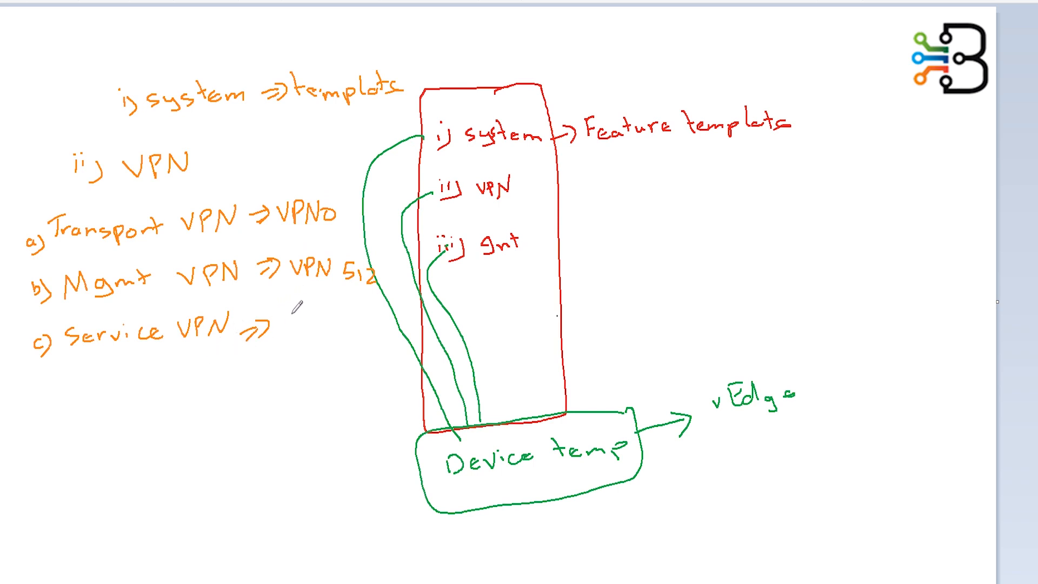
pyautogui.moveTo(281, 318)
pyautogui.mouseDown()
pyautogui.moveTo(352, 314)
pyautogui.moveTo(377, 339)
pyautogui.mouseUp()
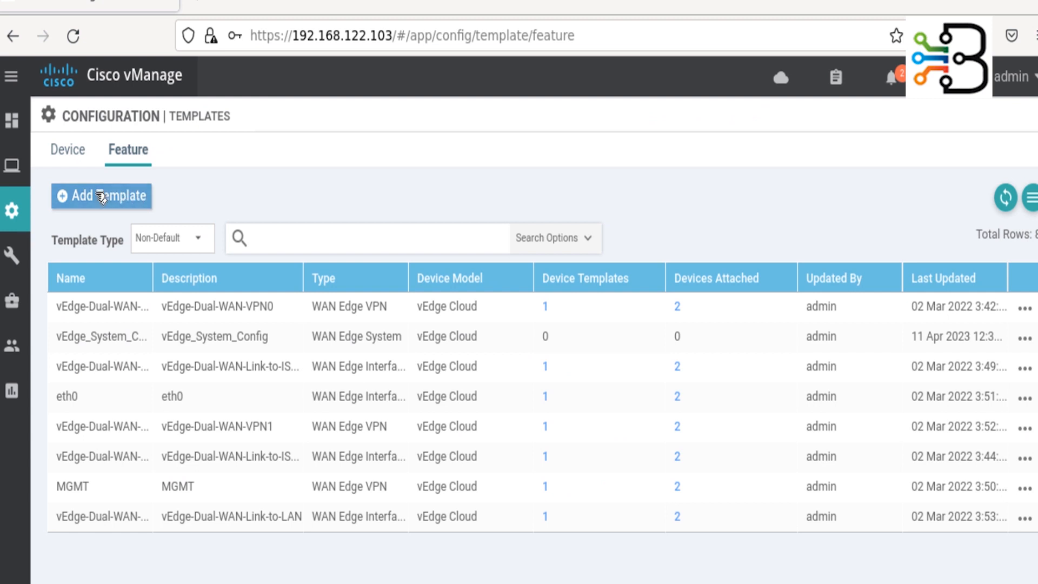
# - Add a feature template for vEdge Cloud, found by searching 'cloud', and choose the VPN tile
pyautogui.click(89, 198)
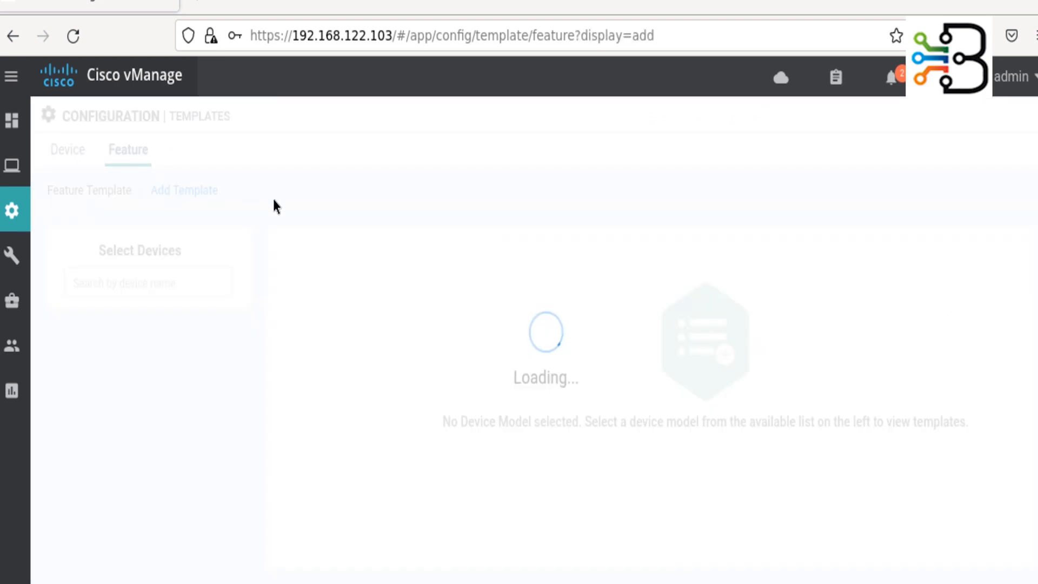
pyautogui.click(184, 283)
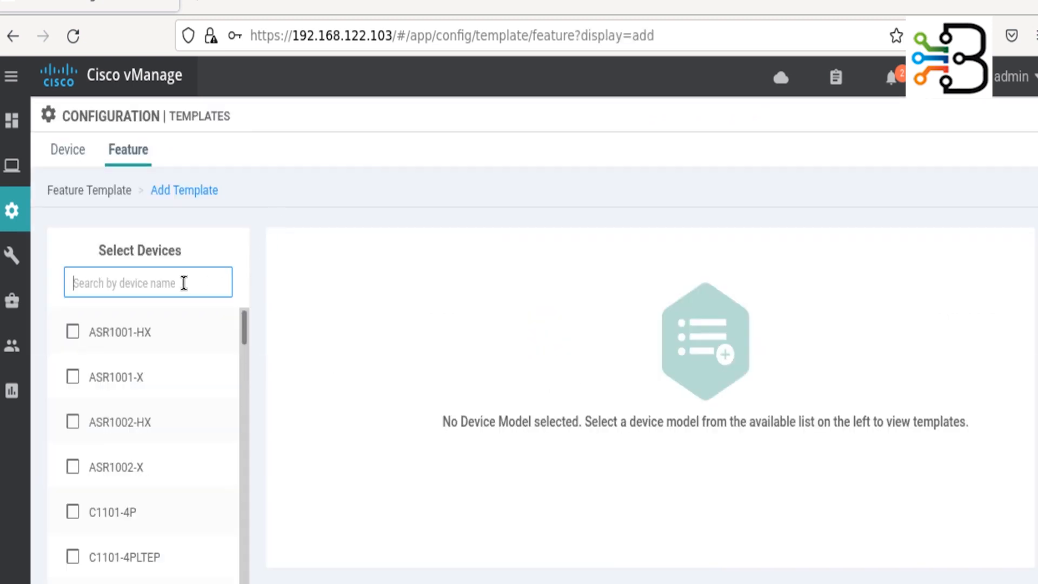
pyautogui.write('cloud')
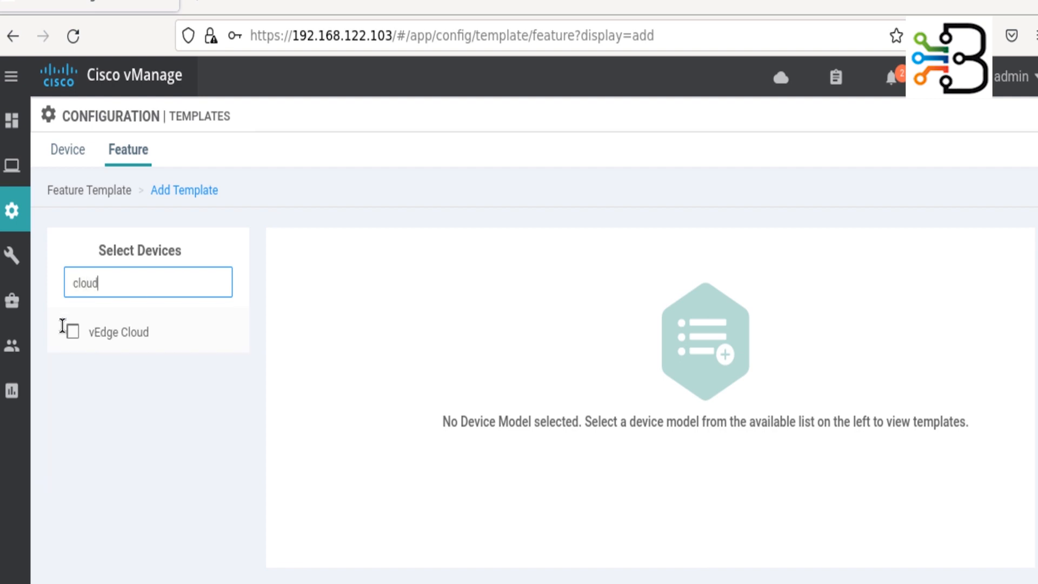
pyautogui.click(72, 332)
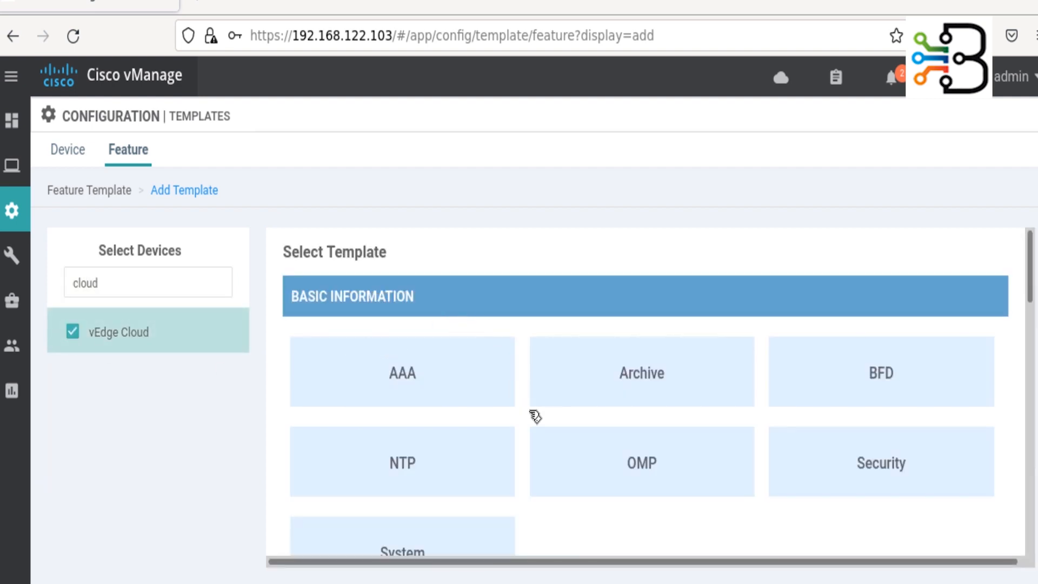
pyautogui.scroll(-10, 529, 416)
pyautogui.scroll(8, 544, 399)
pyautogui.scroll(-3, 544, 399)
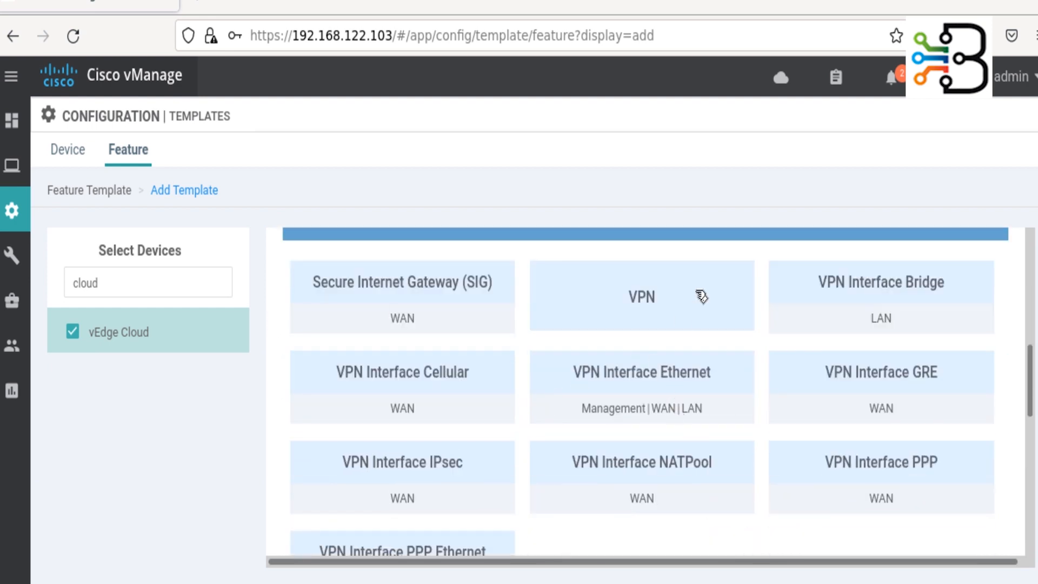
pyautogui.click(653, 298)
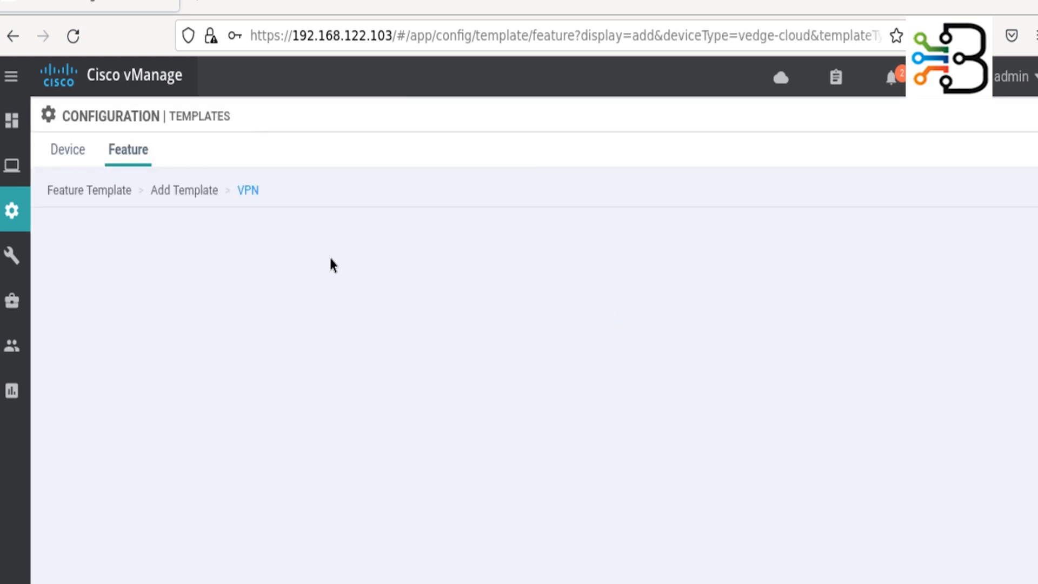
pyautogui.click(333, 261)
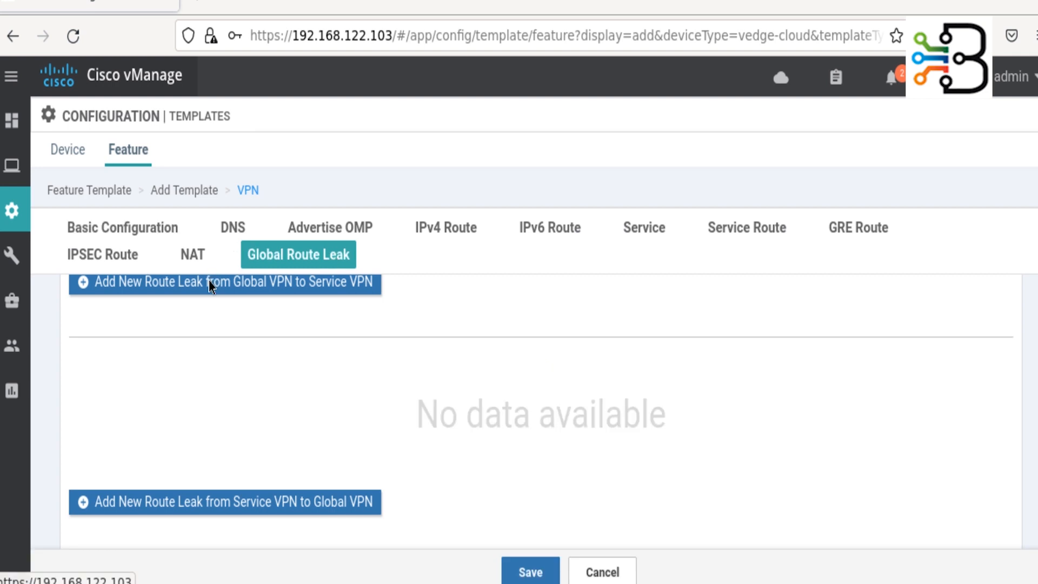
pyautogui.scroll(15, 197, 307)
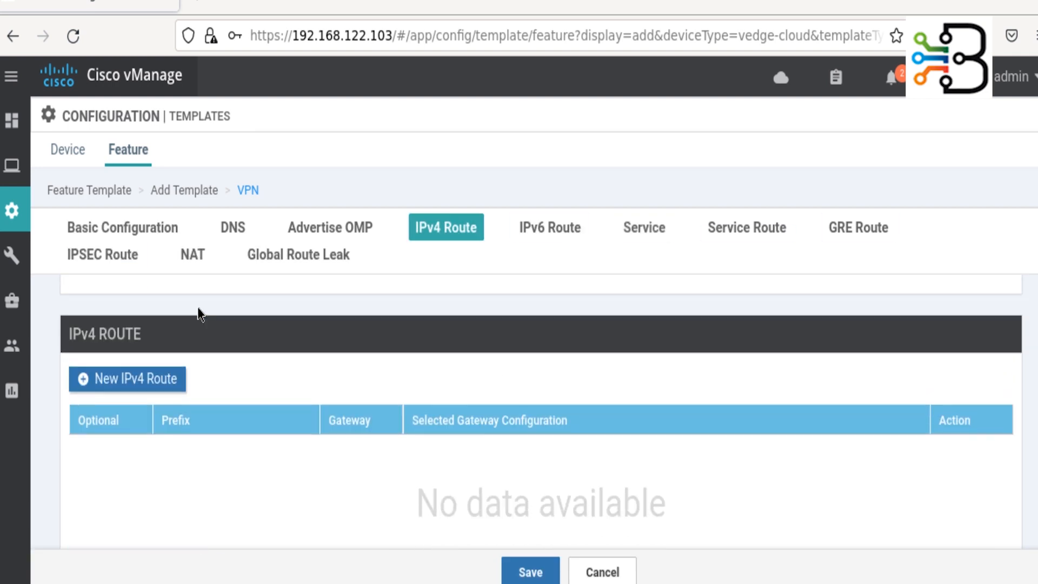
pyautogui.scroll(6, 200, 311)
pyautogui.click(275, 285)
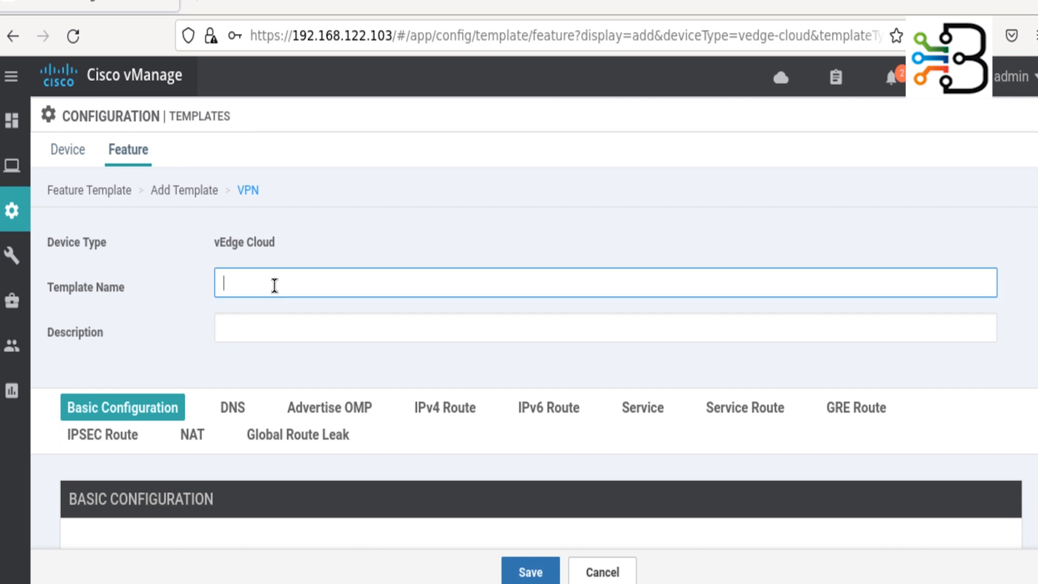
# - Enter vEdge_VPN_0 as the template name and paste it as the description
pyautogui.write('v')
pyautogui.write('Edge_')
pyautogui.write('TS')
pyautogui.press('BackSpace')
pyautogui.press('BackSpace')
pyautogui.write('VPN_0')
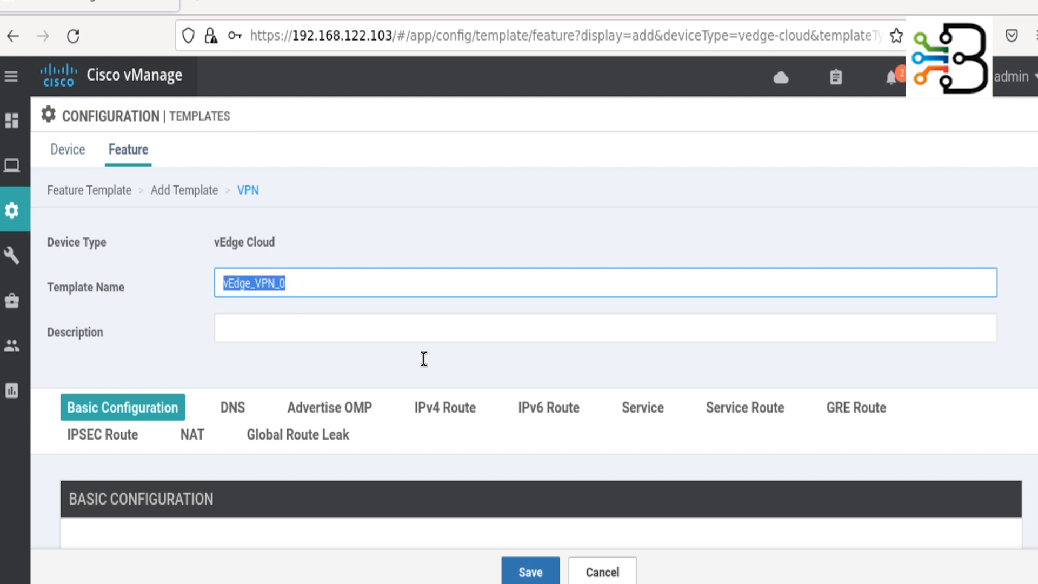
pyautogui.click(353, 325)
pyautogui.write('vEdge_VPN_0')
pyautogui.click(261, 370)
pyautogui.scroll(-3, 261, 371)
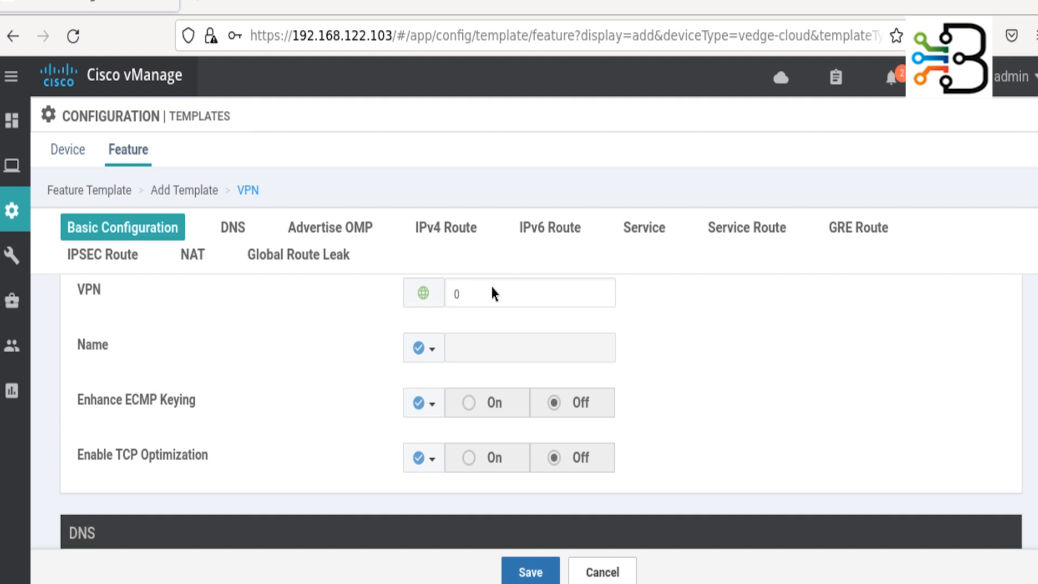
# - Scroll the VPN template past Advertise OMP down to the IPv4 Route section
pyautogui.scroll(-3, 226, 376)
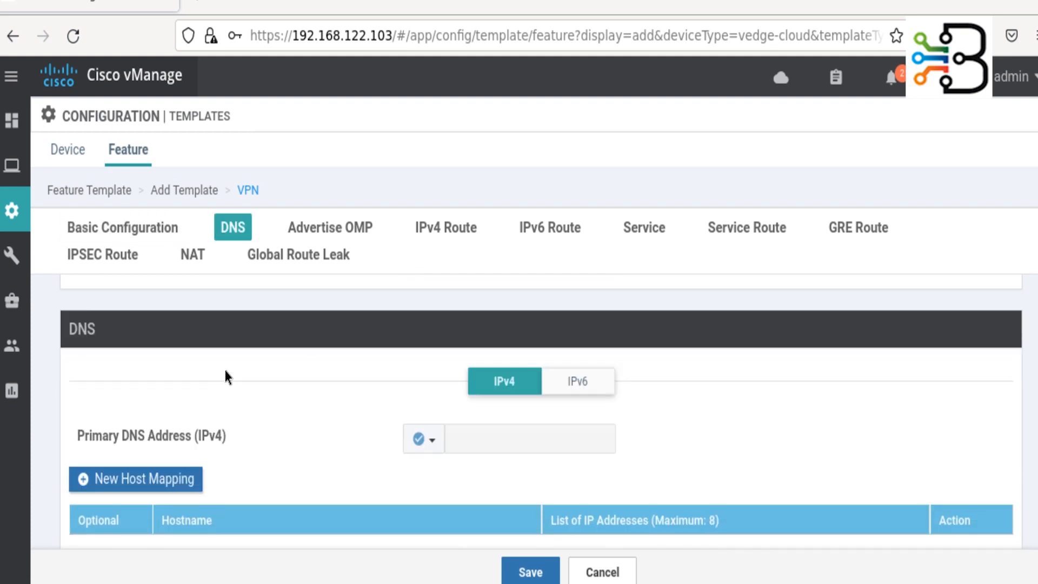
pyautogui.scroll(-3, 226, 376)
pyautogui.scroll(-5, 226, 373)
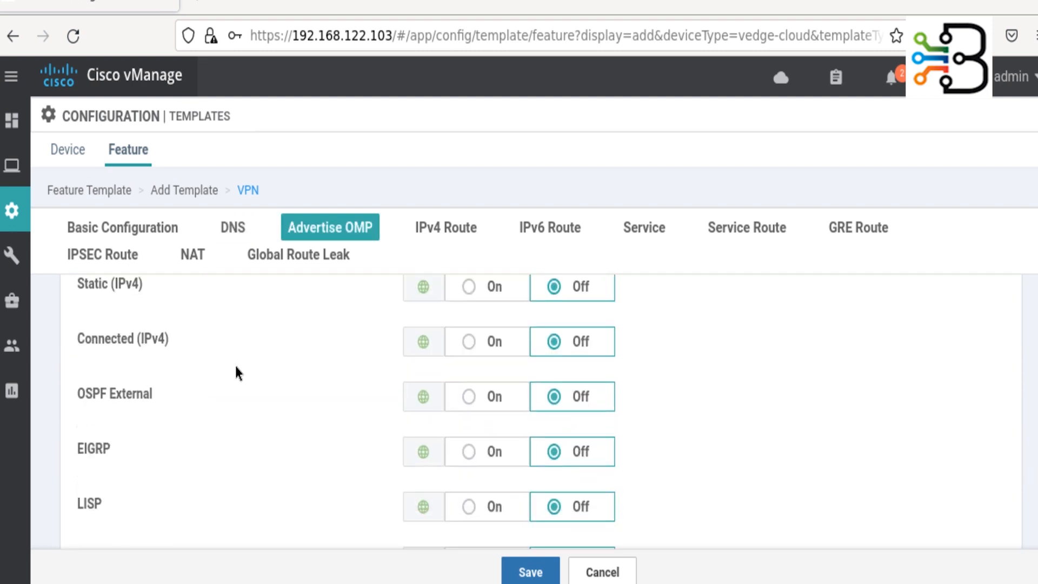
pyautogui.scroll(3, 236, 368)
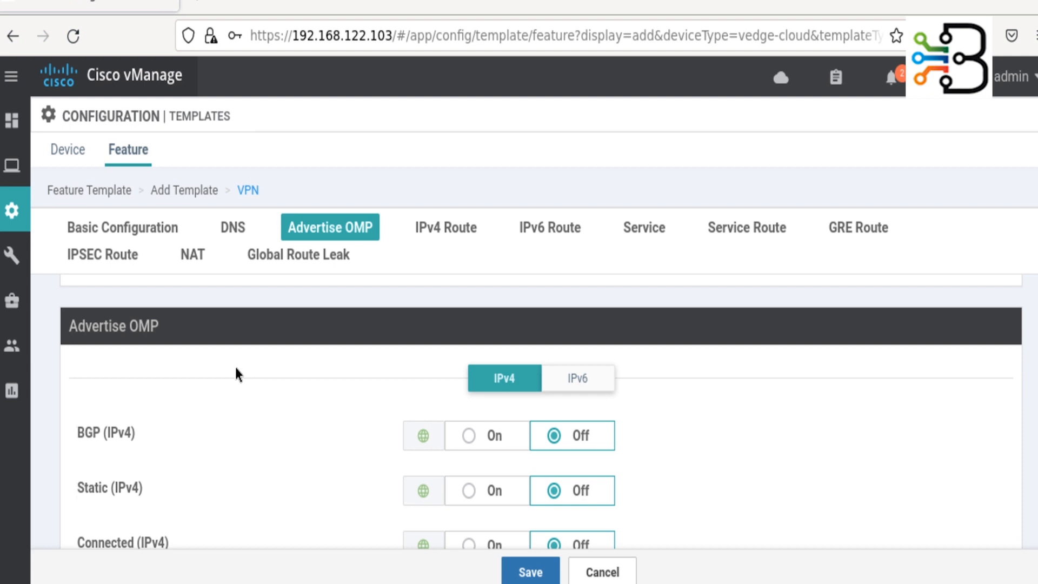
pyautogui.scroll(-4, 236, 373)
pyautogui.scroll(-4, 237, 370)
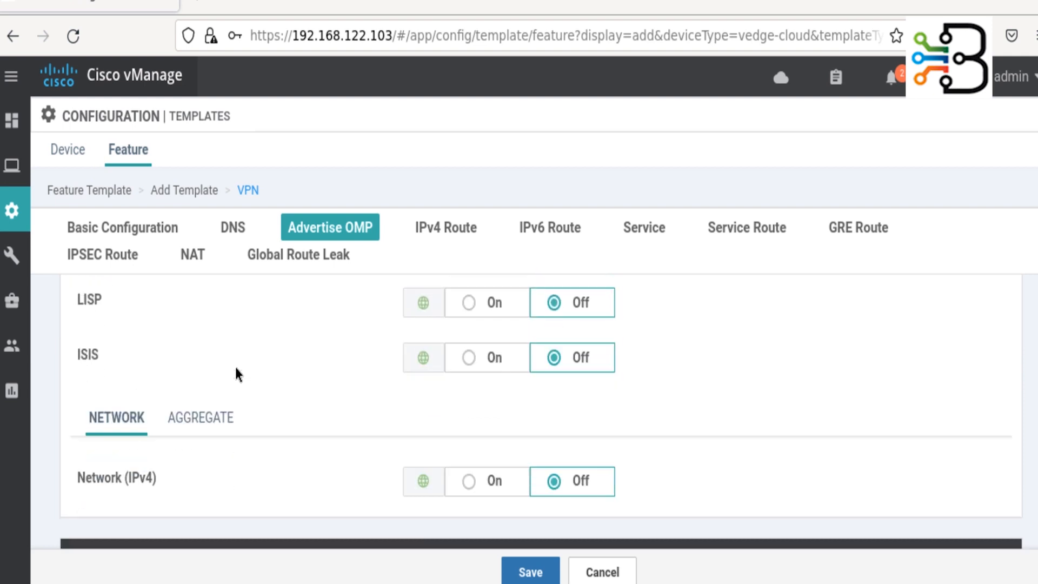
pyautogui.scroll(-4, 236, 370)
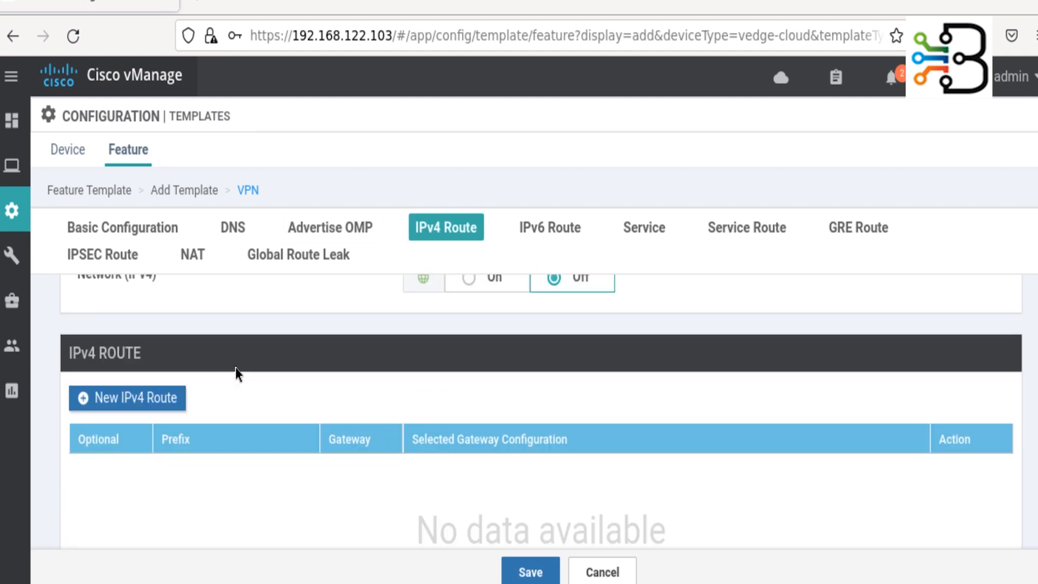
pyautogui.scroll(-4, 236, 372)
pyautogui.scroll(4, 236, 372)
# - Start a new IPv4 route with prefix 0.0.0.0/0 and bring up its Next Hop dialog
pyautogui.click(92, 399)
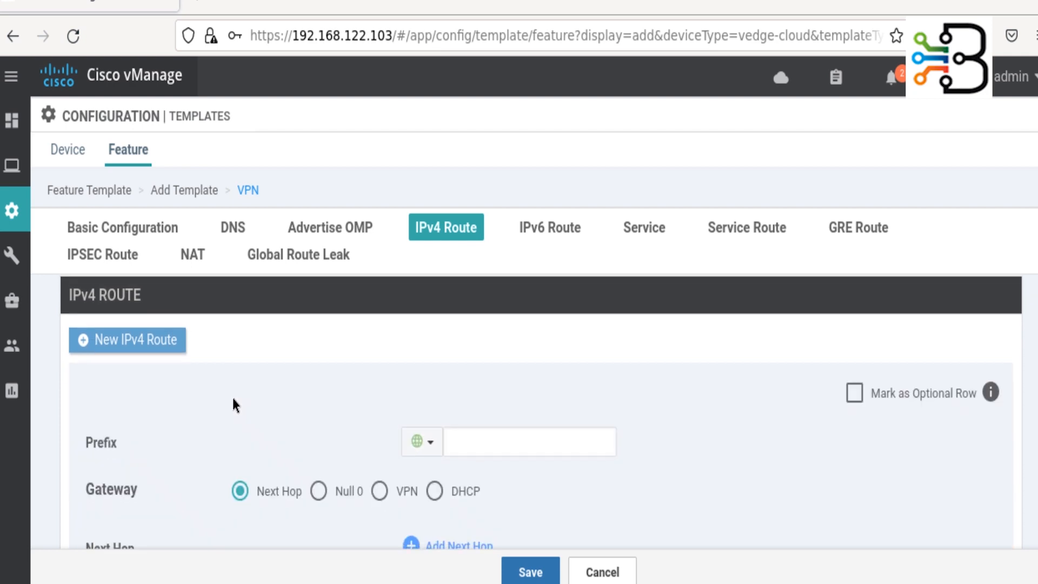
pyautogui.click(522, 439)
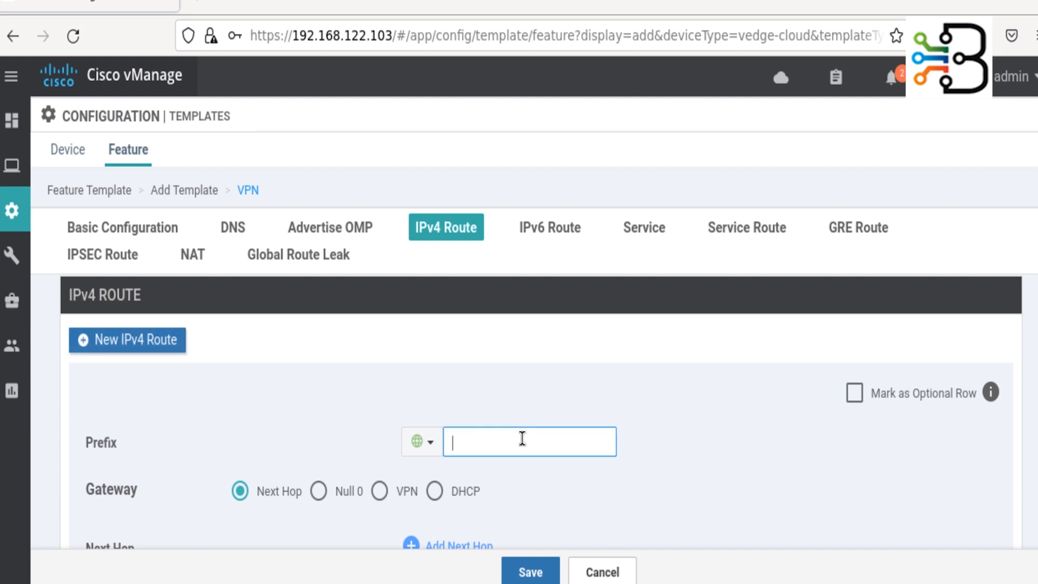
pyautogui.write('0.0.0.0/0')
pyautogui.click(304, 425)
pyautogui.scroll(-3, 303, 425)
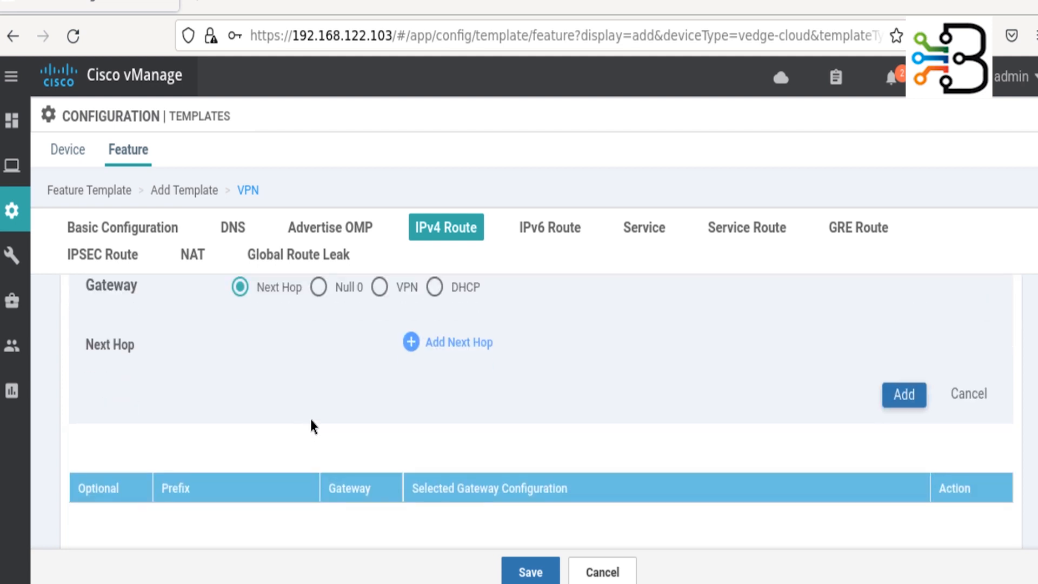
pyautogui.click(453, 346)
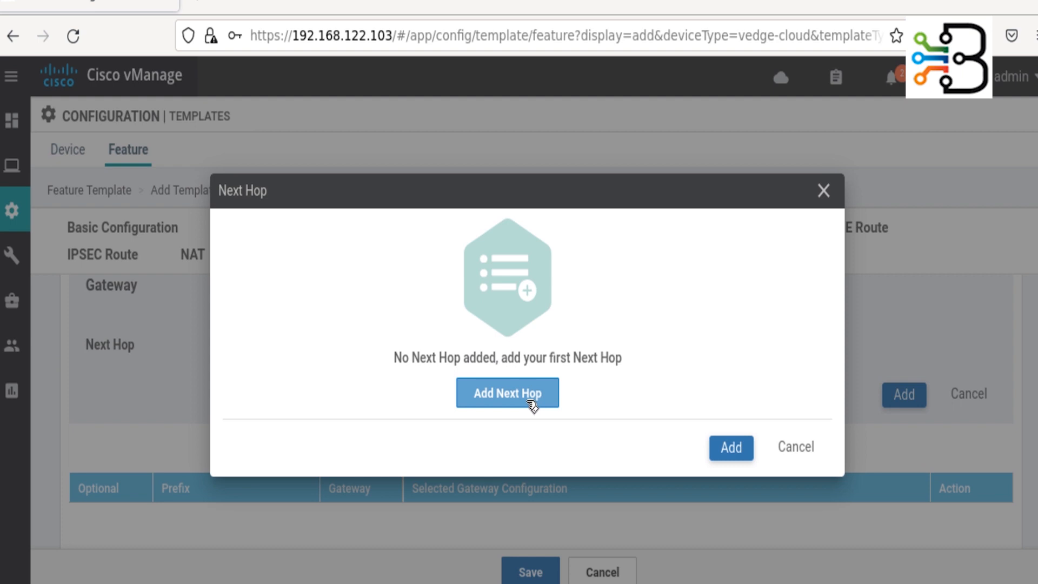
# - Give the 0.0.0.0/0 route a device-specific next hop keyed ISP1_GW, add it, and save
pyautogui.click(527, 403)
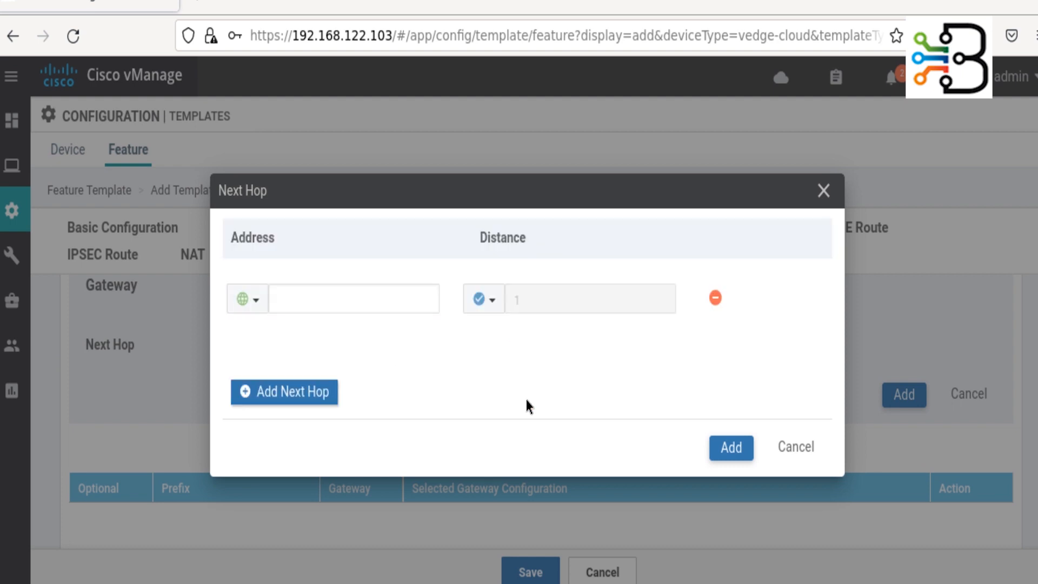
pyautogui.click(262, 305)
pyautogui.moveTo(346, 367)
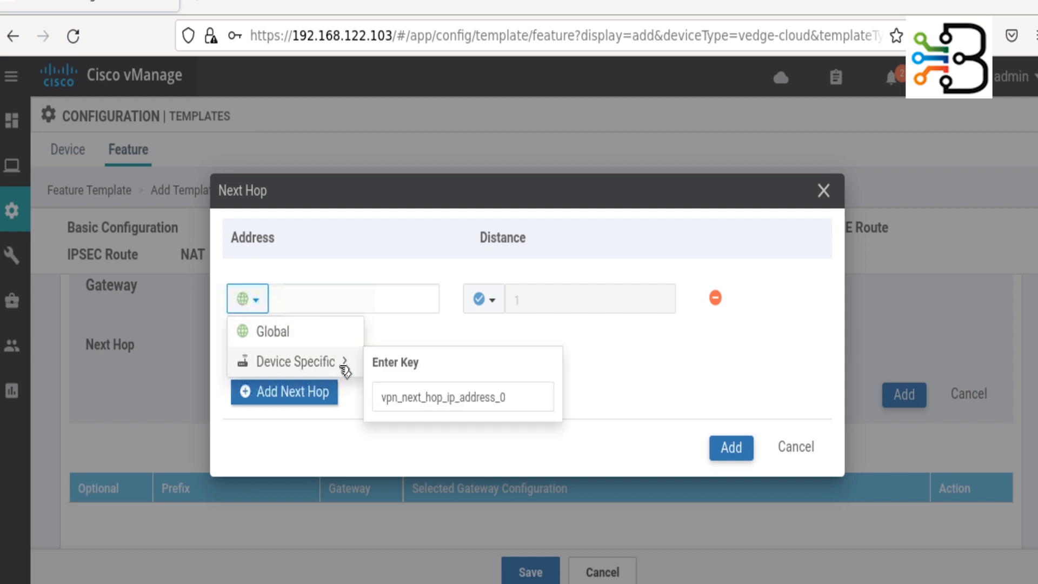
pyautogui.click(418, 398)
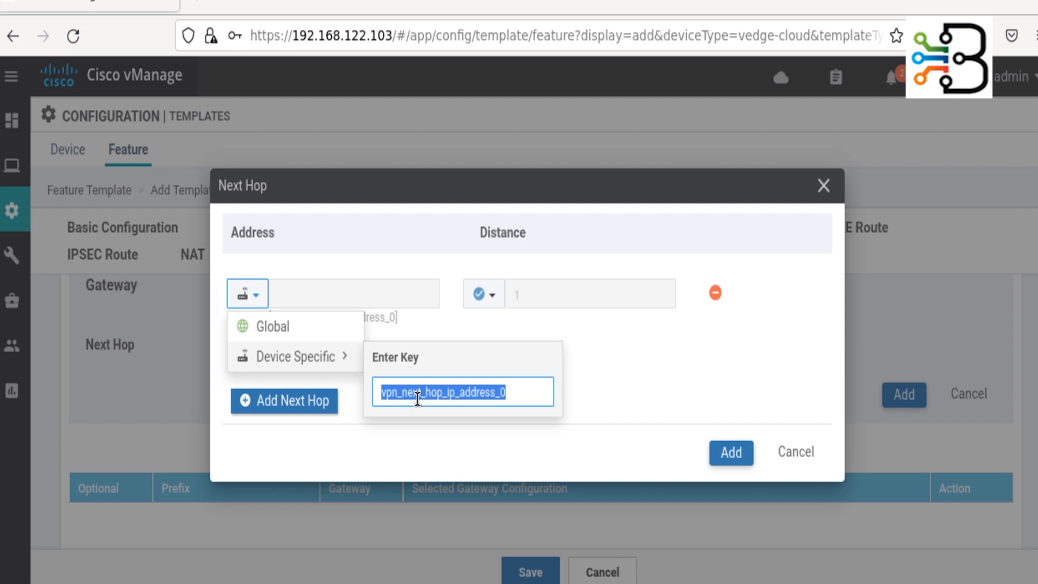
pyautogui.write('IS')
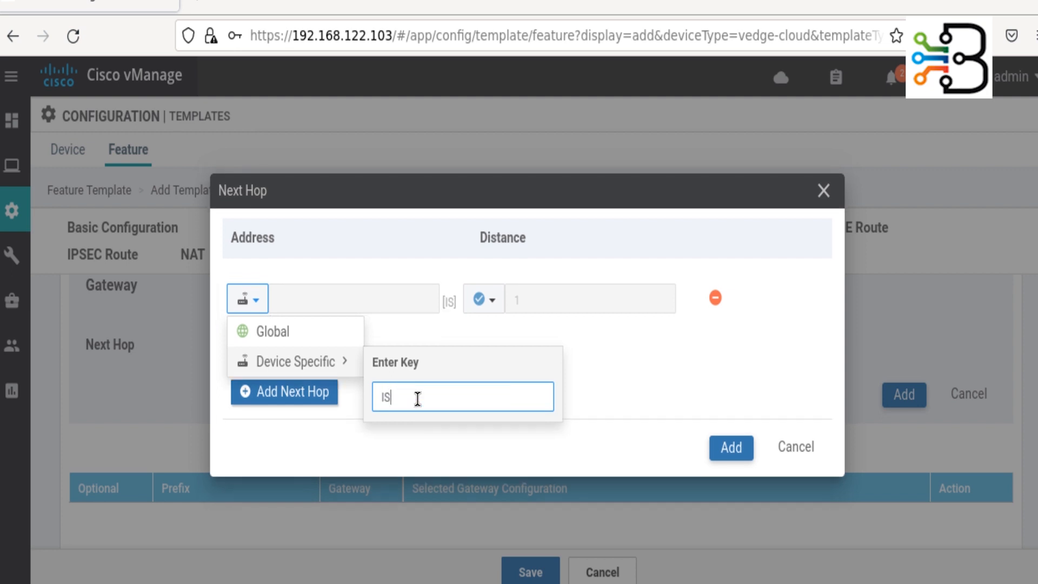
pyautogui.write('P1_GW')
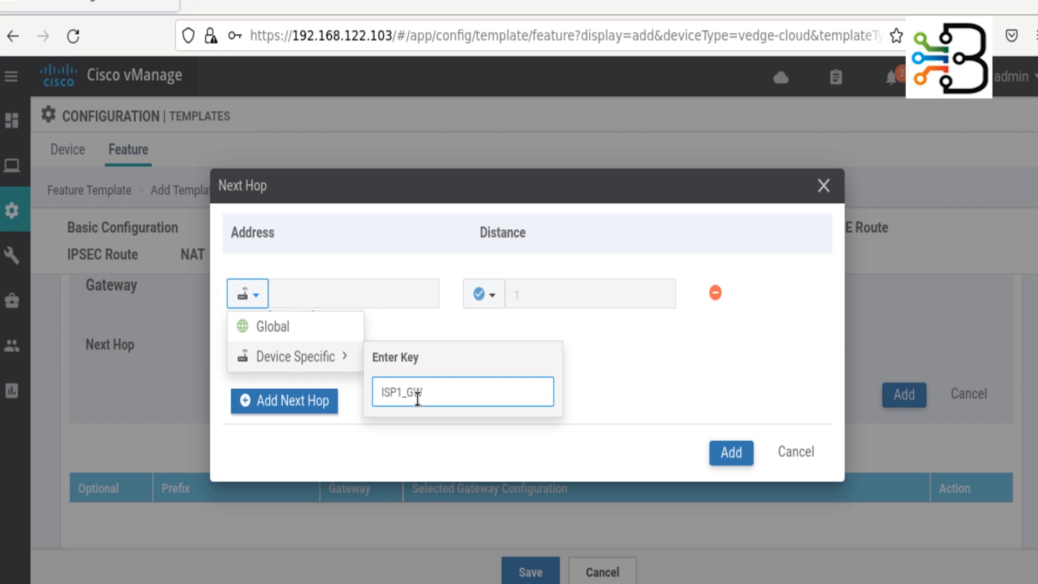
pyautogui.click(571, 398)
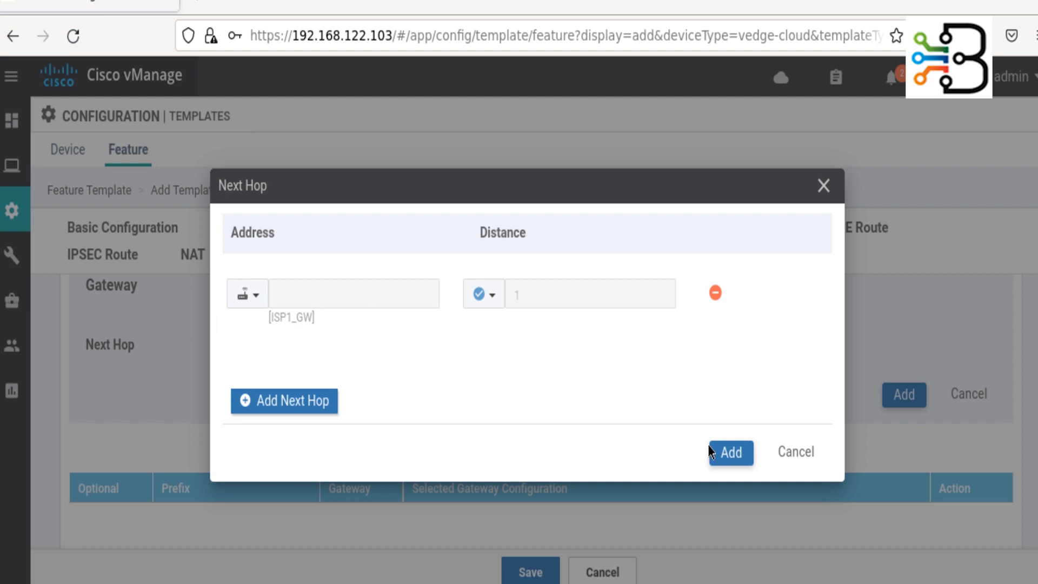
pyautogui.click(730, 454)
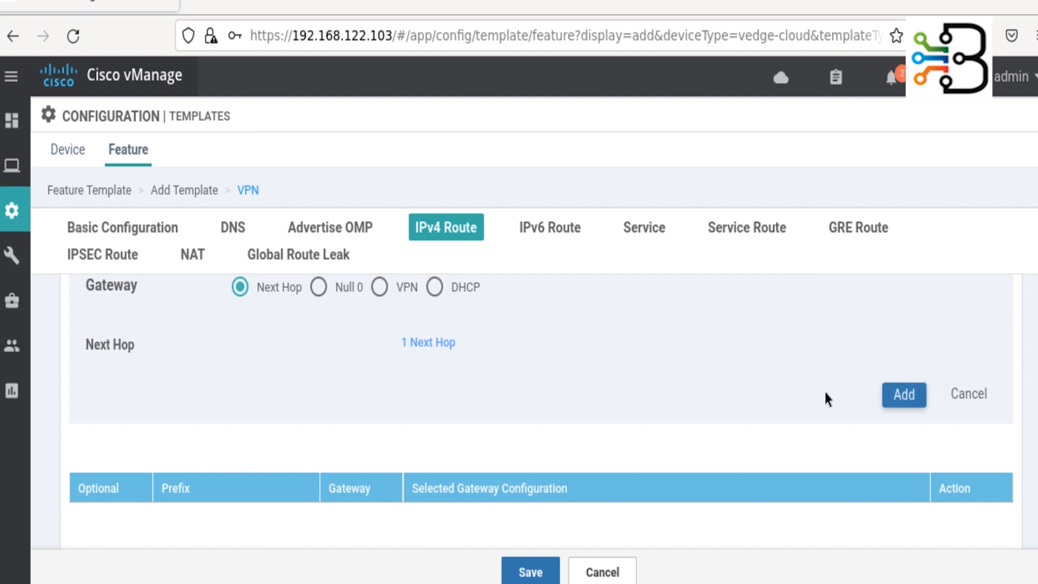
pyautogui.click(911, 397)
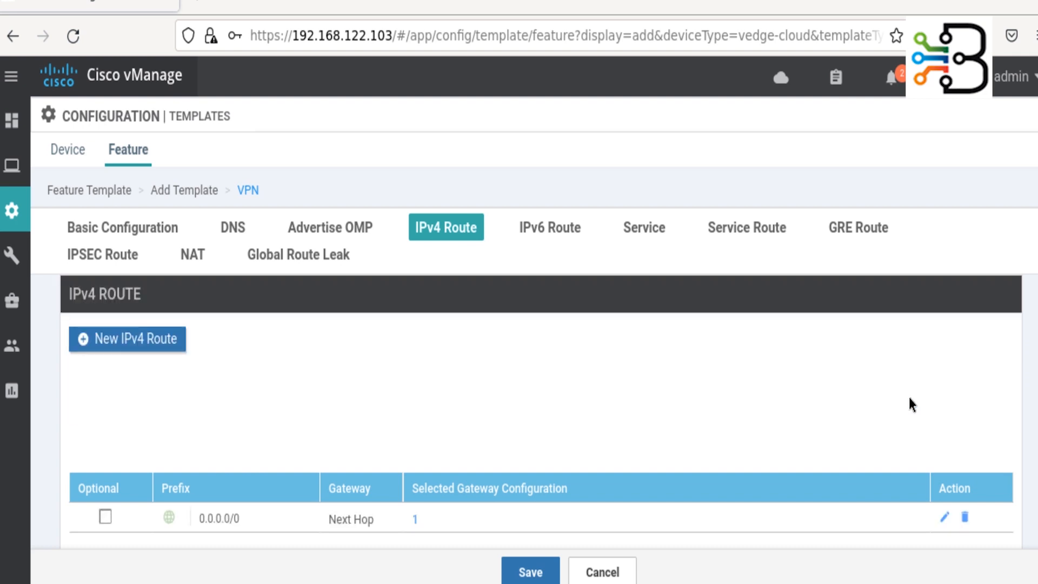
pyautogui.scroll(-10, 378, 463)
pyautogui.scroll(-4, 381, 469)
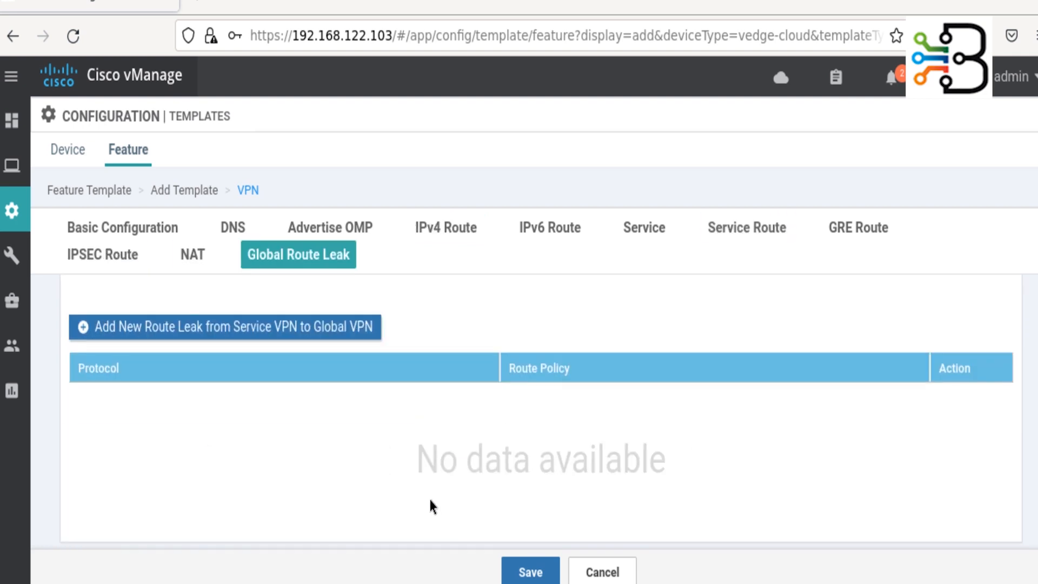
pyautogui.click(530, 571)
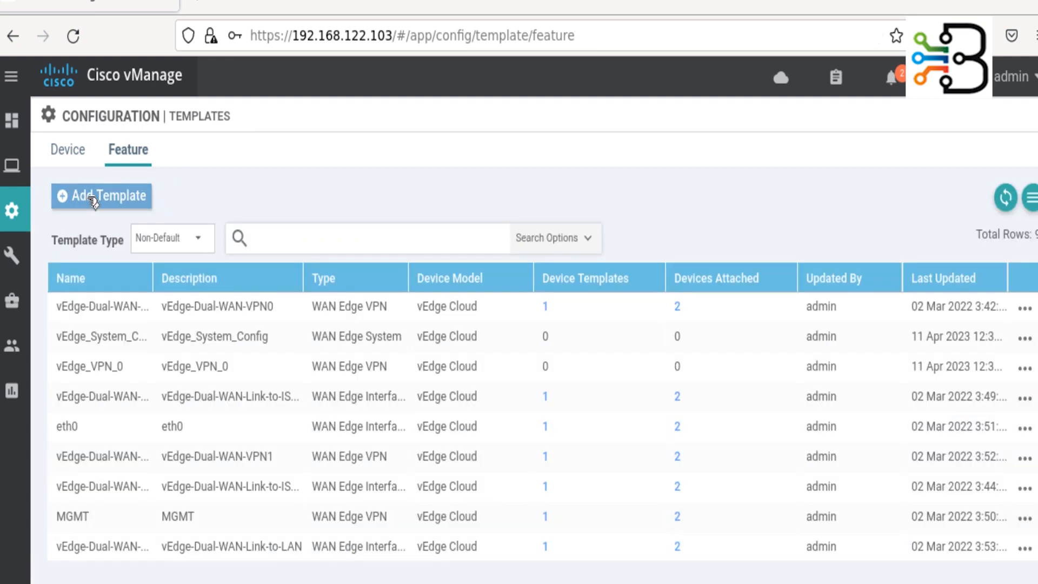
# - Add another vEdge Cloud feature template, searching 'cloud', and choose the VPN tile
pyautogui.click(82, 198)
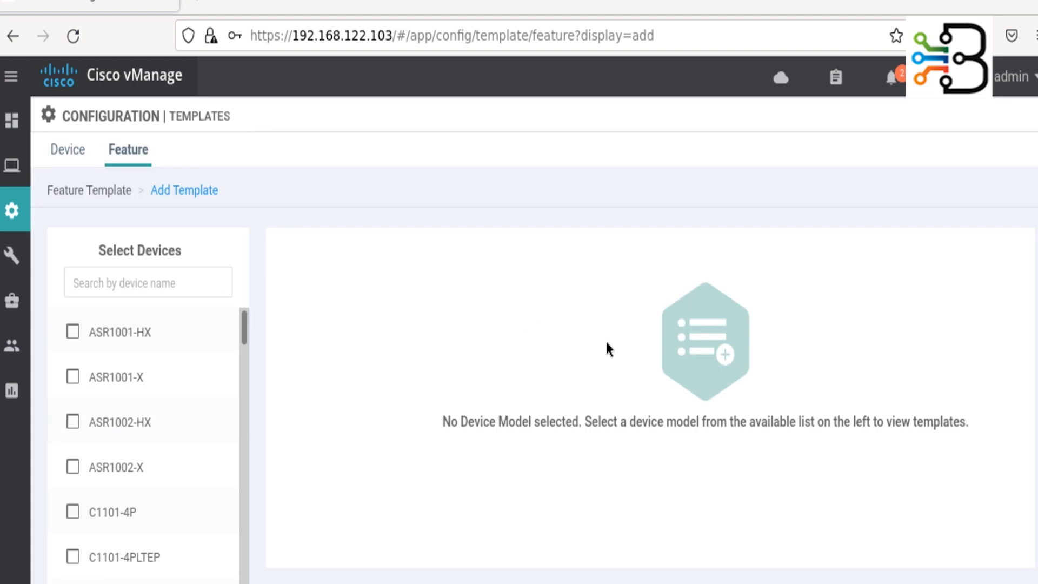
pyautogui.click(150, 282)
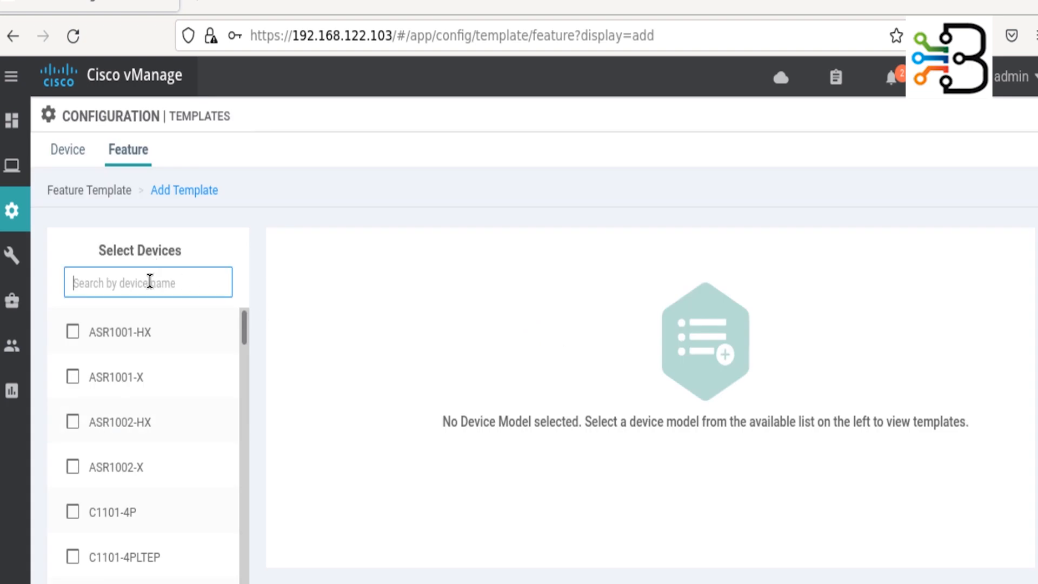
pyautogui.write('vloud')
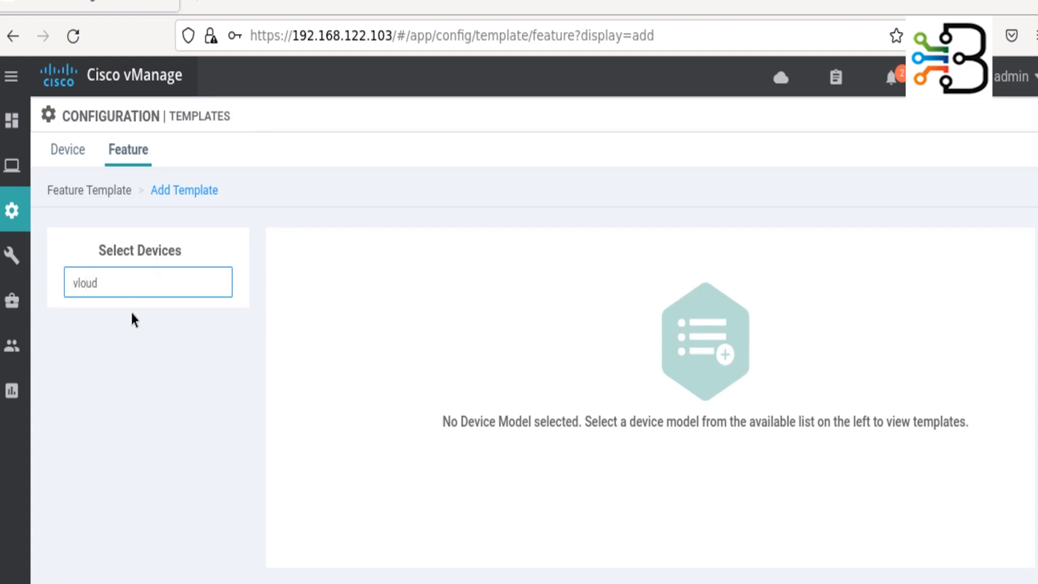
pyautogui.press('BackSpace')
pyautogui.press('BackSpace')
pyautogui.press('BackSpace')
pyautogui.press('BackSpace')
pyautogui.press('BackSpace')
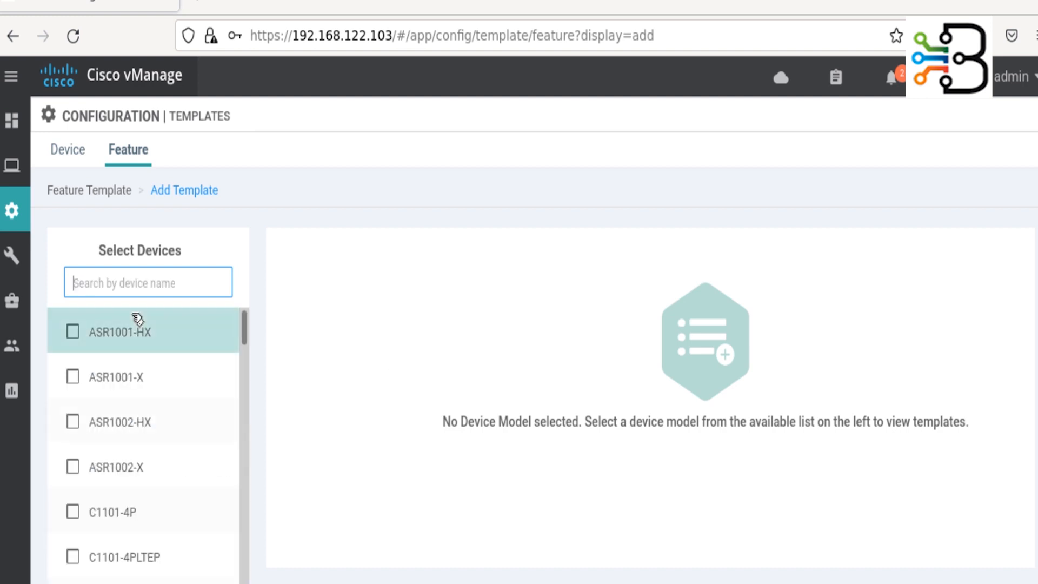
pyautogui.write('cloud')
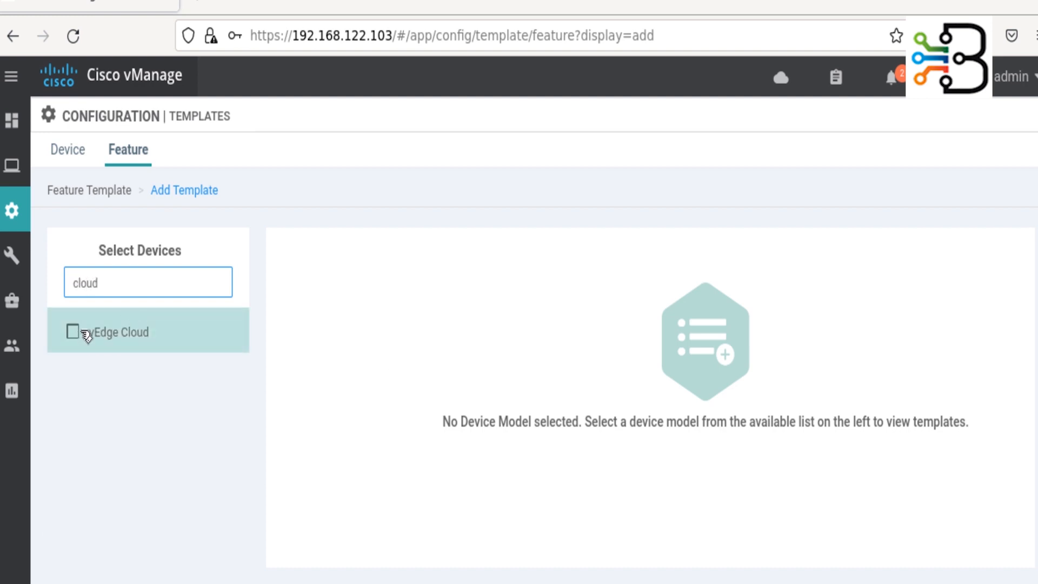
pyautogui.click(73, 331)
pyautogui.scroll(-3, 738, 459)
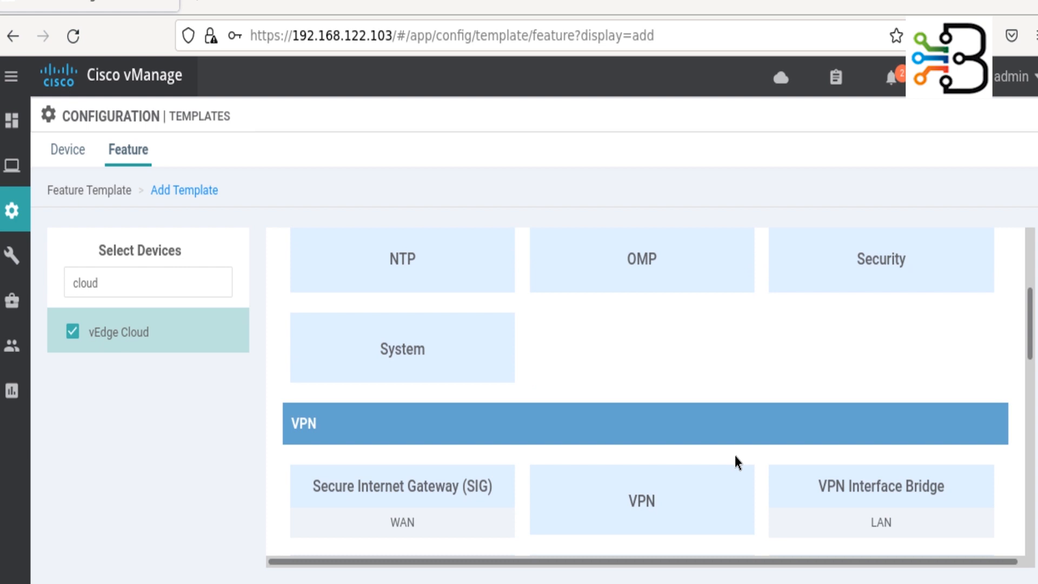
pyautogui.click(669, 519)
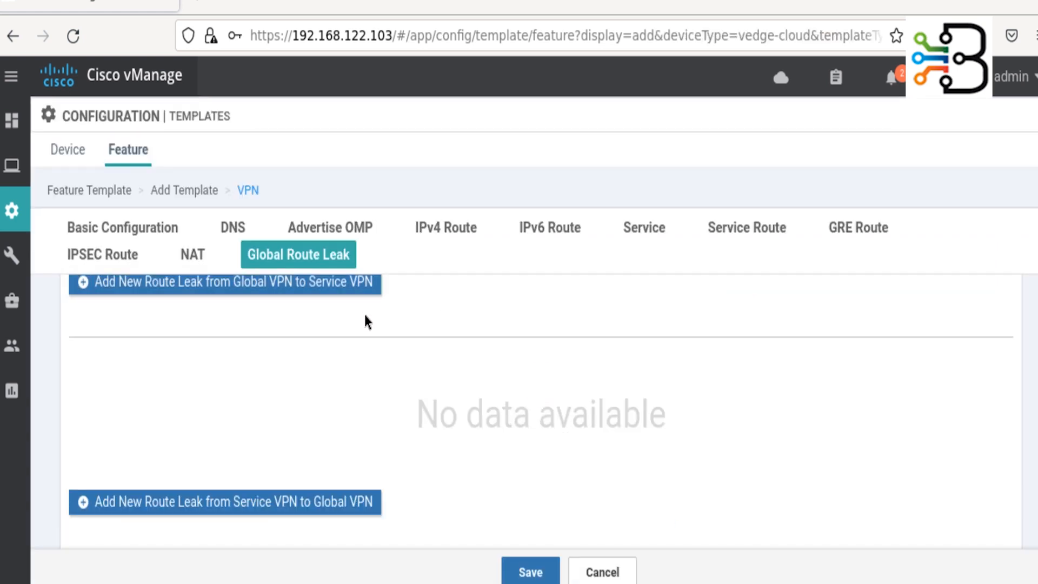
# - Name the template vEdge_VPN_512 and copy that name into the description
pyautogui.click(350, 277)
pyautogui.write('vEdge')
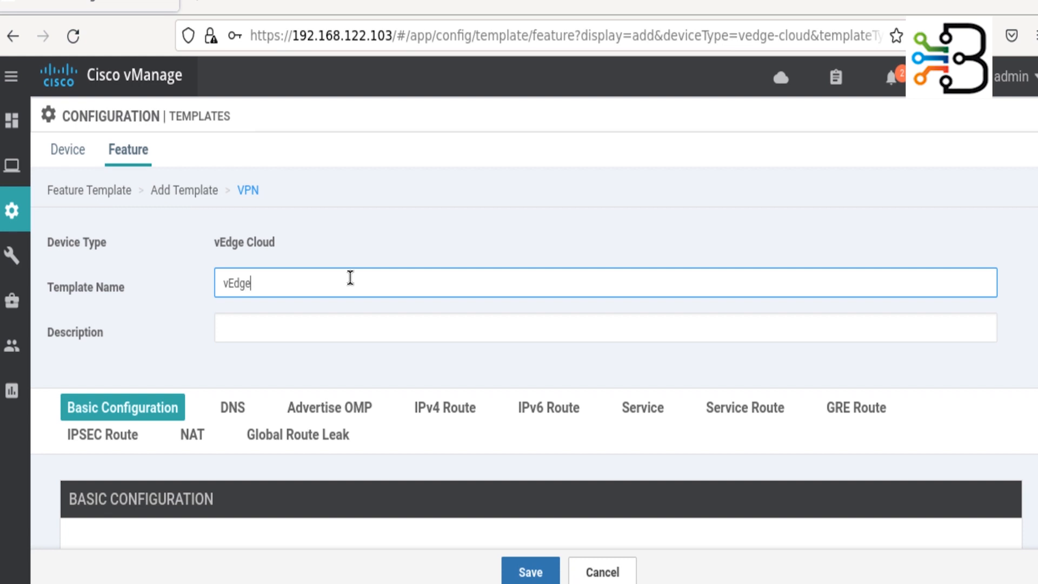
pyautogui.write('_VPN_512')
pyautogui.hotkey('ctrl', 'a')
pyautogui.hotkey('ctrl', 'c')
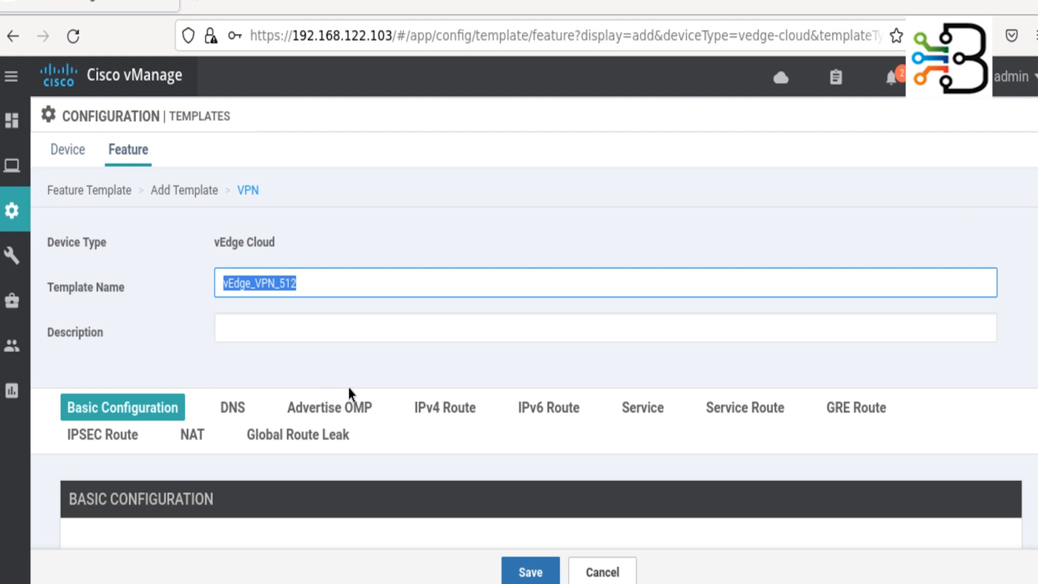
pyautogui.click(359, 319)
pyautogui.hotkey('ctrl', 'v')
pyautogui.click(144, 371)
# - Set the VPN number to 512 and save the template without routes
pyautogui.scroll(-5, 305, 471)
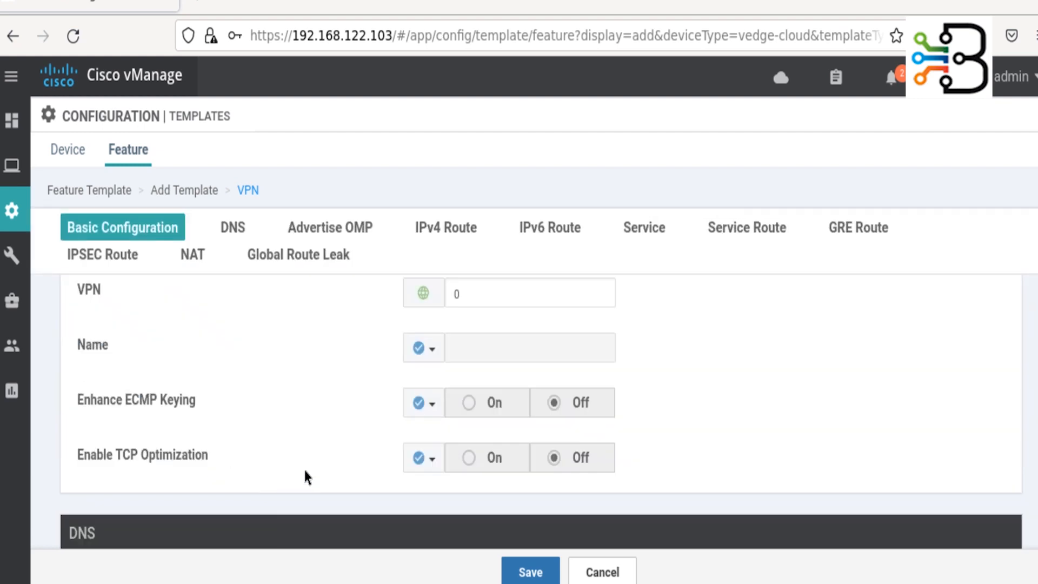
pyautogui.click(499, 295)
pyautogui.write('512')
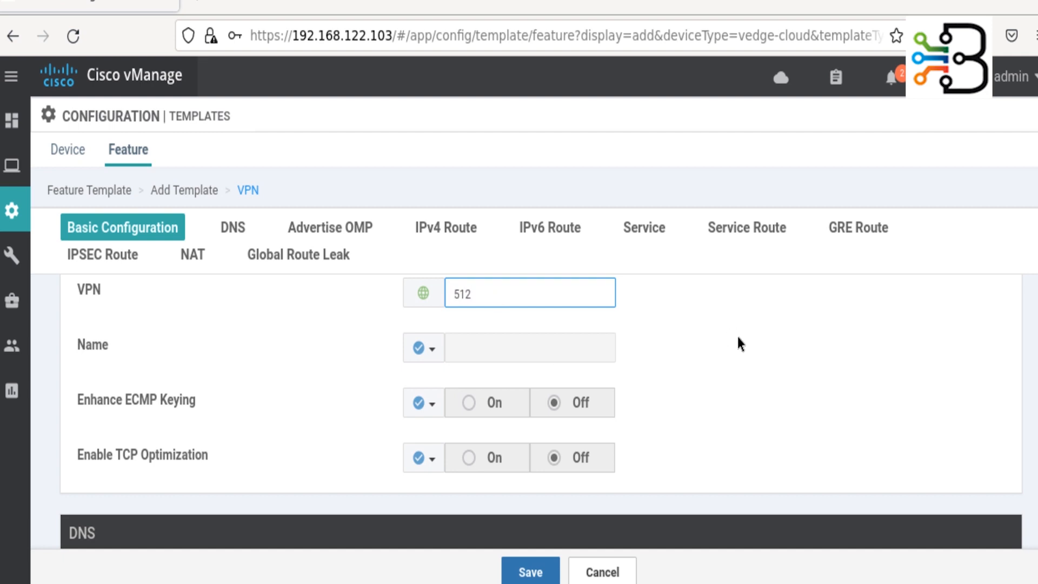
pyautogui.click(737, 336)
pyautogui.scroll(-6, 737, 341)
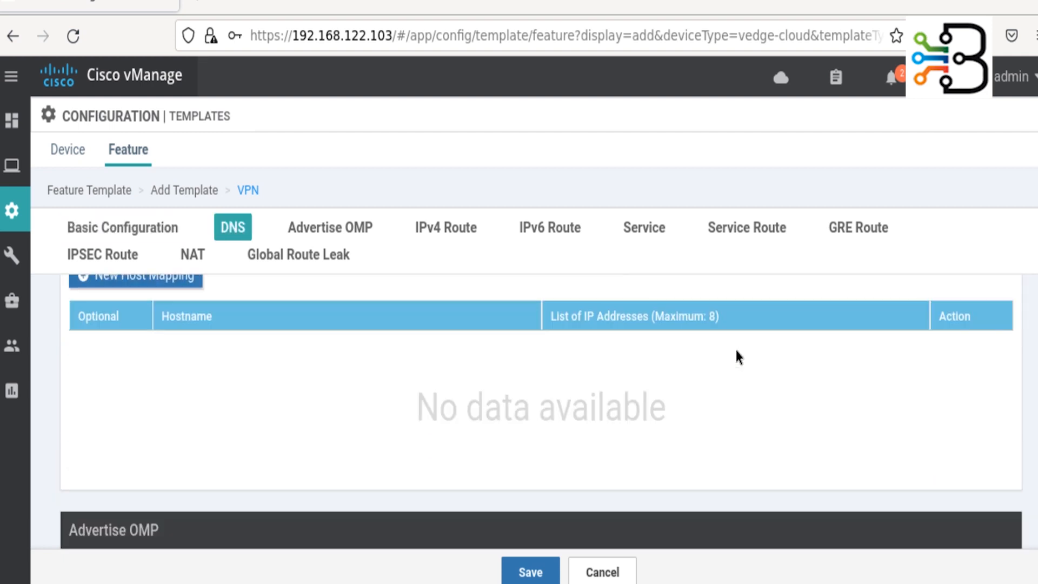
pyautogui.click(446, 228)
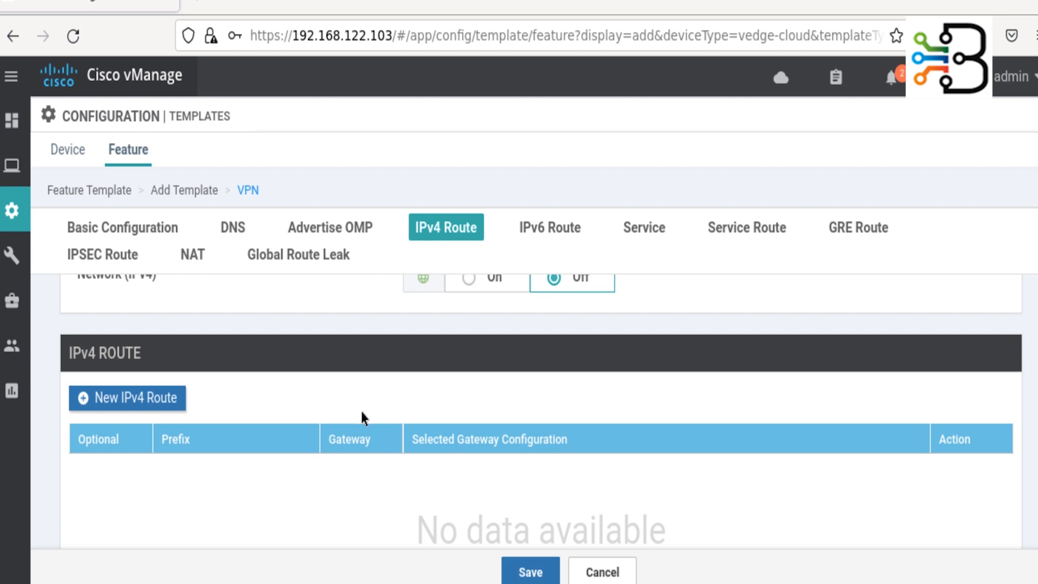
pyautogui.scroll(-4, 359, 432)
pyautogui.scroll(-4, 359, 439)
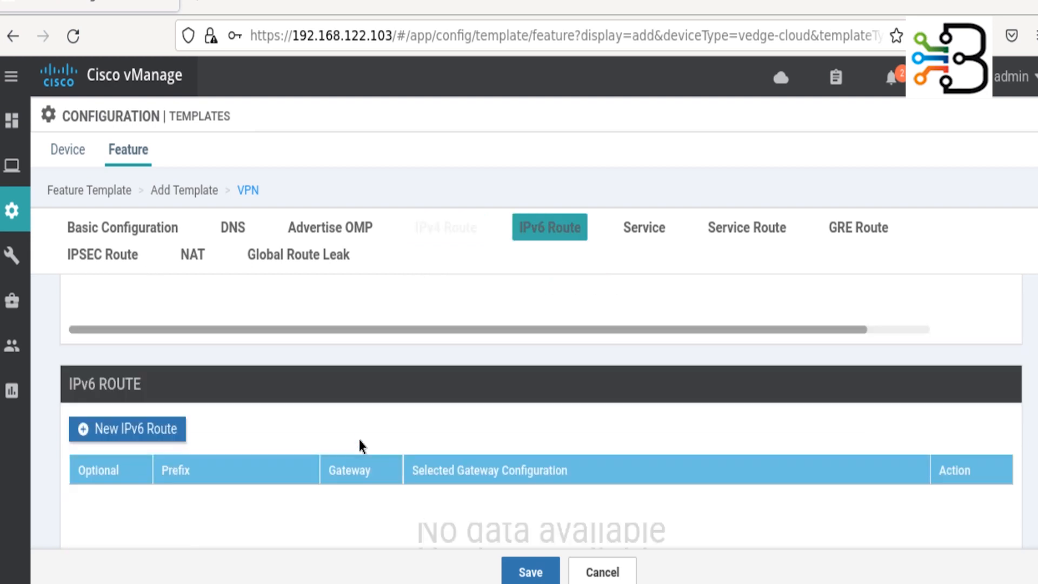
pyautogui.click(526, 574)
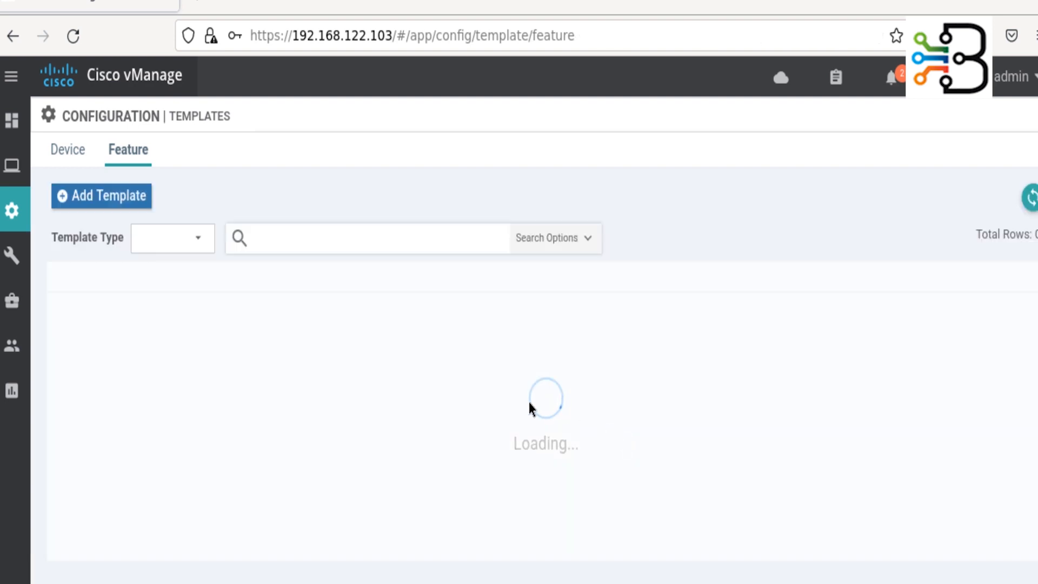
# - Add a new vEdge Cloud feature template, searching 'cloud', and choose the VPN tile
pyautogui.moveTo(70, 190)
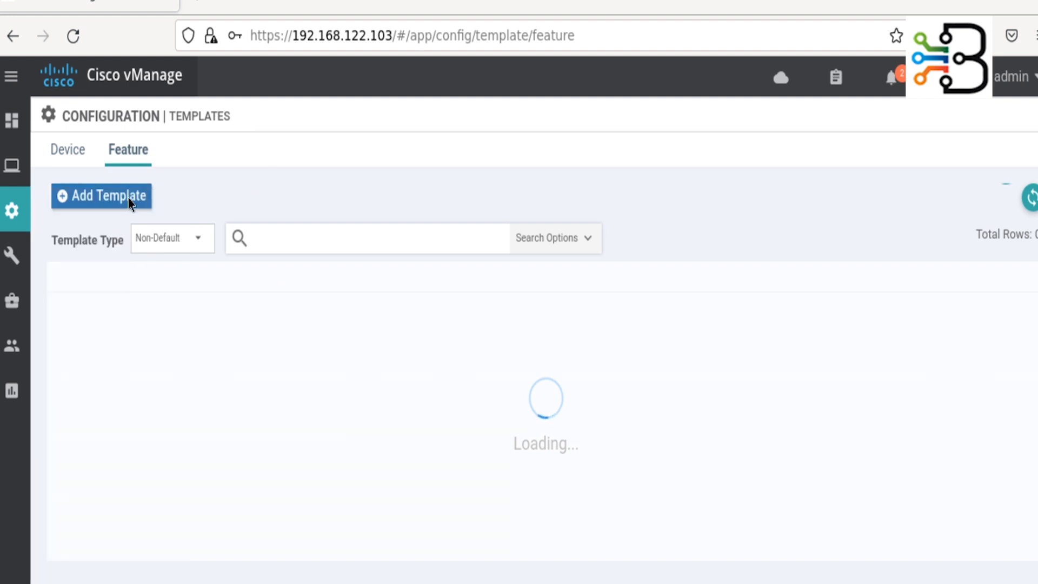
pyautogui.click(114, 196)
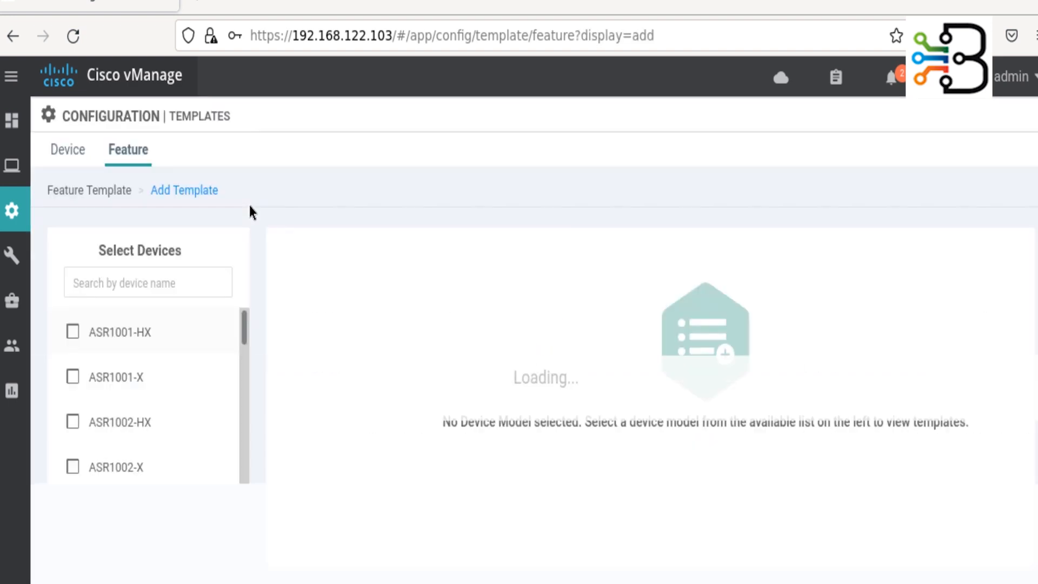
pyautogui.click(155, 278)
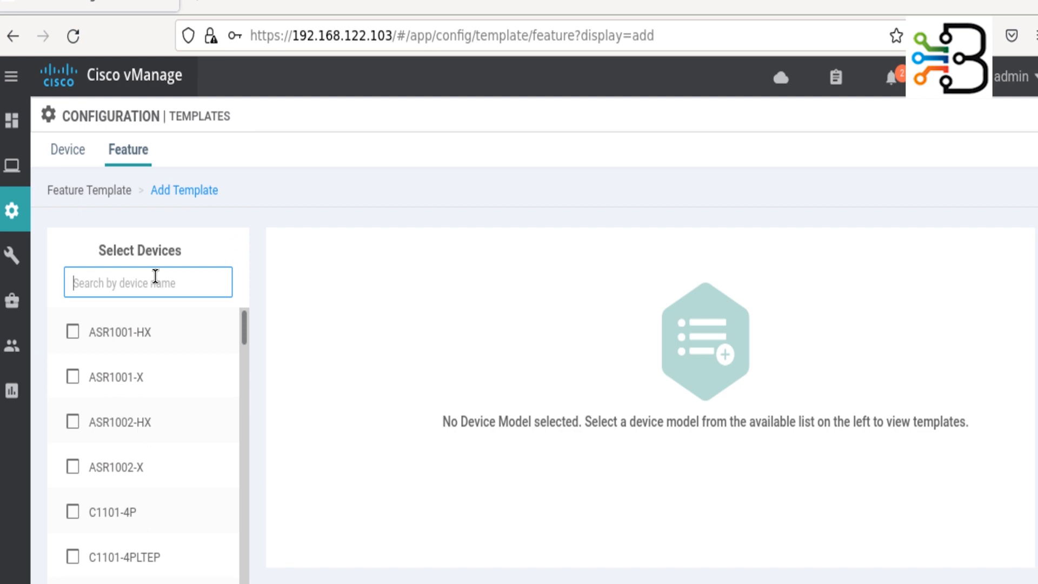
pyautogui.write('cloud')
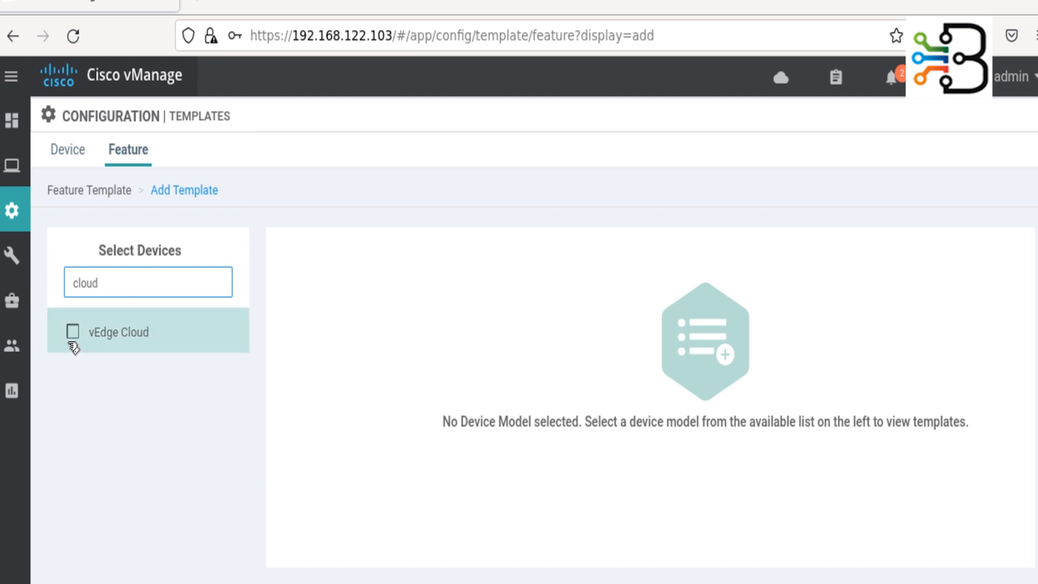
pyautogui.click(73, 333)
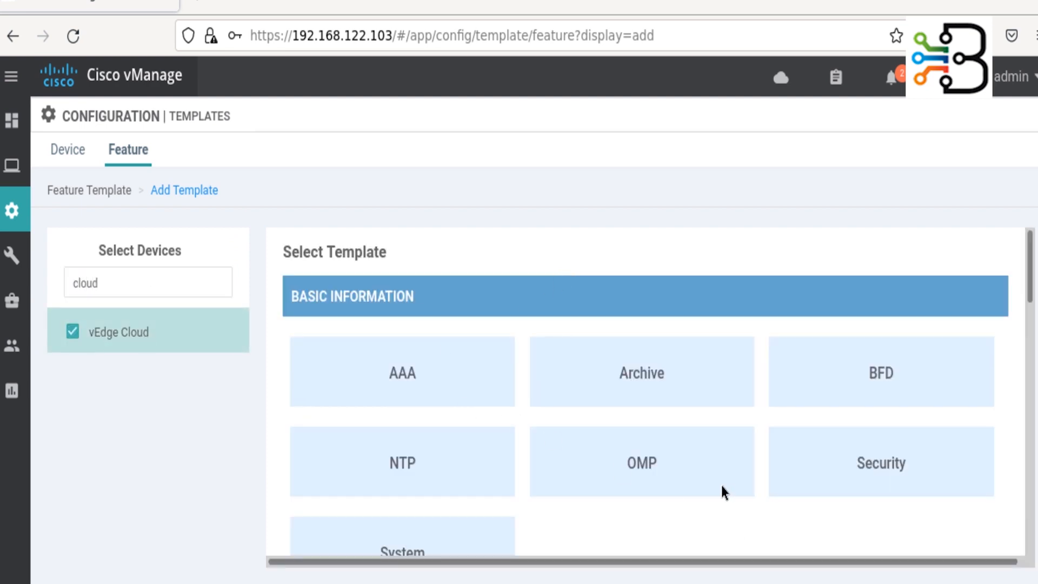
pyautogui.scroll(-12, 724, 490)
pyautogui.scroll(4, 728, 492)
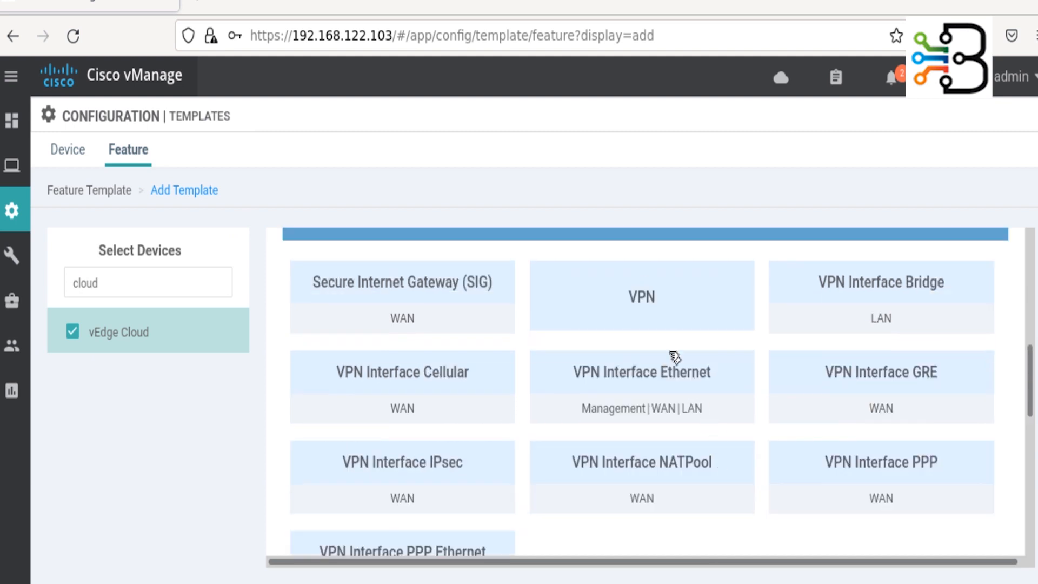
pyautogui.click(666, 302)
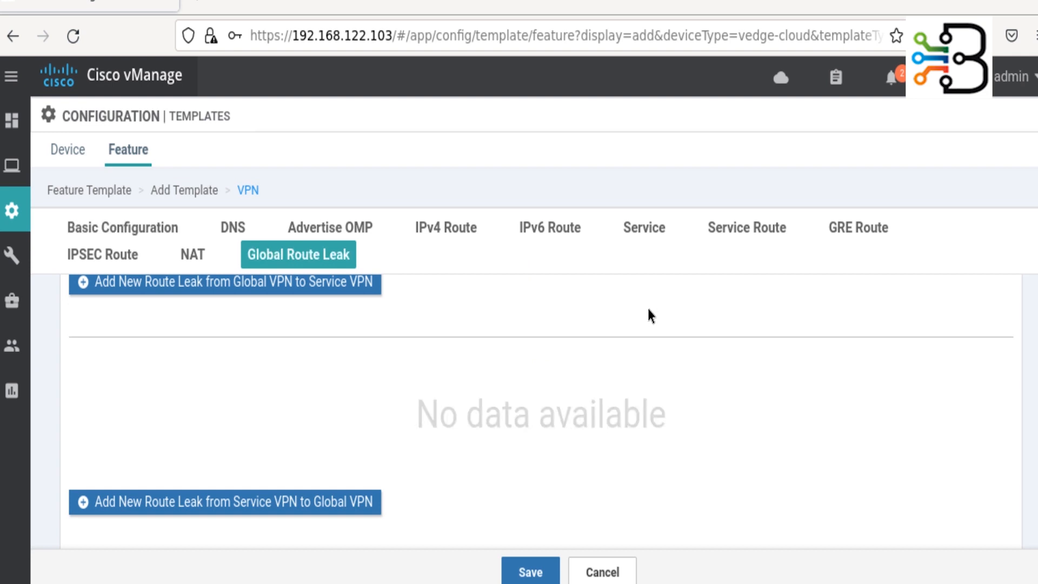
# - Enter vEdge_VPN_1 as the template name and paste it as the description
pyautogui.click(223, 283)
pyautogui.write('vE')
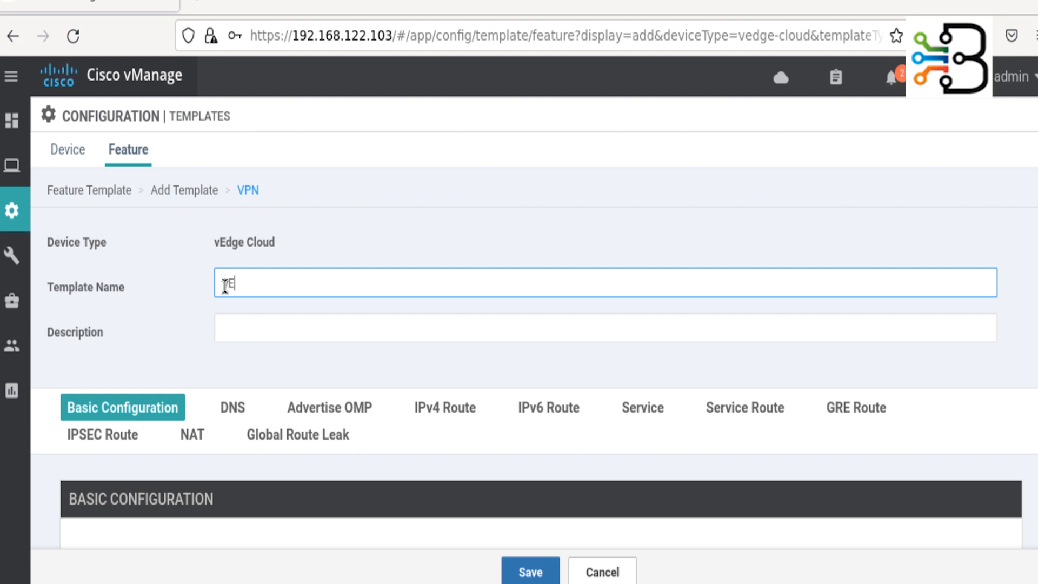
pyautogui.write('dge_VPN_1')
pyautogui.hotkey('ctrl', 'a')
pyautogui.hotkey('ctrl', 'c')
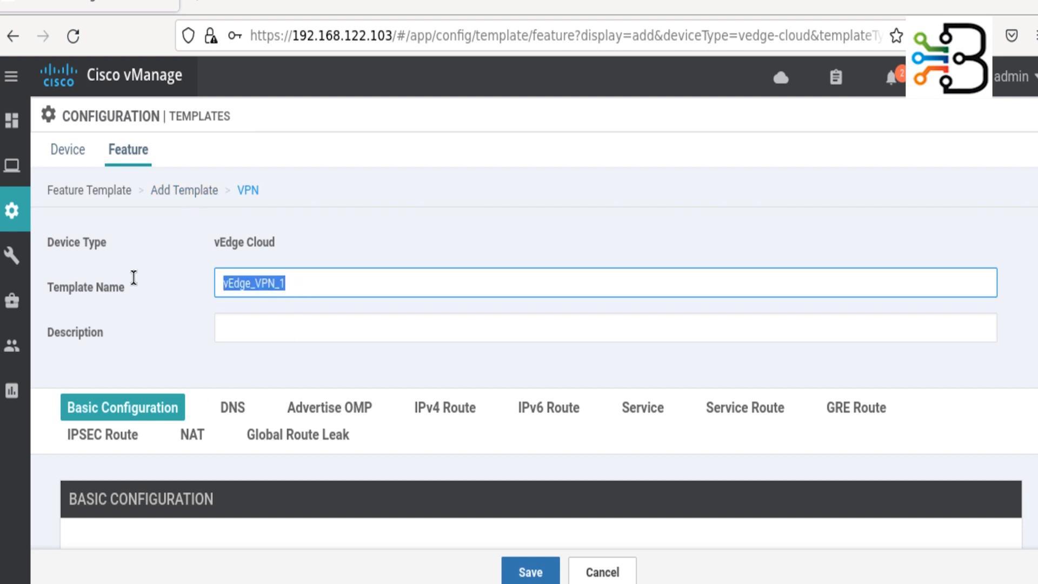
pyautogui.click(245, 320)
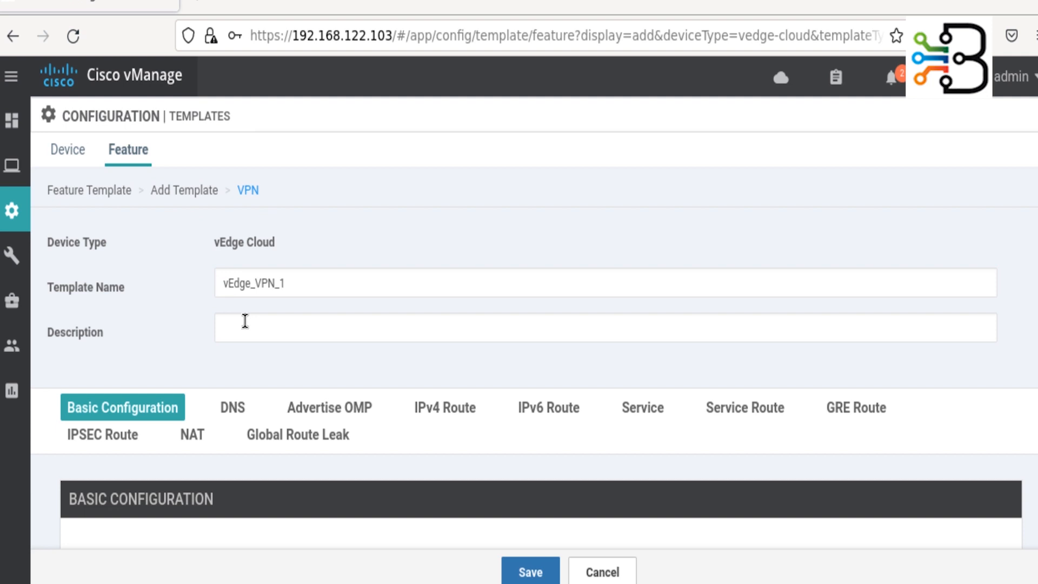
pyautogui.click(244, 324)
pyautogui.hotkey('ctrl', 'v')
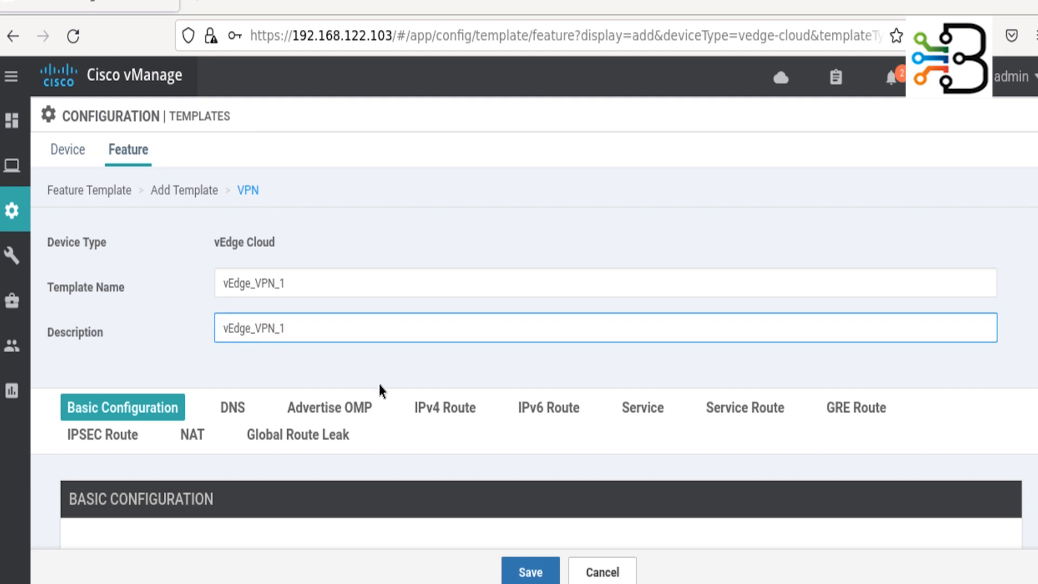
# - Set the VPN number to 1 and save the vEdge_VPN_1 template
pyautogui.scroll(-8, 378, 381)
pyautogui.scroll(3, 497, 283)
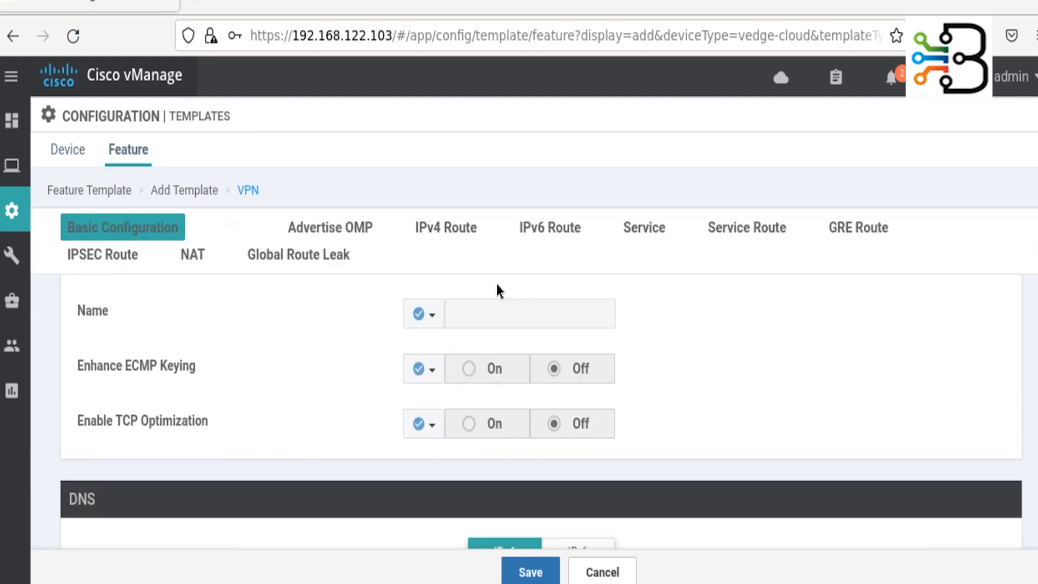
pyautogui.scroll(1, 496, 291)
pyautogui.doubleClick(482, 296)
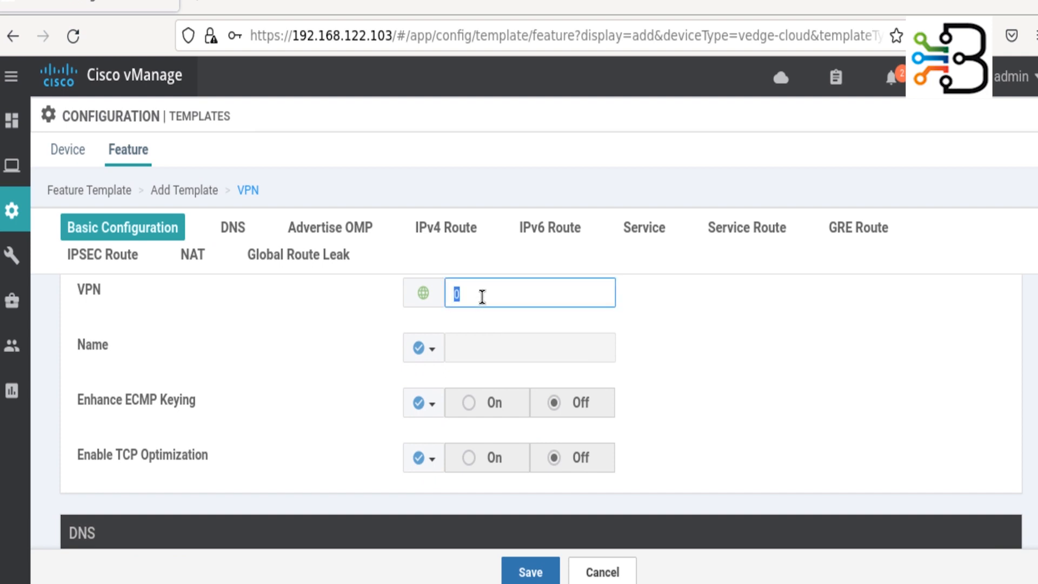
pyautogui.write('1')
pyautogui.click(47, 384)
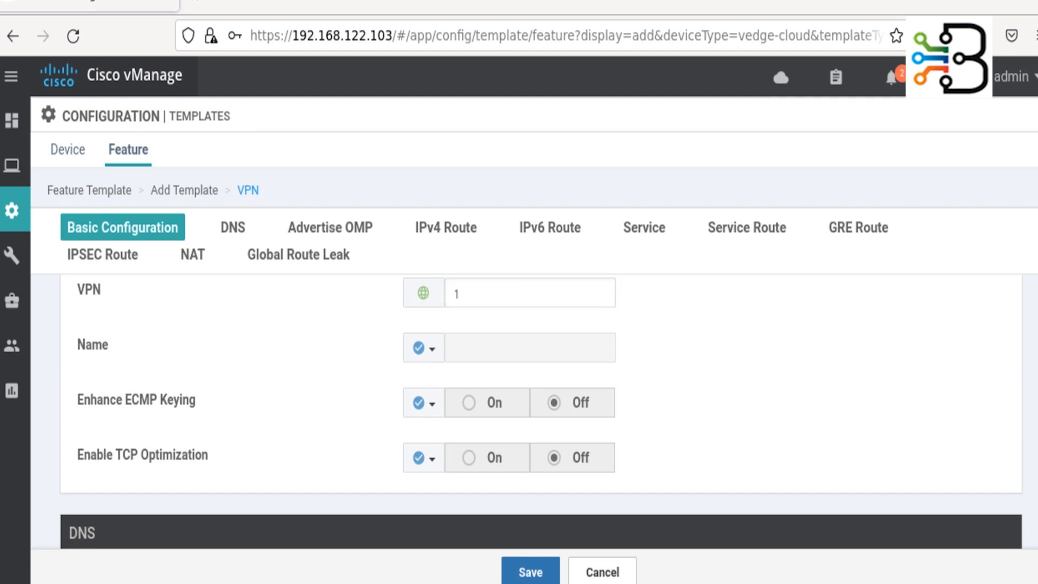
pyautogui.click(523, 573)
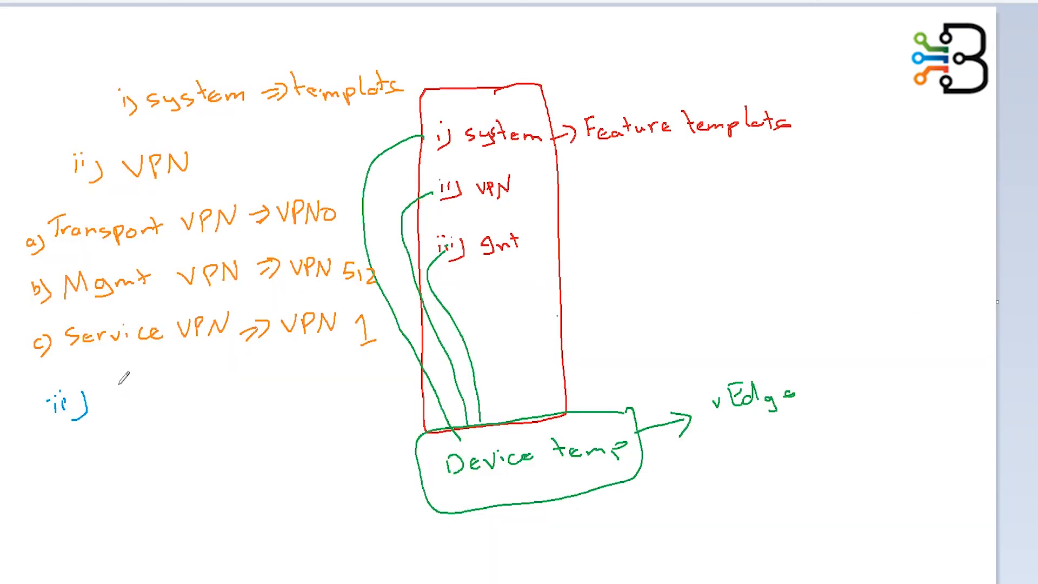
# - Handwrite an Interface heading with VPN0, VPN 512 and VPN1, each with a down arrow
pyautogui.moveTo(119, 375)
pyautogui.mouseDown()
pyautogui.moveTo(116, 409)
pyautogui.moveTo(151, 374)
pyautogui.moveTo(205, 371)
pyautogui.moveTo(263, 386)
pyautogui.mouseUp()
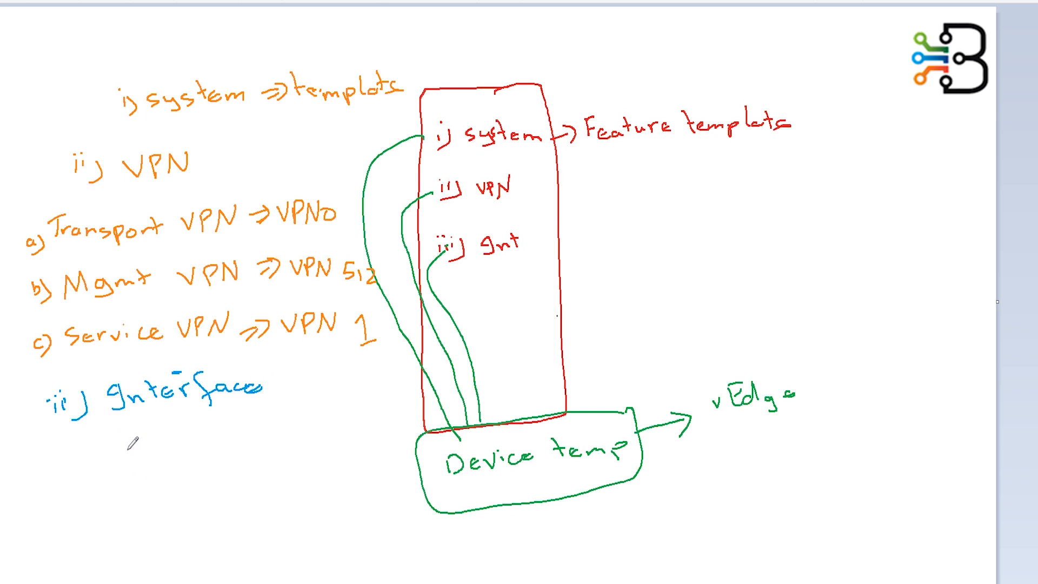
pyautogui.moveTo(61, 459)
pyautogui.mouseDown()
pyautogui.moveTo(243, 442)
pyautogui.moveTo(238, 457)
pyautogui.mouseUp()
pyautogui.moveTo(250, 443)
pyautogui.mouseDown()
pyautogui.moveTo(252, 457)
pyautogui.moveTo(272, 458)
pyautogui.moveTo(364, 438)
pyautogui.moveTo(375, 457)
pyautogui.mouseUp()
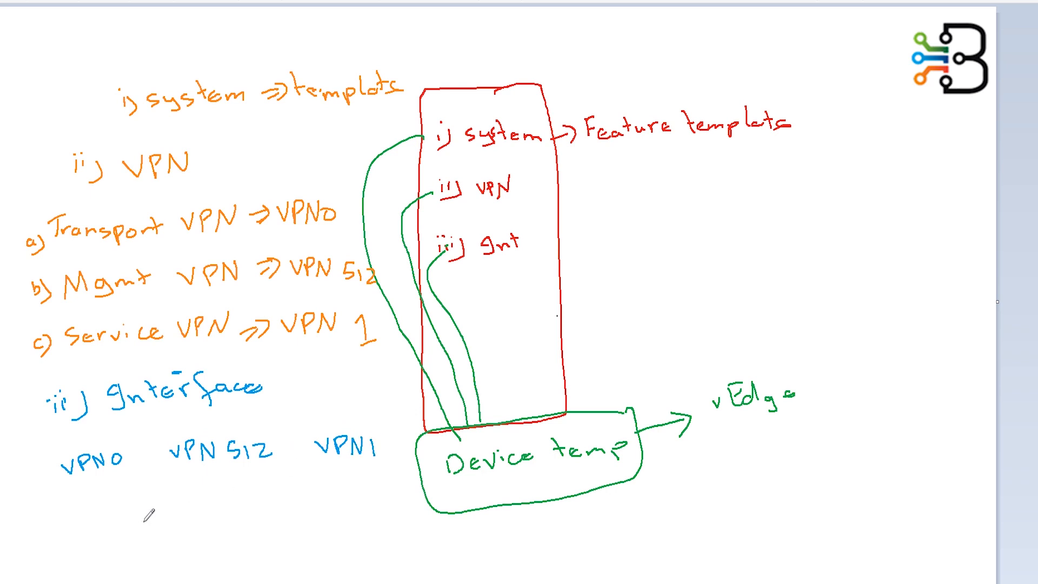
pyautogui.moveTo(111, 479)
pyautogui.mouseDown()
pyautogui.moveTo(111, 502)
pyautogui.moveTo(119, 488)
pyautogui.mouseUp()
pyautogui.moveTo(207, 475)
pyautogui.mouseDown()
pyautogui.moveTo(208, 488)
pyautogui.moveTo(217, 479)
pyautogui.mouseUp()
pyautogui.moveTo(343, 468)
pyautogui.mouseDown()
pyautogui.moveTo(343, 483)
pyautogui.moveTo(352, 473)
pyautogui.mouseUp()
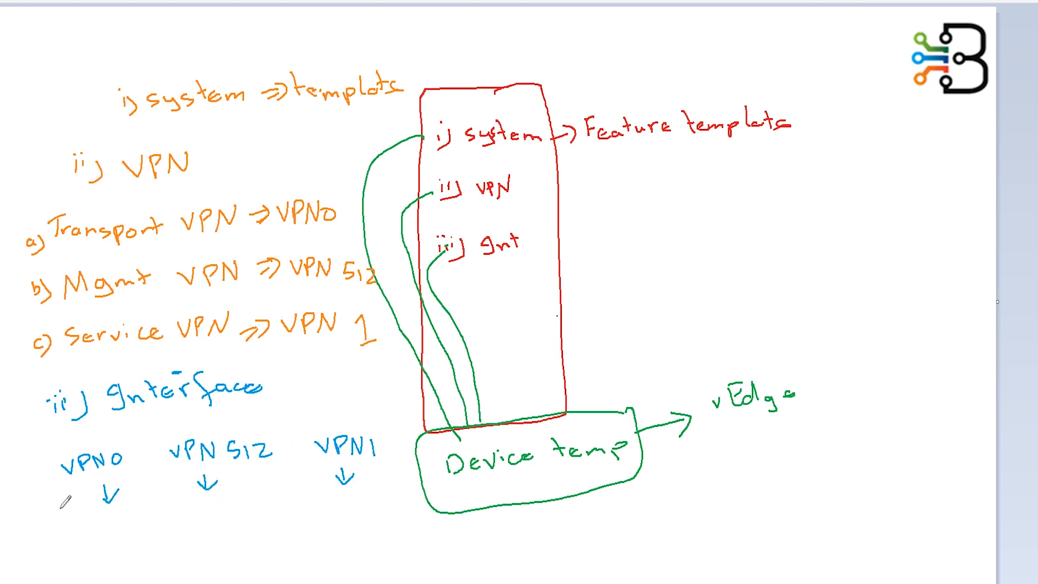
# - Write ge0/0, eth0 and ge0/1 under VPN0, VPN 512 and VPN1, then return to vManage
pyautogui.moveTo(77, 540)
pyautogui.mouseDown()
pyautogui.moveTo(87, 532)
pyautogui.moveTo(81, 553)
pyautogui.moveTo(98, 538)
pyautogui.moveTo(106, 548)
pyautogui.moveTo(111, 532)
pyautogui.mouseUp()
pyautogui.moveTo(120, 524)
pyautogui.mouseDown()
pyautogui.moveTo(118, 542)
pyautogui.moveTo(128, 530)
pyautogui.mouseUp()
pyautogui.moveTo(209, 508); pyautogui.dragTo(207, 525)
pyautogui.hotkey('ctrl', 'z')
pyautogui.moveTo(215, 511); pyautogui.dragTo(218, 517)
pyautogui.moveTo(235, 511); pyautogui.dragTo(235, 511)
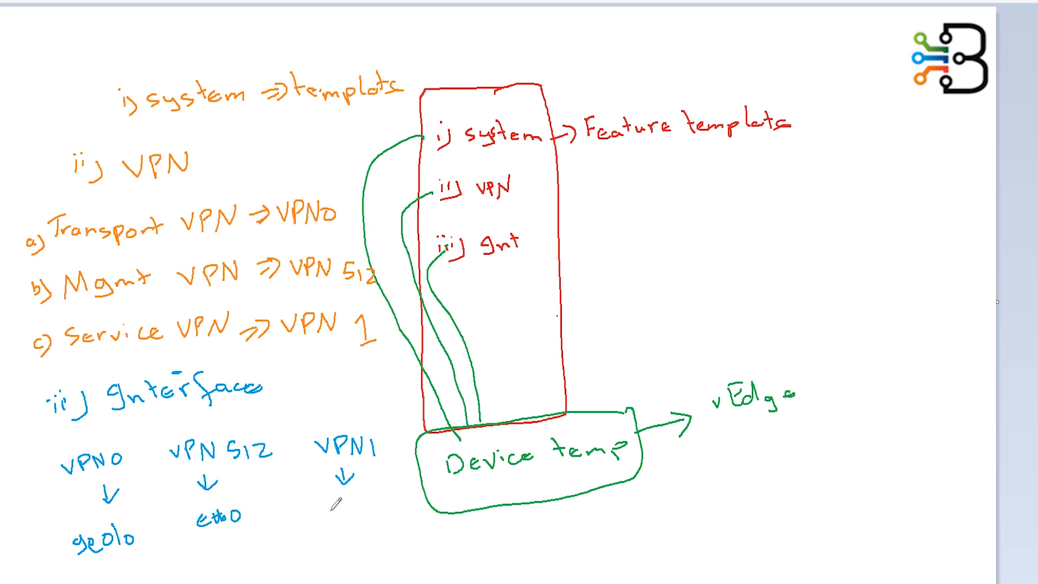
pyautogui.moveTo(333, 509)
pyautogui.mouseDown()
pyautogui.moveTo(326, 523)
pyautogui.moveTo(359, 510)
pyautogui.moveTo(372, 520)
pyautogui.mouseUp()
pyautogui.moveTo(381, 512); pyautogui.dragTo(384, 524)
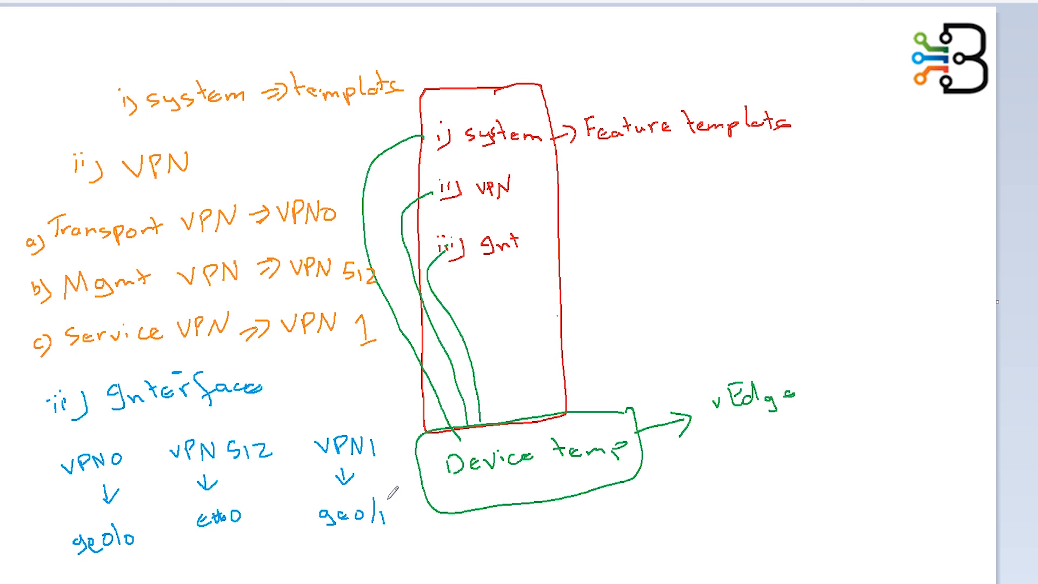
pyautogui.hotkey('alt', 'Tab')
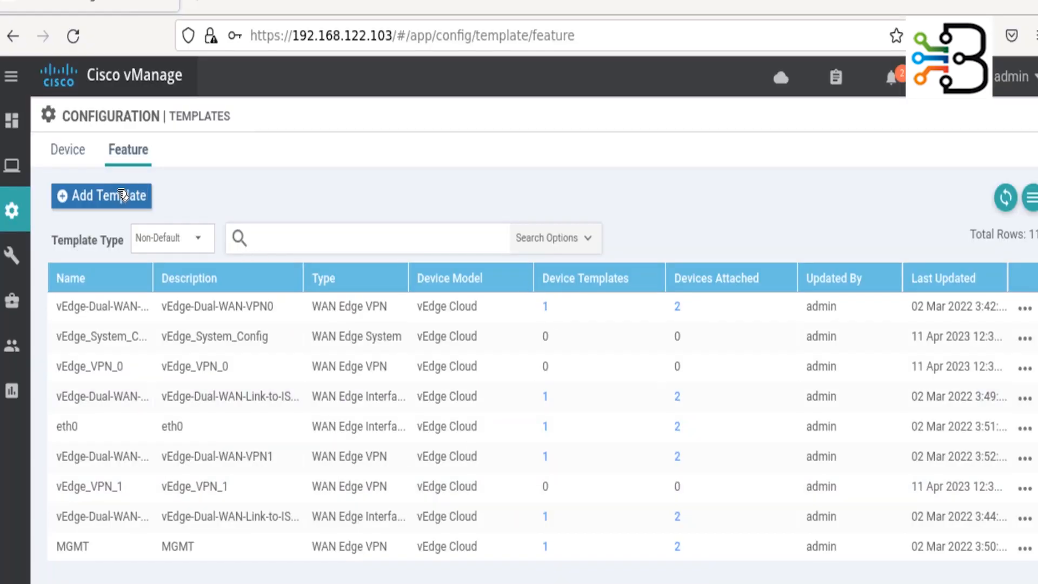
# - Add a feature template with vEdge Cloud as the device model and browse the template tiles
pyautogui.click(86, 198)
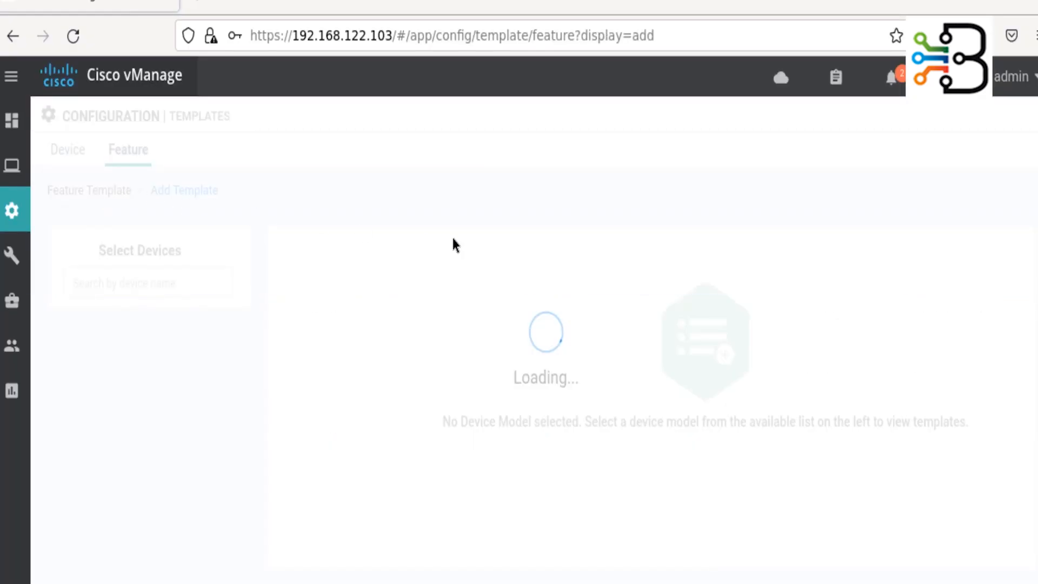
pyautogui.click(180, 282)
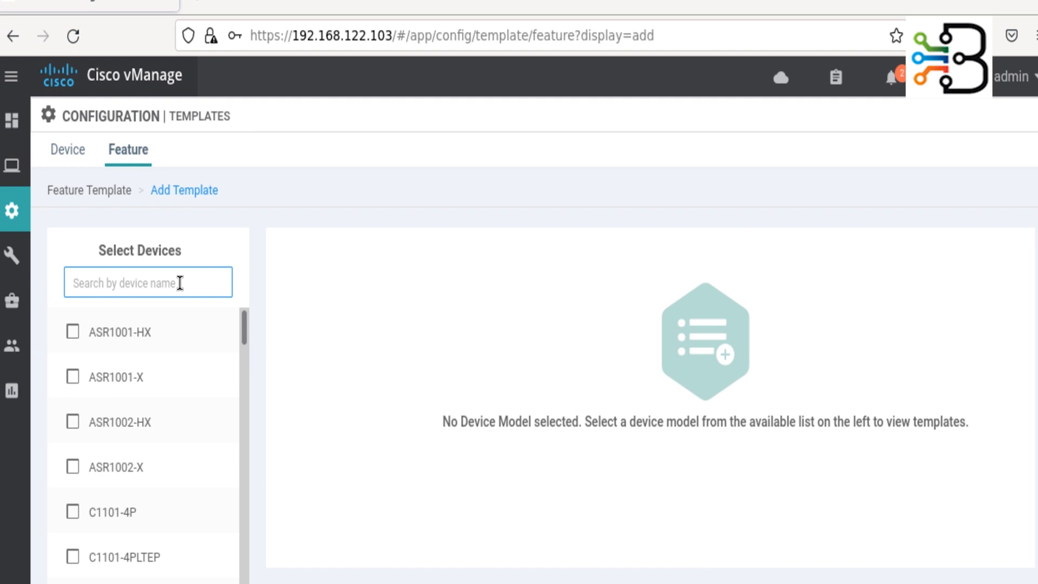
pyautogui.write('cloud')
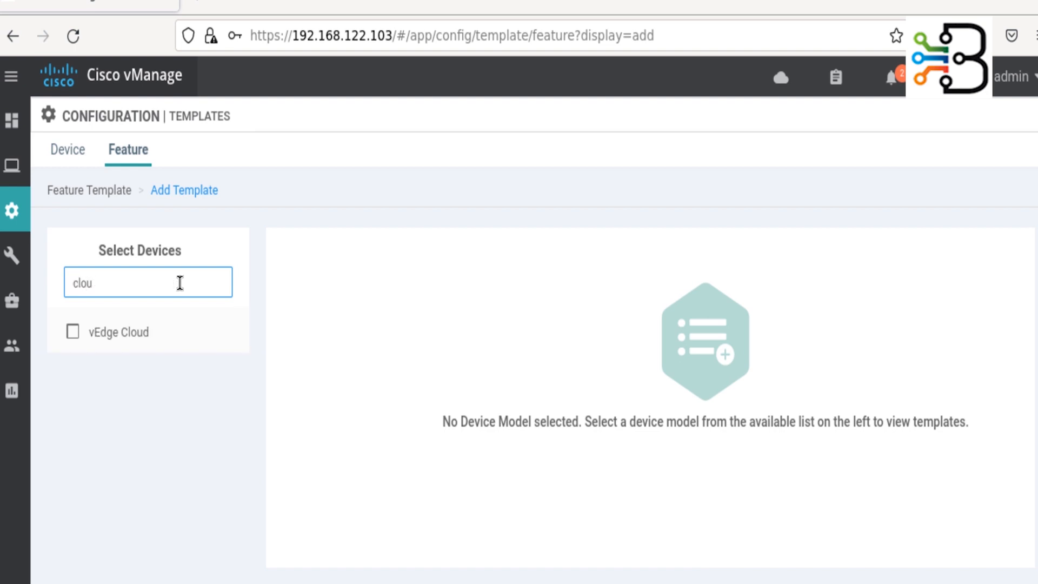
pyautogui.click(74, 332)
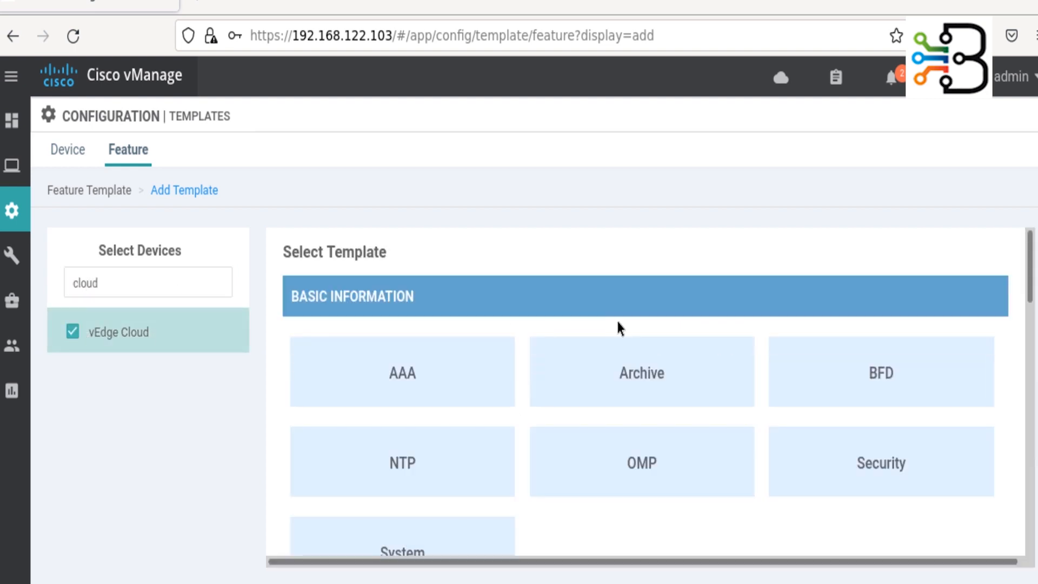
pyautogui.scroll(-2, 525, 427)
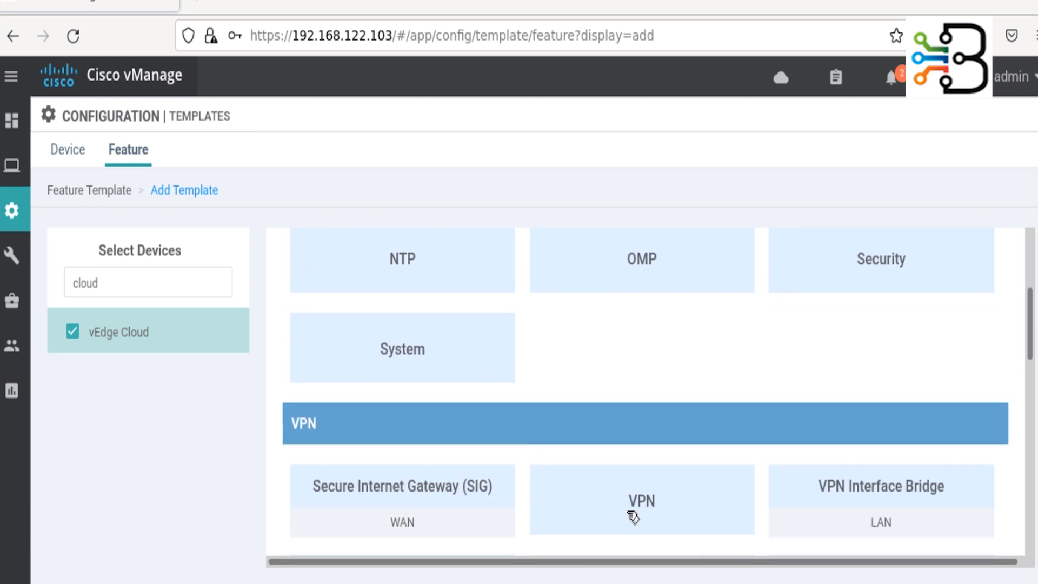
pyautogui.scroll(-6, 617, 475)
pyautogui.scroll(3, 615, 470)
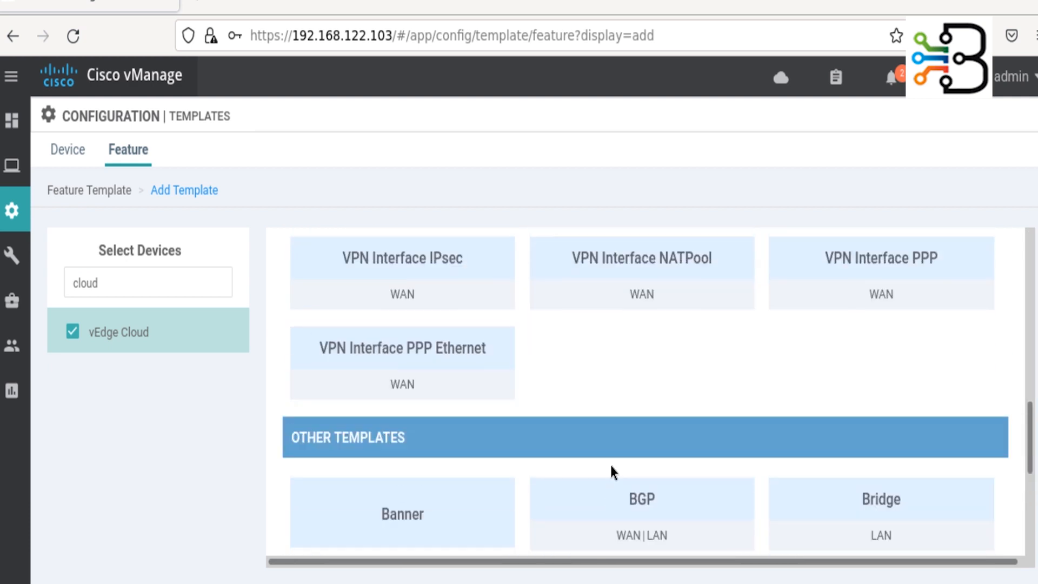
pyautogui.scroll(4, 617, 444)
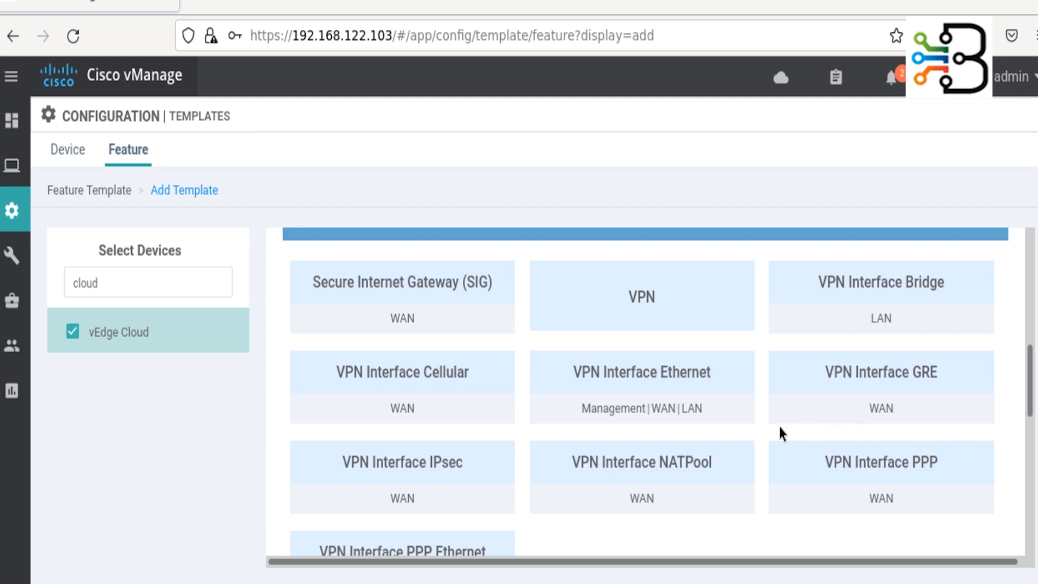
# - Create a VPN Interface Ethernet template with name and description vEdge_GE0/0_VPN0
pyautogui.click(670, 389)
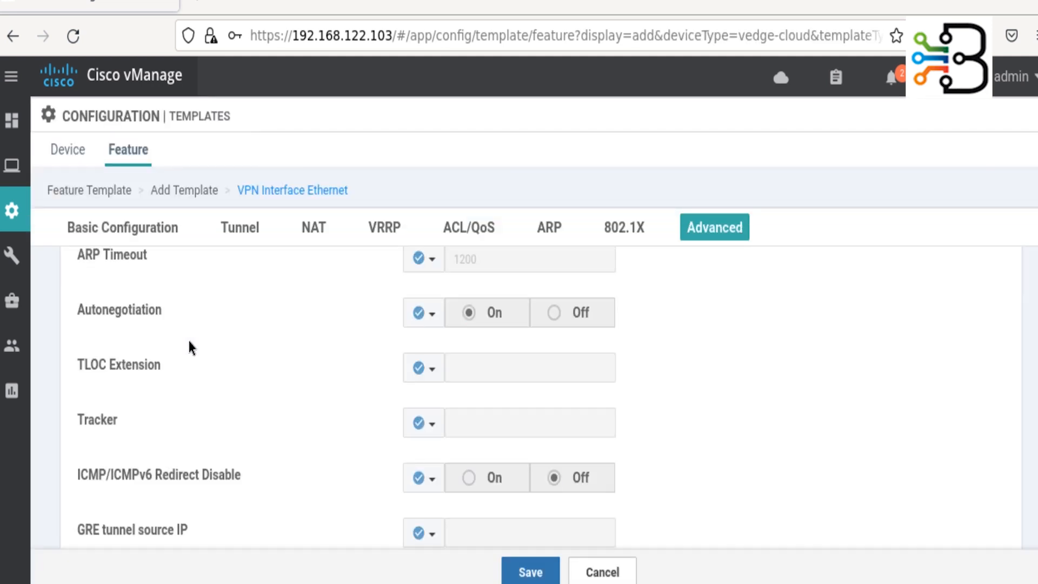
pyautogui.click(281, 282)
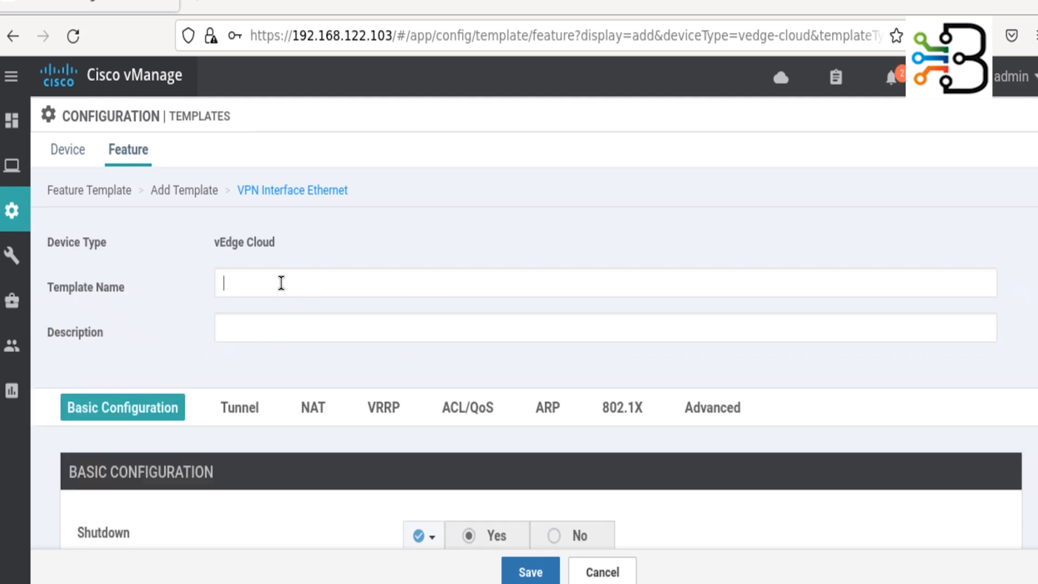
pyautogui.write('v')
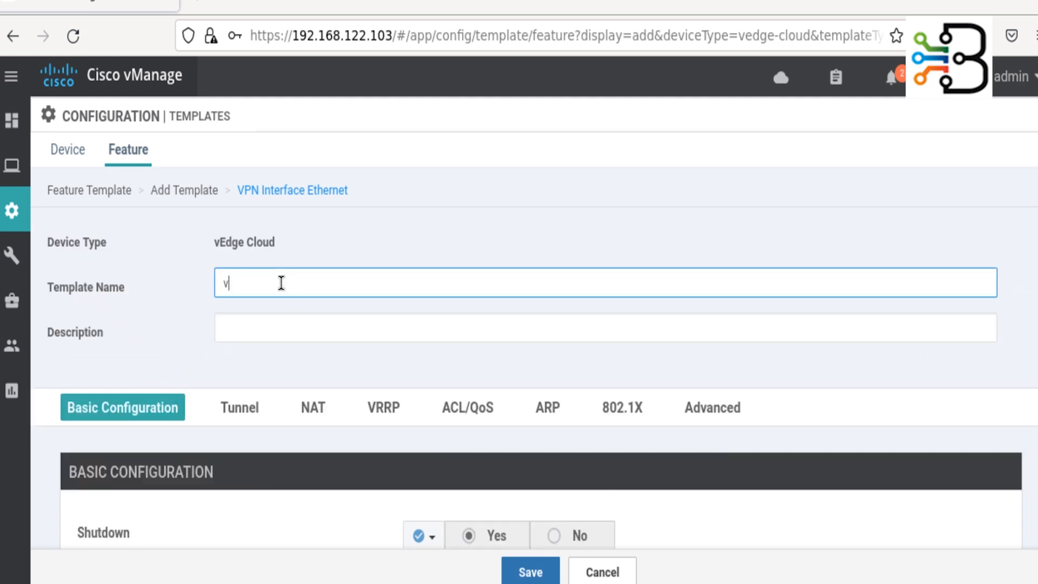
pyautogui.write('Edge_GE0/0_VPN0')
pyautogui.hotkey('ctrl', 'a')
pyautogui.hotkey('ctrl', 'c')
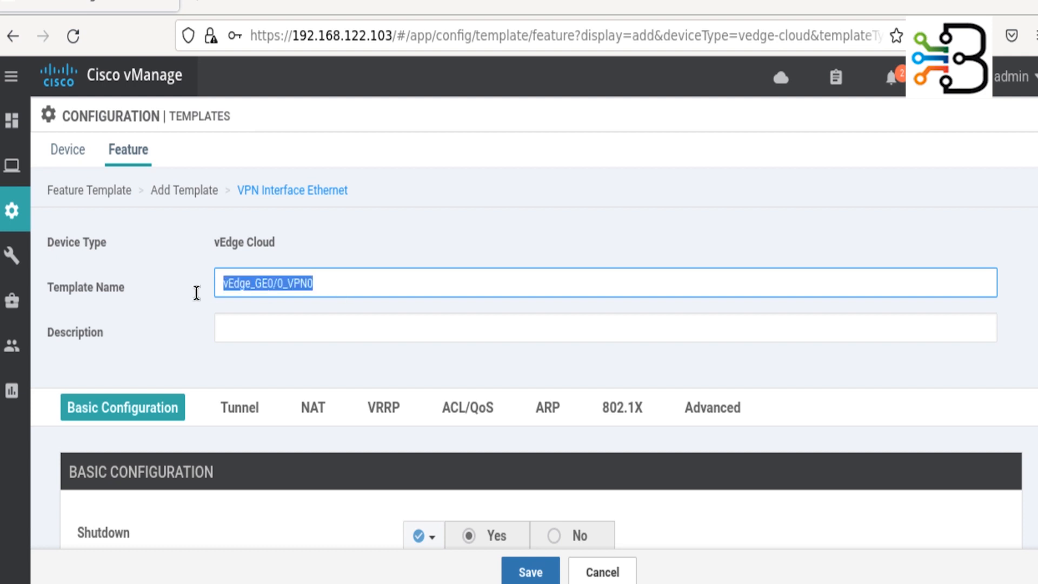
pyautogui.click(285, 329)
pyautogui.hotkey('ctrl', 'v')
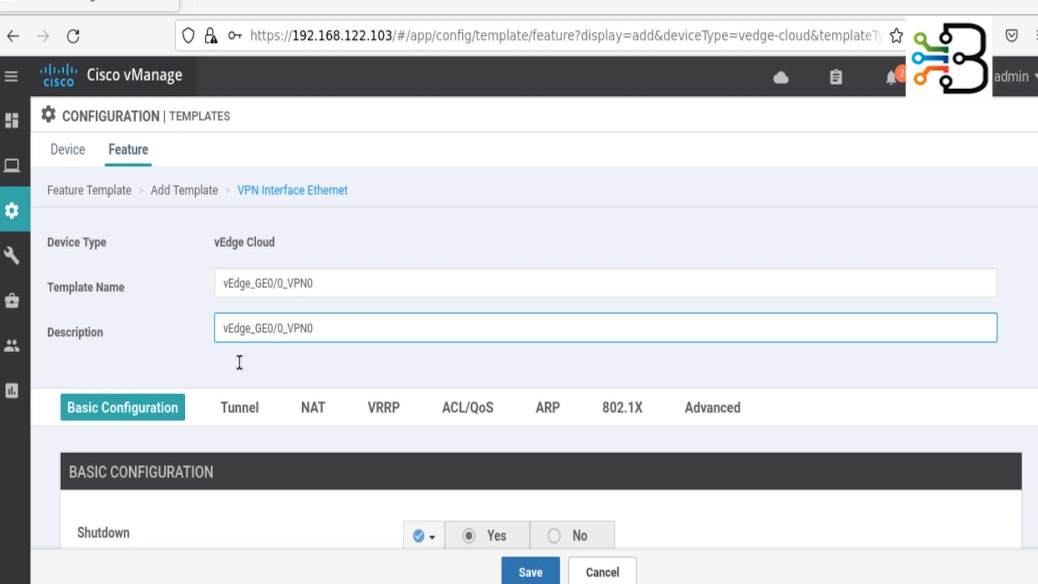
pyautogui.click(231, 361)
# - Set Shutdown to a global value of No and the interface name to ge0/0
pyautogui.scroll(-3, 233, 375)
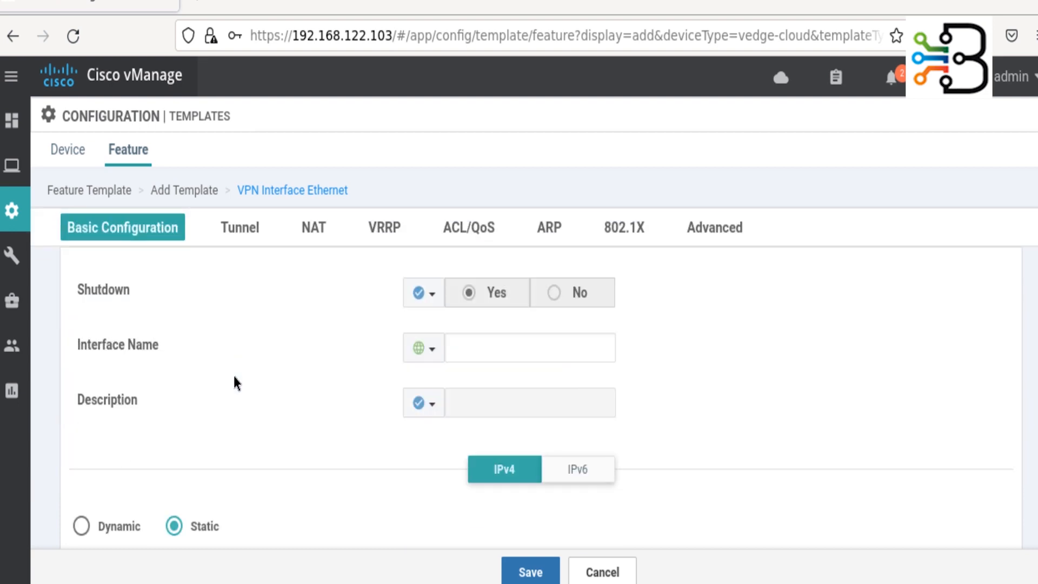
pyautogui.click(436, 292)
pyautogui.click(454, 327)
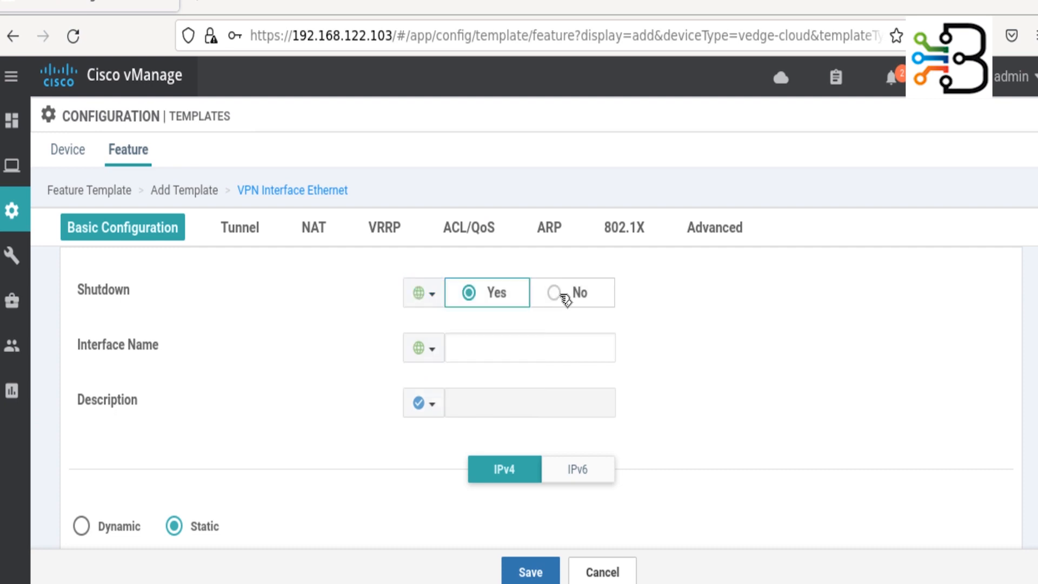
pyautogui.click(562, 295)
pyautogui.click(508, 347)
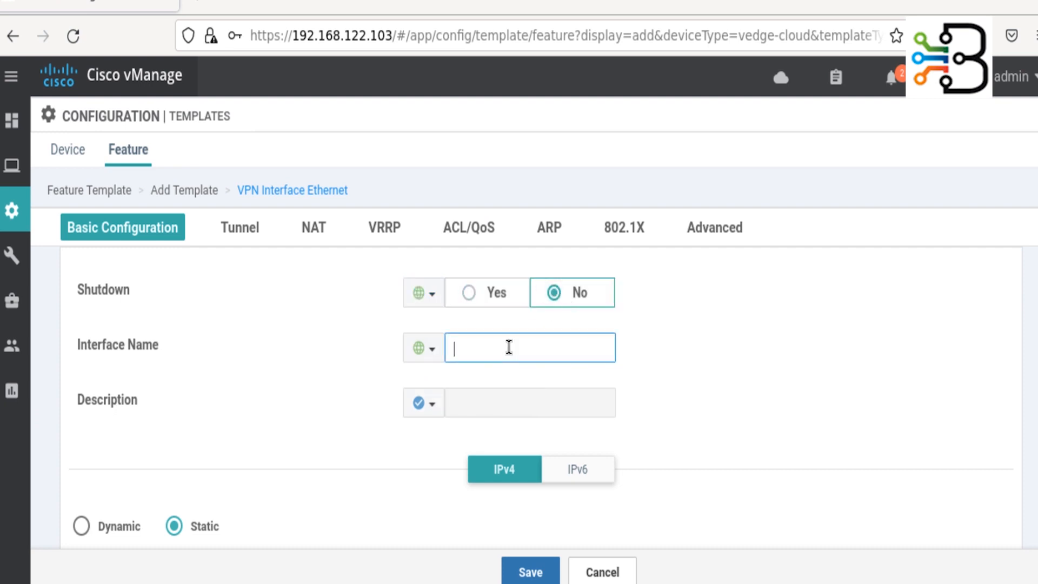
pyautogui.write('ge0/')
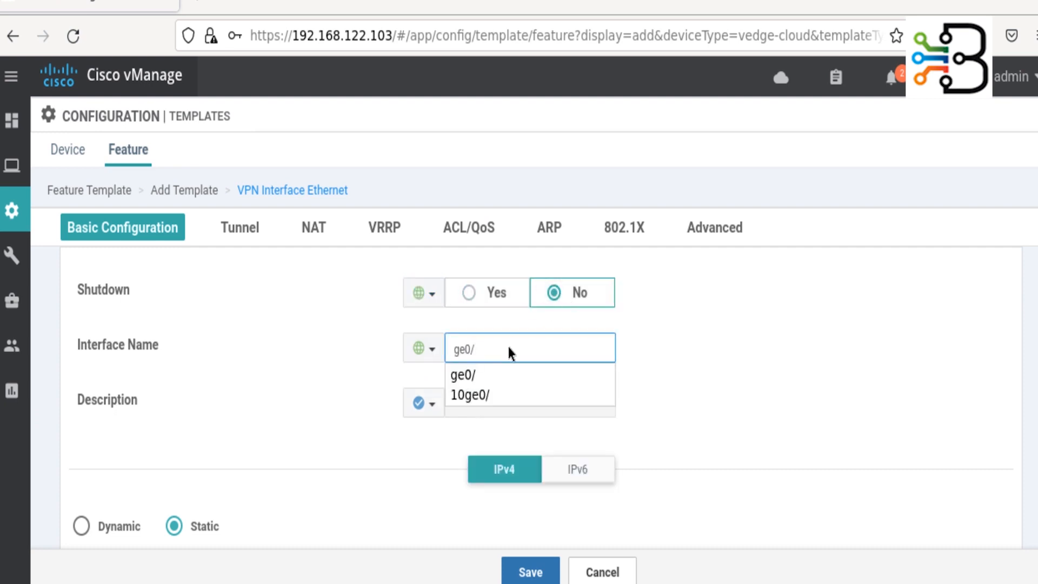
pyautogui.write('0')
pyautogui.click(239, 465)
# - Make the IPv4 address device-specific with key Enter_ISP1_IP_Add
pyautogui.scroll(-4, 239, 465)
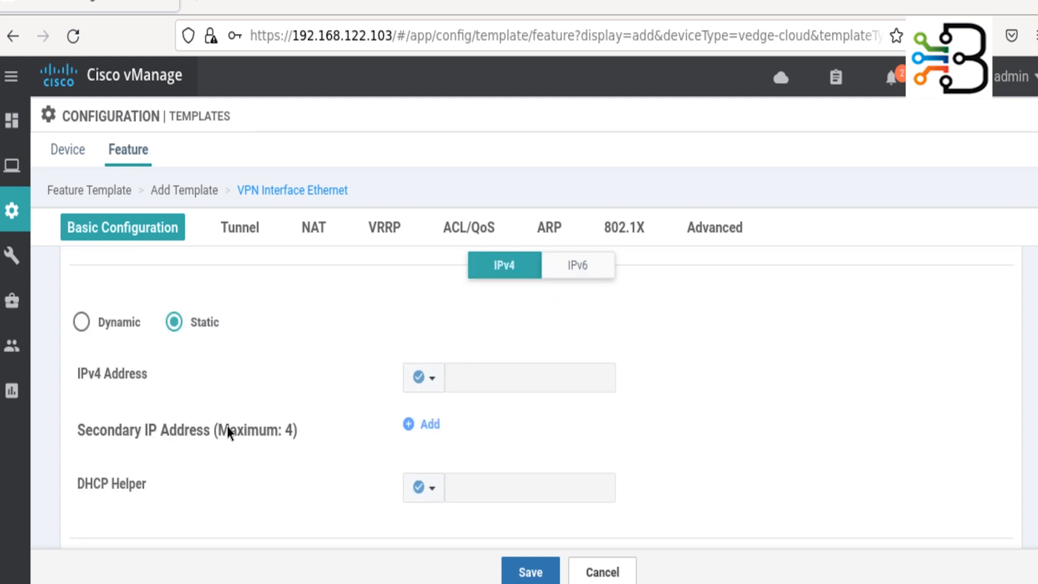
pyautogui.click(435, 376)
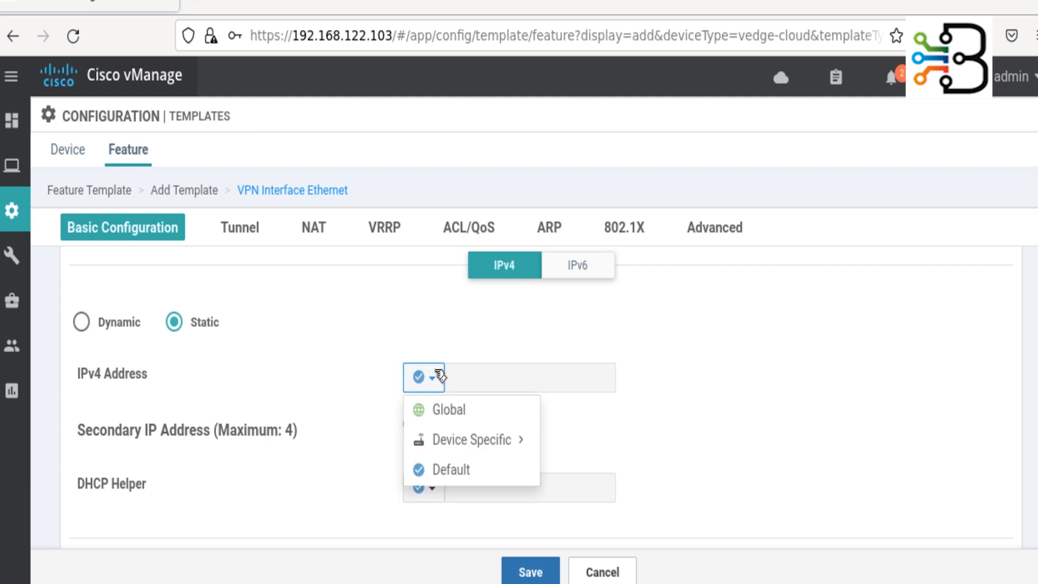
pyautogui.moveTo(520, 442)
pyautogui.doubleClick(597, 469)
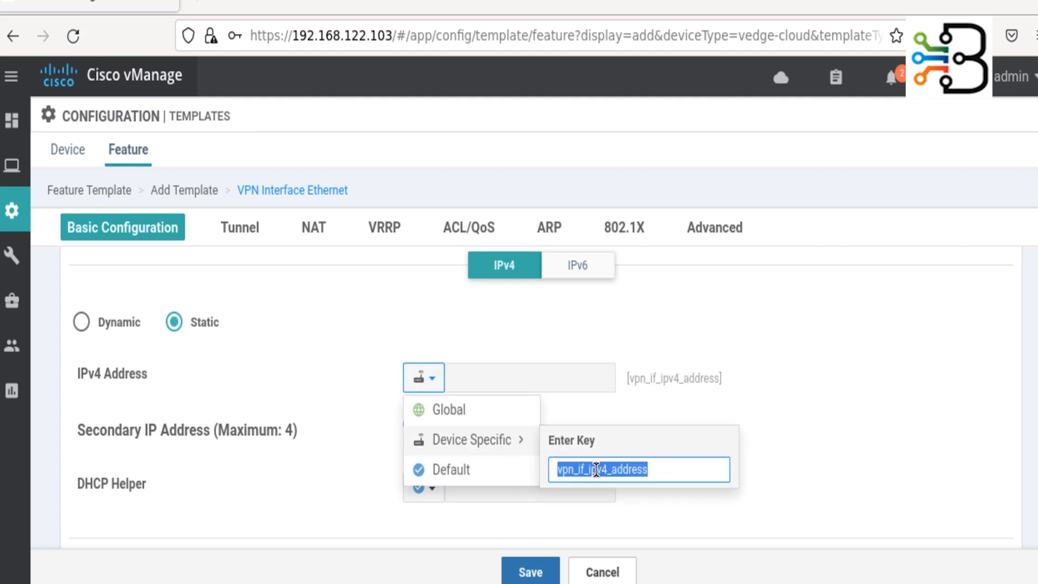
pyautogui.write('E')
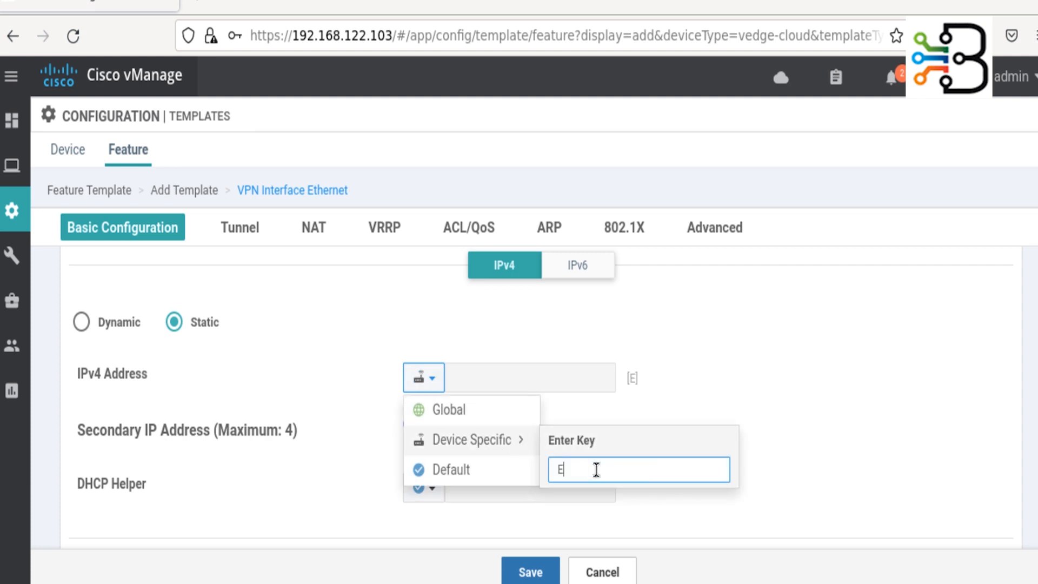
pyautogui.write('nter_ISP1_IP_Add')
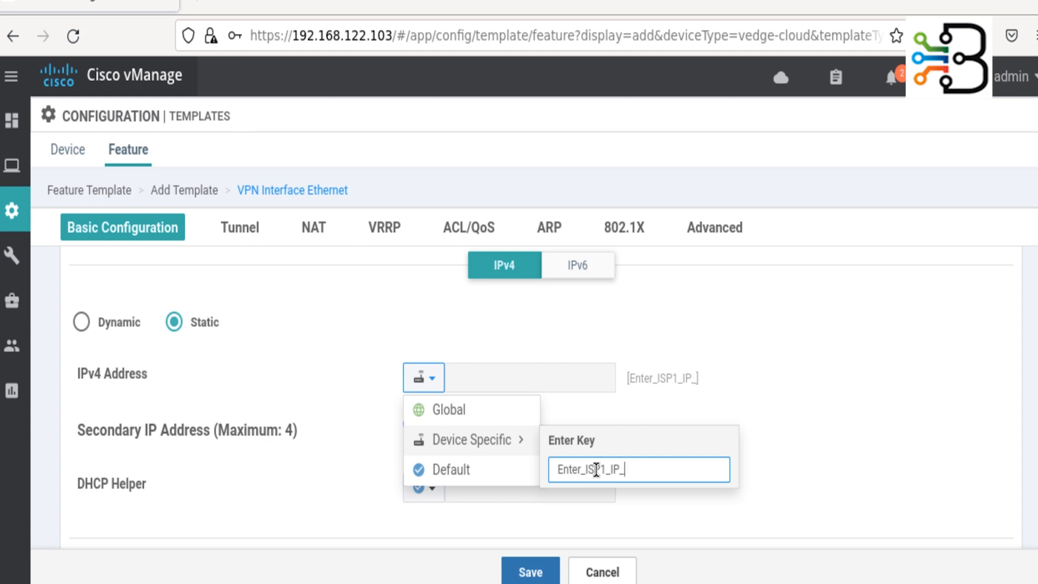
pyautogui.click(933, 422)
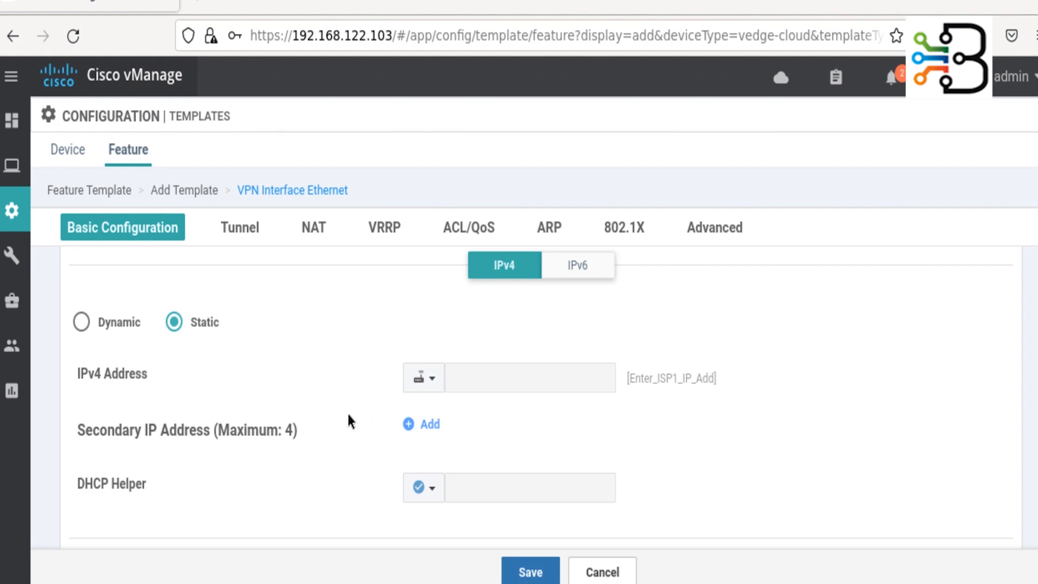
pyautogui.scroll(-7, 348, 414)
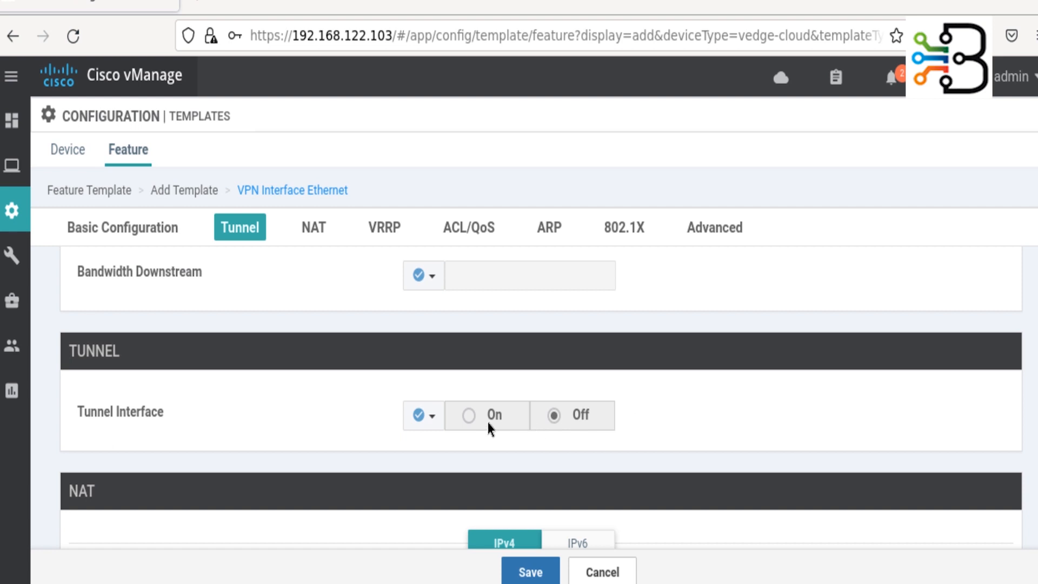
# - Set Tunnel Interface to a global value of On
pyautogui.click(437, 416)
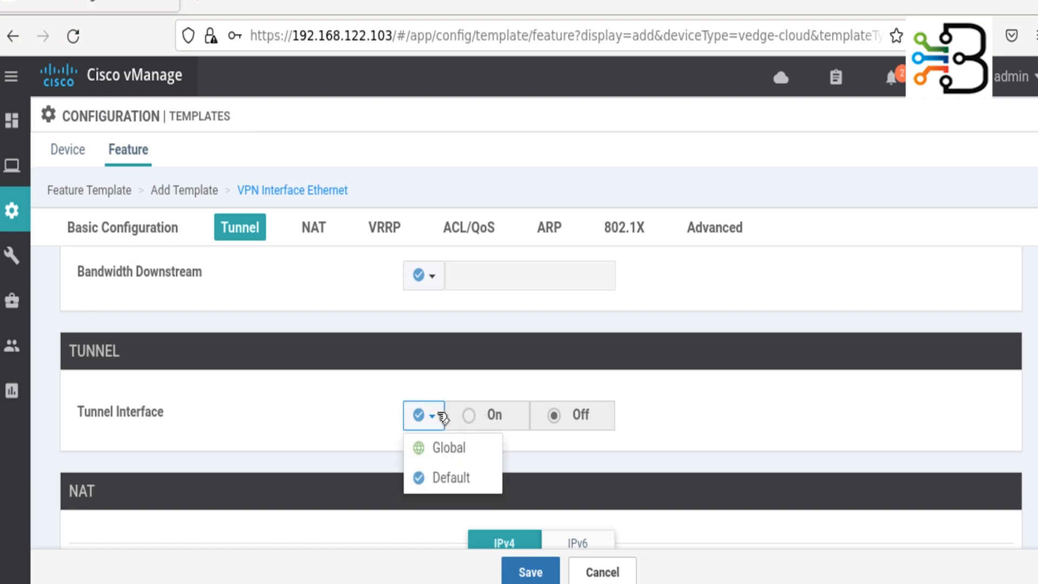
pyautogui.click(473, 447)
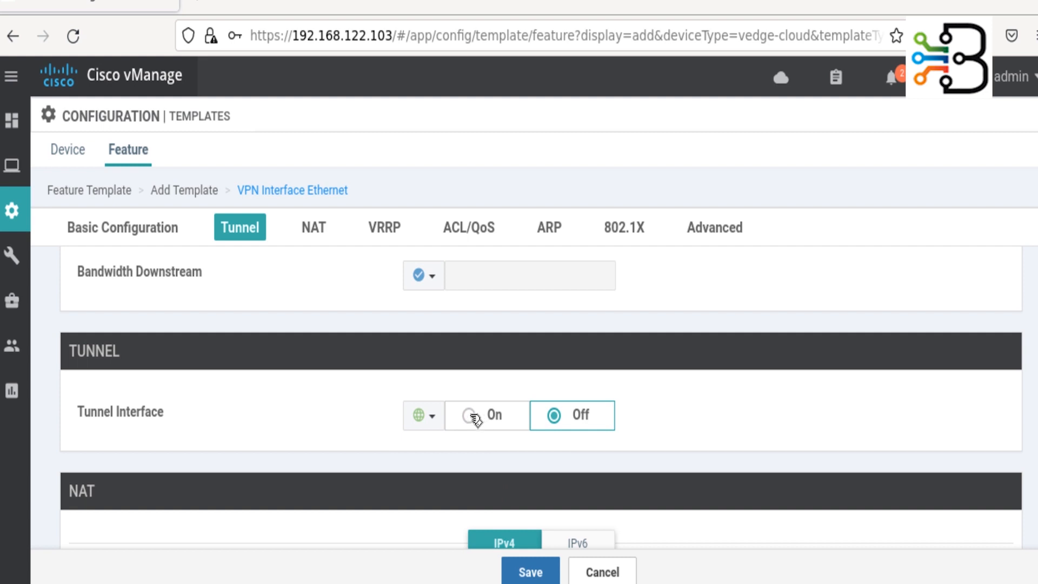
pyautogui.click(471, 417)
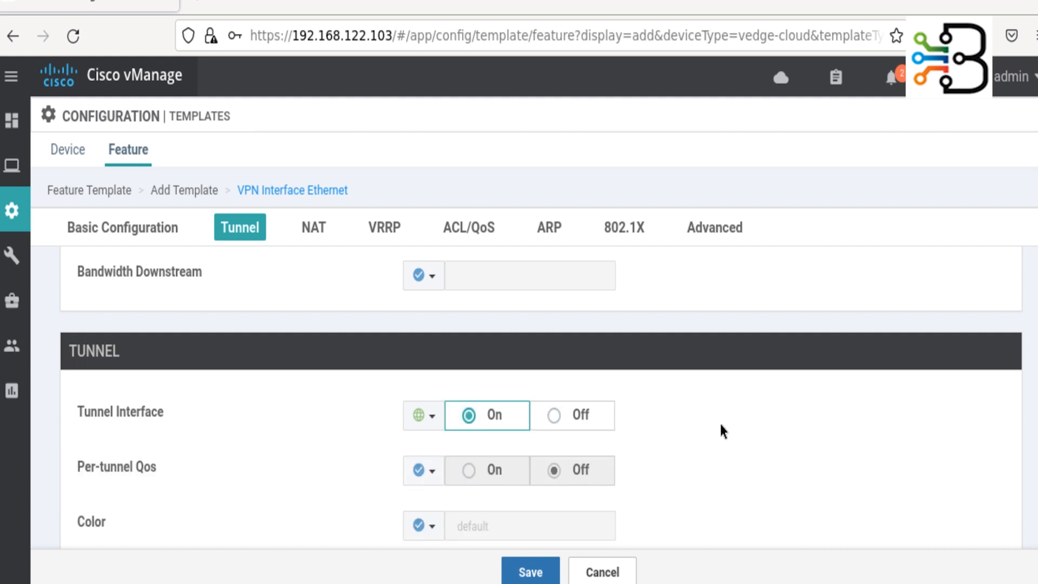
# - Make the tunnel Color device-specific with key Enter_Color_For_ISP1
pyautogui.scroll(-4, 721, 428)
pyautogui.click(433, 322)
pyautogui.moveTo(523, 383)
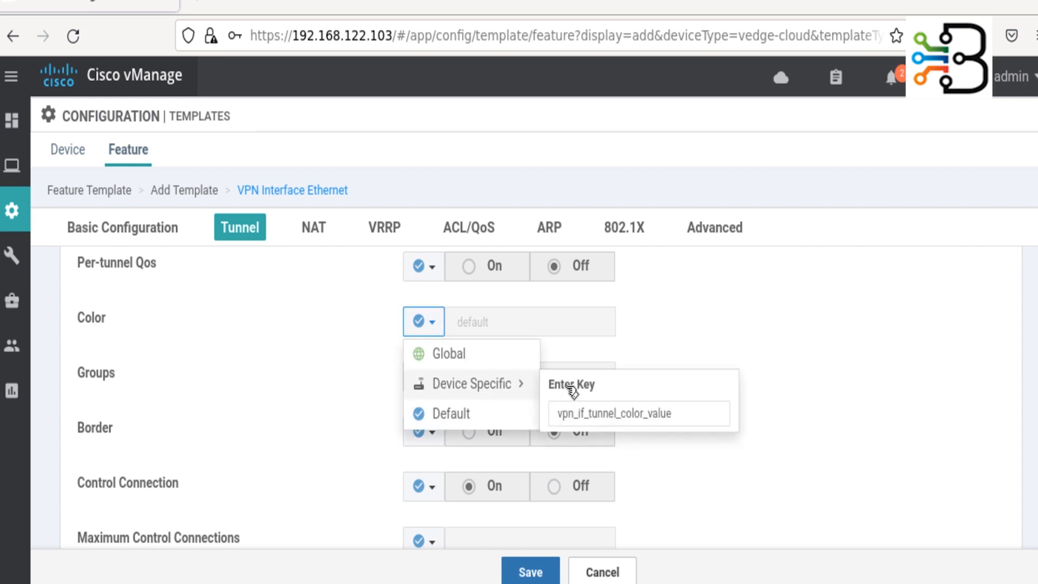
pyautogui.click(610, 413)
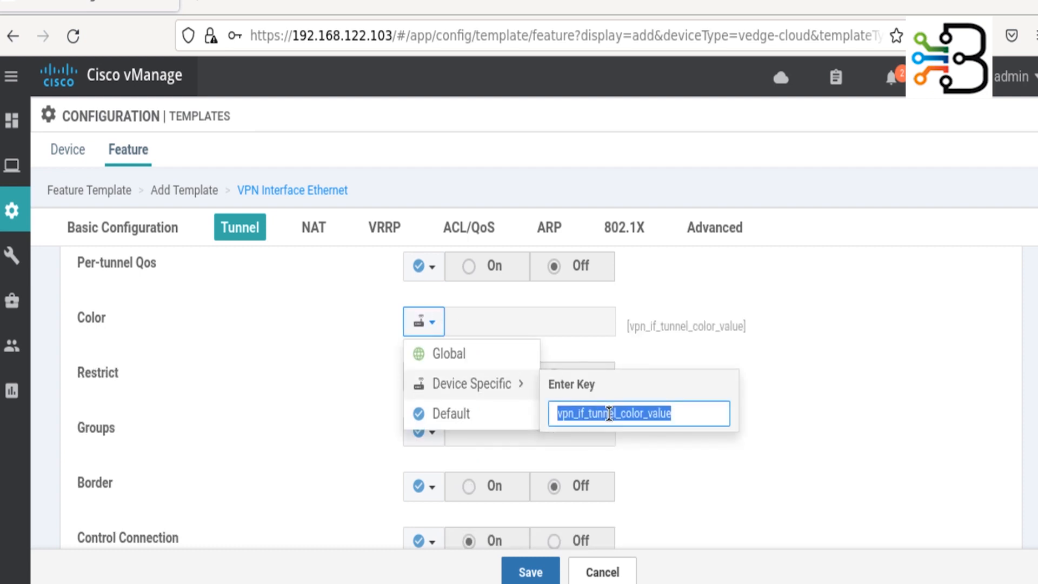
pyautogui.write('En')
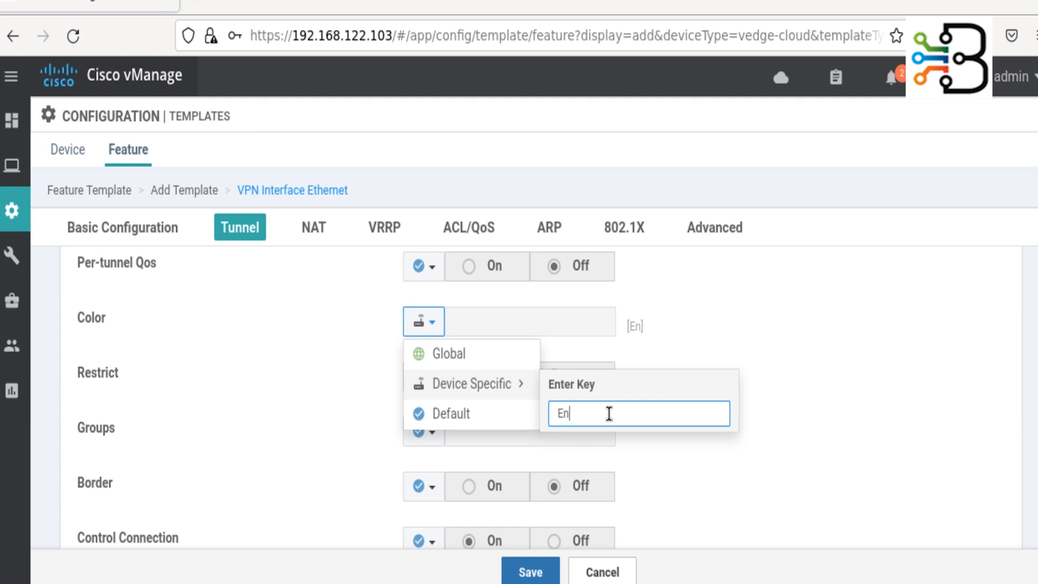
pyautogui.write('ter_Color_For')
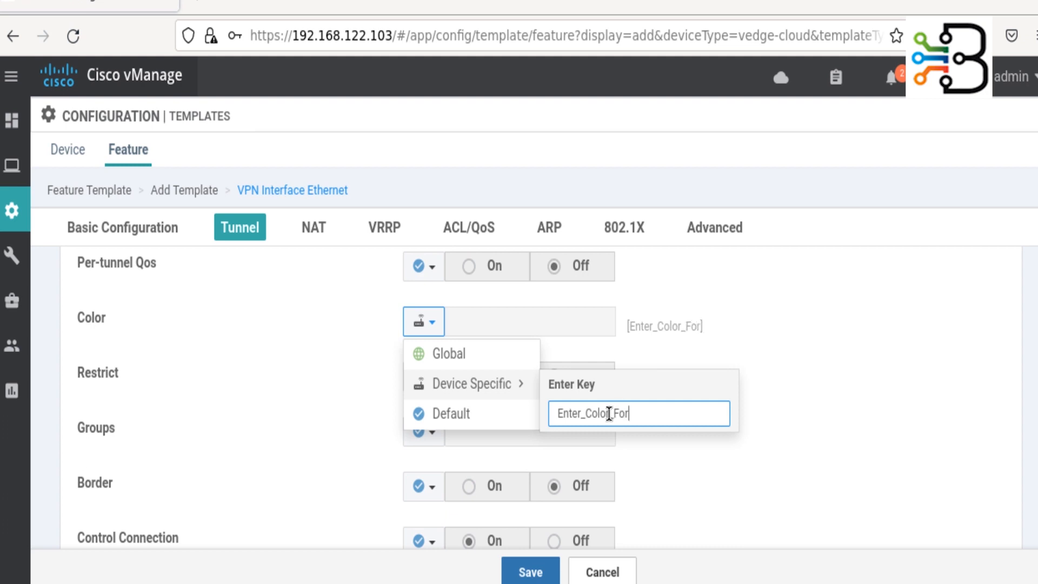
pyautogui.write('_ISP!')
pyautogui.press('BackSpace')
pyautogui.write('1')
pyautogui.click(987, 462)
pyautogui.click(800, 437)
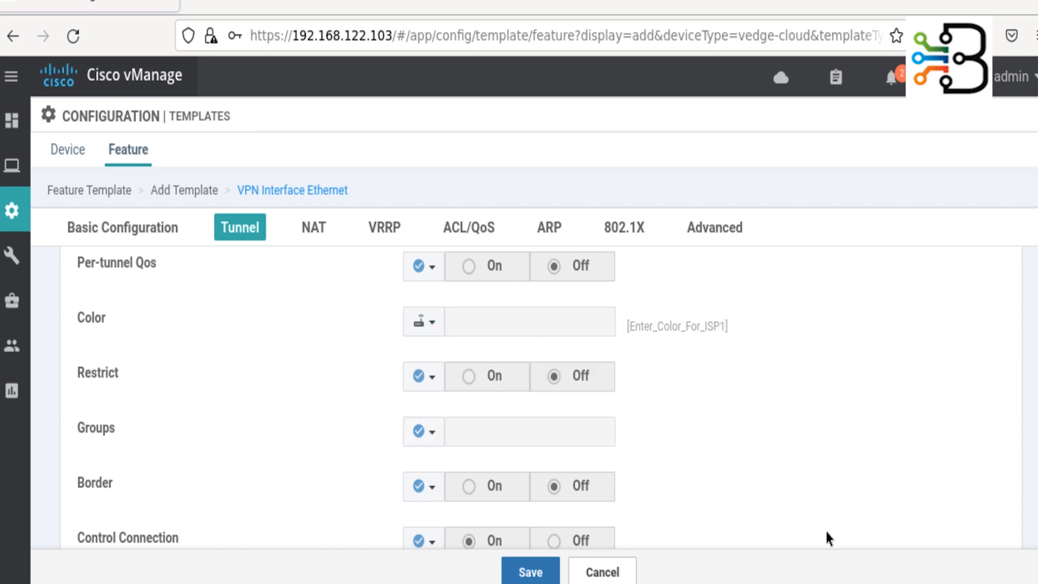
# - Make the tunnel's Allow Service All option a global value
pyautogui.scroll(-3, 318, 400)
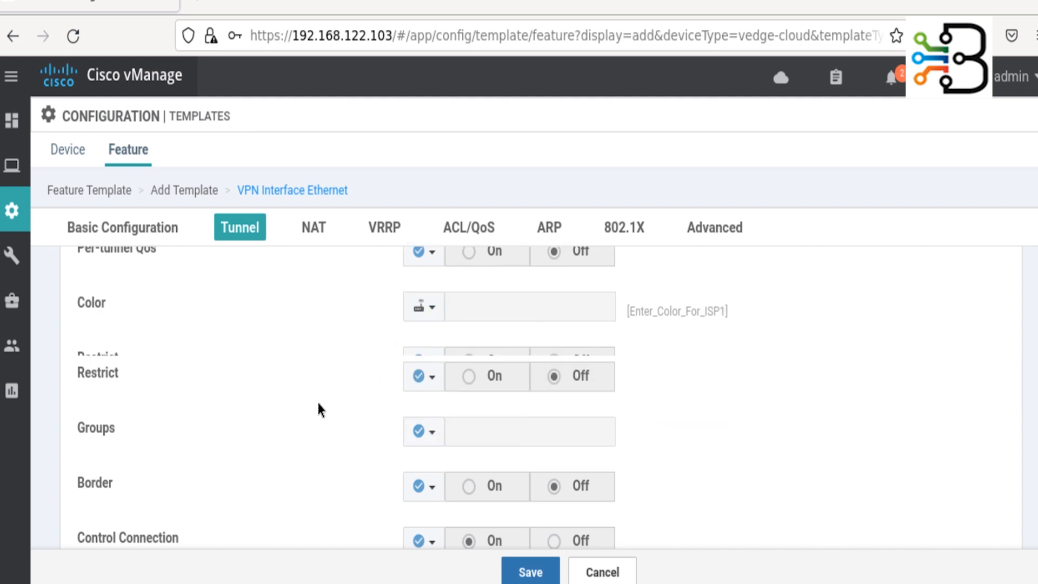
pyautogui.scroll(-3, 318, 403)
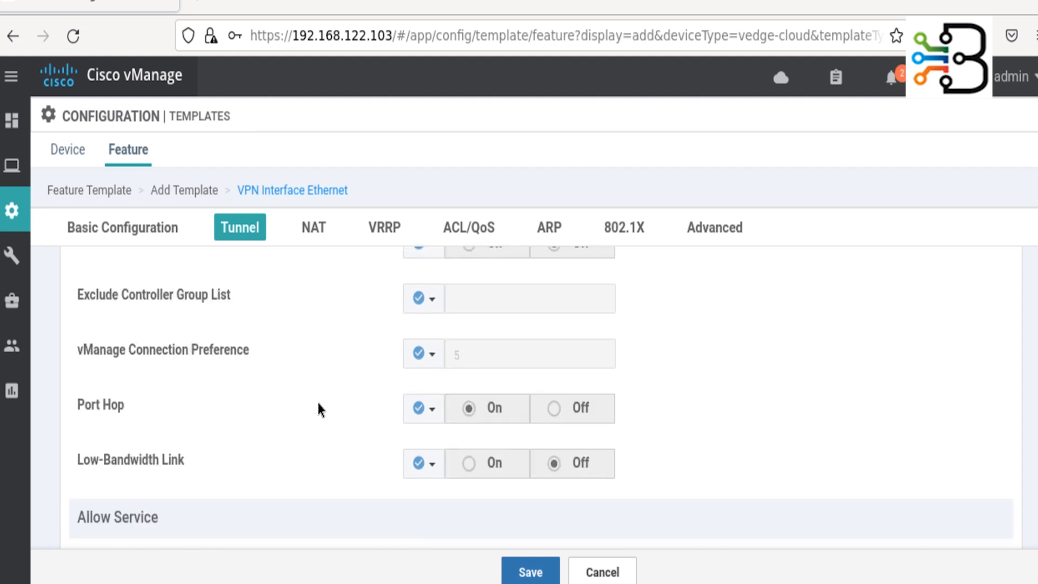
pyautogui.scroll(-3, 318, 404)
pyautogui.click(435, 381)
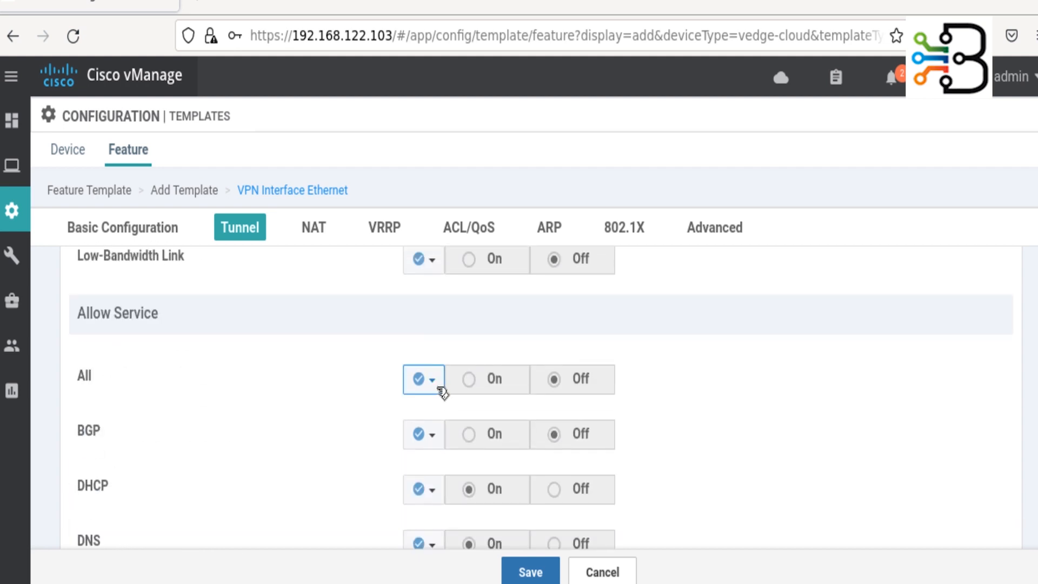
pyautogui.click(449, 412)
pyautogui.click(468, 379)
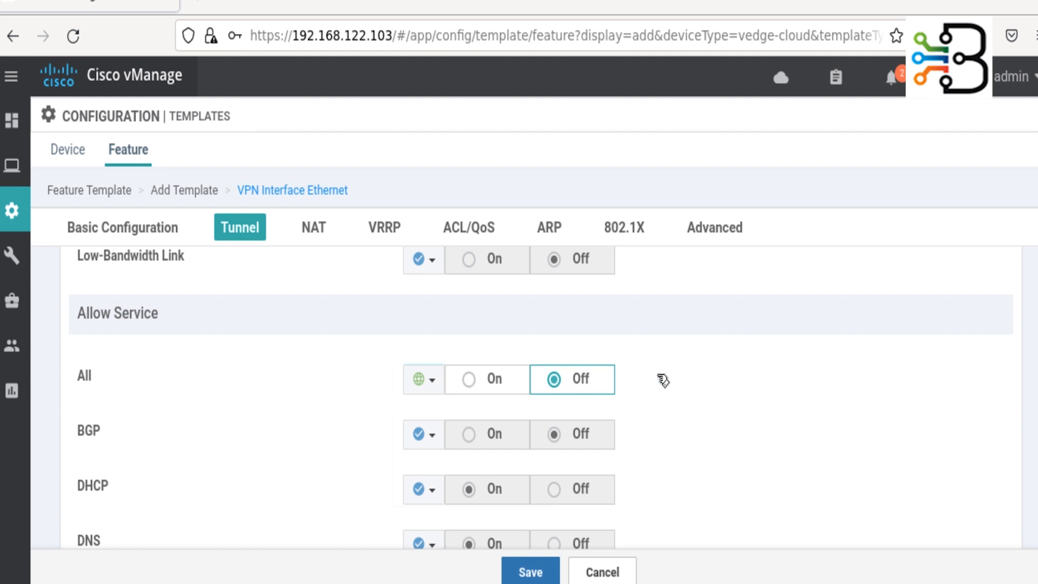
# - Review the VRRP, ARP, 802.1X and Advanced sections and save the interface template
pyautogui.scroll(-6, 738, 386)
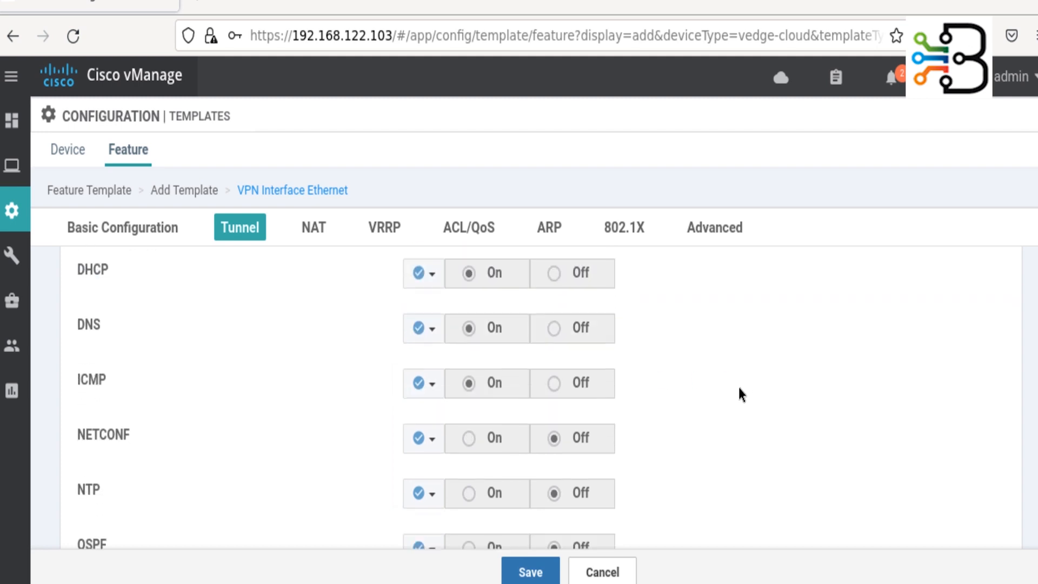
pyautogui.scroll(-10, 738, 388)
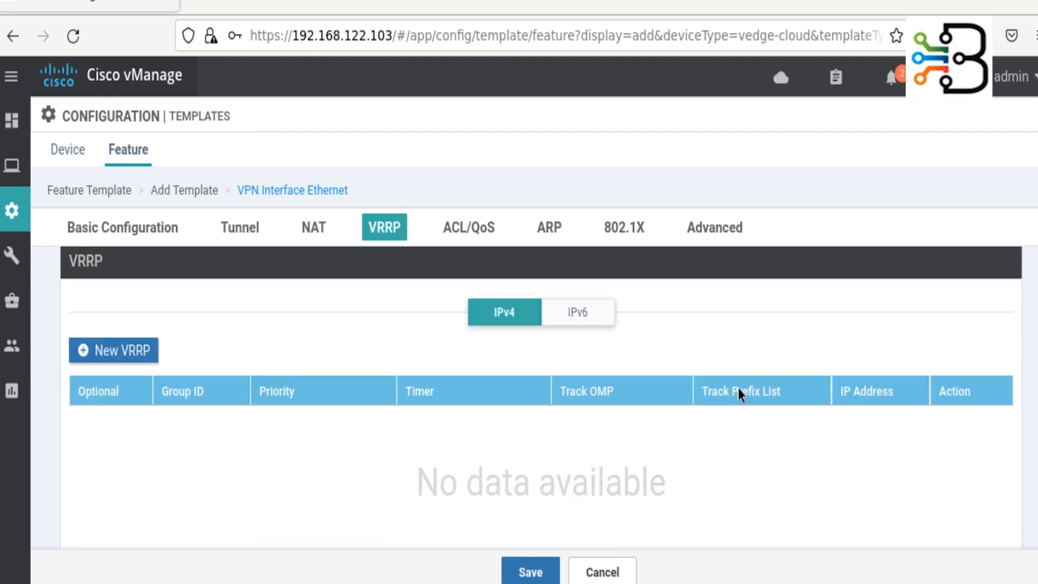
pyautogui.scroll(-15, 738, 387)
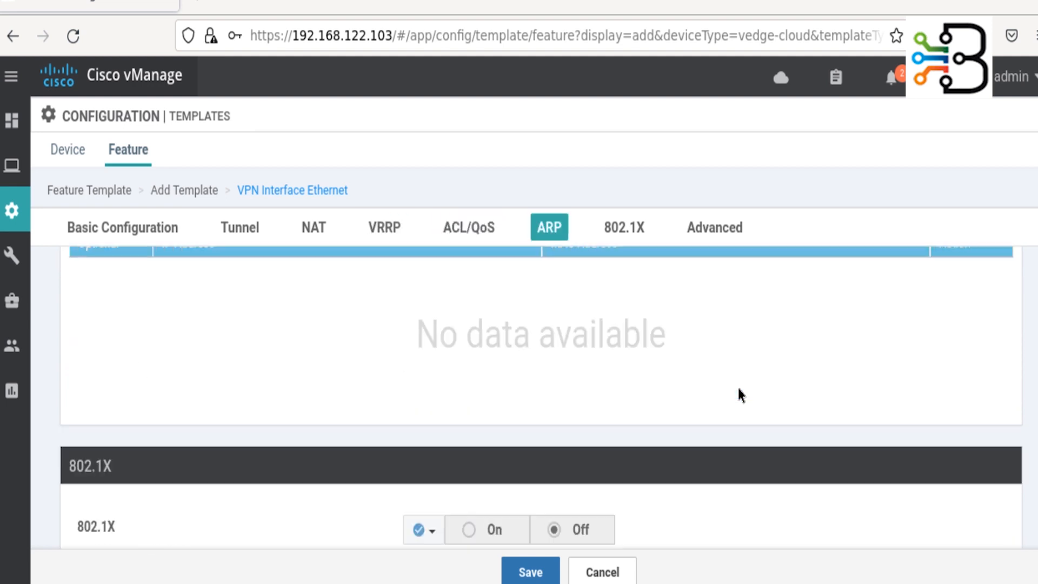
pyautogui.scroll(-4, 738, 387)
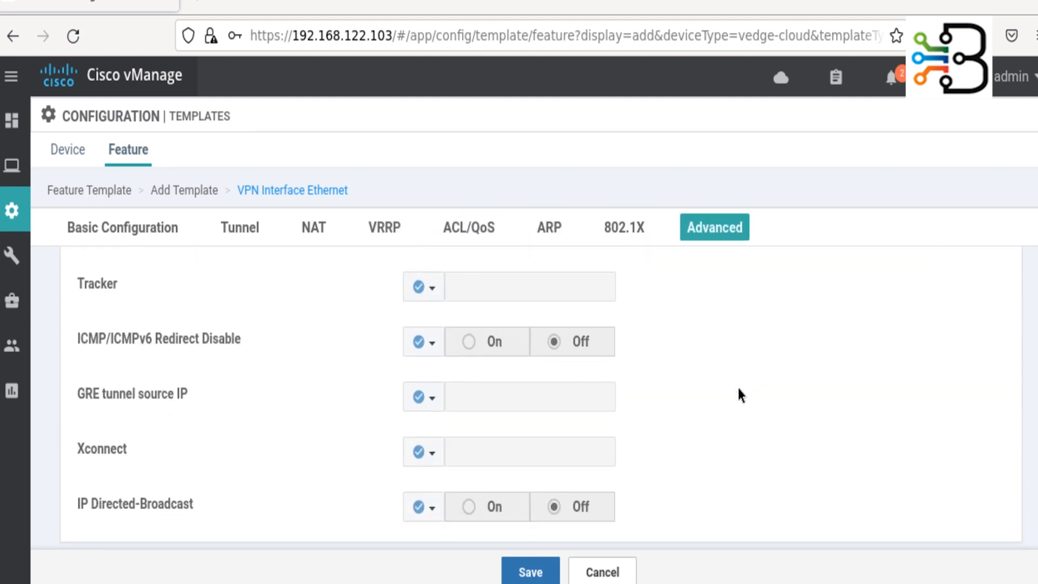
pyautogui.click(530, 572)
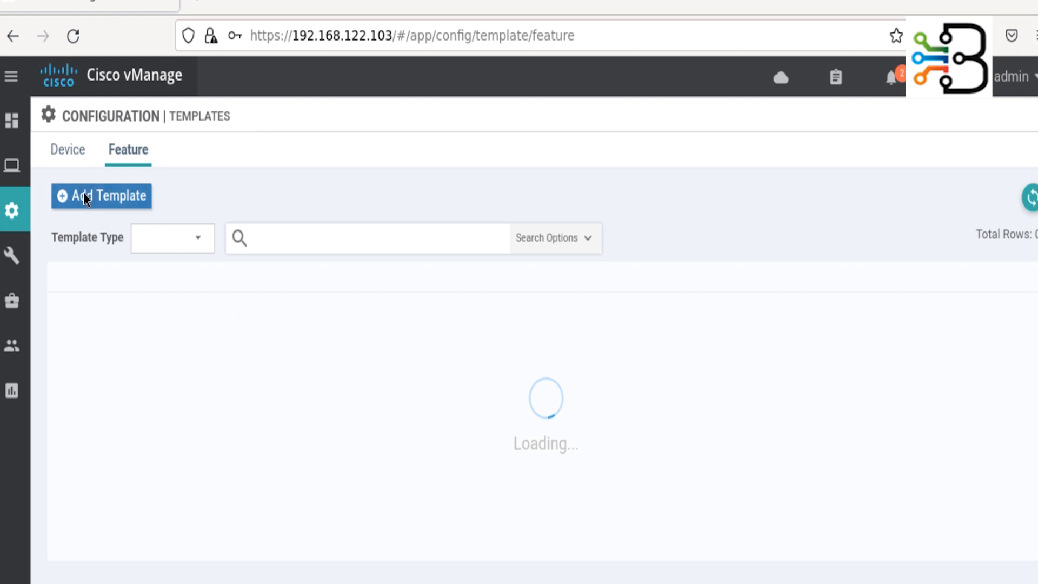
# - Search 'cloud', select vEdge Cloud and create a new VPN Interface Ethernet template
pyautogui.click(89, 198)
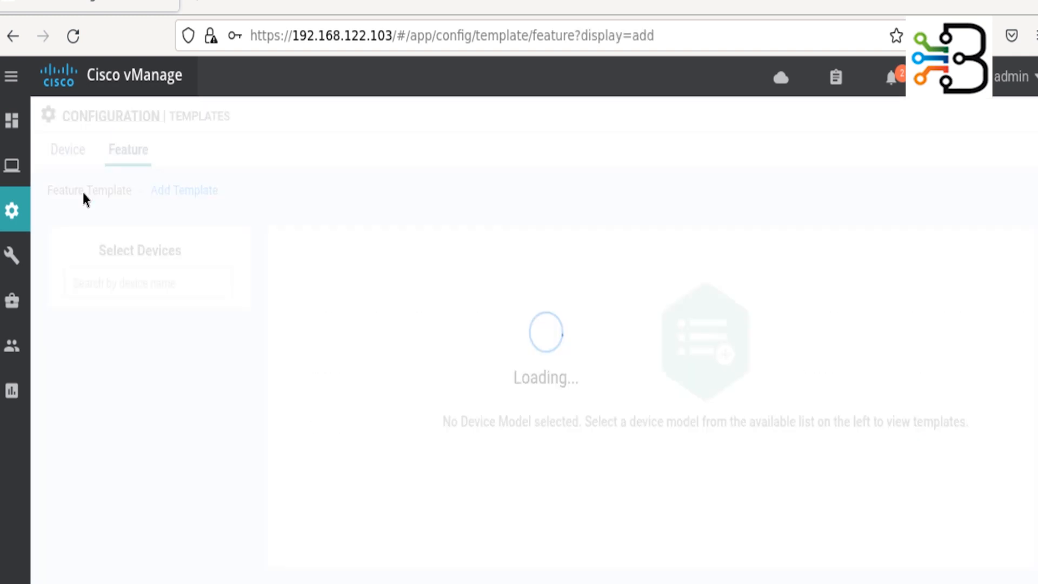
pyautogui.click(172, 275)
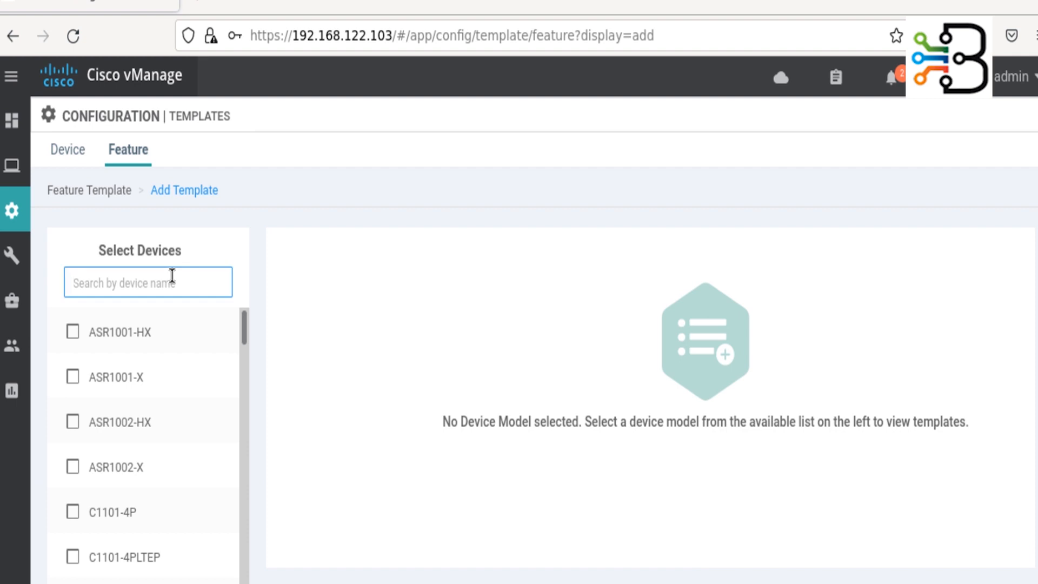
pyautogui.write('cloud')
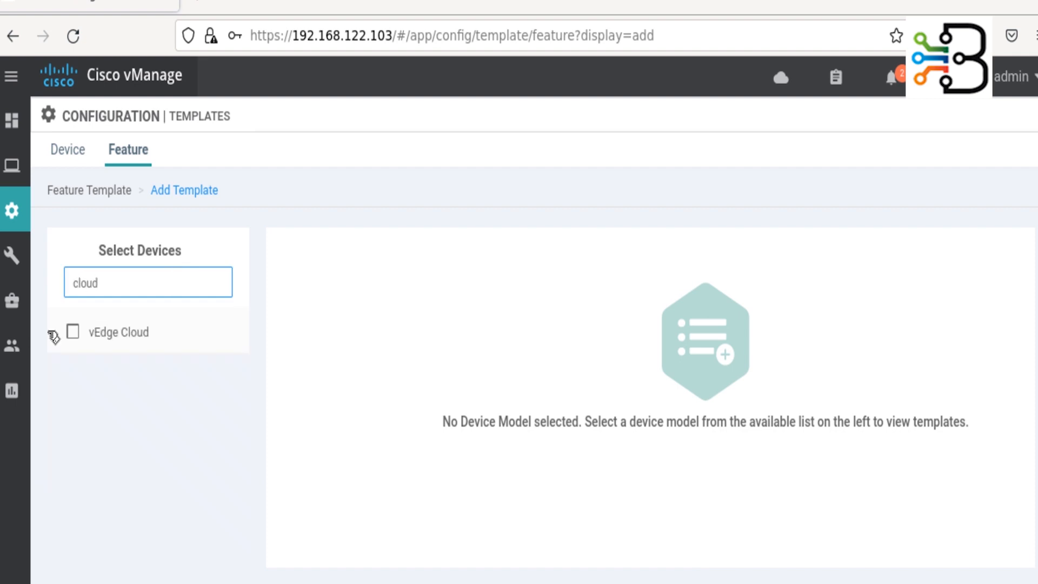
pyautogui.click(100, 346)
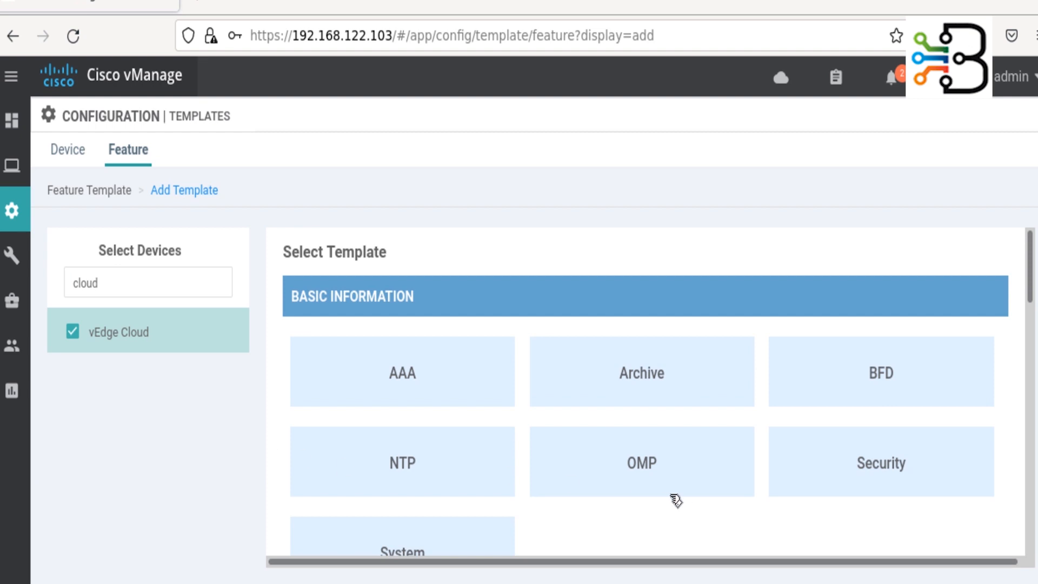
pyautogui.scroll(-4, 678, 499)
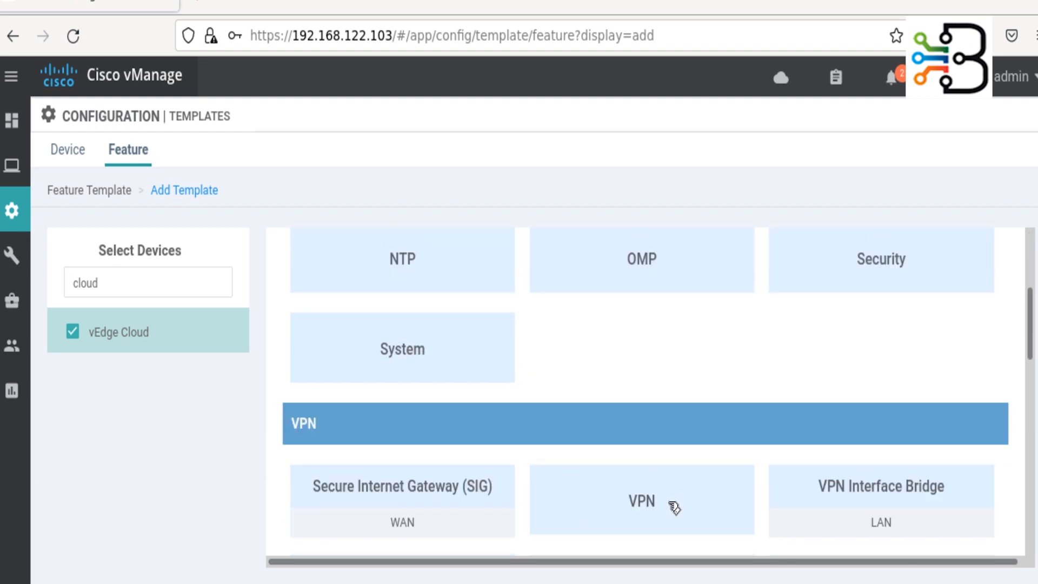
pyautogui.scroll(-4, 672, 519)
pyautogui.click(654, 386)
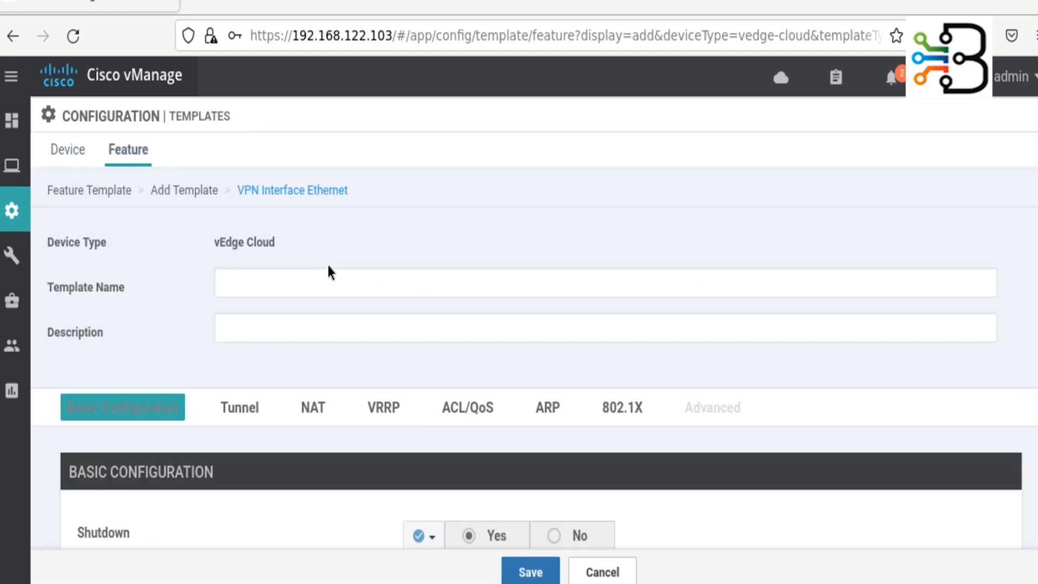
# - Enter vEdge_eth0_VPN512 as both Template Name and Description
pyautogui.click(315, 285)
pyautogui.write('vEdge_eth0_VPN512')
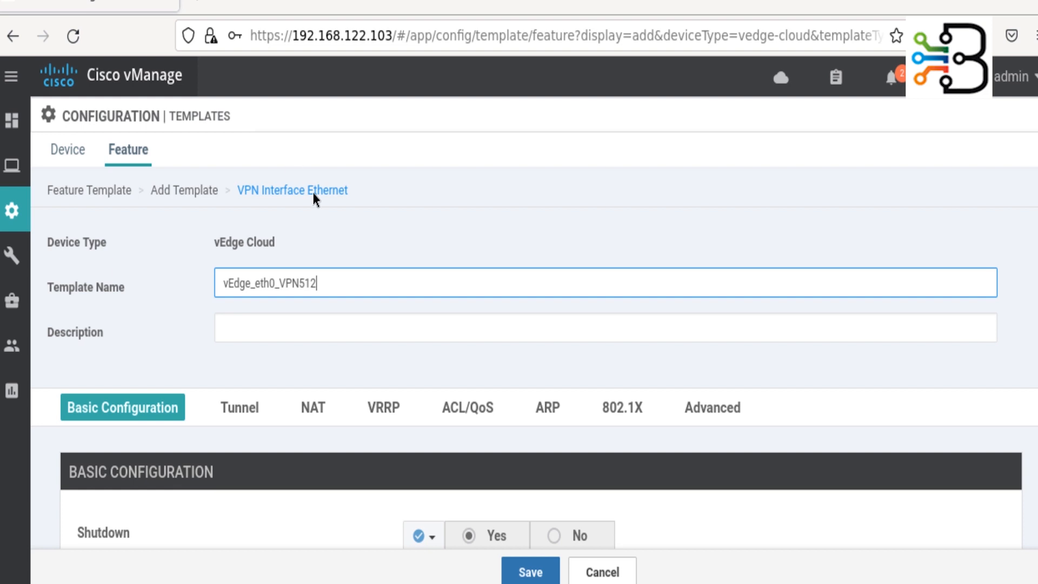
pyautogui.moveTo(339, 286); pyautogui.dragTo(202, 290)
pyautogui.hotkey('ctrl', 'c')
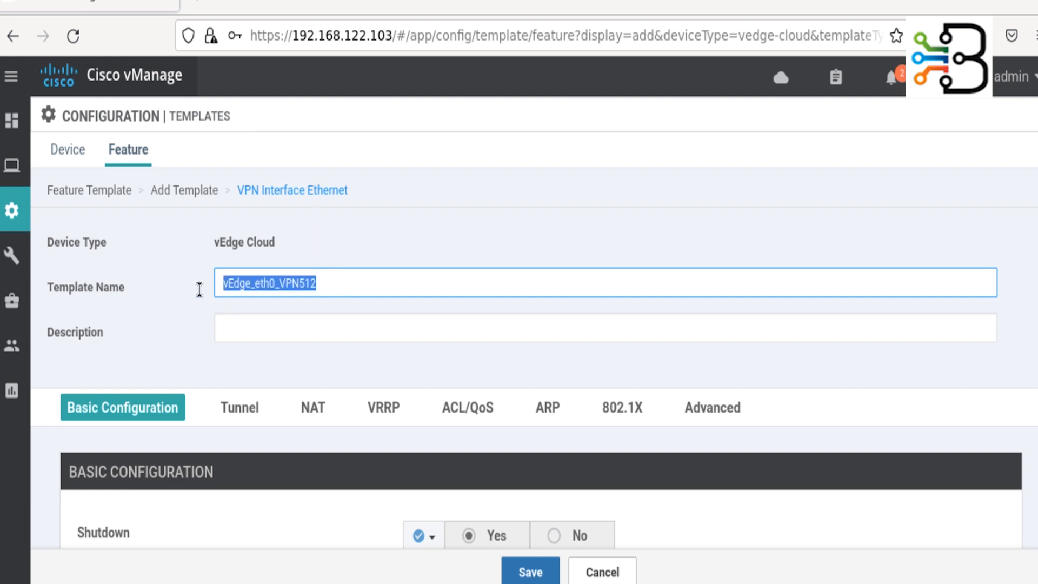
pyautogui.click(299, 321)
pyautogui.hotkey('ctrl', 'v')
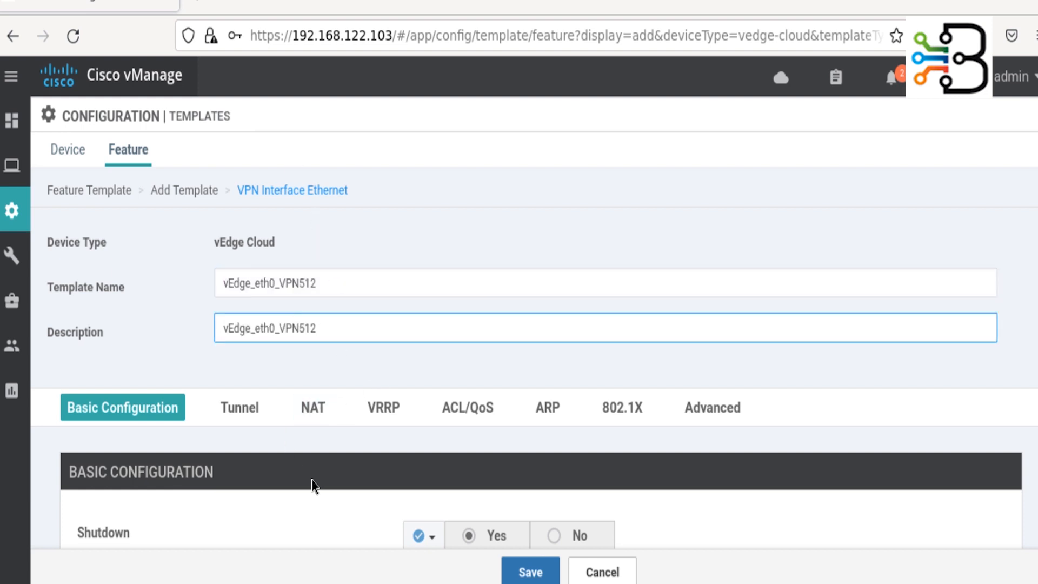
pyautogui.scroll(-4, 287, 470)
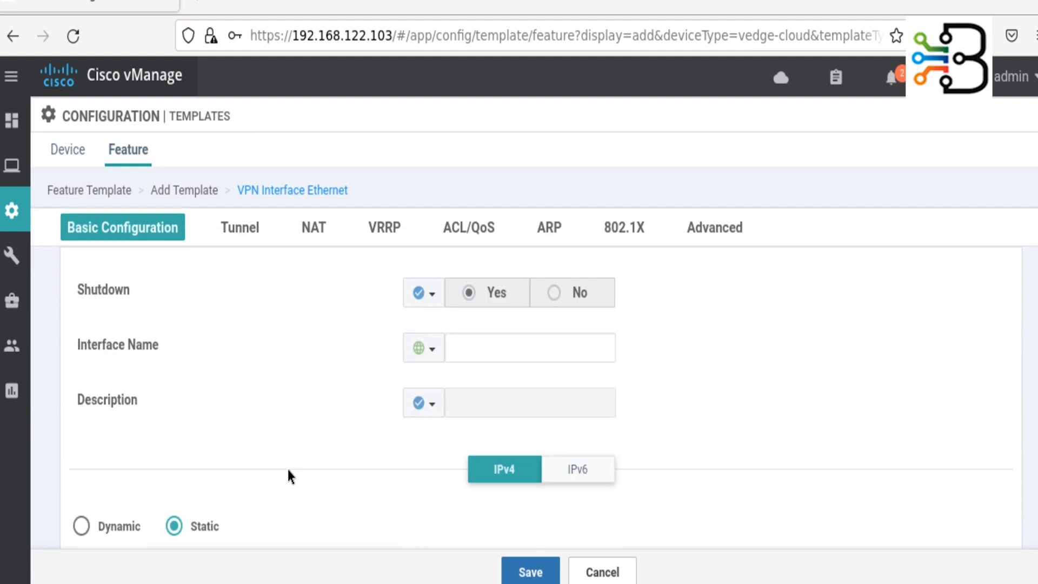
# - Set Shutdown to a global value of No and the interface name to eth0
pyautogui.click(425, 295)
pyautogui.click(522, 324)
pyautogui.click(560, 295)
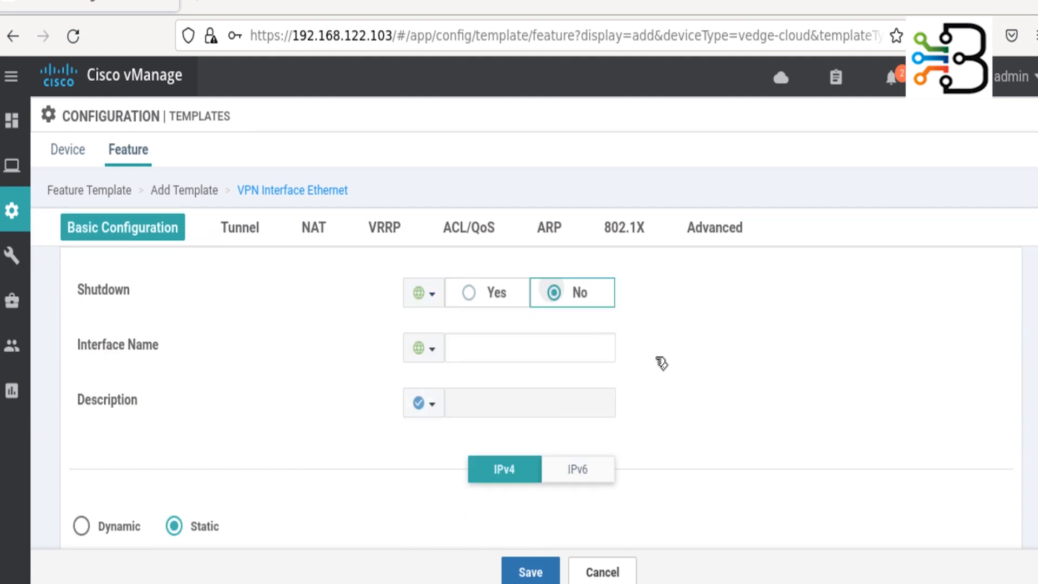
pyautogui.click(498, 349)
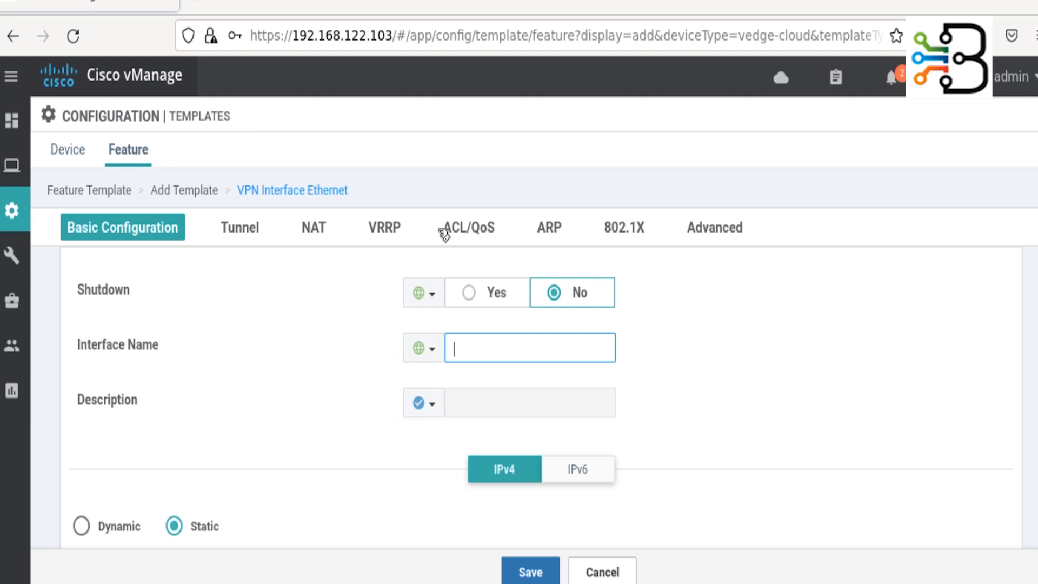
pyautogui.write('eth0')
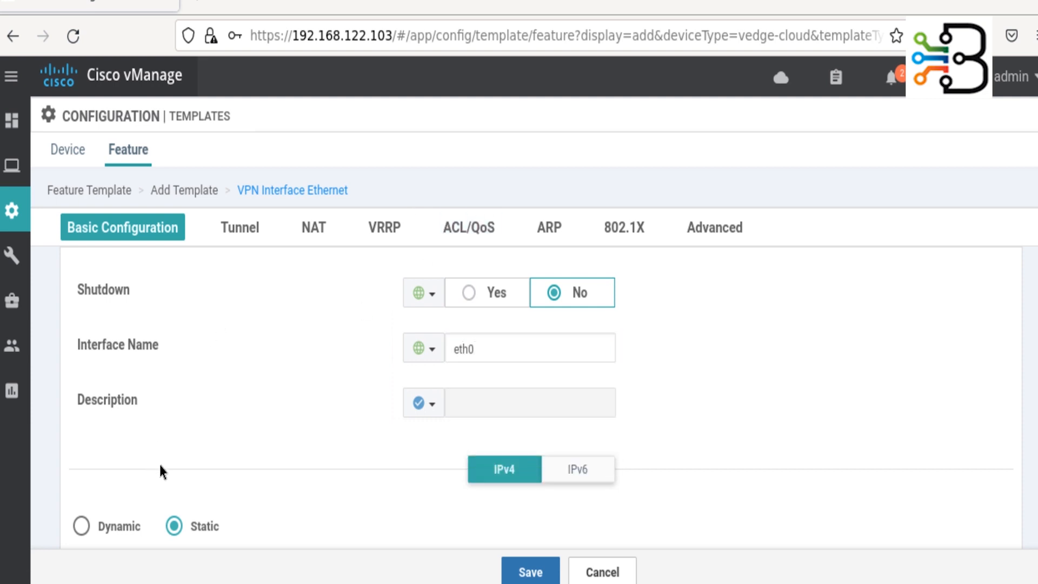
# - Choose Dynamic IPv4 addressing and save the eth0 interface template
pyautogui.scroll(-4, 160, 469)
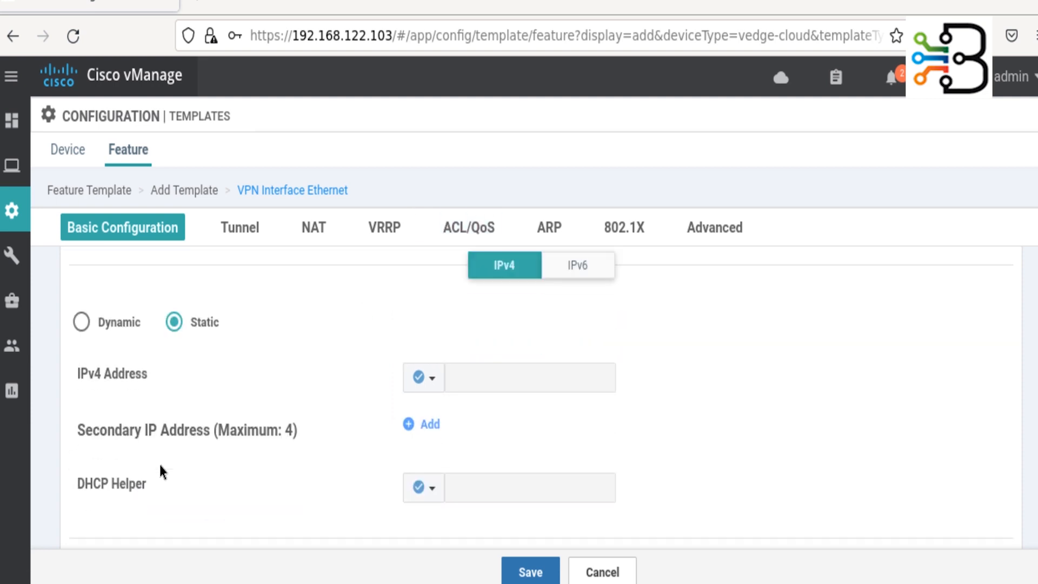
pyautogui.click(92, 323)
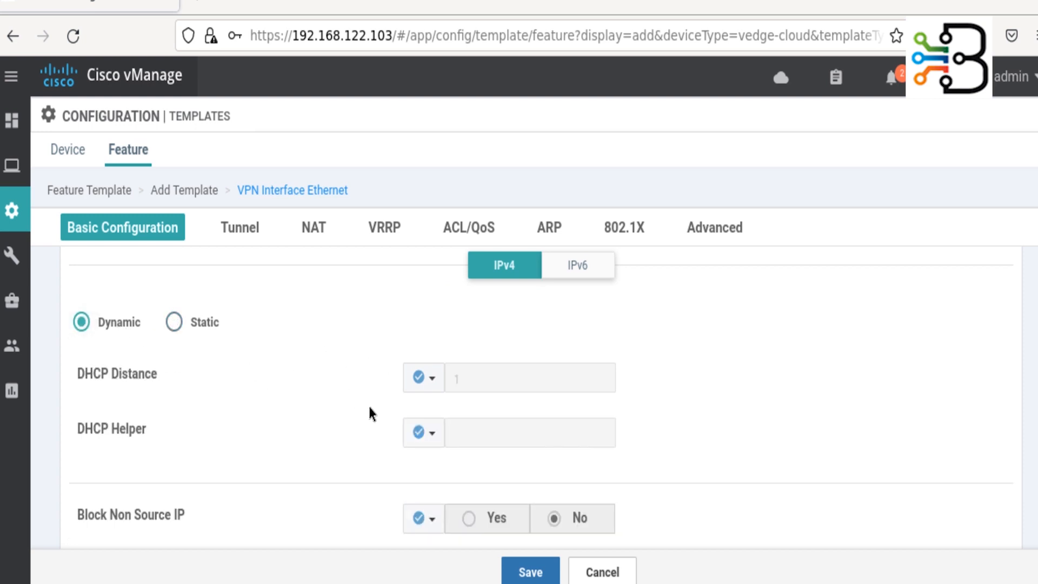
pyautogui.scroll(-4, 362, 413)
pyautogui.scroll(-6, 363, 414)
pyautogui.scroll(-2, 363, 415)
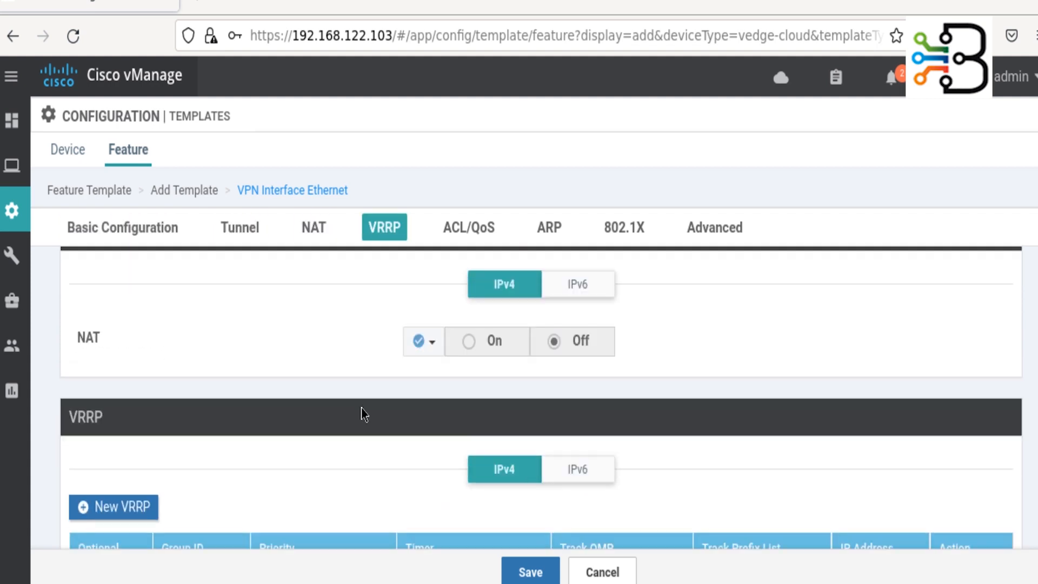
pyautogui.scroll(-4, 361, 408)
pyautogui.scroll(-4, 361, 415)
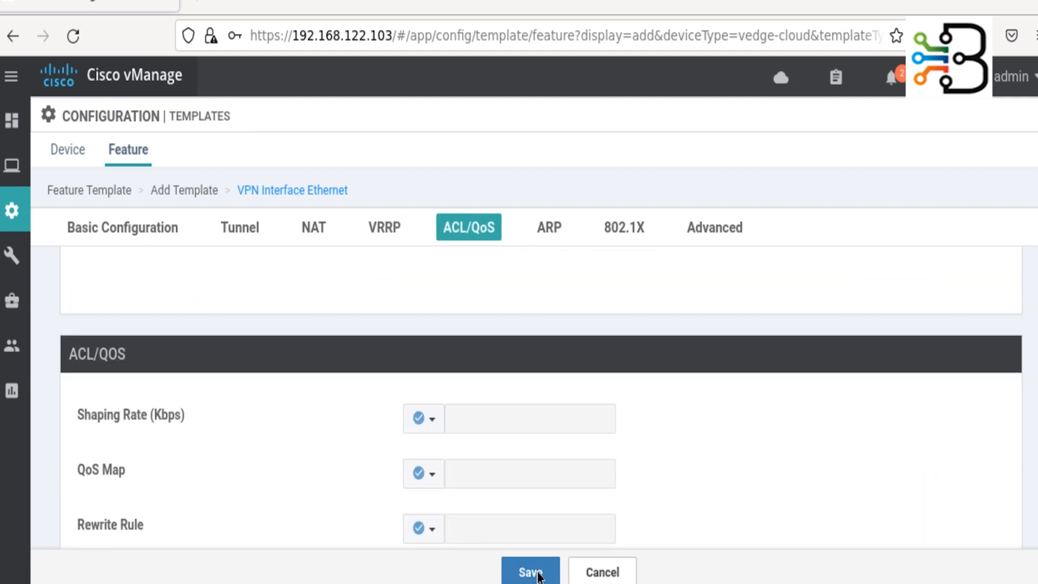
pyautogui.click(533, 572)
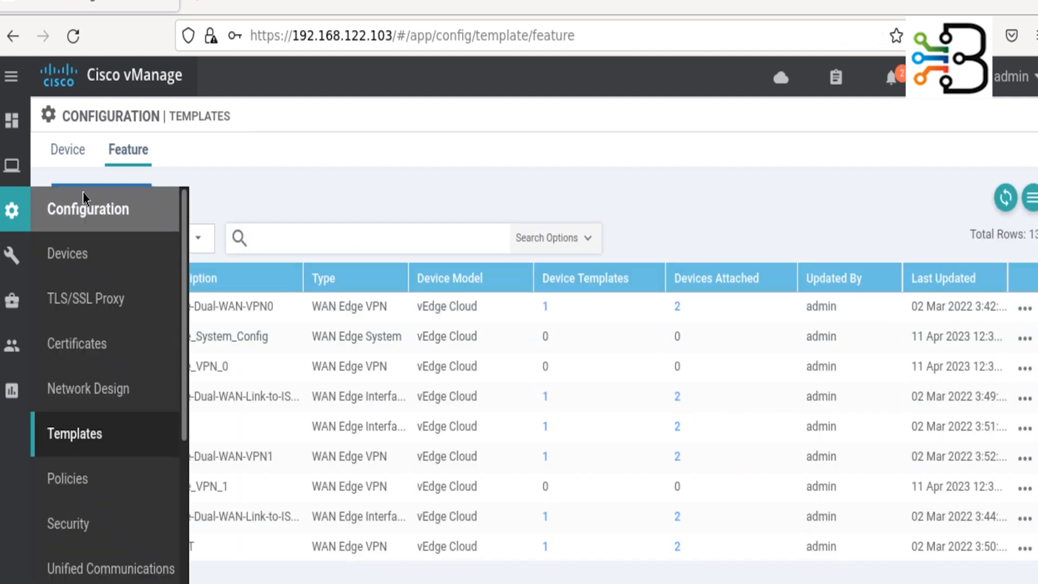
# - Search 'cloud', select vEdge Cloud and pick the VPN Interface Ethernet template type
pyautogui.click(84, 196)
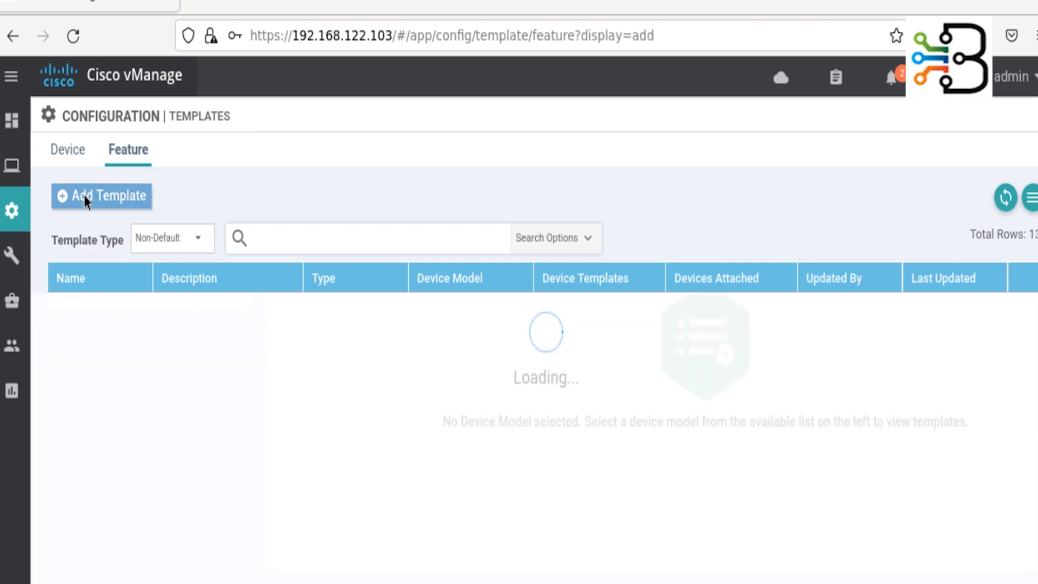
pyautogui.click(162, 282)
pyautogui.write('cloud')
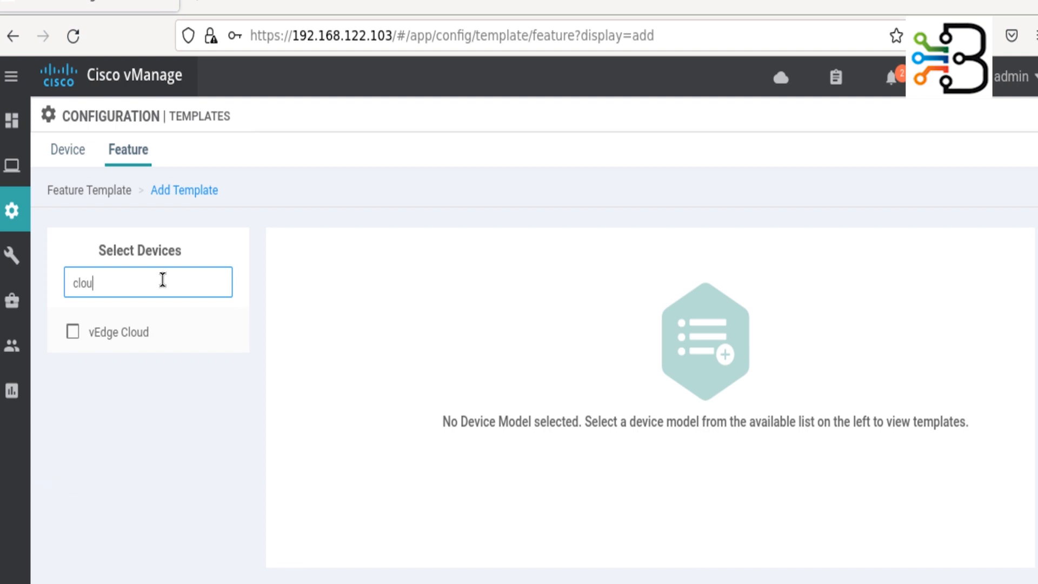
pyautogui.click(79, 335)
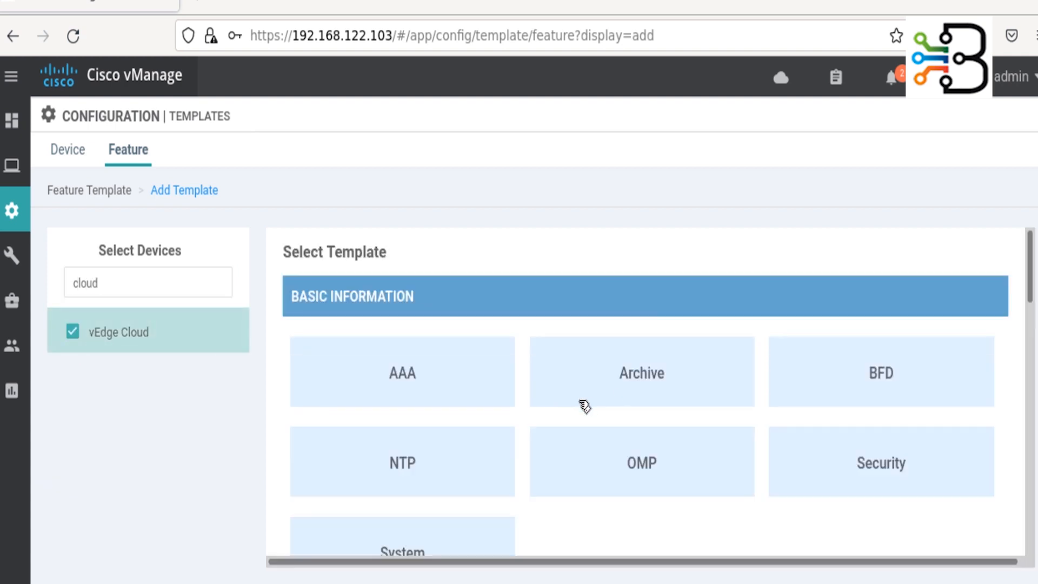
pyautogui.scroll(-5, 594, 475)
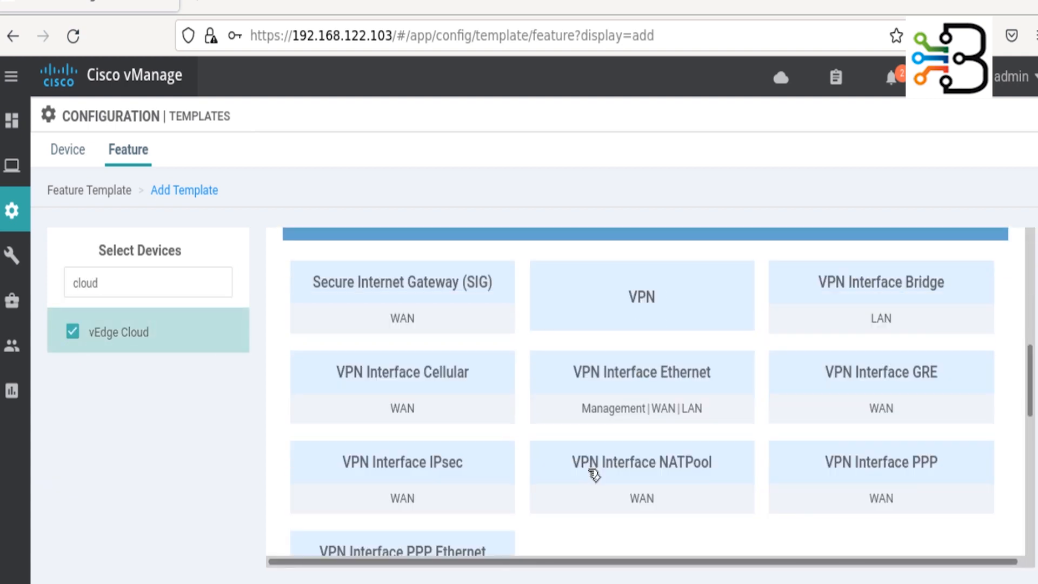
pyautogui.click(679, 399)
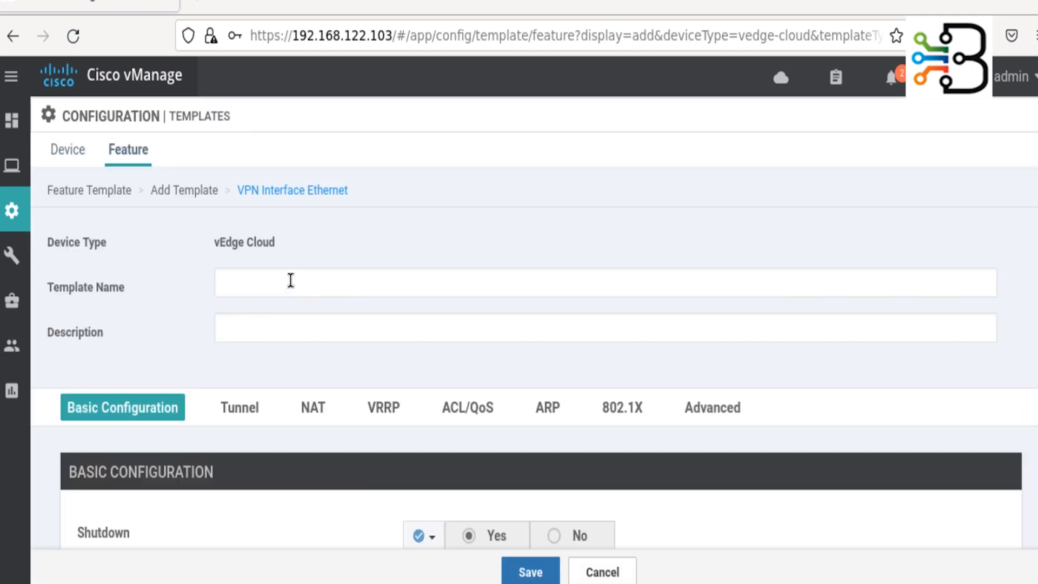
# - Enter vEdge_GE0/1_VPN1 as the template name and copy it into the Description field
pyautogui.click(290, 280)
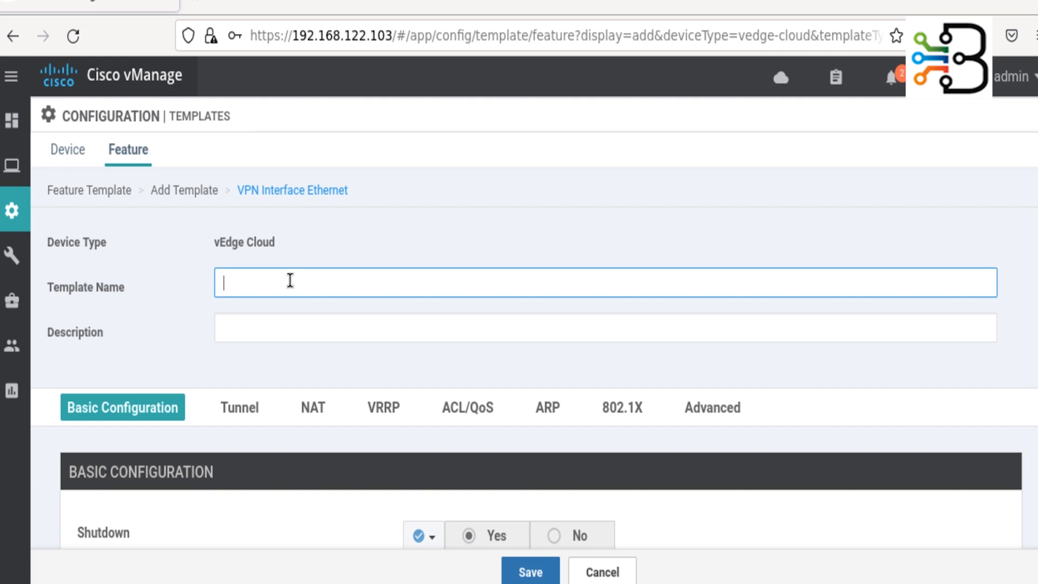
pyautogui.write('vEdge_GE0/1_VPN1')
pyautogui.moveTo(325, 291); pyautogui.dragTo(84, 292)
pyautogui.hotkey('ctrl', 'c')
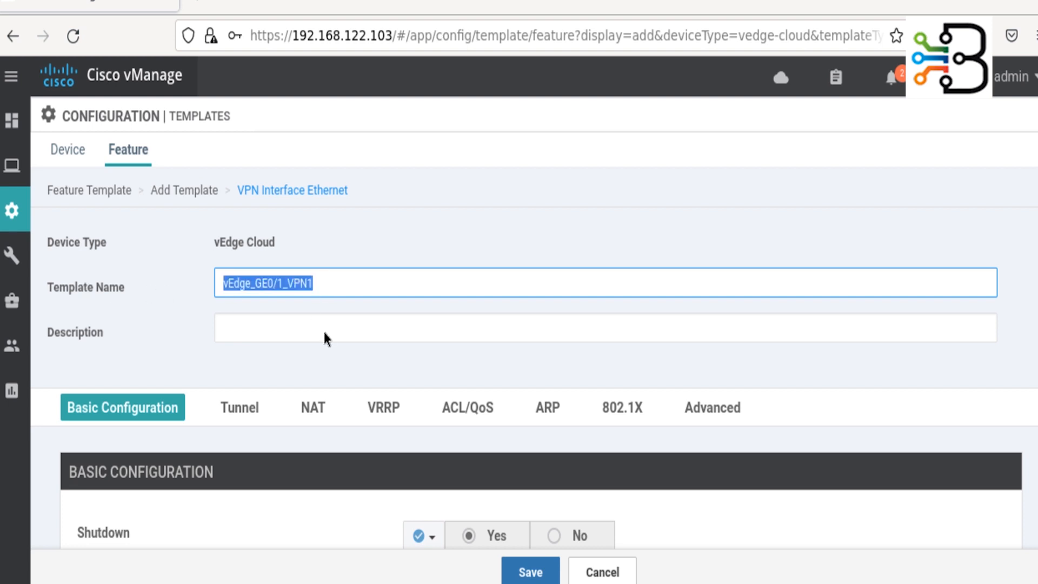
pyautogui.click(372, 323)
pyautogui.hotkey('ctrl', 'v')
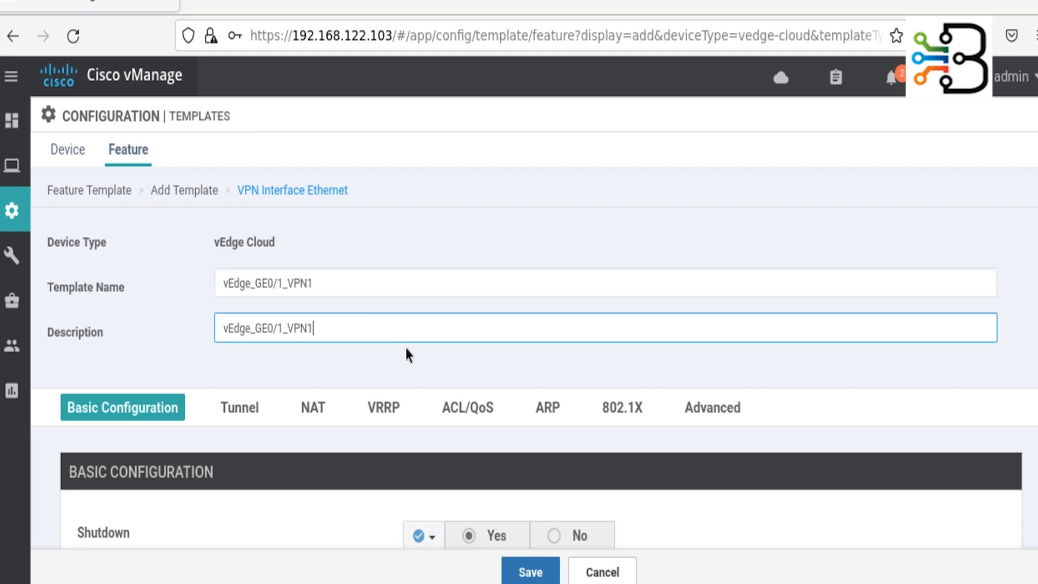
pyautogui.scroll(-5, 407, 367)
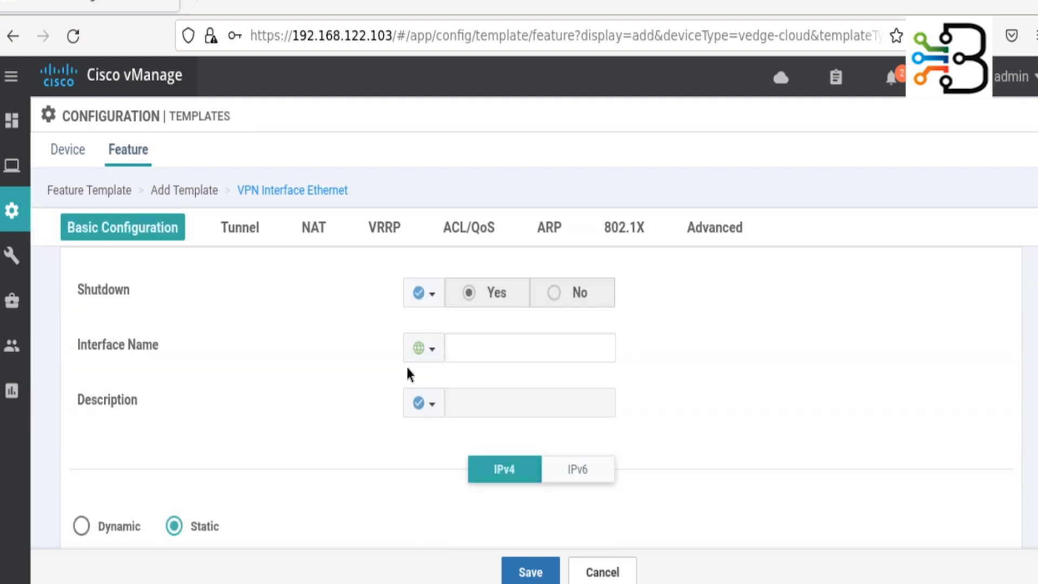
# - Set Shutdown to a global No and the interface name to ge0/1
pyautogui.click(431, 292)
pyautogui.click(439, 325)
pyautogui.click(573, 294)
pyautogui.click(494, 345)
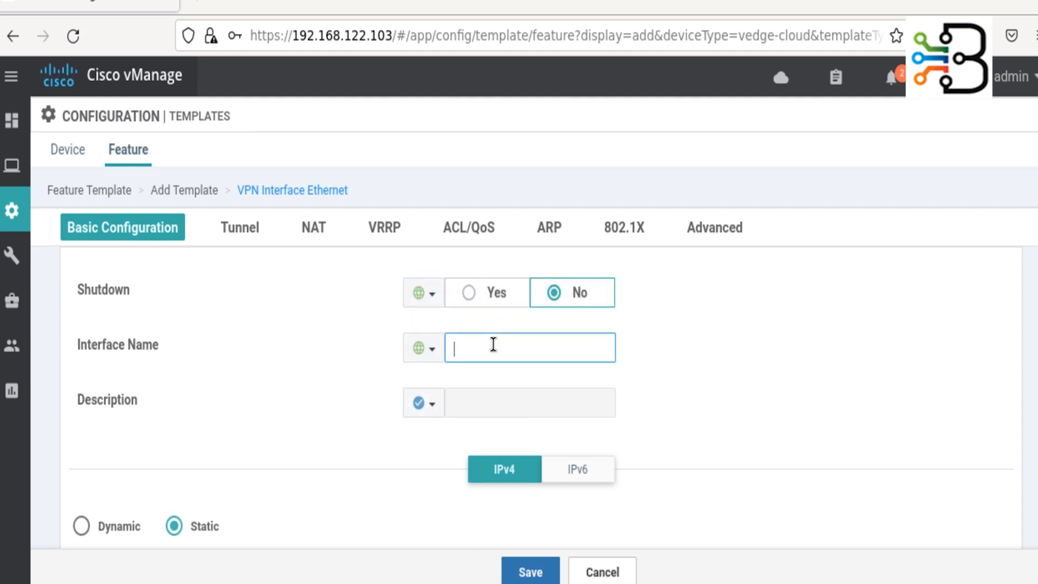
pyautogui.write('ge0/1')
pyautogui.click(651, 405)
# - Make the IPv4 address device-specific with the key Enter_Service_INT_IP
pyautogui.scroll(-4, 651, 410)
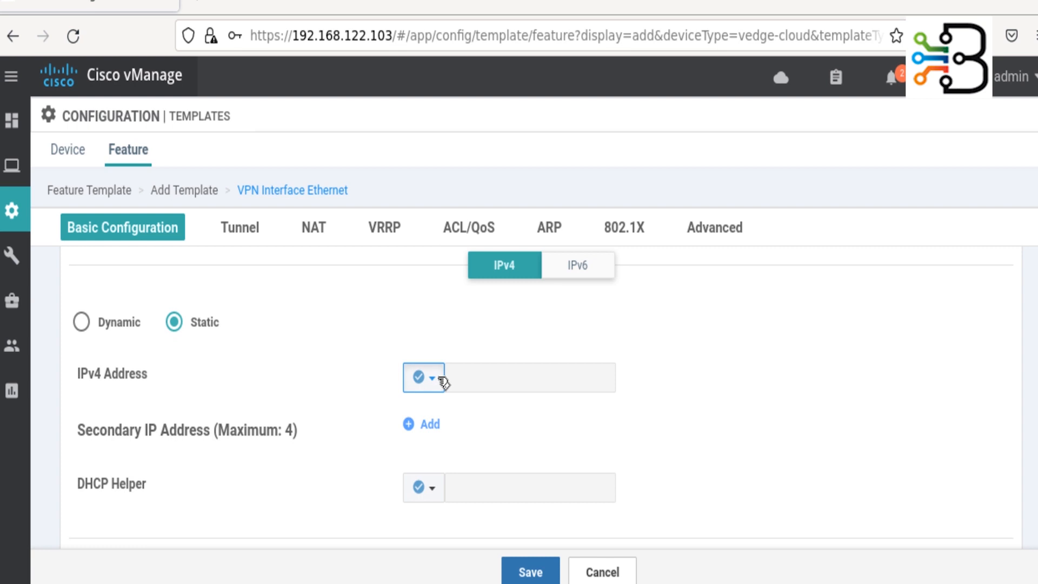
pyautogui.click(443, 382)
pyautogui.moveTo(511, 441)
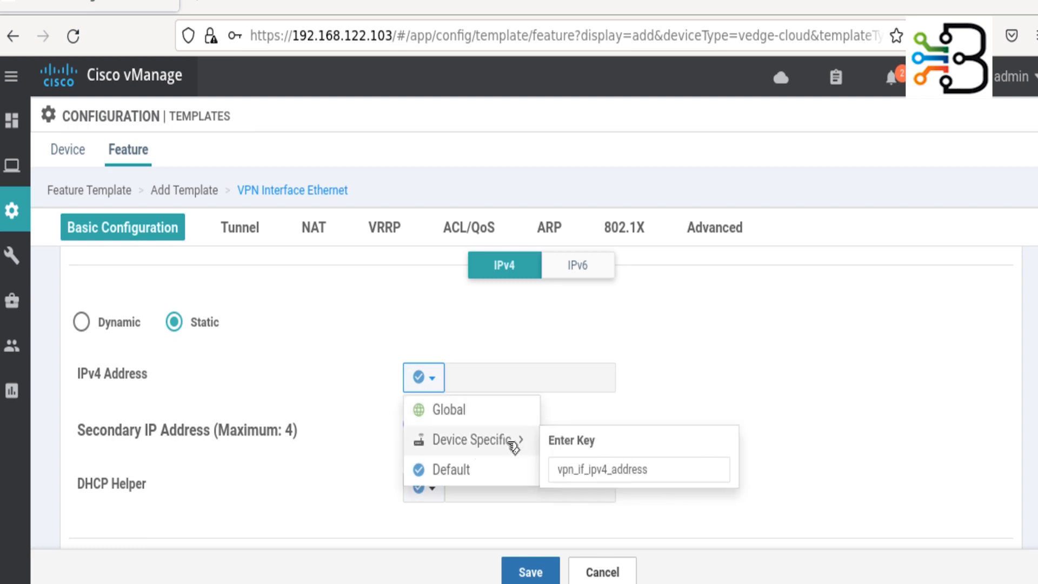
pyautogui.click(575, 474)
pyautogui.hotkey('ctrl', 'a')
pyautogui.write('Enter_')
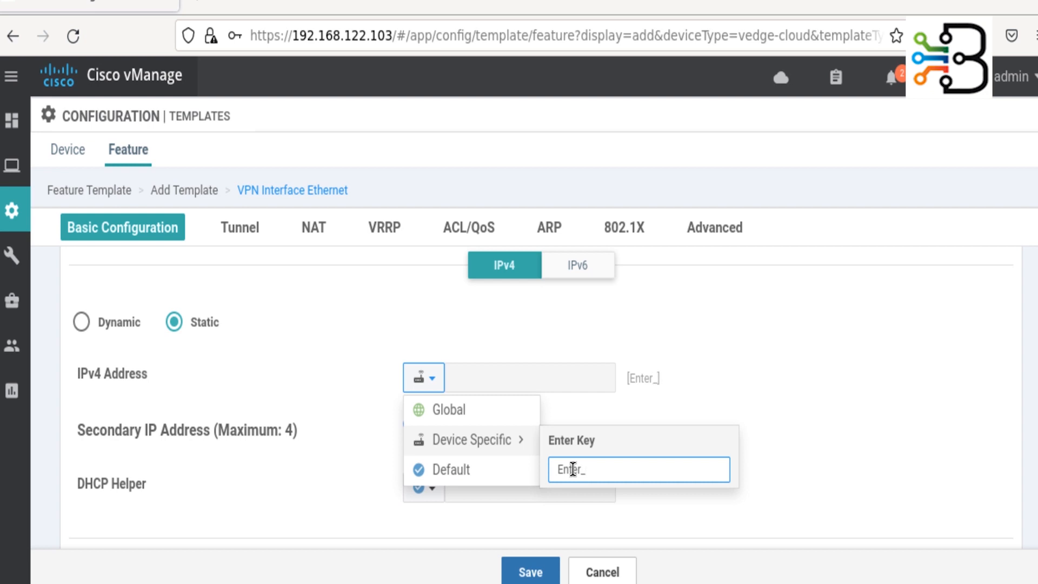
pyautogui.write('Service_INT')
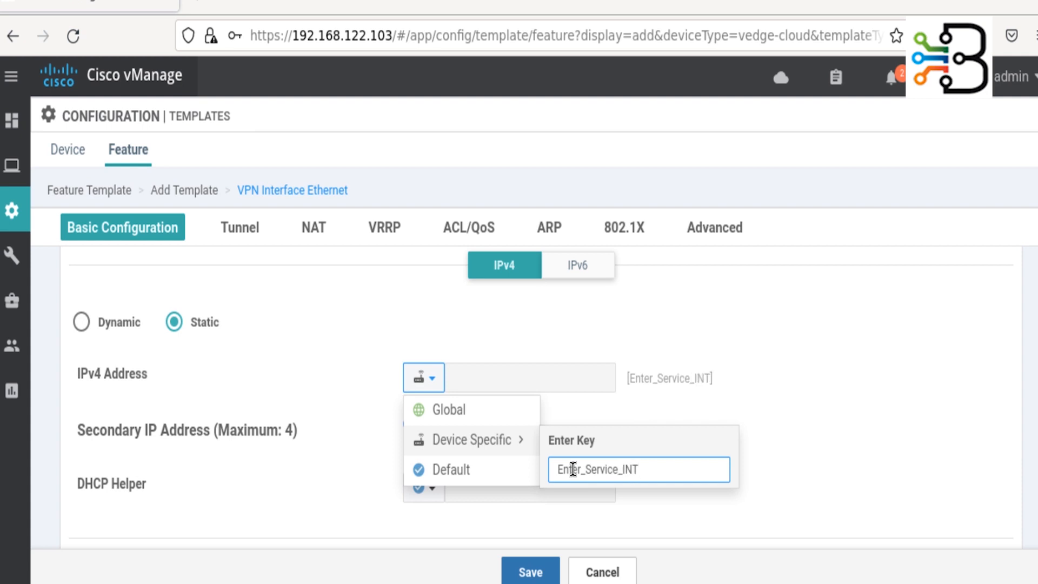
pyautogui.write('_IP')
pyautogui.click(819, 460)
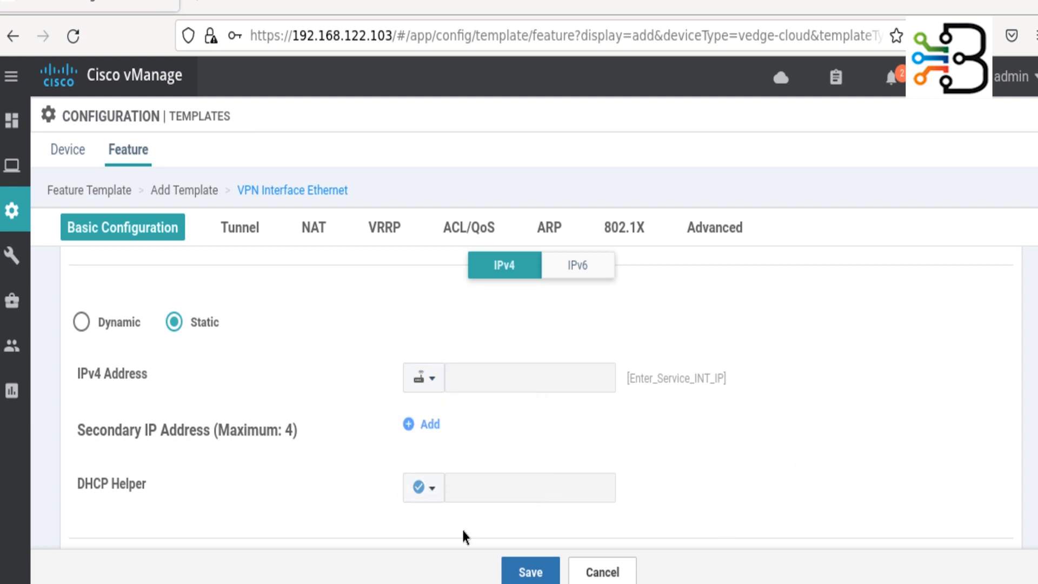
# - Save the vEdge_GE0/1_VPN1 feature template and go to the Device templates list
pyautogui.scroll(-4, 452, 531)
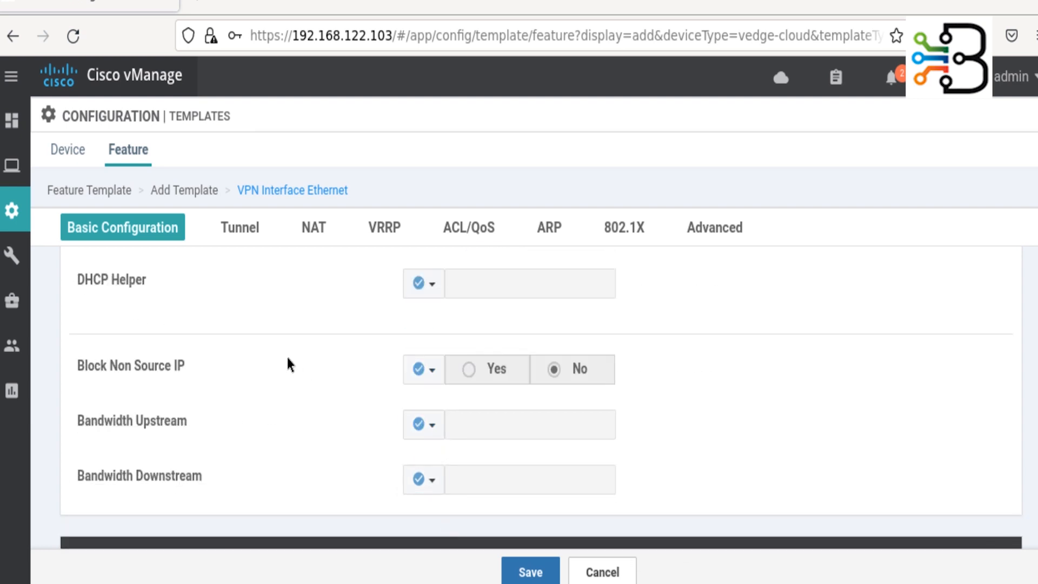
pyautogui.scroll(-8, 287, 358)
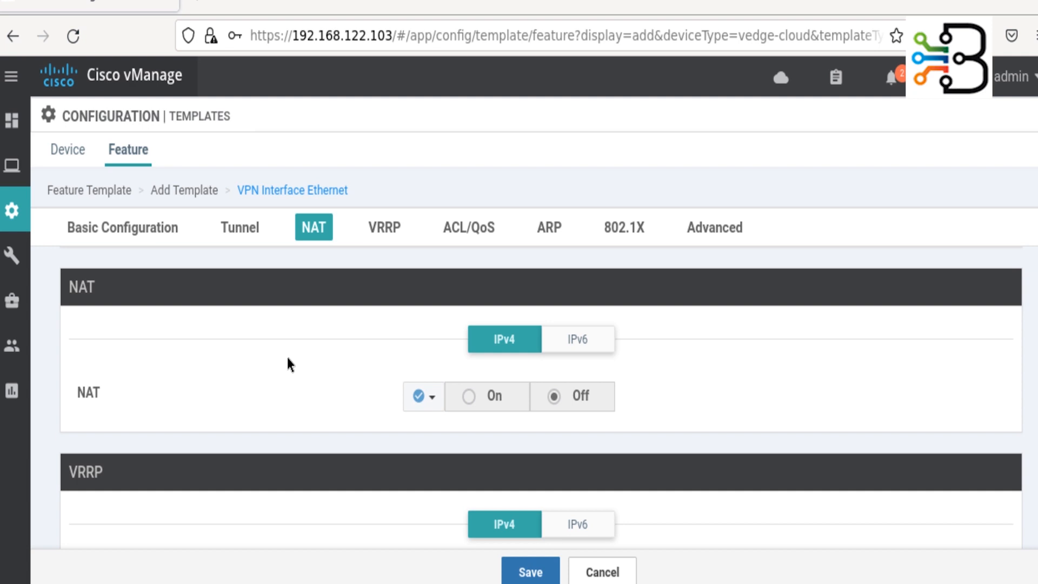
pyautogui.scroll(-10, 287, 358)
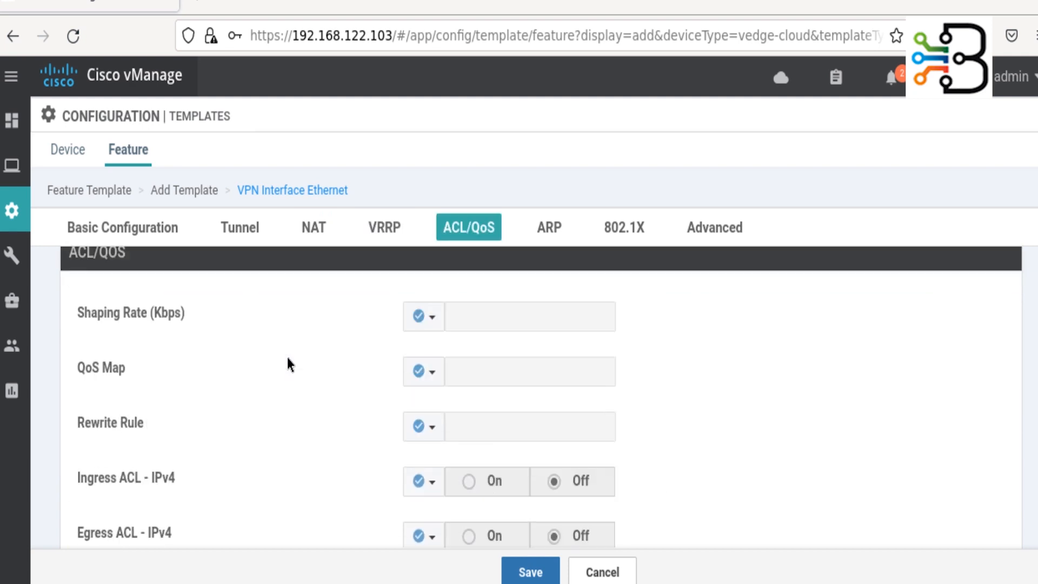
pyautogui.scroll(-10, 288, 358)
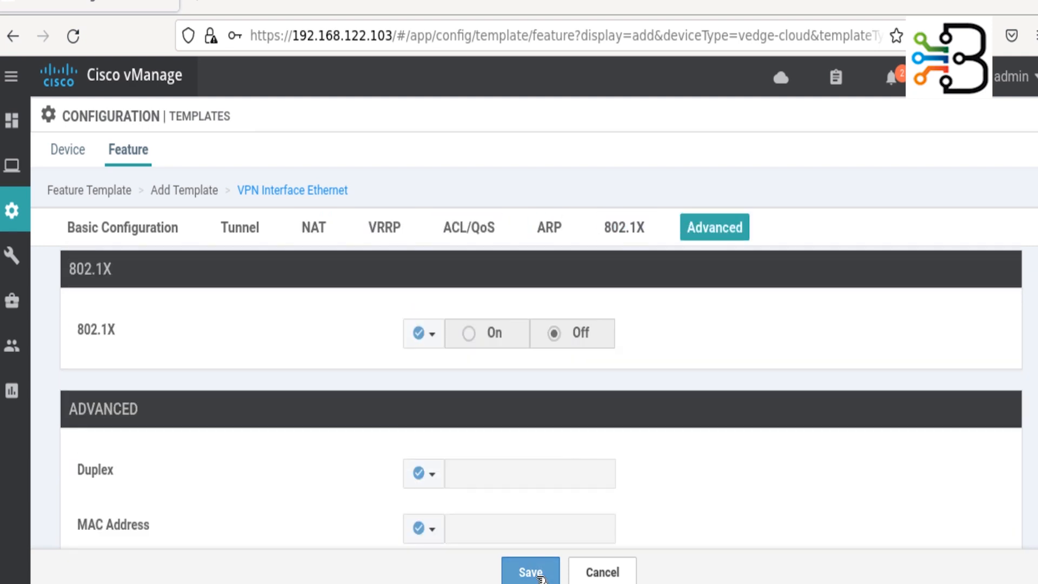
pyautogui.click(531, 572)
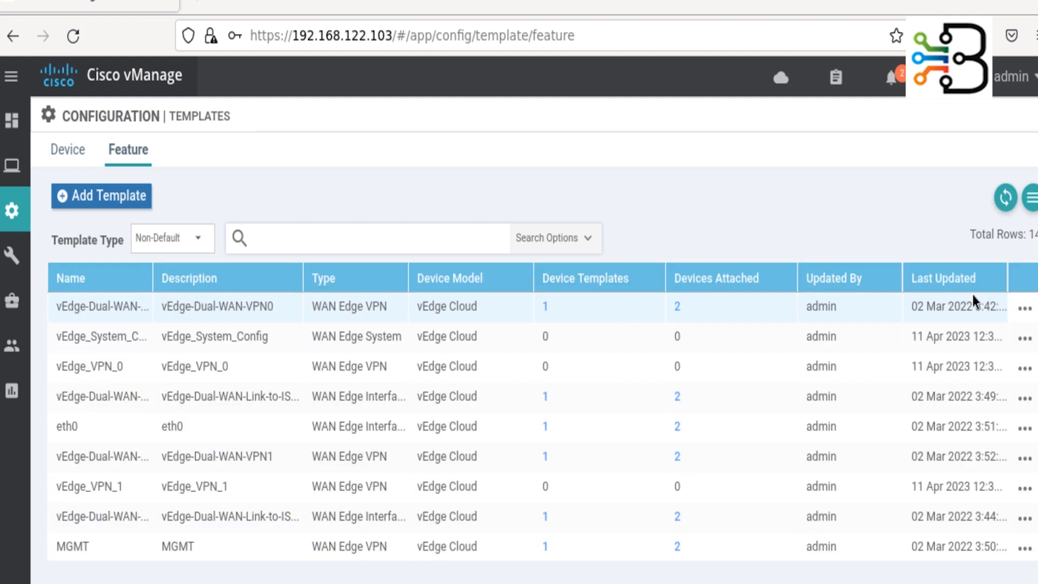
pyautogui.click(84, 154)
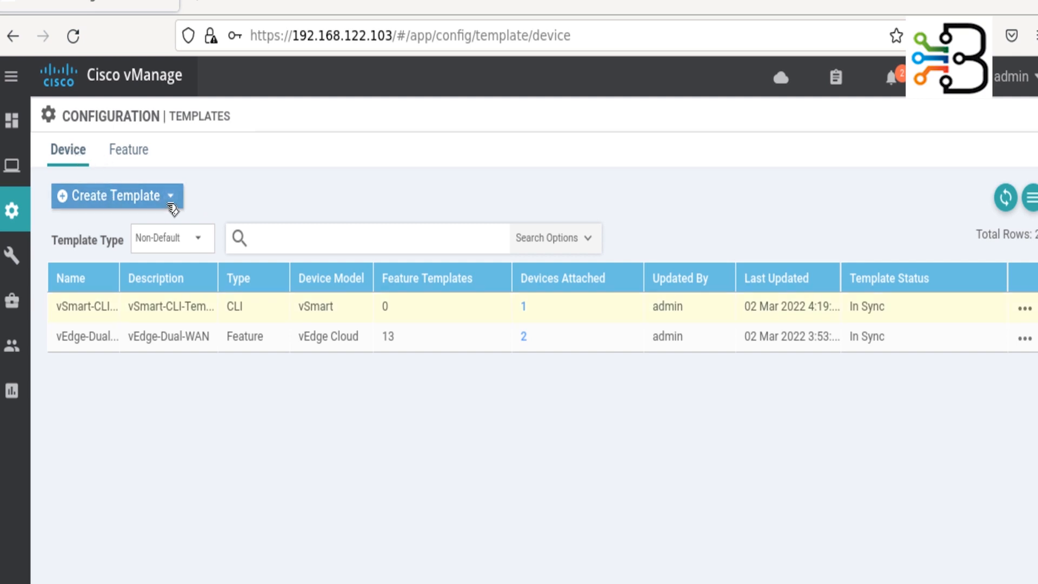
# - Start a device template from feature templates with vEdge Cloud as the device model
pyautogui.click(175, 197)
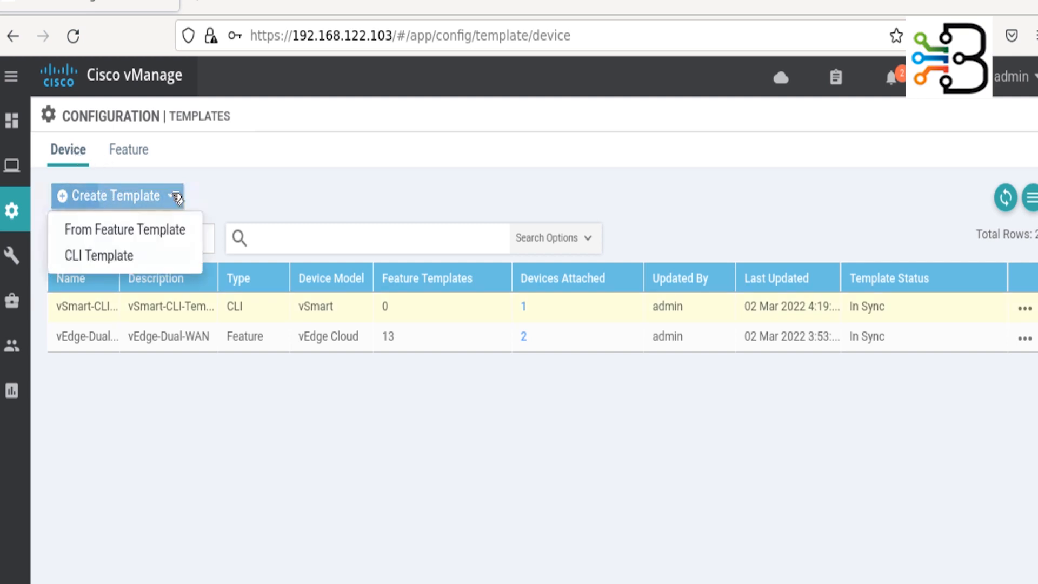
pyautogui.click(153, 235)
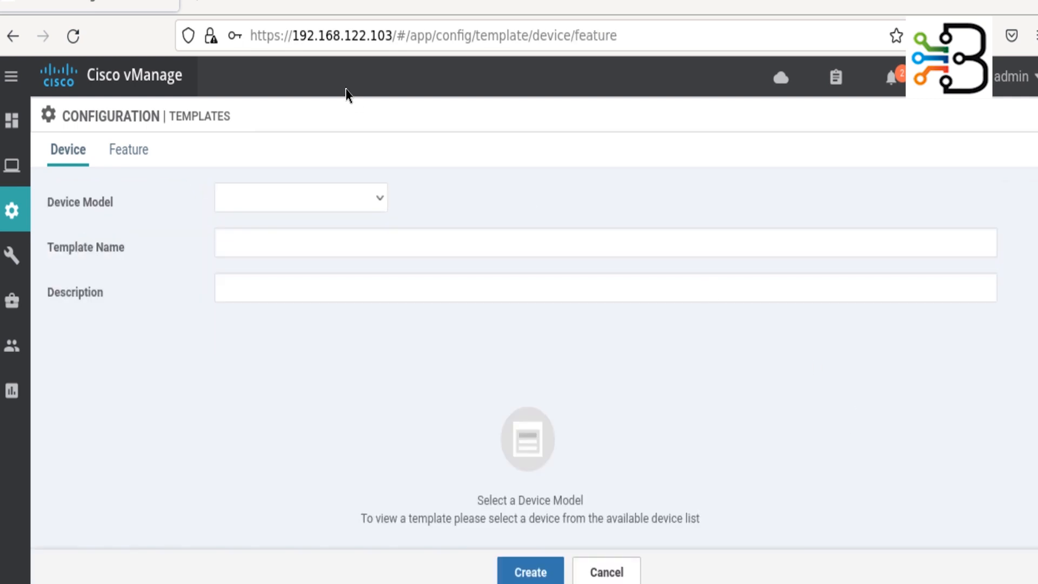
pyautogui.click(365, 206)
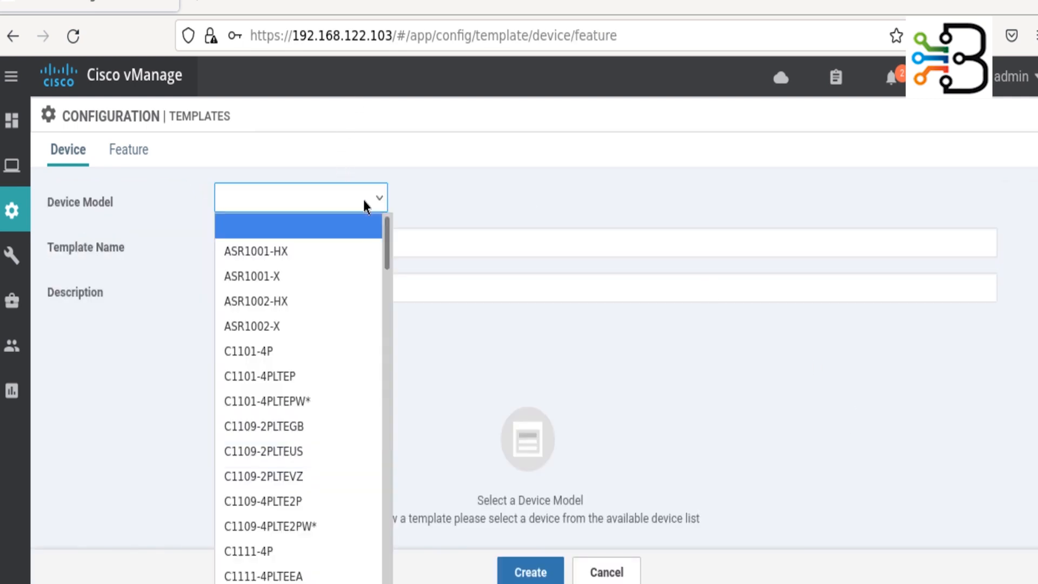
pyautogui.press('v')
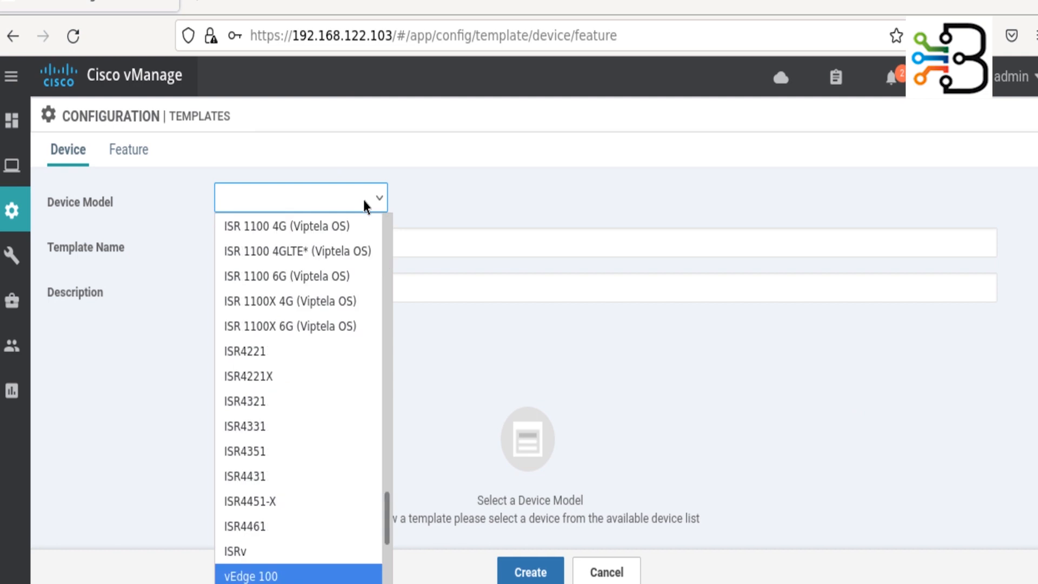
pyautogui.scroll(-3, 280, 487)
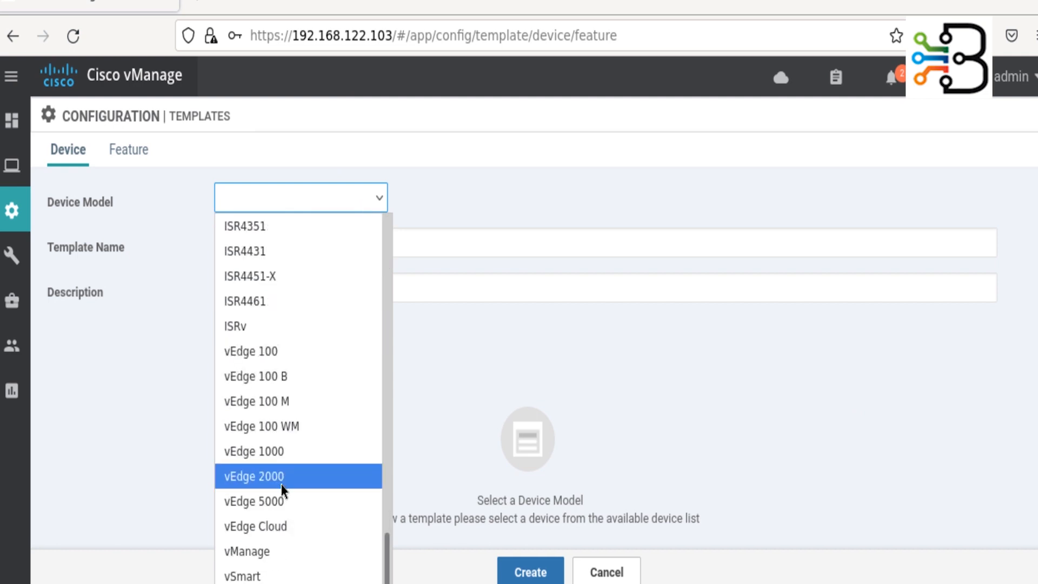
pyautogui.click(289, 527)
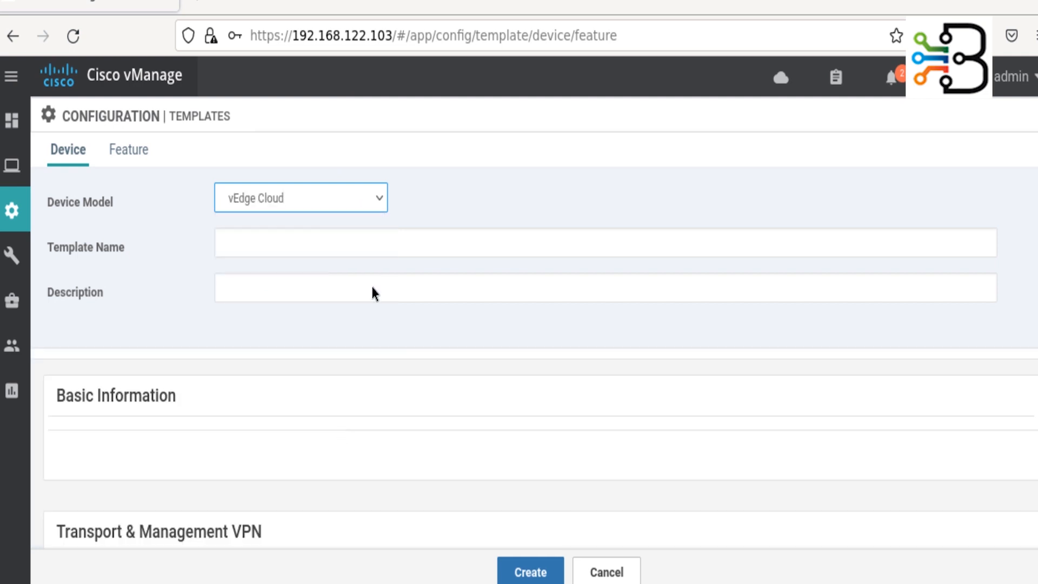
# - Name the template vEdge_Cloud_Device_Template and use the same text as its description
pyautogui.click(347, 241)
pyautogui.write('vEd')
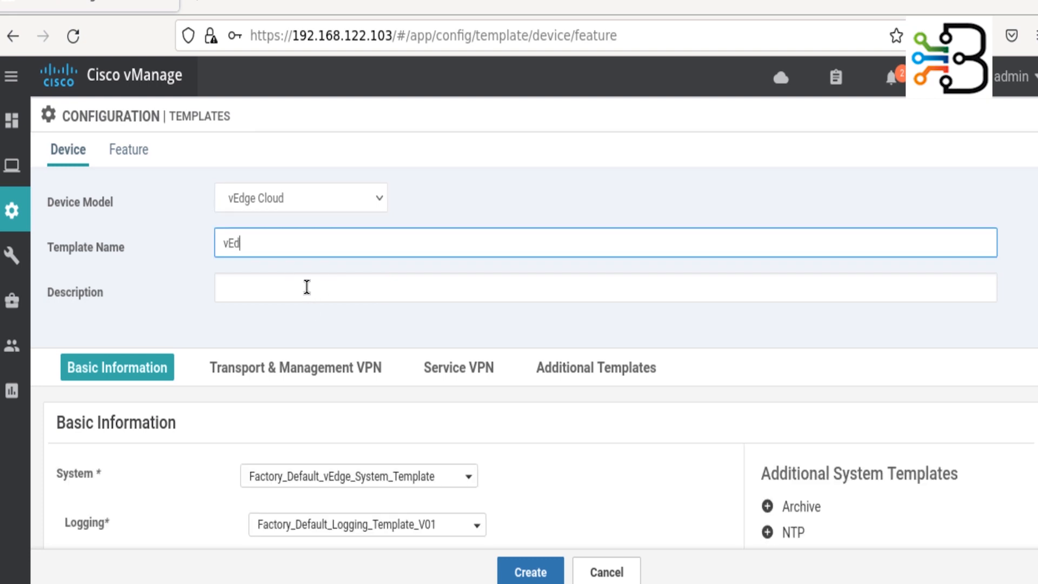
pyautogui.write('ge_Device_Tem')
pyautogui.press('Left')
pyautogui.press('Left')
pyautogui.press('Left')
pyautogui.press('Left')
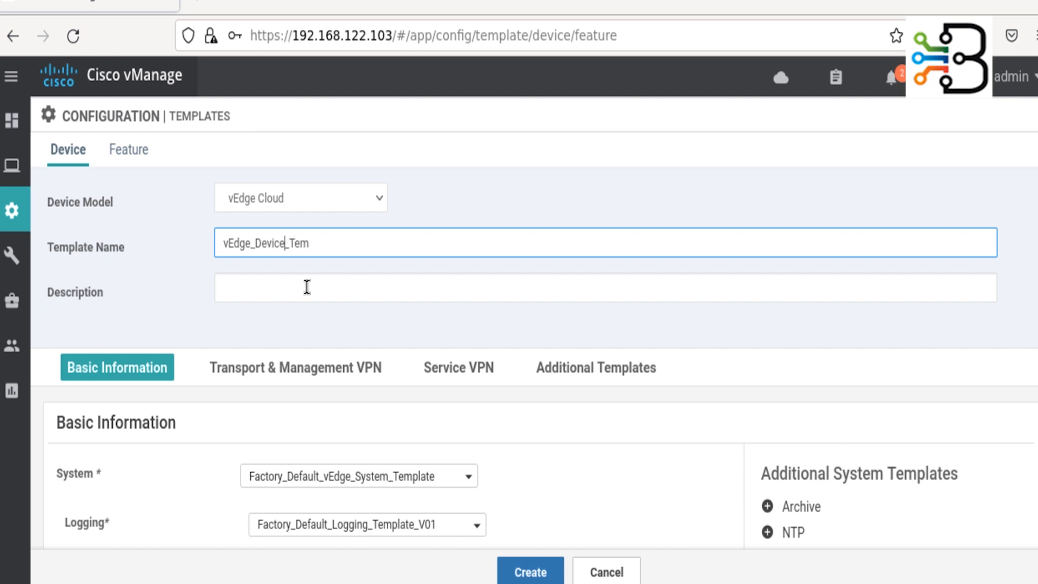
pyautogui.press('Left')
pyautogui.press('Left')
pyautogui.write('Cloud_')
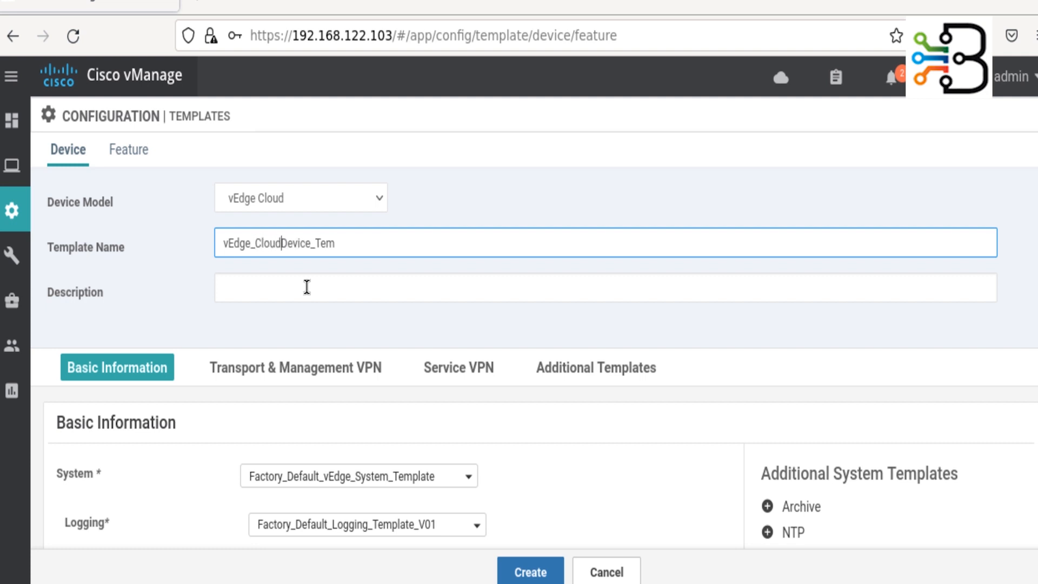
pyautogui.press('Right')
pyautogui.press('Right')
pyautogui.press('Right')
pyautogui.press('Right')
pyautogui.press('Right')
pyautogui.press('Right')
pyautogui.press('Right')
pyautogui.press('Right')
pyautogui.press('Right')
pyautogui.press('Right')
pyautogui.write('plate')
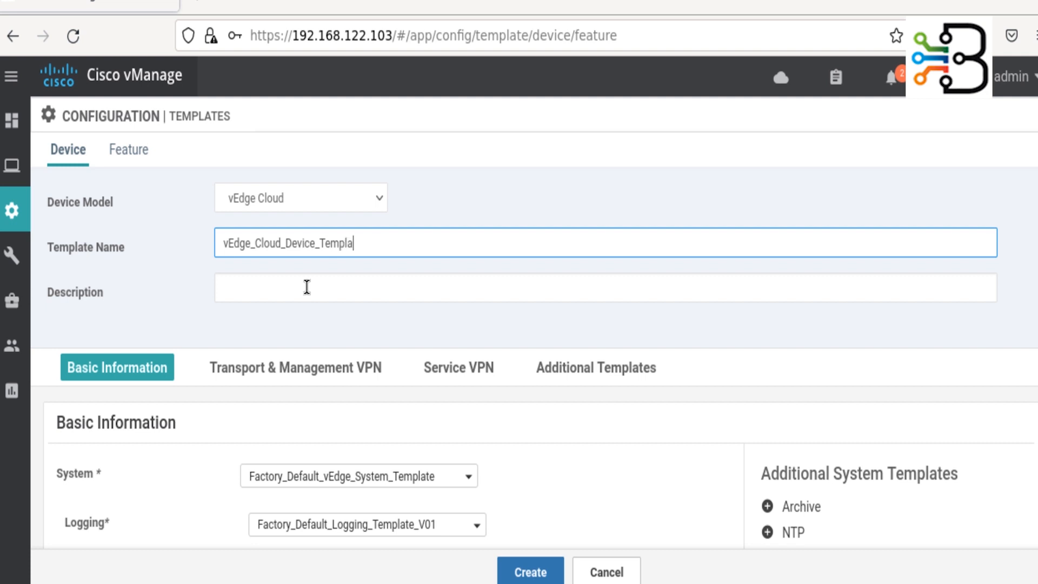
pyautogui.moveTo(387, 244); pyautogui.dragTo(210, 237)
pyautogui.hotkey('ctrl', 'c')
pyautogui.click(281, 290)
pyautogui.hotkey('ctrl', 'v')
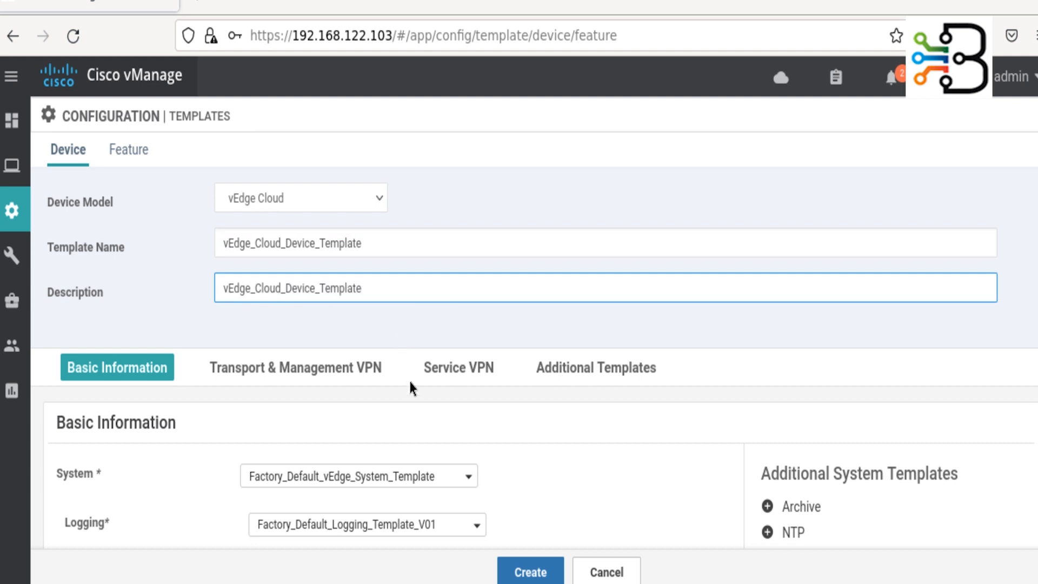
pyautogui.scroll(-4, 409, 378)
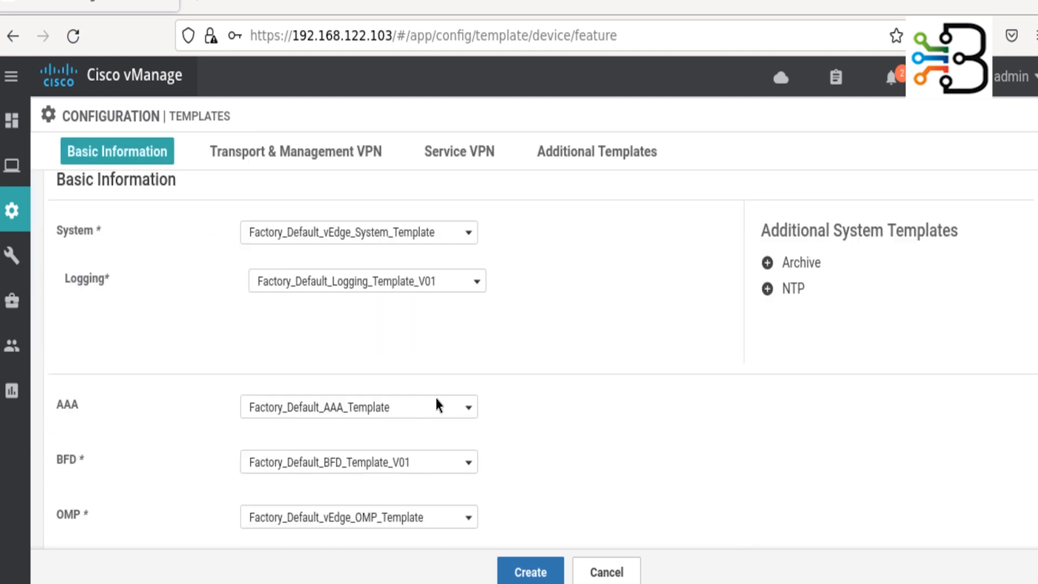
# - Replace the default System template with vEdge_System_Config under Basic Information
pyautogui.click(465, 232)
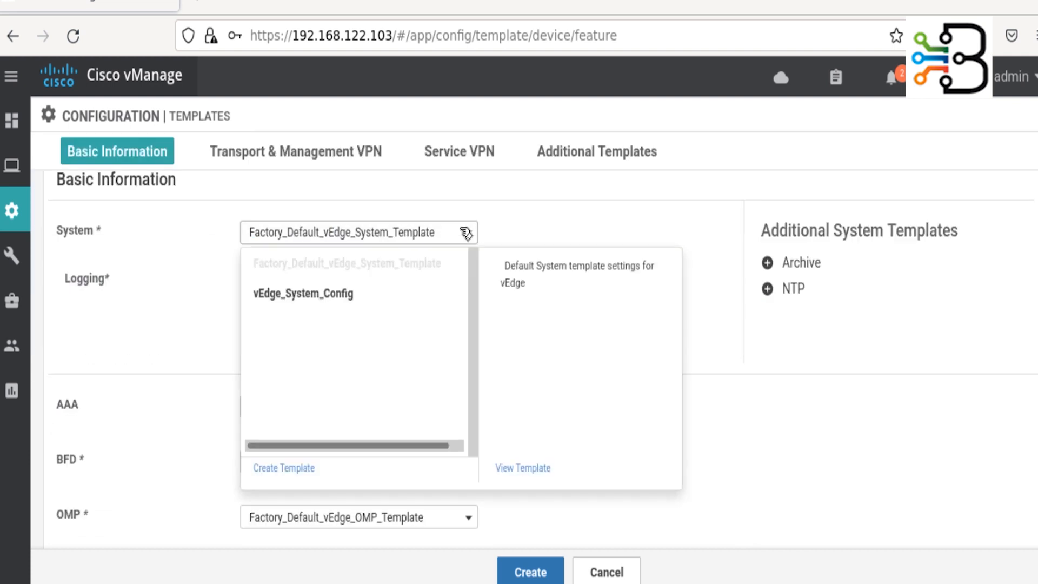
pyautogui.click(351, 298)
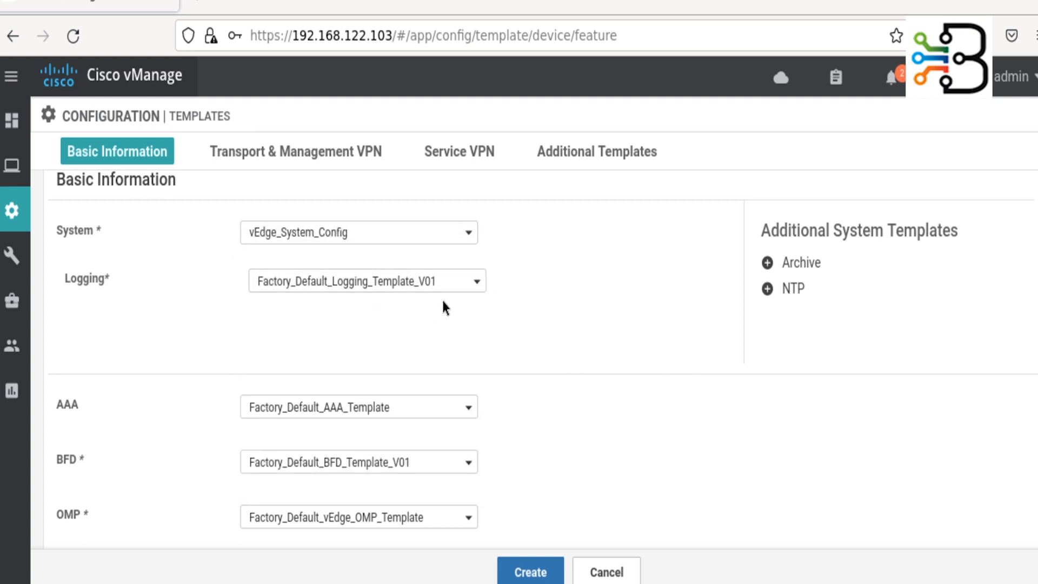
pyautogui.scroll(-4, 429, 339)
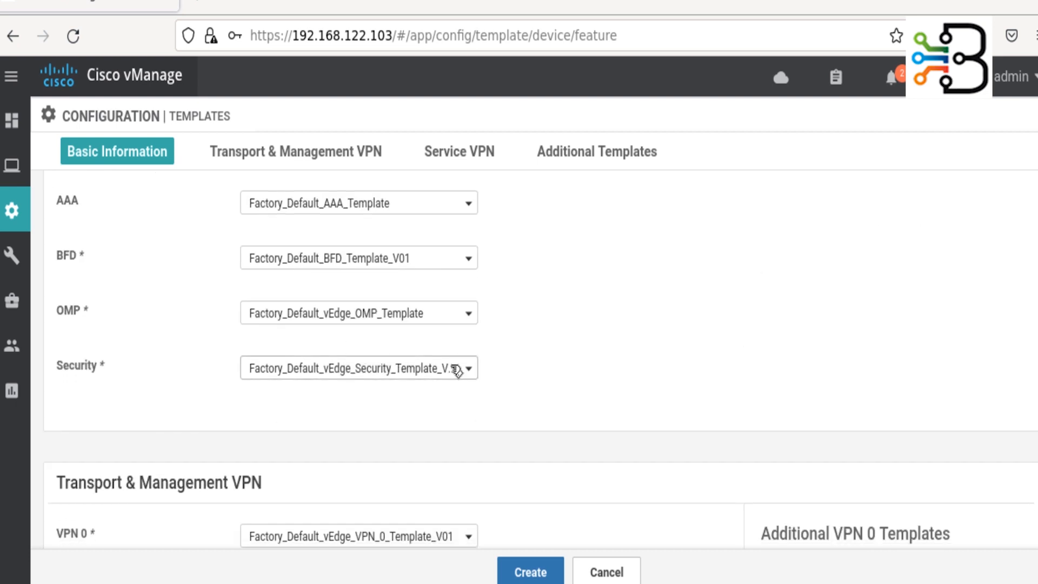
pyautogui.scroll(-3, 456, 369)
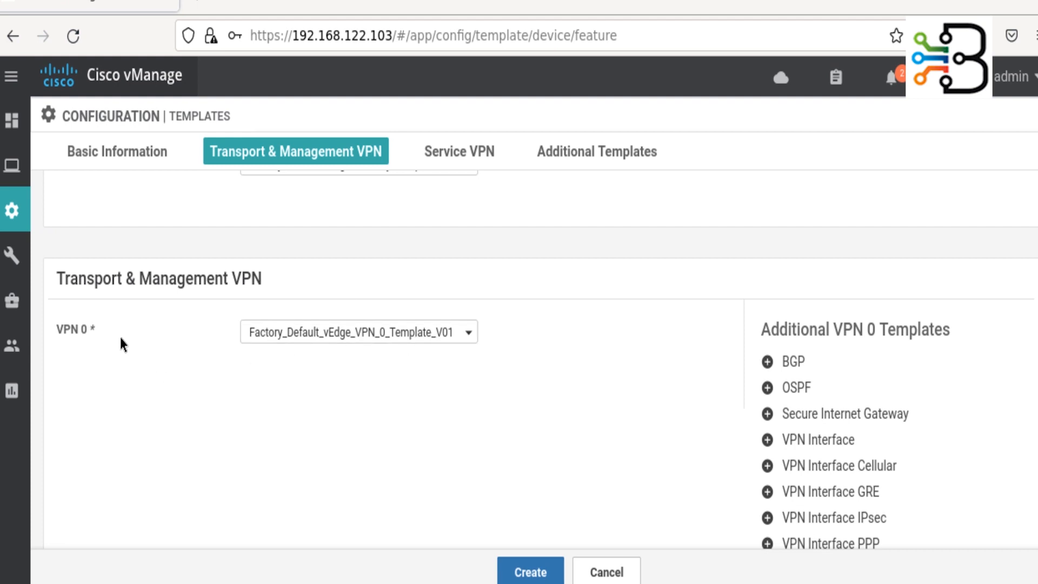
# - Set the VPN 0 template to vEdge_VPN_0
pyautogui.click(464, 338)
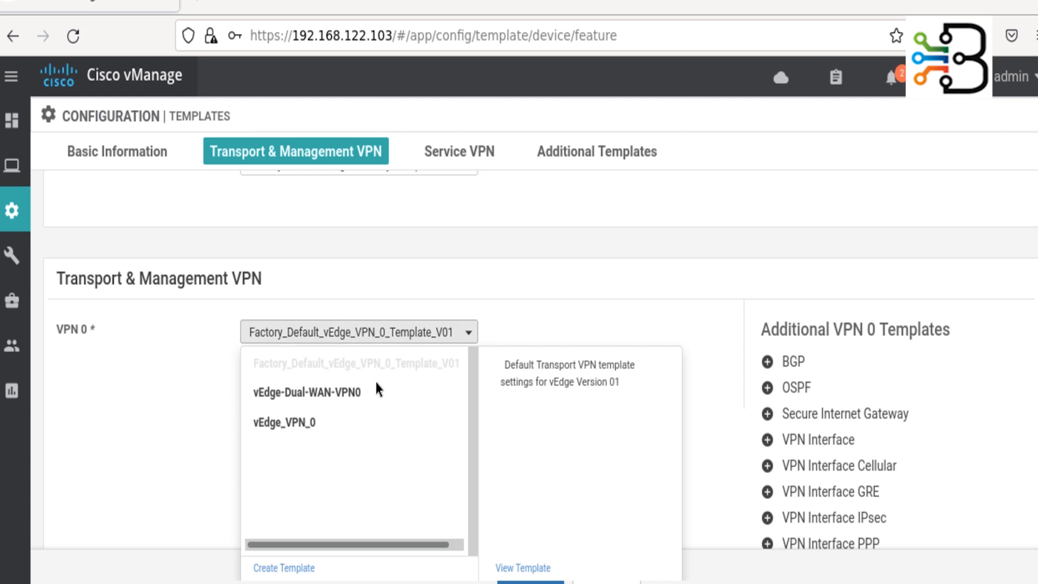
pyautogui.click(324, 423)
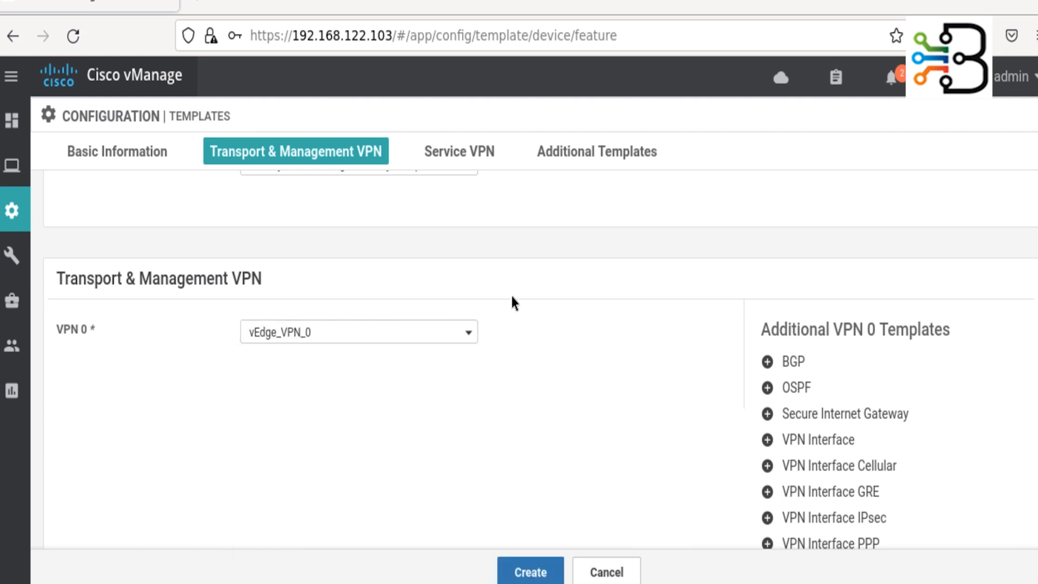
pyautogui.scroll(-3, 514, 305)
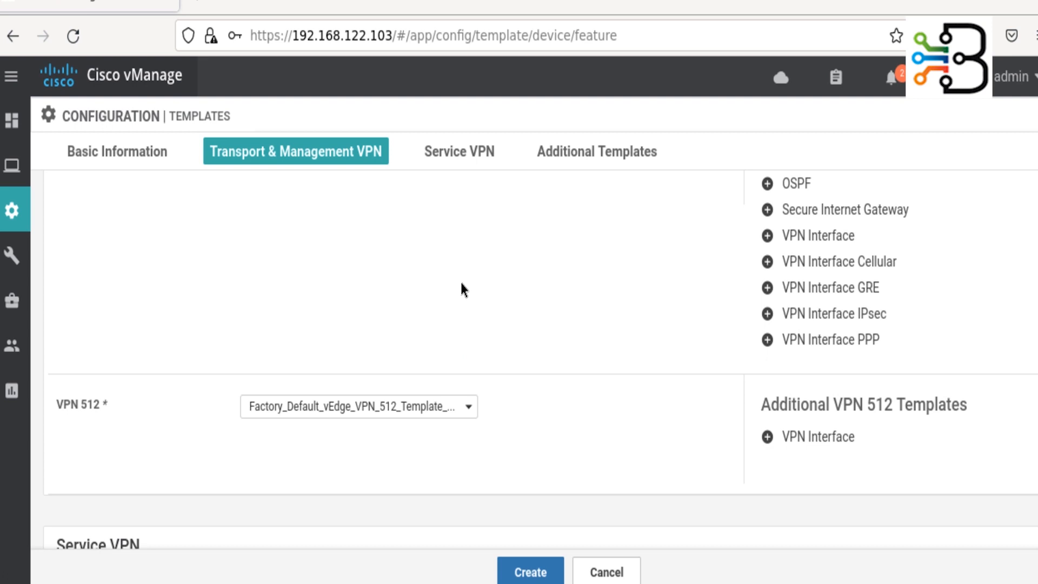
pyautogui.scroll(3, 386, 274)
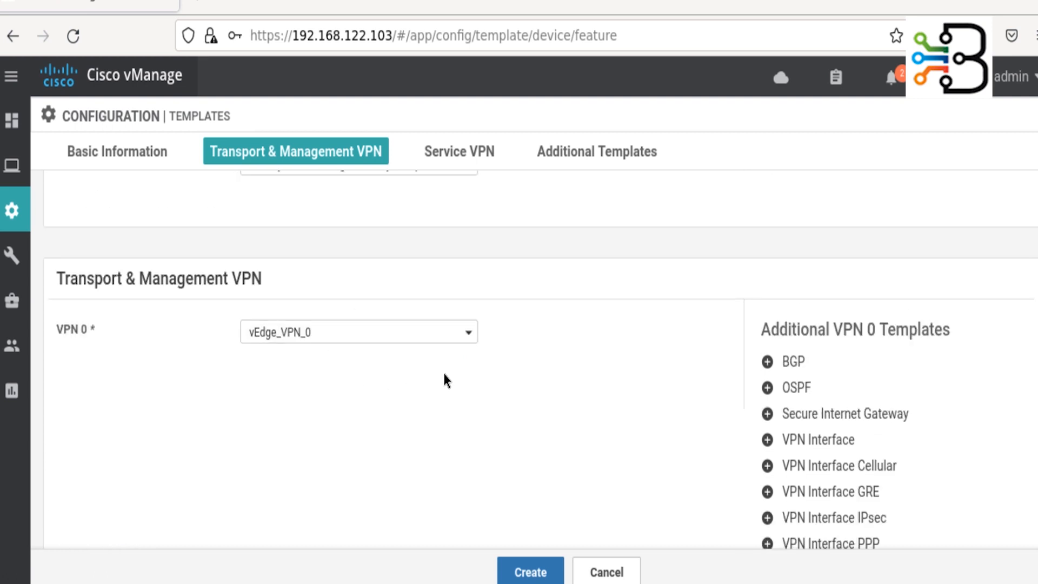
# - Attach vEdge_GE0/0_VPN0 as the VPN 0 interface and remove the accidentally added OSPF row
pyautogui.click(826, 443)
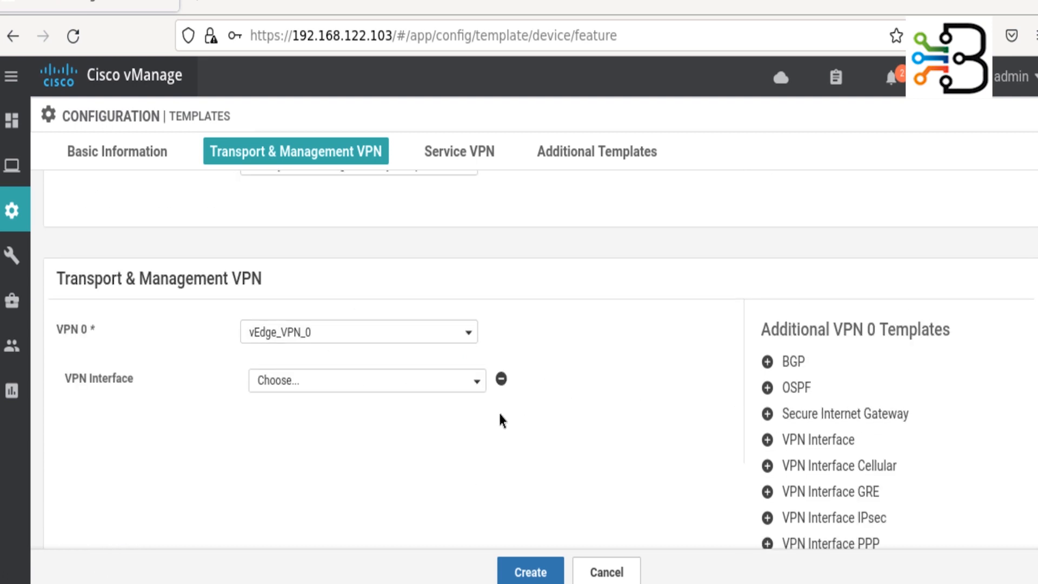
pyautogui.click(479, 381)
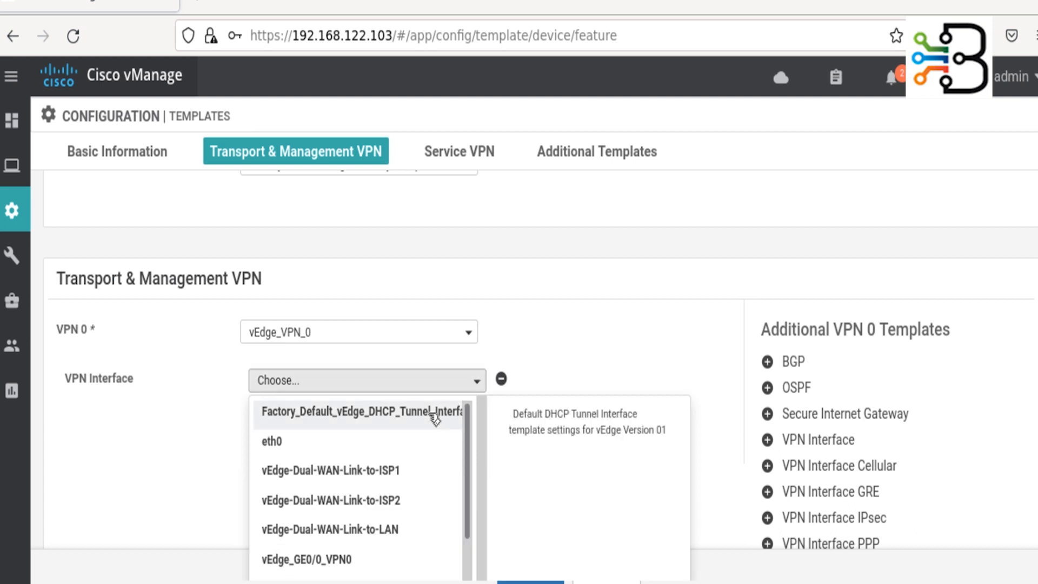
pyautogui.scroll(-2, 417, 477)
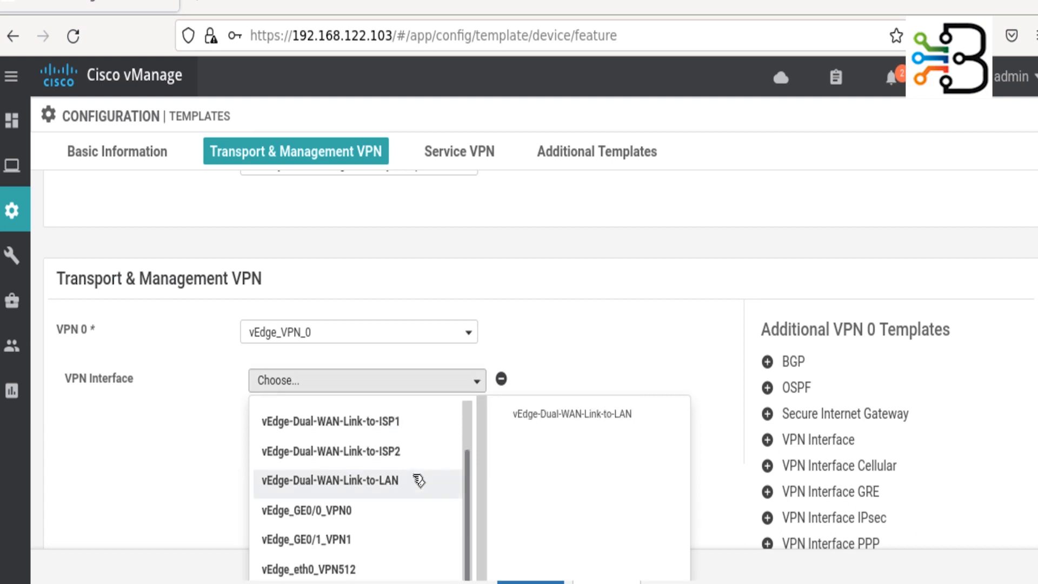
pyautogui.click(394, 514)
pyautogui.click(768, 388)
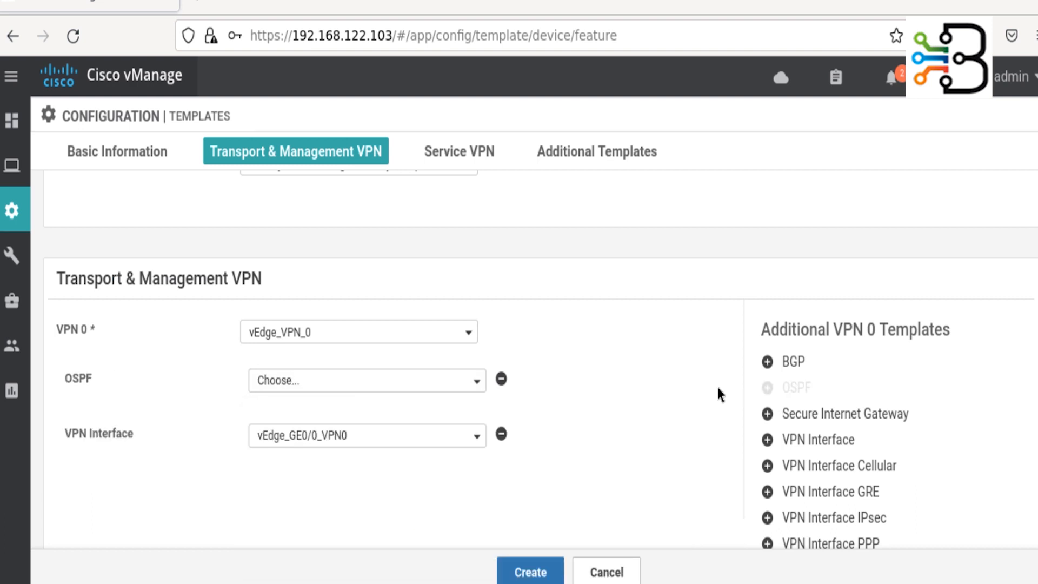
pyautogui.scroll(-4, 718, 388)
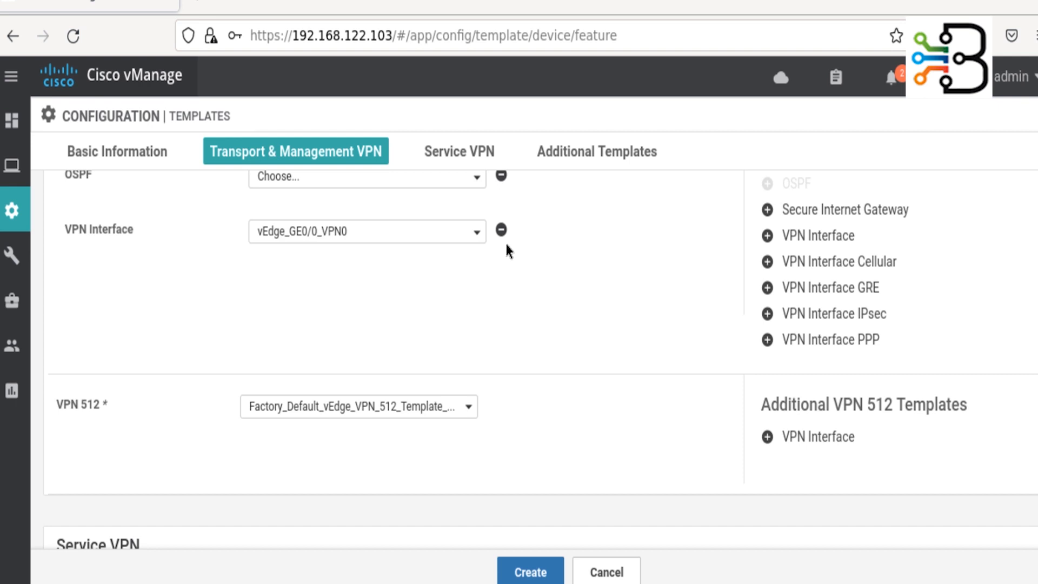
pyautogui.click(501, 175)
pyautogui.scroll(4, 566, 329)
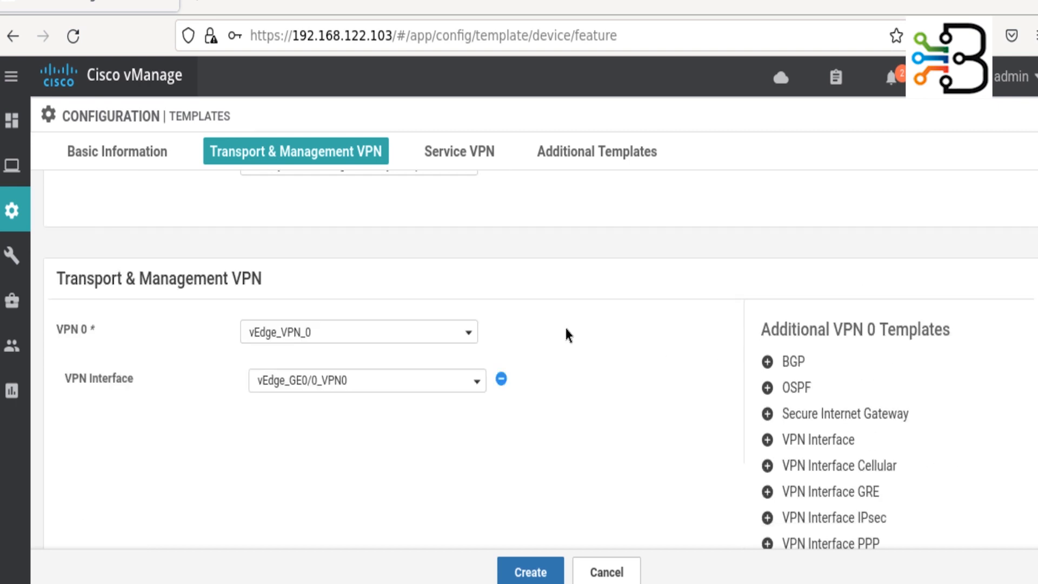
pyautogui.scroll(-4, 567, 370)
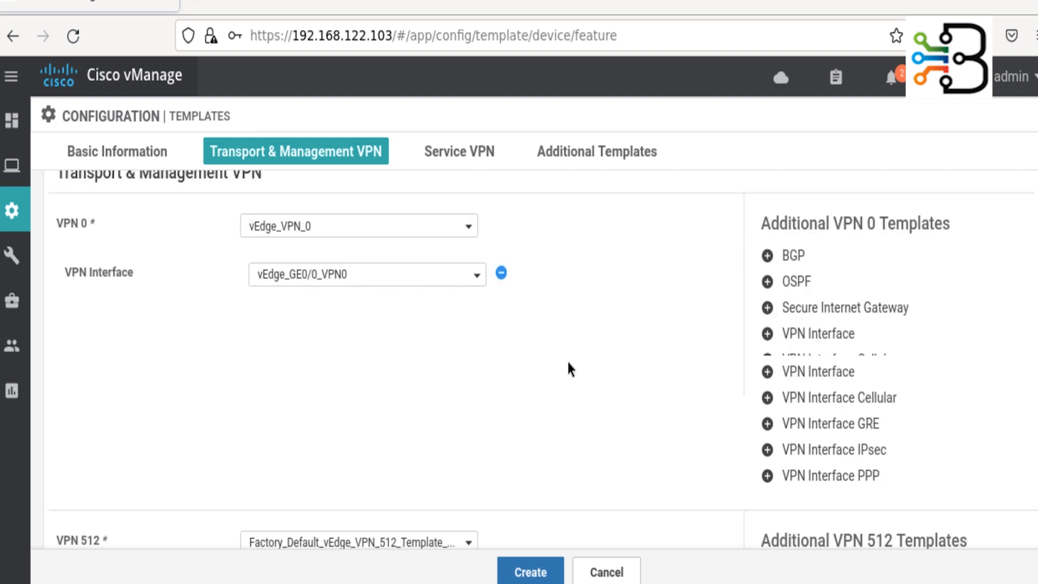
pyautogui.click(467, 408)
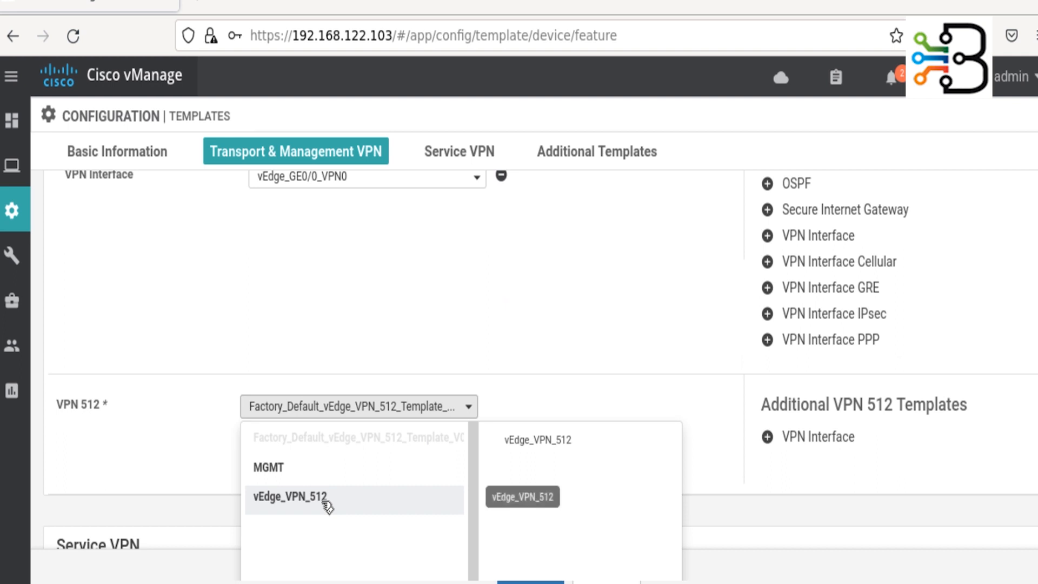
# - Choose vEdge_VPN_512 for VPN 512 and attach vEdge_eth0_VPN512 as its VPN interface
pyautogui.click(303, 497)
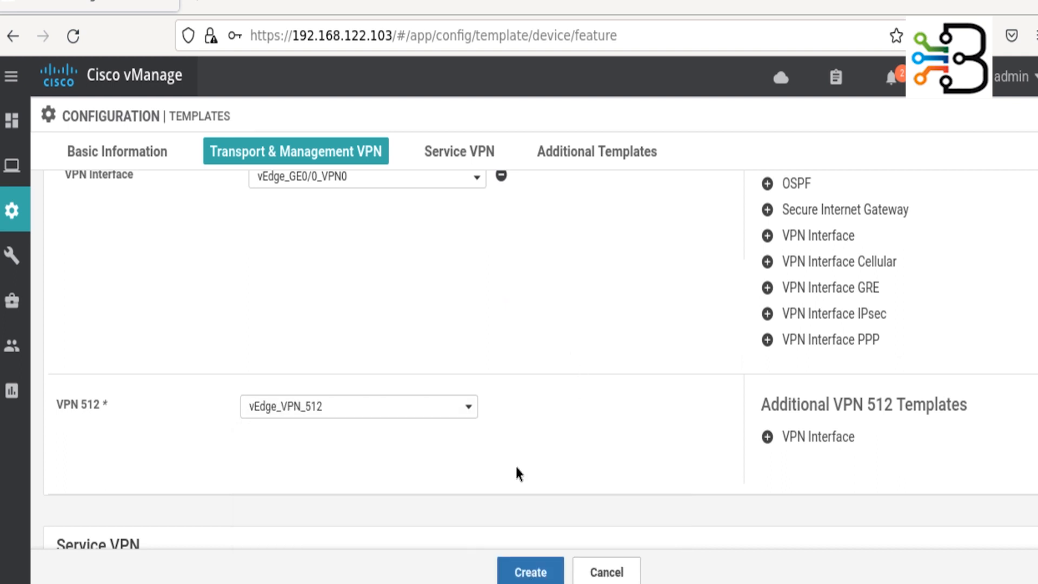
pyautogui.click(755, 438)
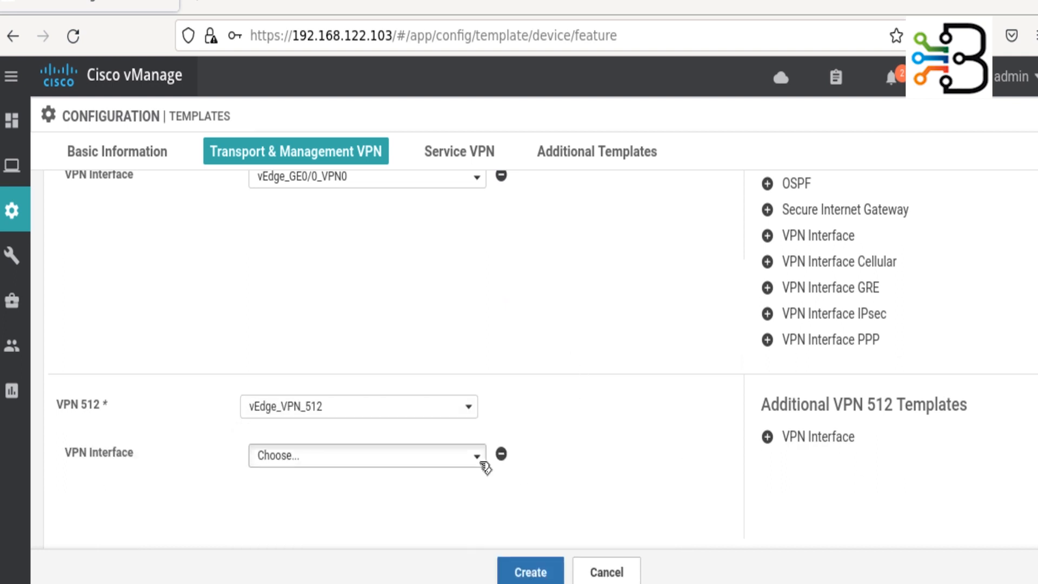
pyautogui.click(483, 464)
pyautogui.scroll(-2, 451, 490)
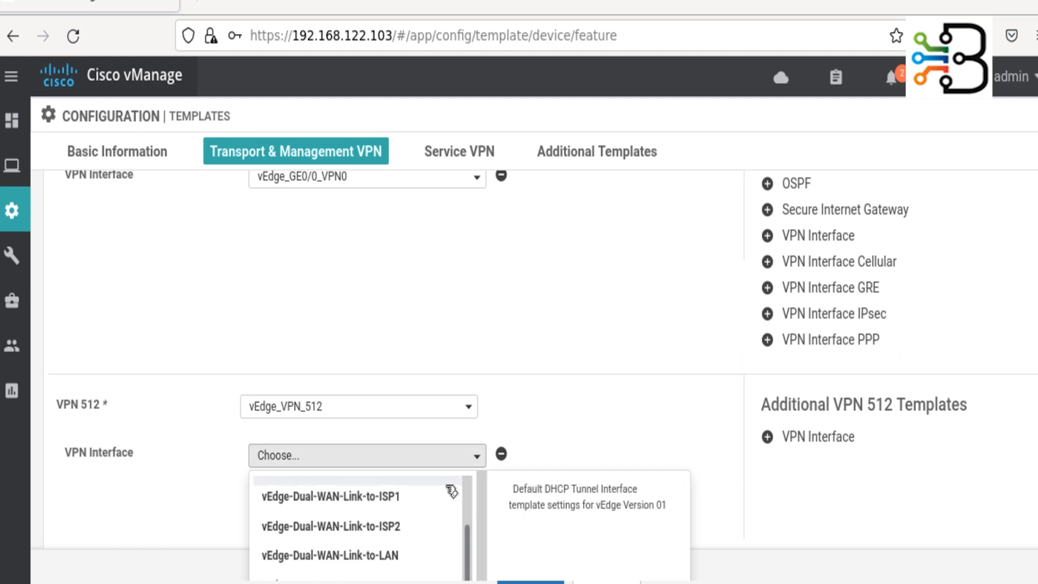
pyautogui.scroll(-3, 557, 413)
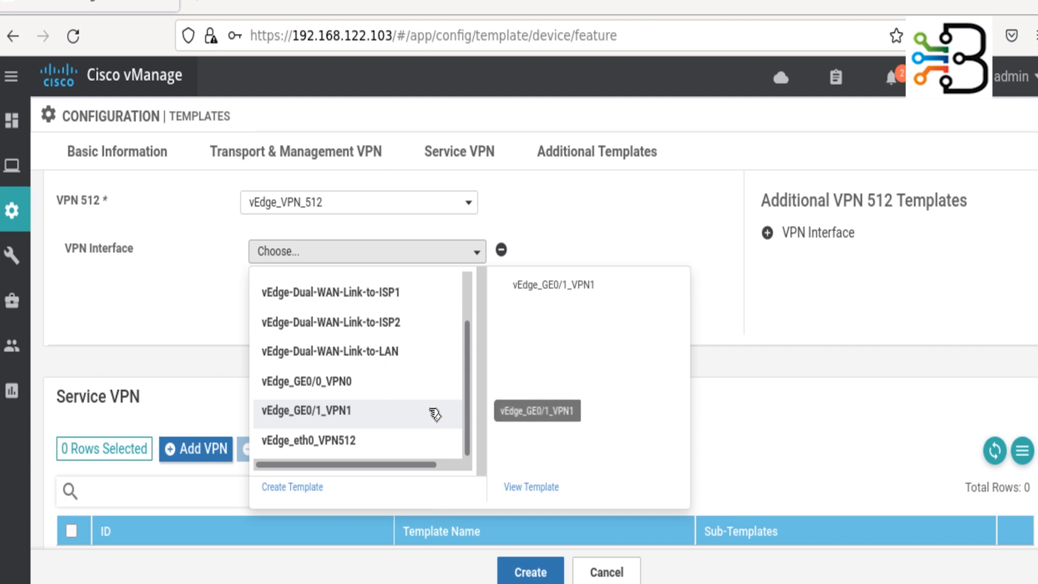
pyautogui.click(352, 442)
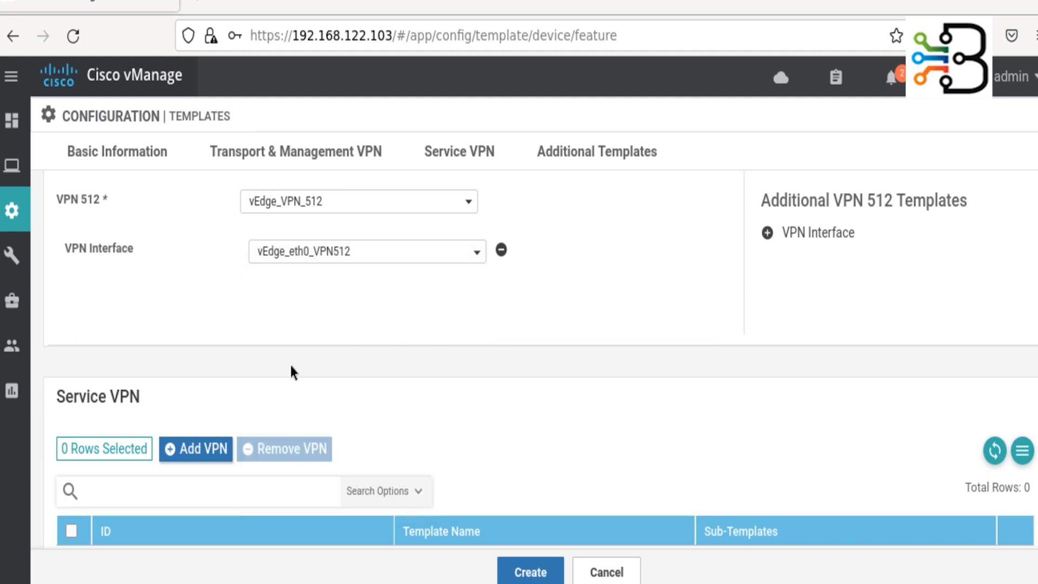
pyautogui.scroll(-3, 290, 365)
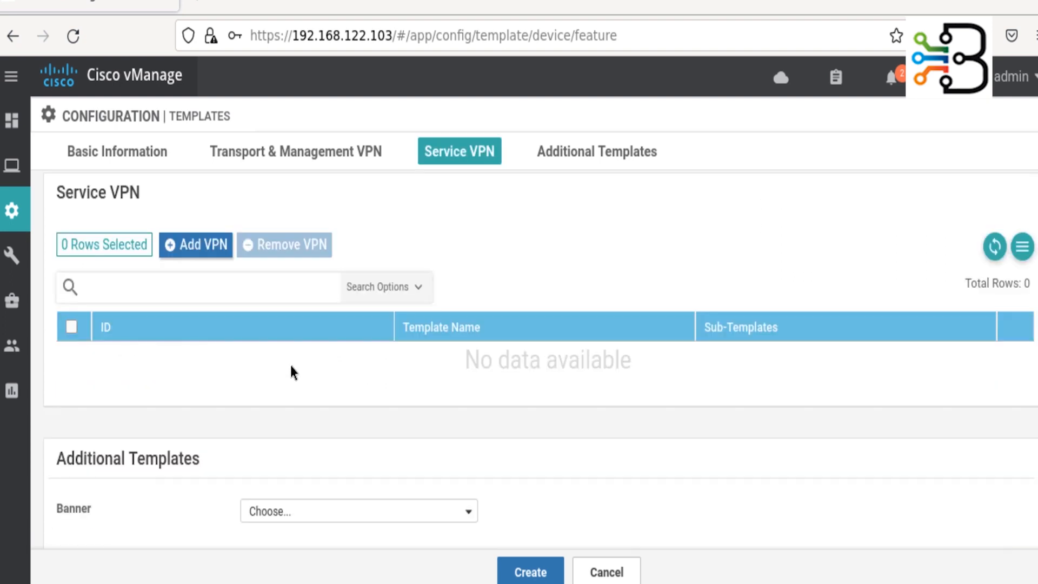
# - Select vEdge_VPN_1 as the service VPN template to add
pyautogui.click(199, 250)
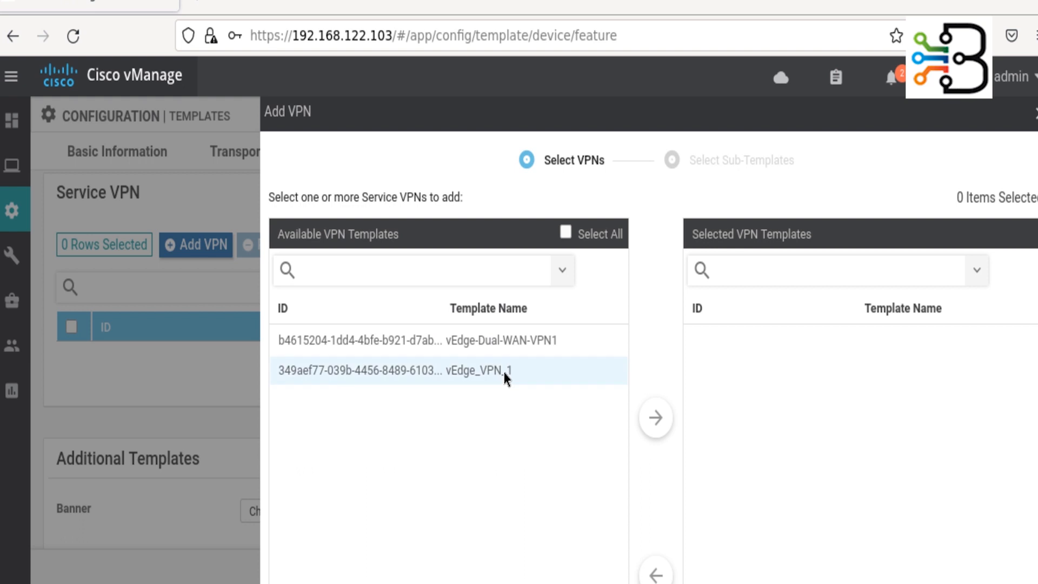
pyautogui.click(522, 369)
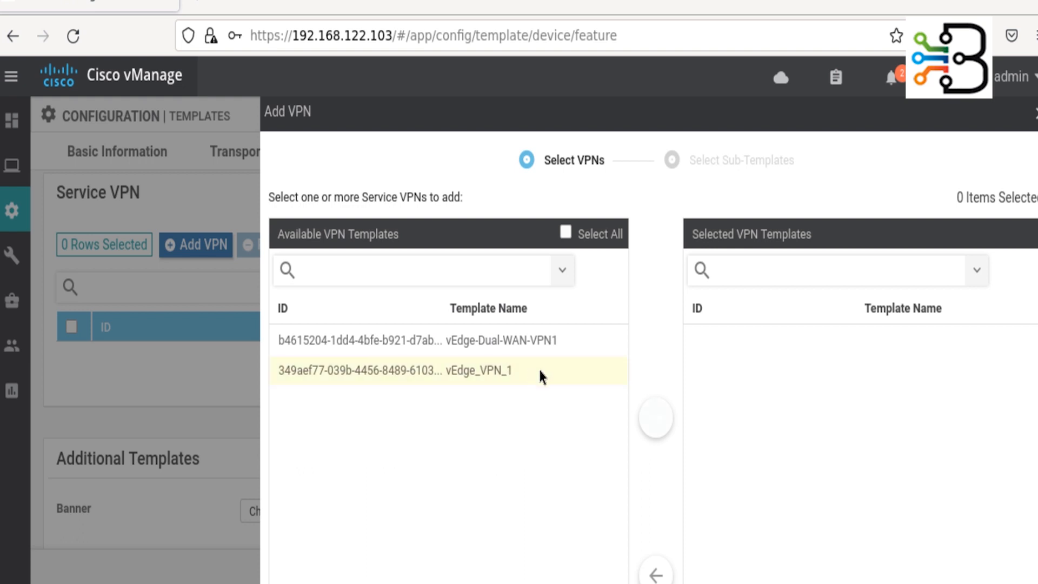
pyautogui.click(659, 419)
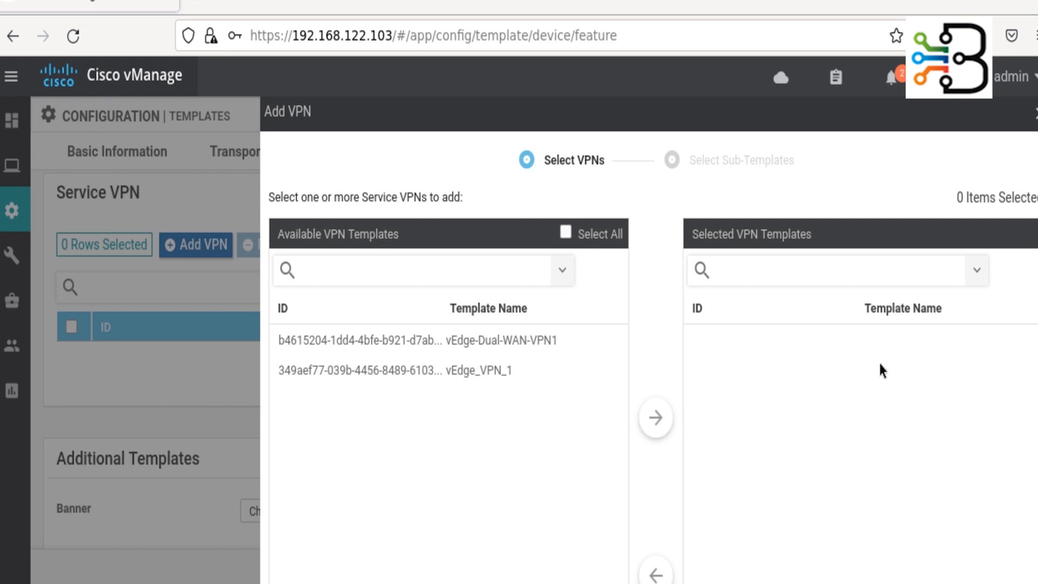
pyautogui.click(446, 369)
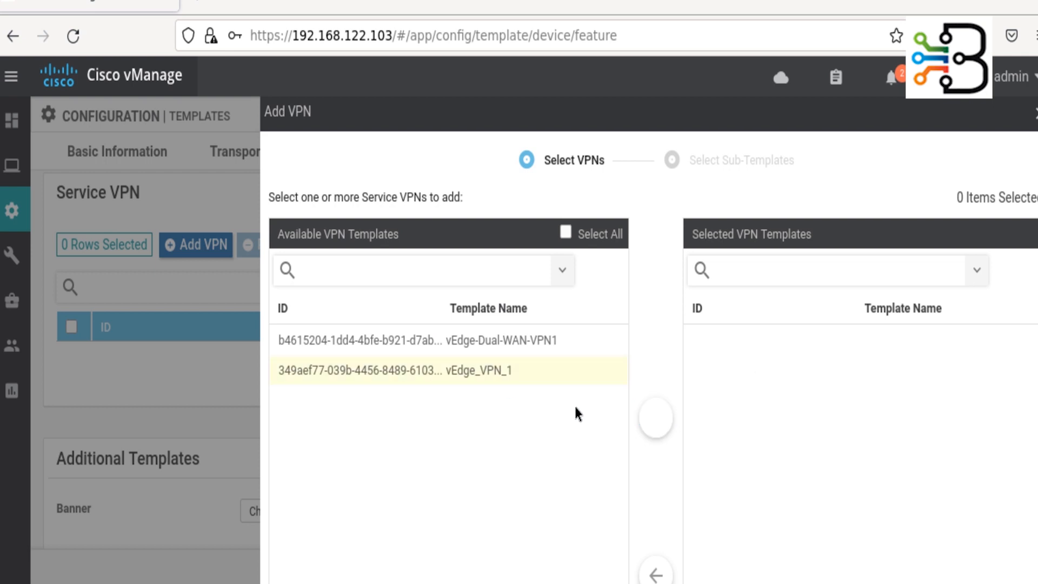
pyautogui.click(657, 417)
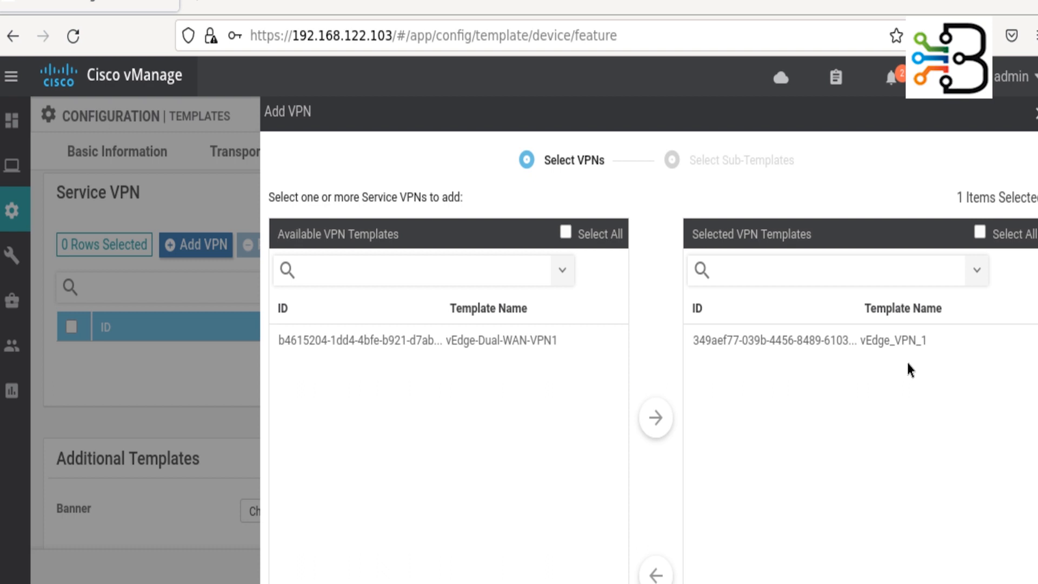
pyautogui.scroll(-5, 907, 362)
pyautogui.click(618, 568)
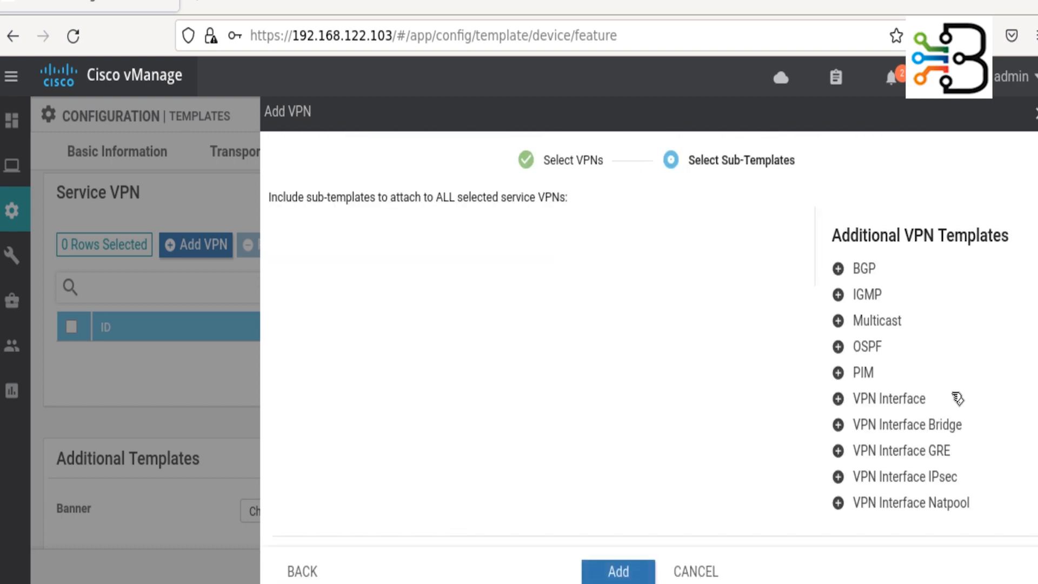
# - Give vEdge_VPN_1 the vEdge_GE0/1_VPN1 VPN interface sub-template and add it
pyautogui.click(918, 403)
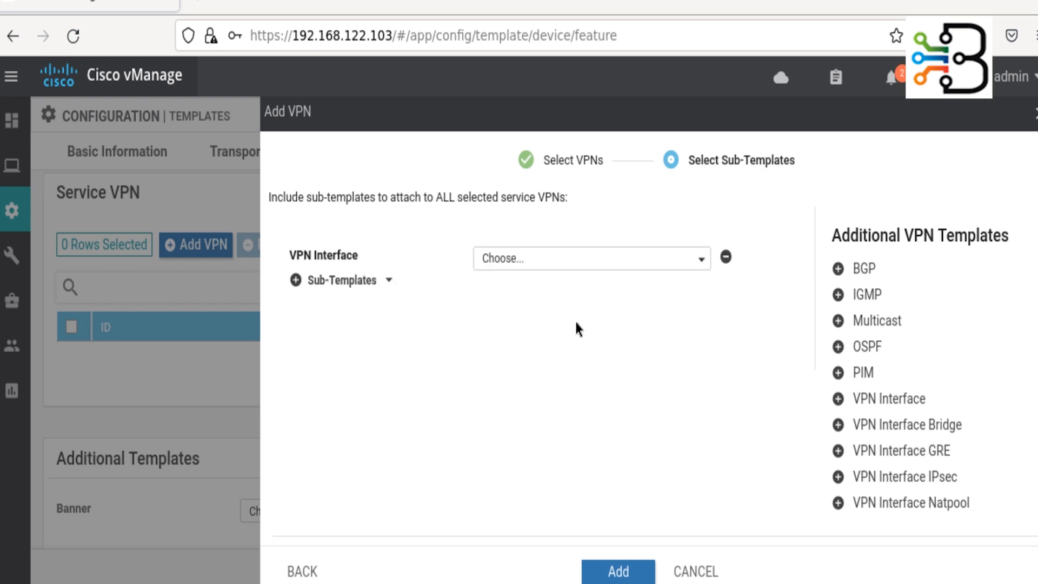
pyautogui.click(644, 265)
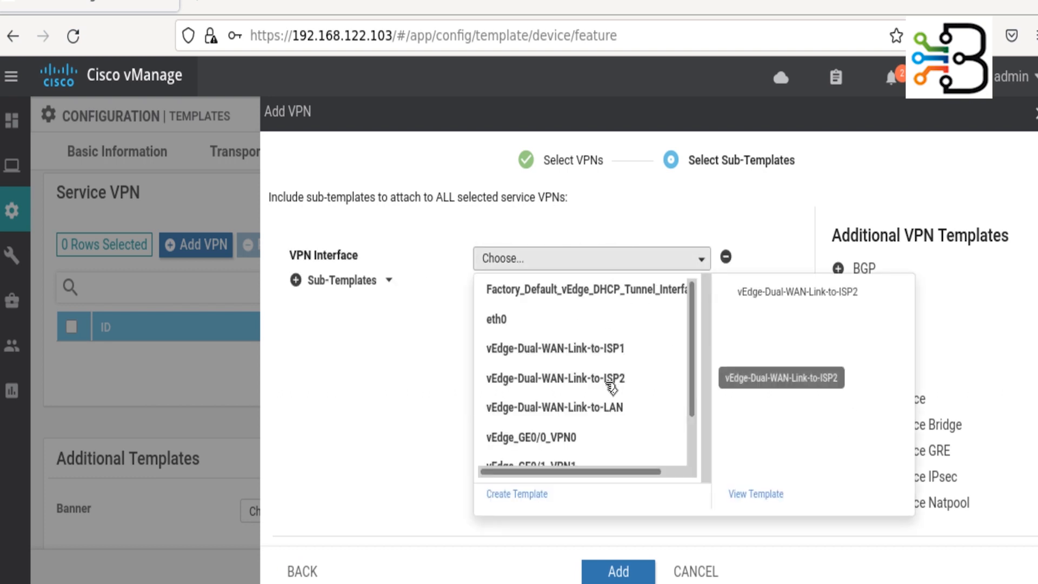
pyautogui.scroll(-2, 612, 387)
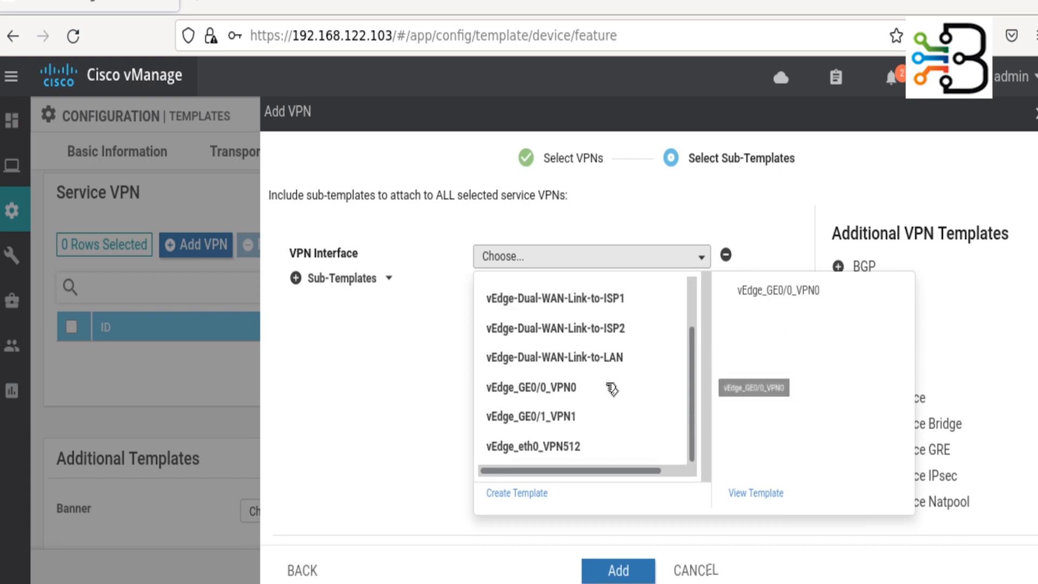
pyautogui.click(549, 416)
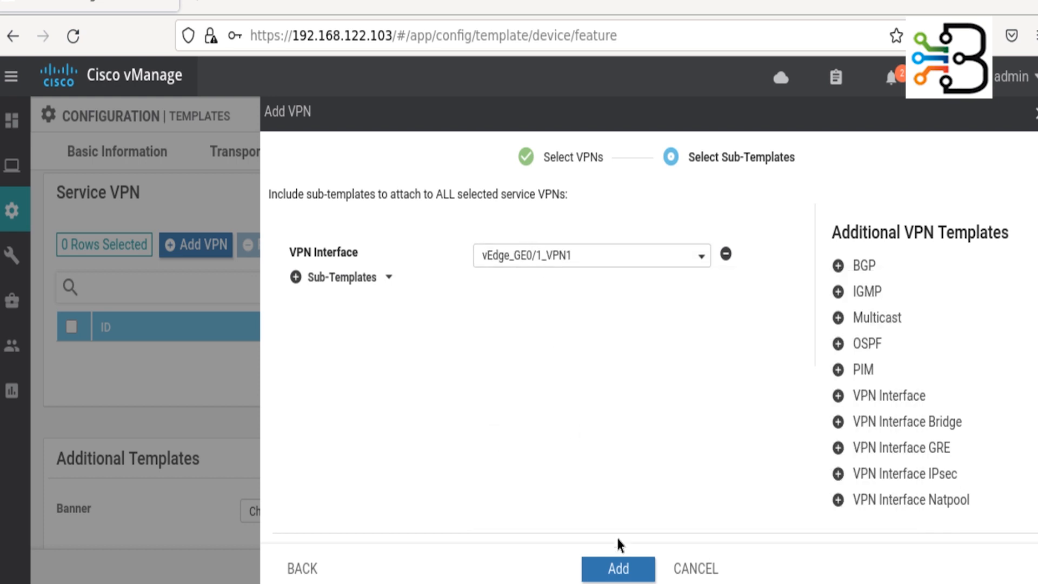
pyautogui.click(618, 568)
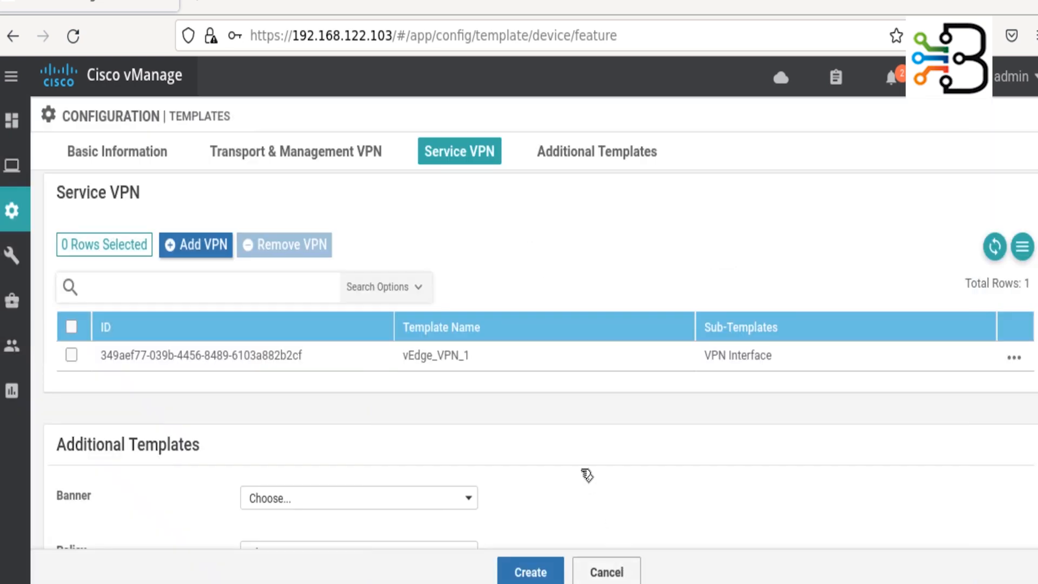
# - Create vEdge_Cloud_Device_Template, now listed as a vEdge Cloud template with 12 feature templates
pyautogui.scroll(-4, 582, 473)
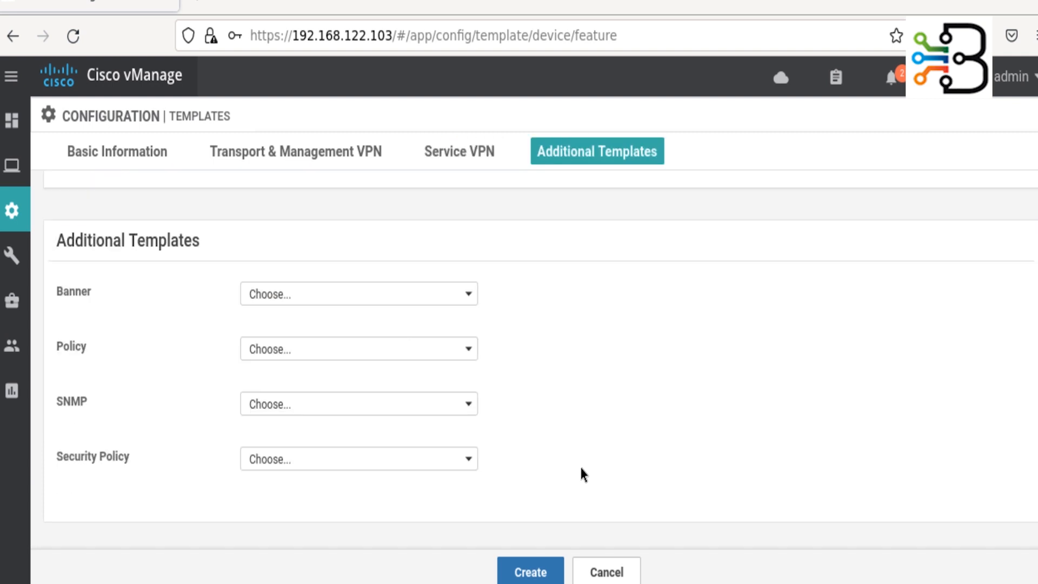
pyautogui.scroll(-2, 573, 459)
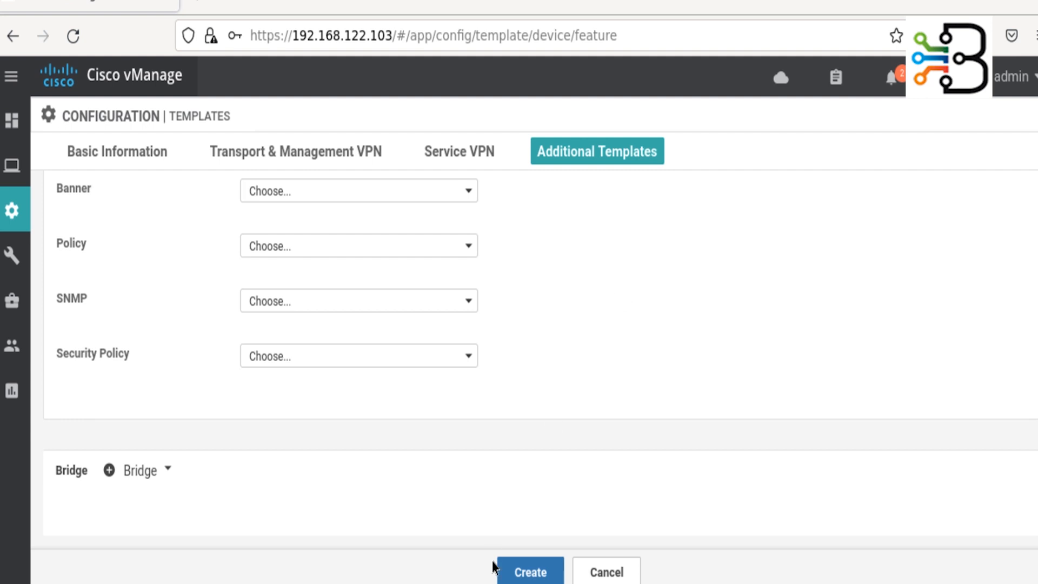
pyautogui.click(556, 573)
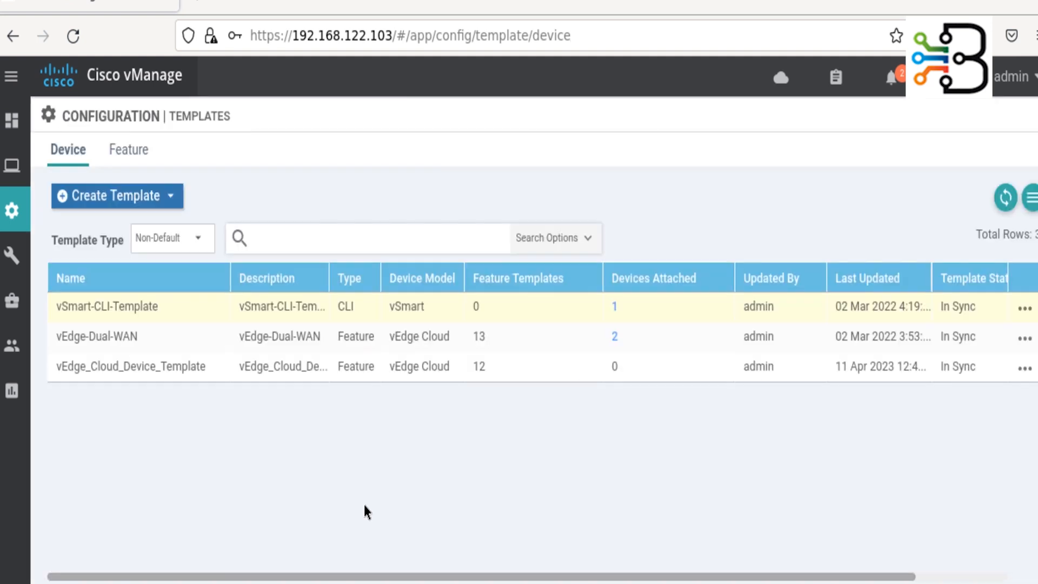
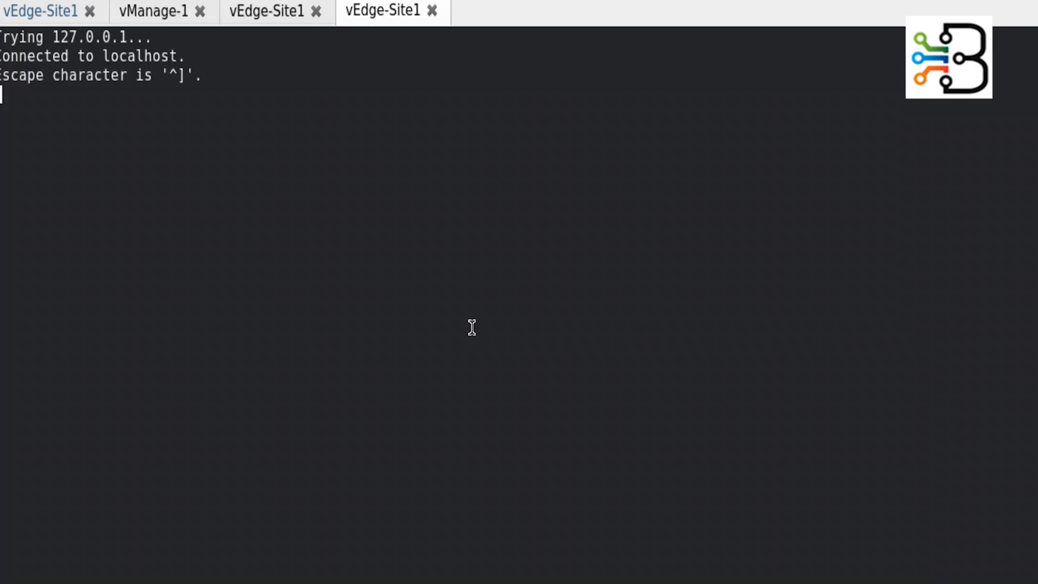
# - Log in to the vEdge-Site1 console as admin and enlarge the terminal text
pyautogui.click(431, 11)
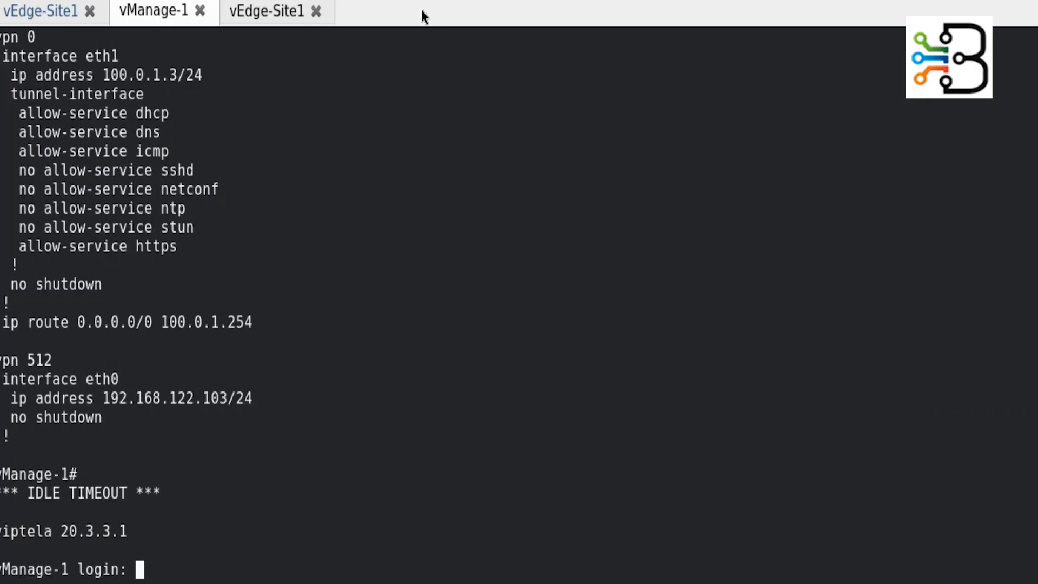
pyautogui.click(271, 15)
pyautogui.press('Return')
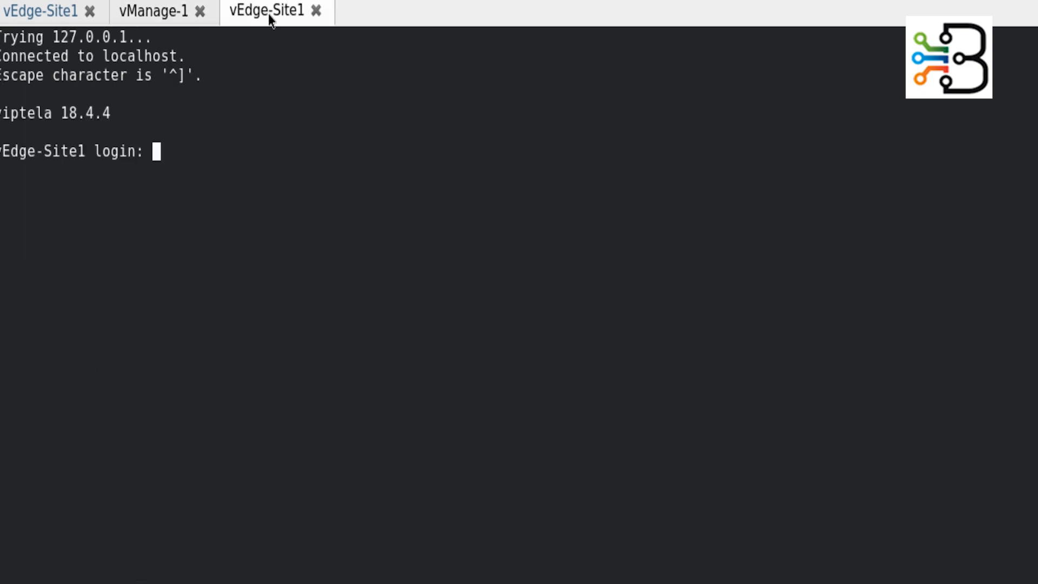
pyautogui.write('admin')
pyautogui.press('Return')
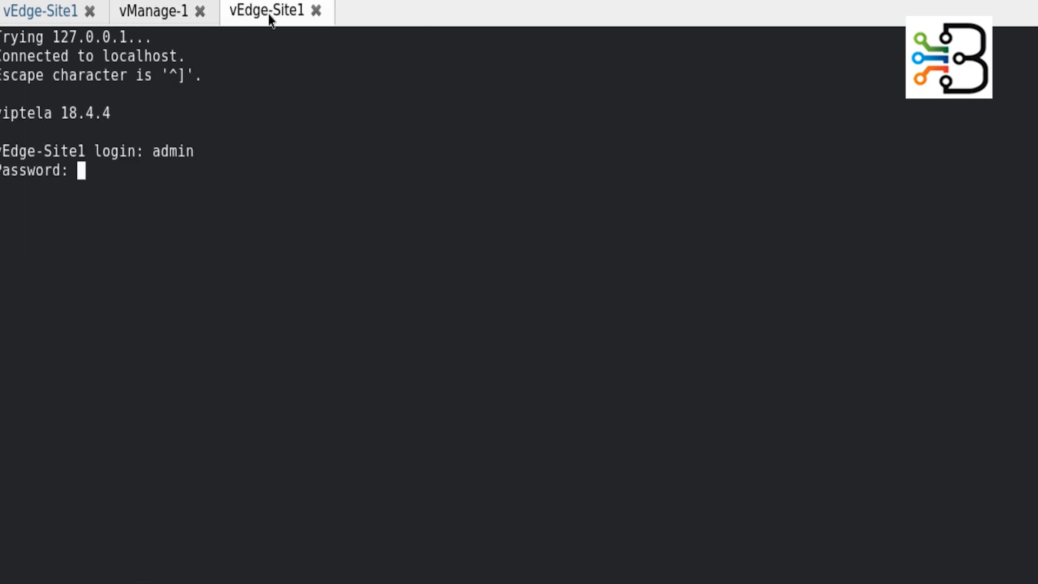
pyautogui.press('Return')
pyautogui.hotkey('ctrl', '+')
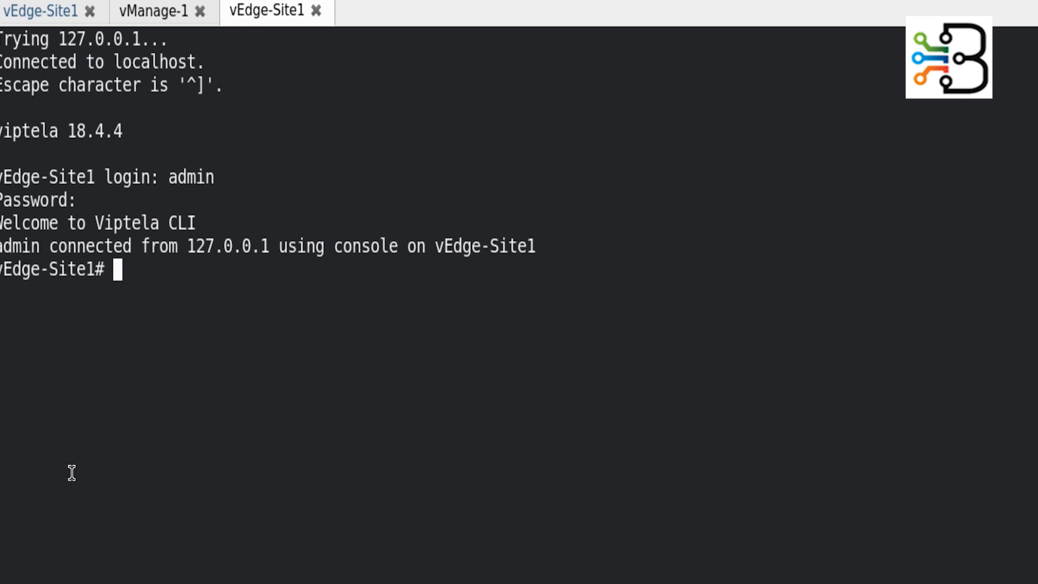
# - Show system status, highlighting vManaged: false, then display the VPN 0 running config
pyautogui.write('sho ')
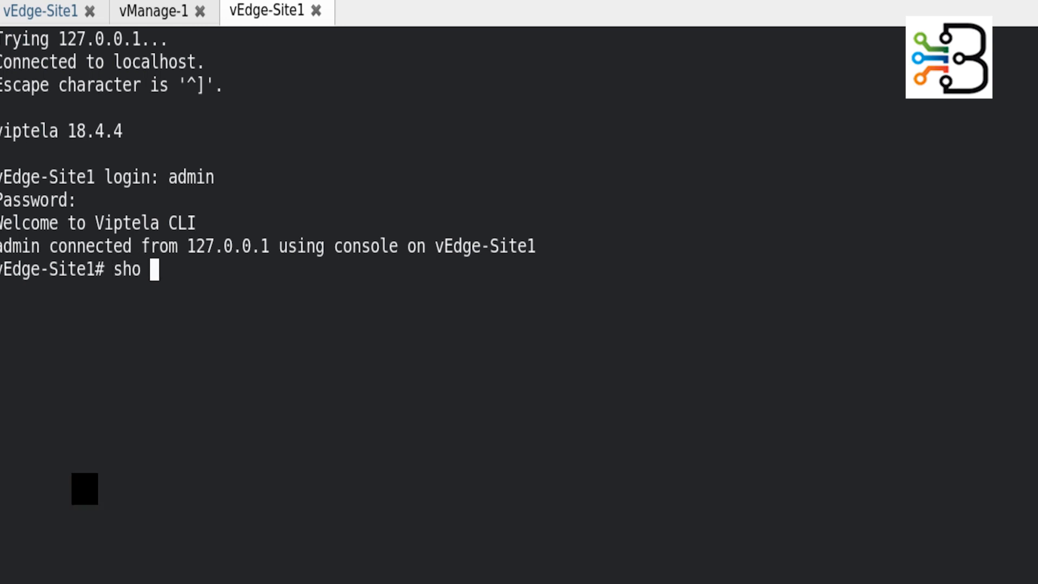
pyautogui.write('sys')
pyautogui.press('Tab')
pyautogui.write('st')
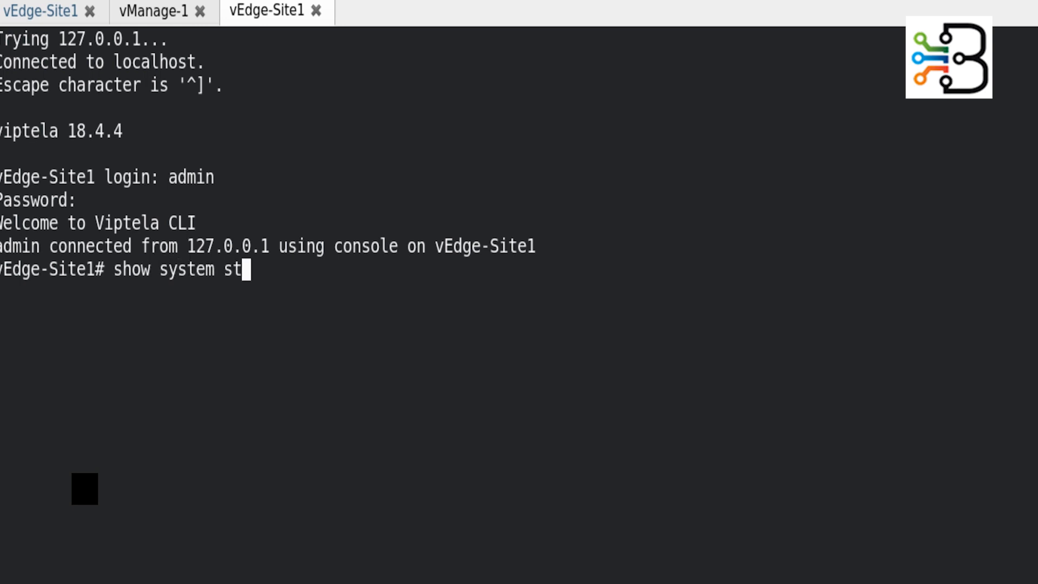
pyautogui.write('atus')
pyautogui.press('Return')
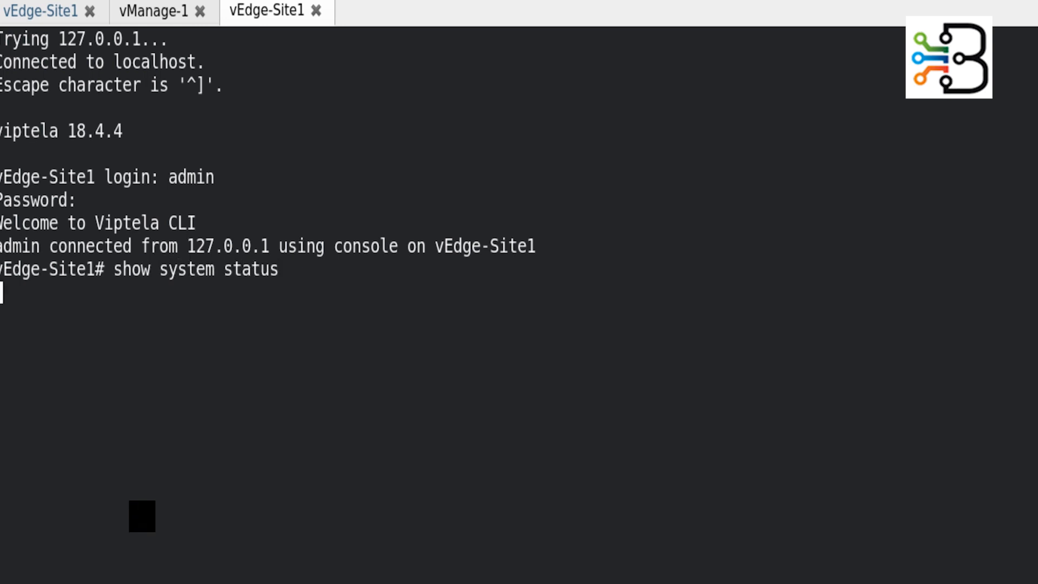
pyautogui.press('space')
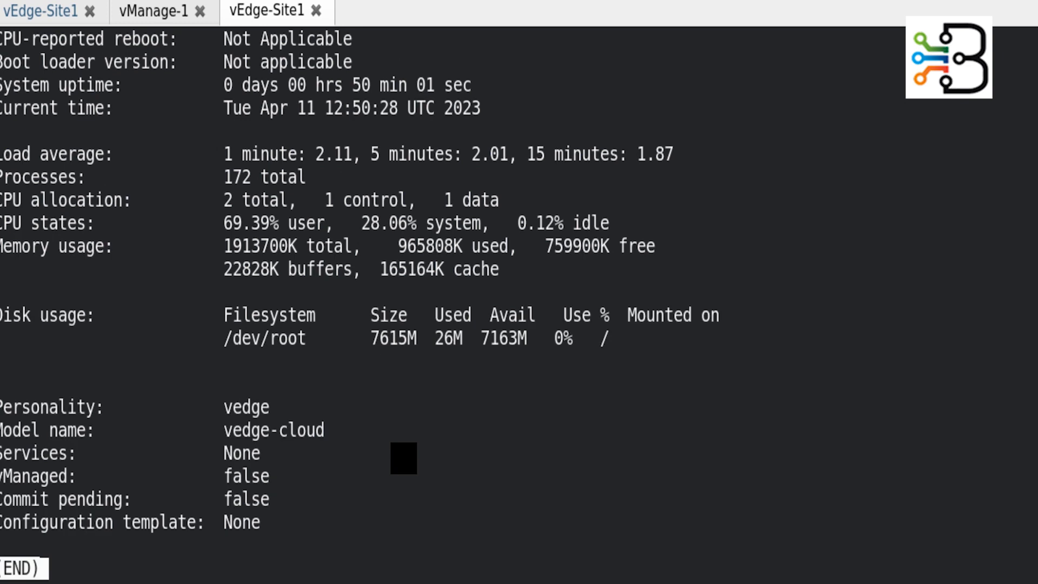
pyautogui.press('q')
pyautogui.moveTo(2, 477); pyautogui.dragTo(287, 477)
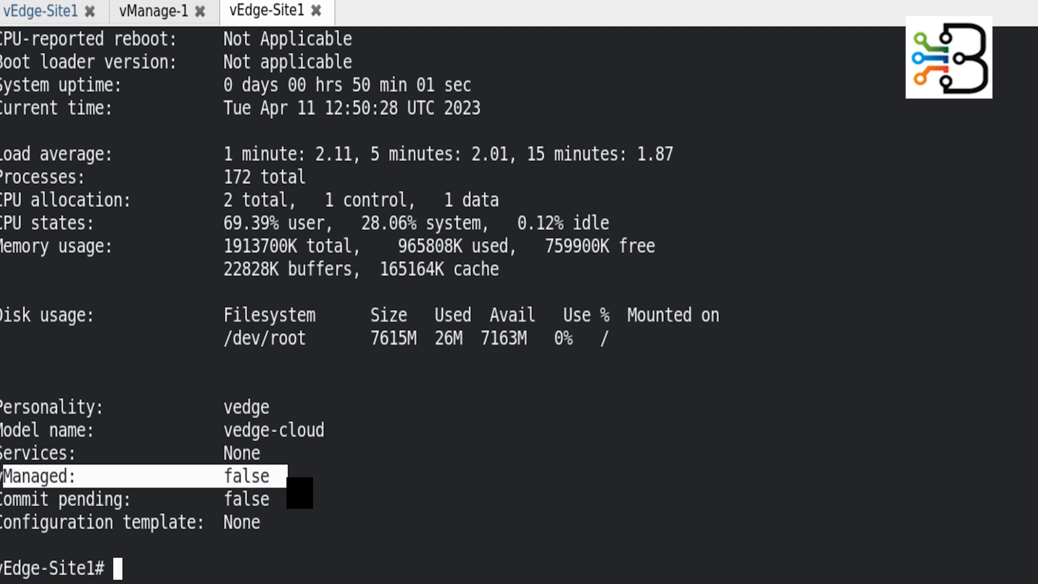
pyautogui.write('sho')
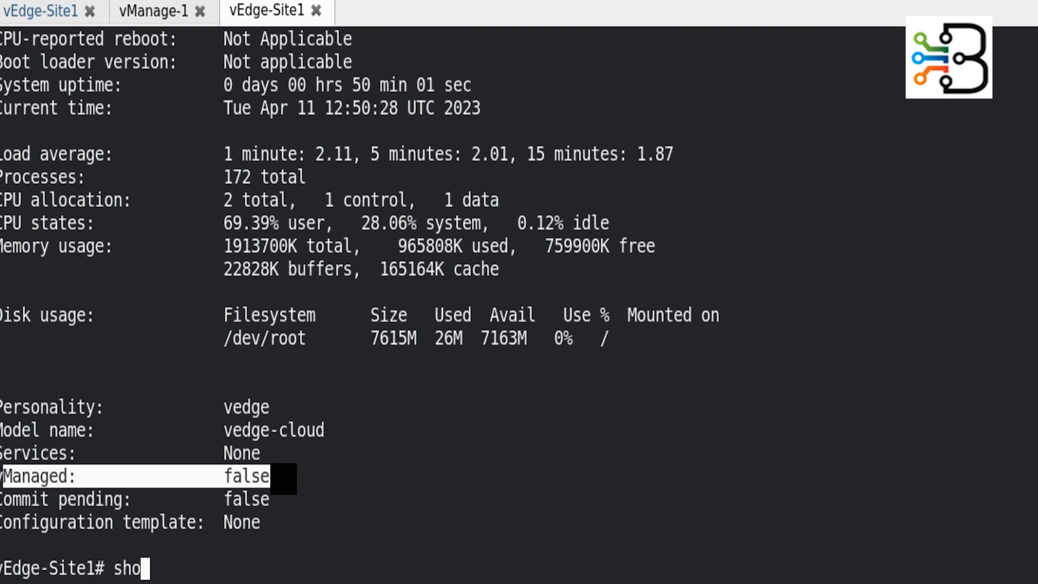
pyautogui.write(' run vpn 0')
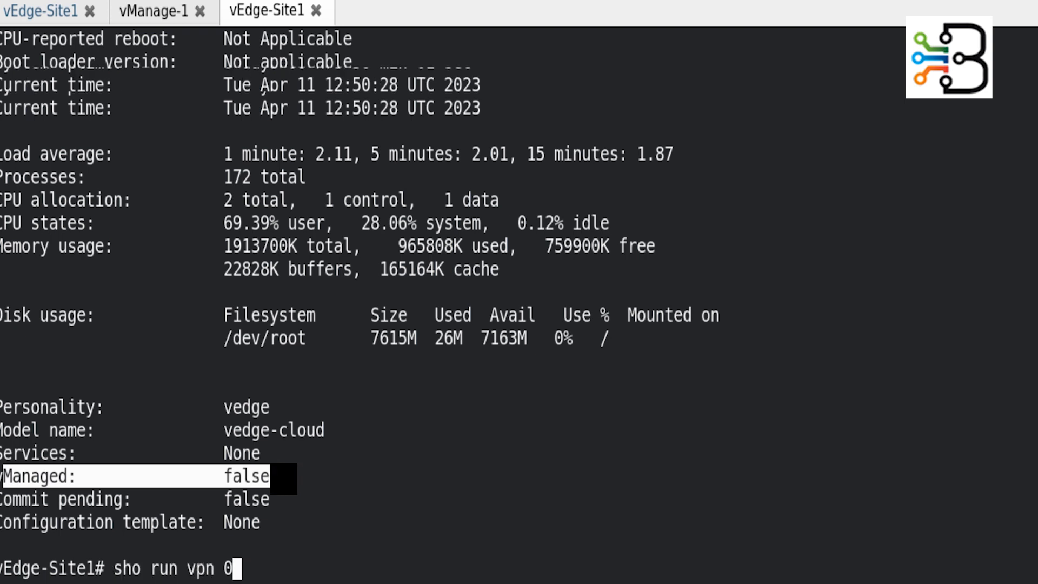
pyautogui.press('Return')
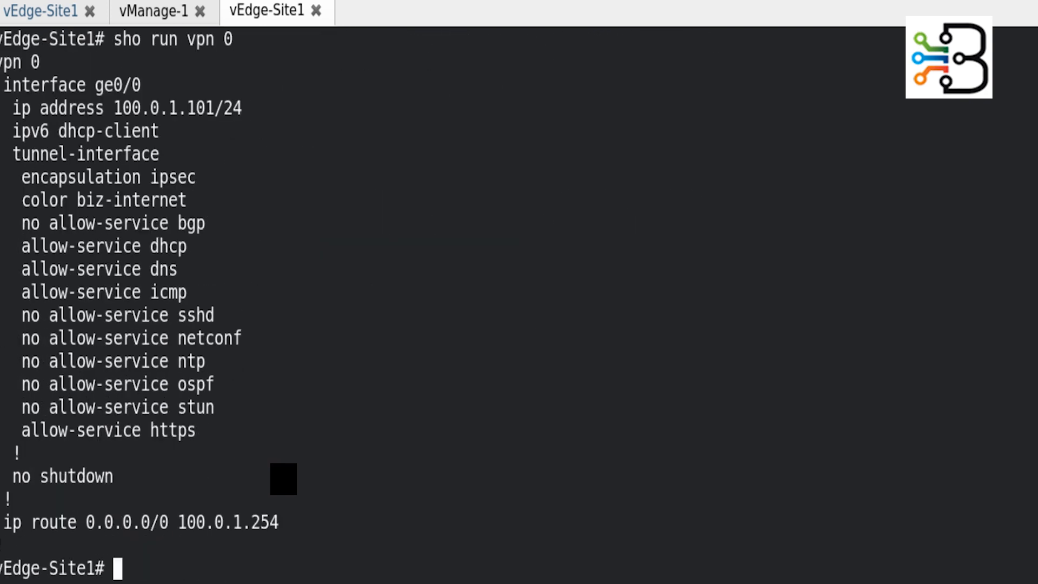
# - Shut down interface ge0/0 under VPN 0 in configuration mode and commit it
pyautogui.write('conf')
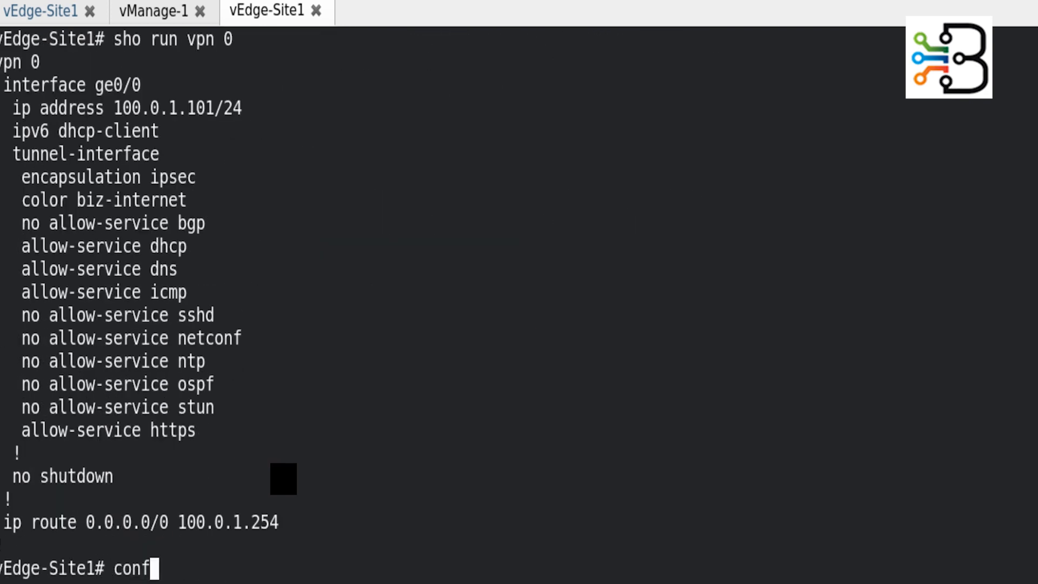
pyautogui.write(' t')
pyautogui.press('Return')
pyautogui.write('vpn 0')
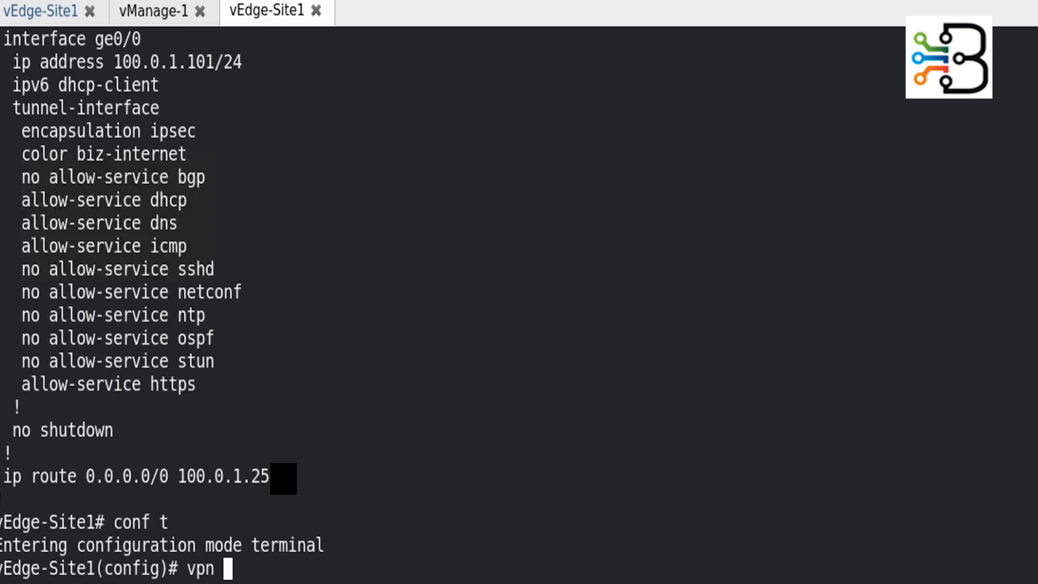
pyautogui.press('Return')
pyautogui.write('int ge')
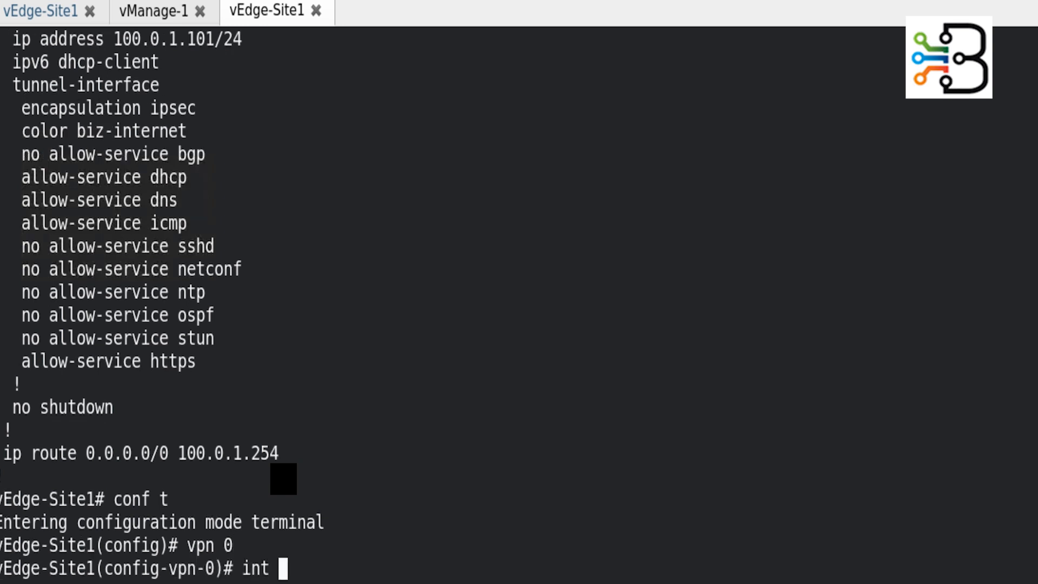
pyautogui.scroll(2, 264, 434)
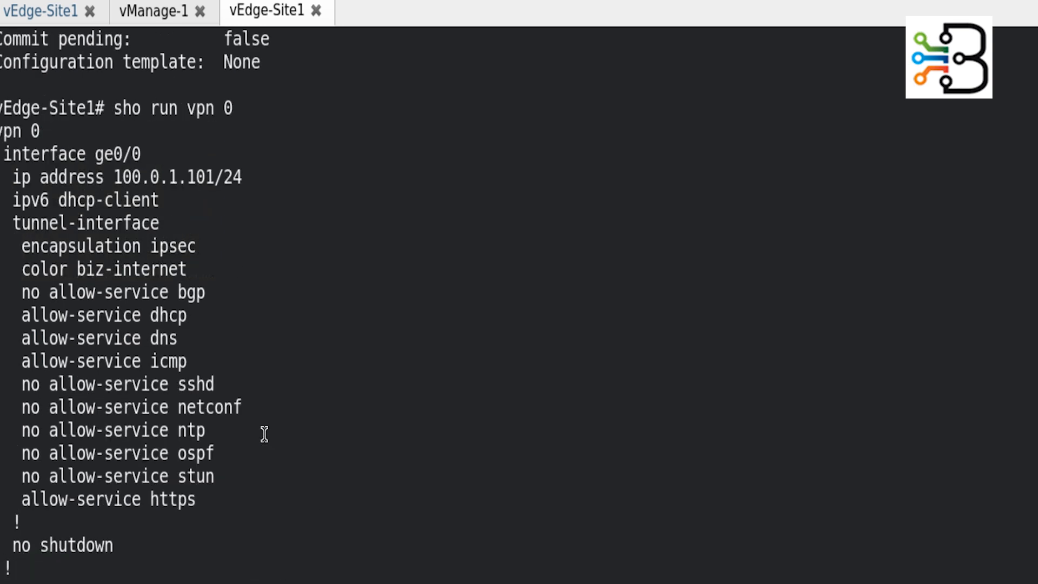
pyautogui.scroll(-2, 264, 434)
pyautogui.press('BackSpace')
pyautogui.write('0/0')
pyautogui.press('Return')
pyautogui.write('shu')
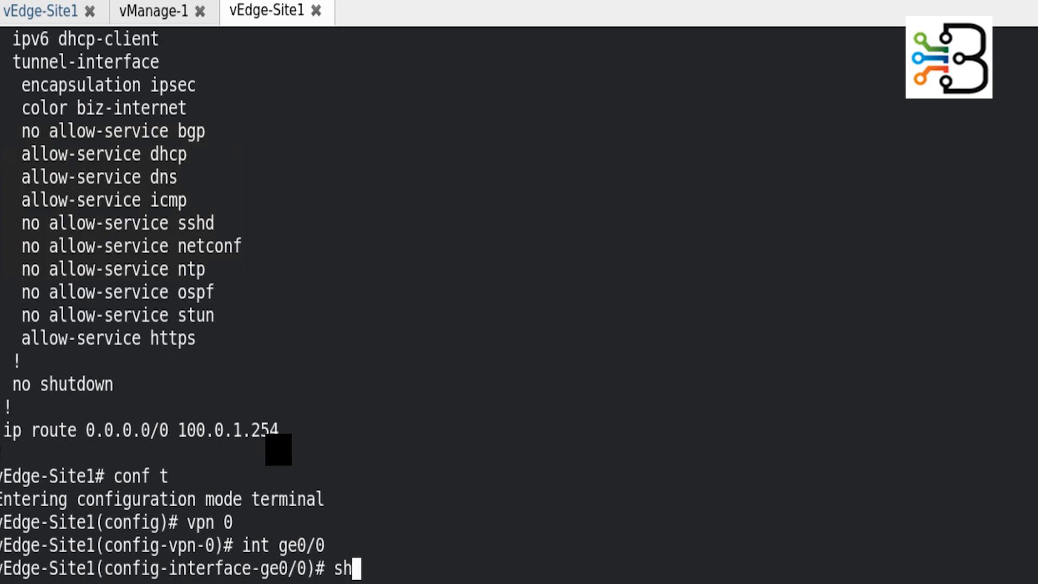
pyautogui.press('Return')
pyautogui.write('commit')
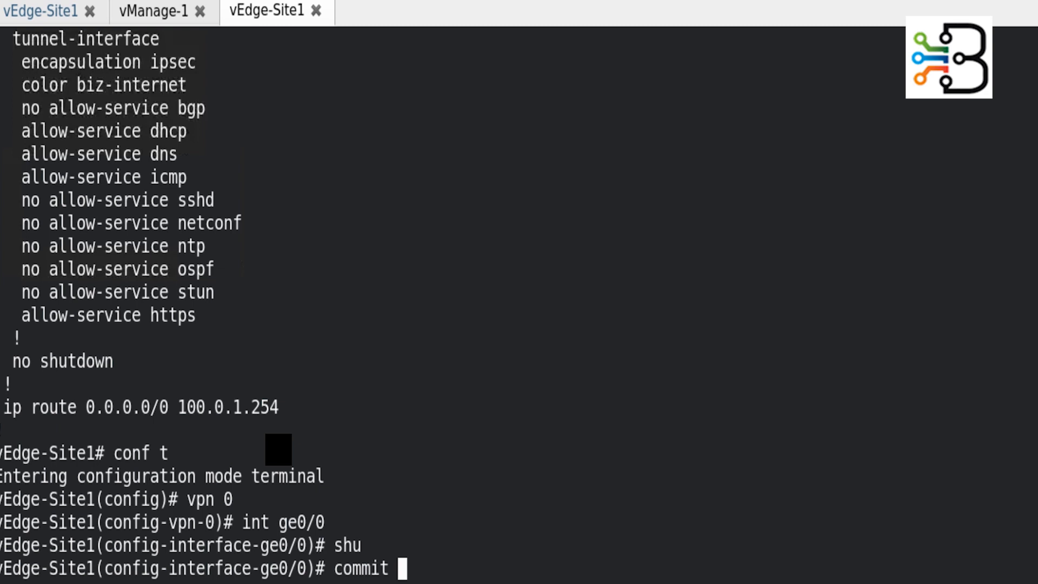
pyautogui.press('Return')
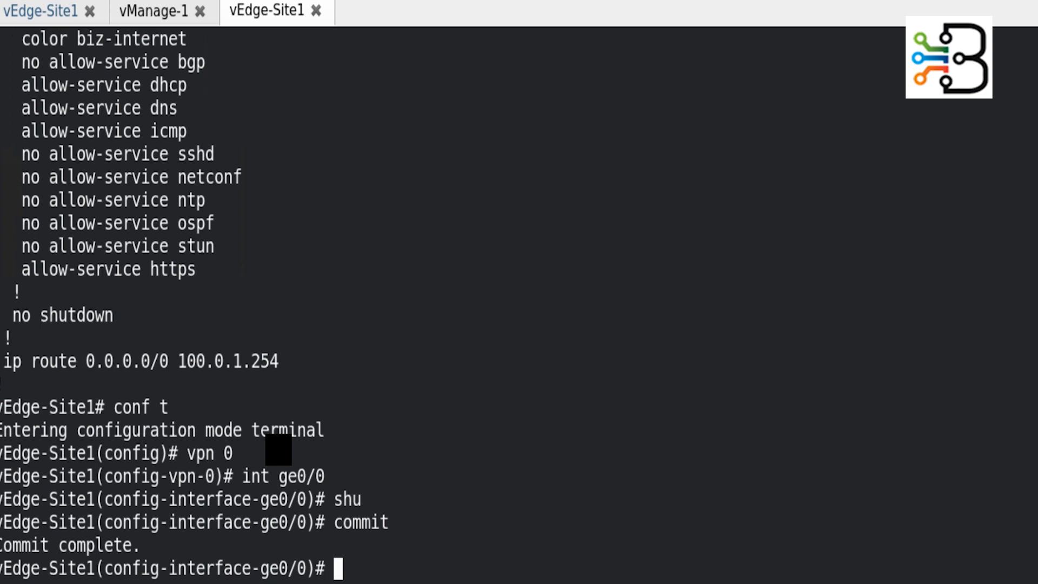
# - Re-enable ge0/0 with no shutdown, commit, and abort out of configuration mode
pyautogui.write('no shut')
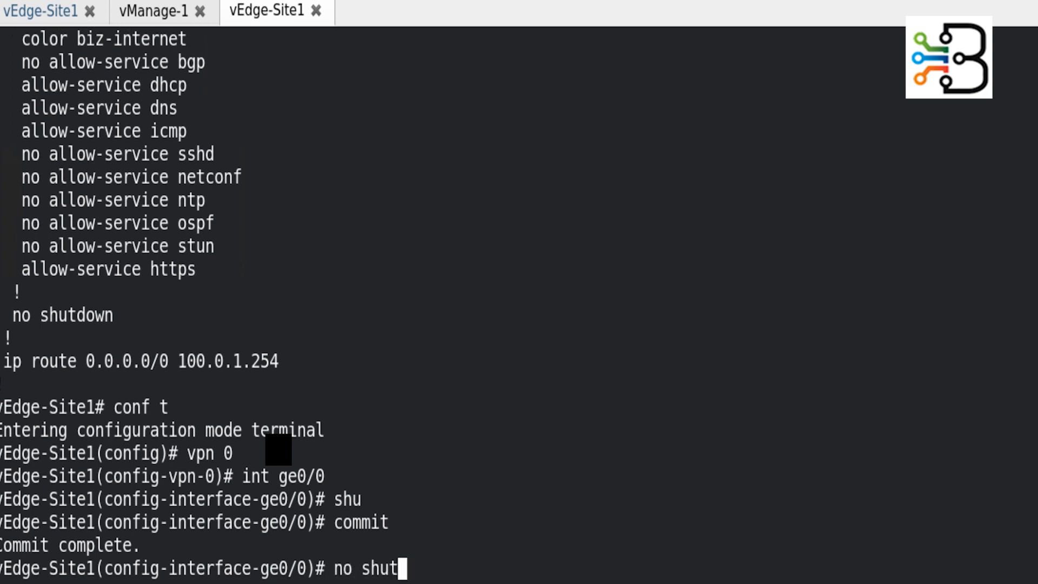
pyautogui.press('Tab')
pyautogui.press('Return')
pyautogui.write('com')
pyautogui.press('Tab')
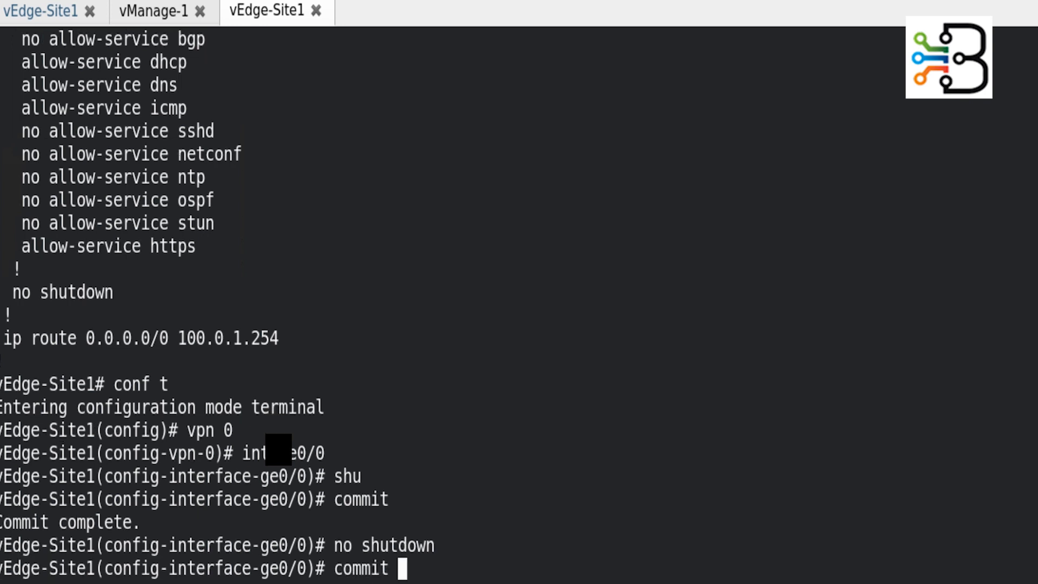
pyautogui.press('Return')
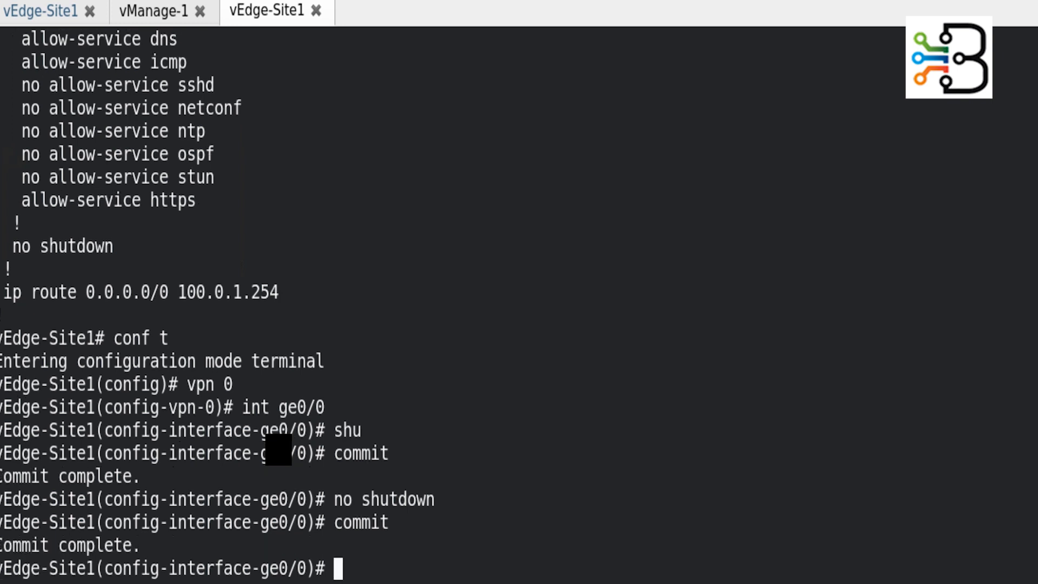
pyautogui.write('abort')
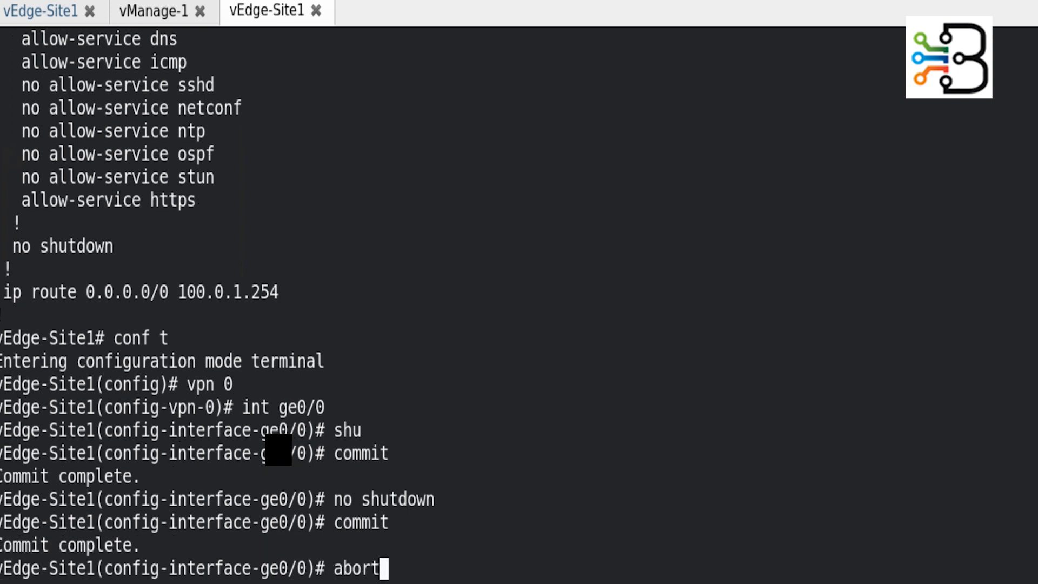
pyautogui.press('Return')
pyautogui.press('Return')
pyautogui.press('Return')
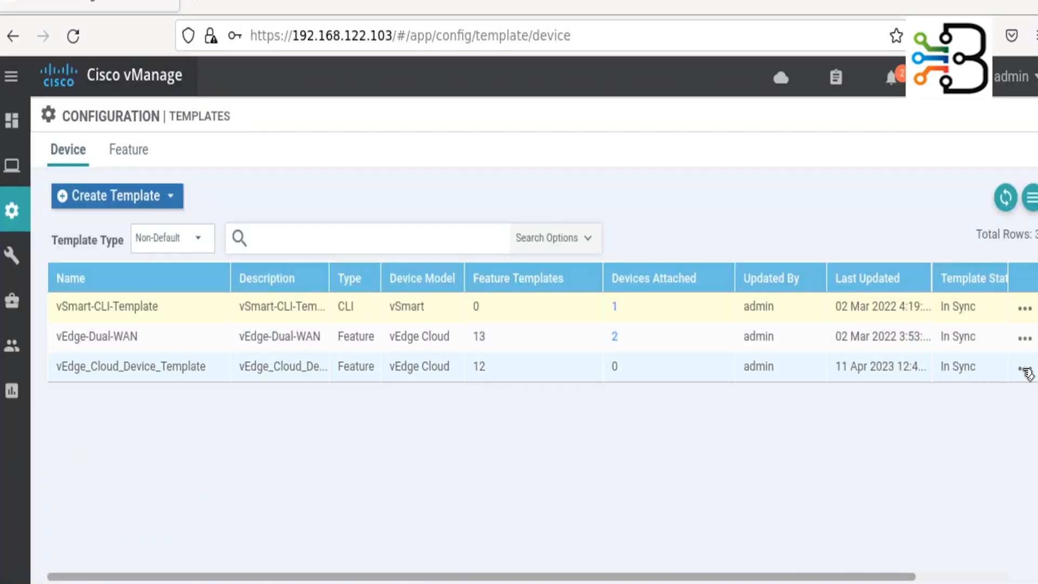
# - Attach device vEdge-Site1 (10.0.1.101) to vEdge_Cloud_Device_Template
pyautogui.click(1026, 370)
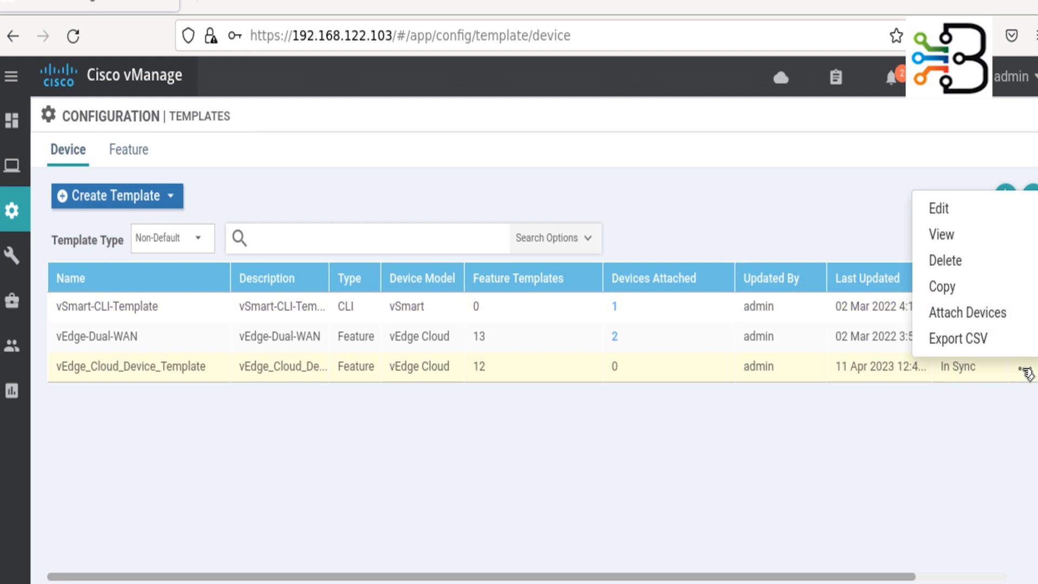
pyautogui.click(998, 318)
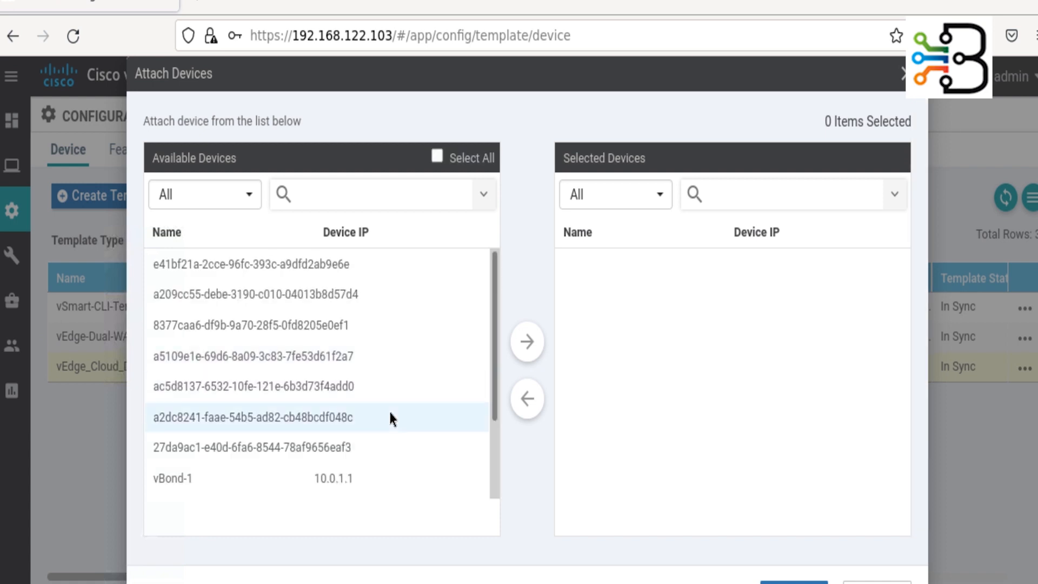
pyautogui.scroll(-3, 390, 416)
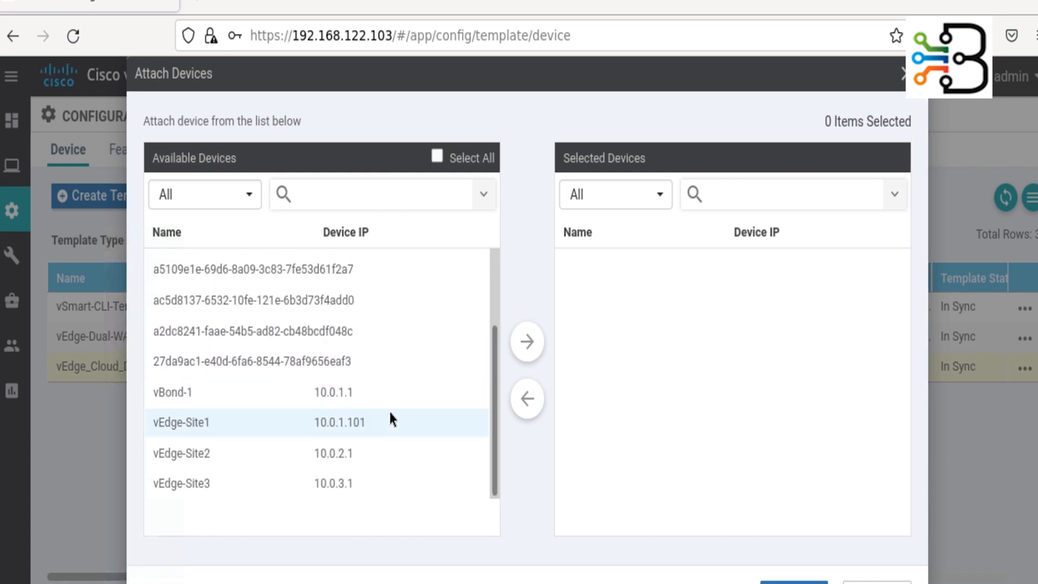
pyautogui.click(342, 428)
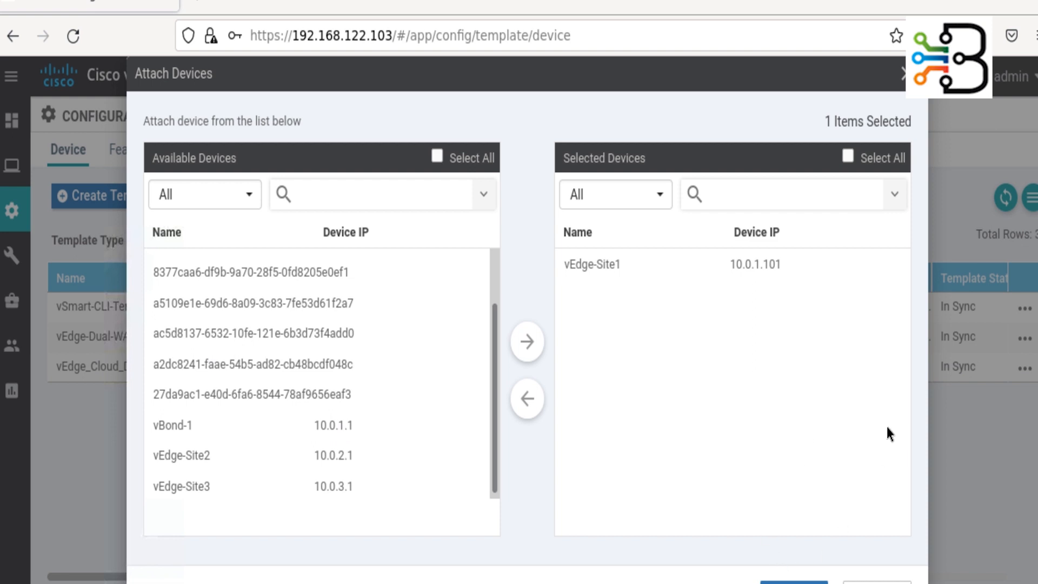
pyautogui.hotkey('ctrl', '-')
pyautogui.hotkey('ctrl', '-')
pyautogui.click(820, 530)
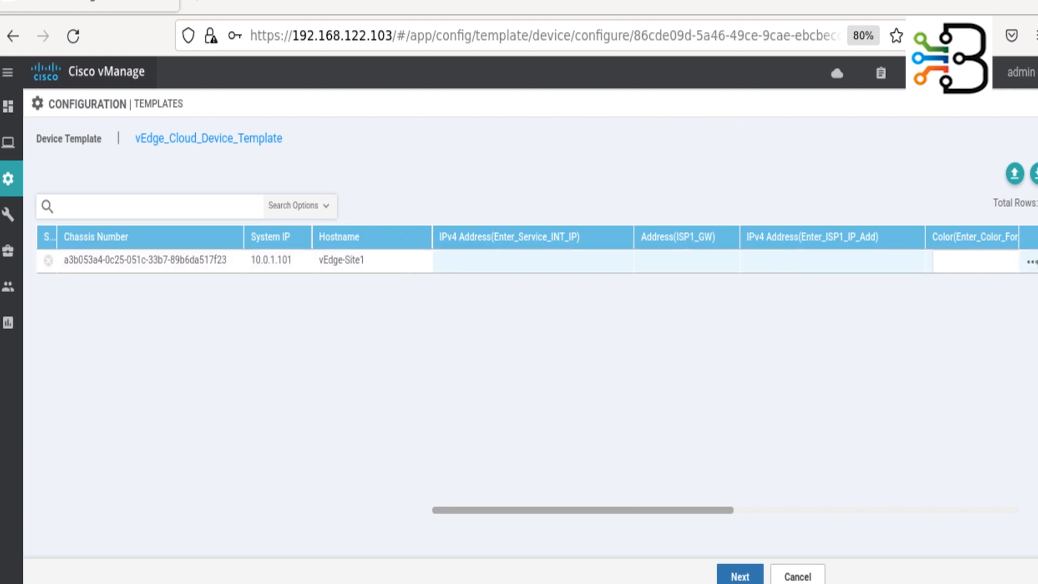
# - Open Edit Device Template for the vEdge-Site1 row to show its empty variable fields
pyautogui.click(1031, 262)
pyautogui.click(1000, 293)
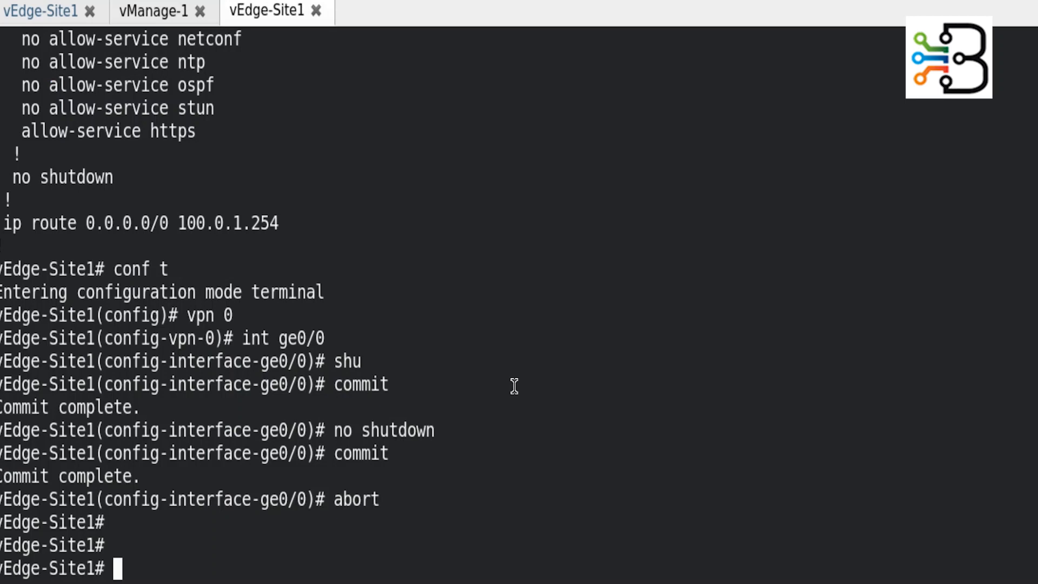
# - Copy 192.168.101.1/24 from the VPN 1 running config into the Service_INT_IP field
pyautogui.press('Return')
pyautogui.press('Return')
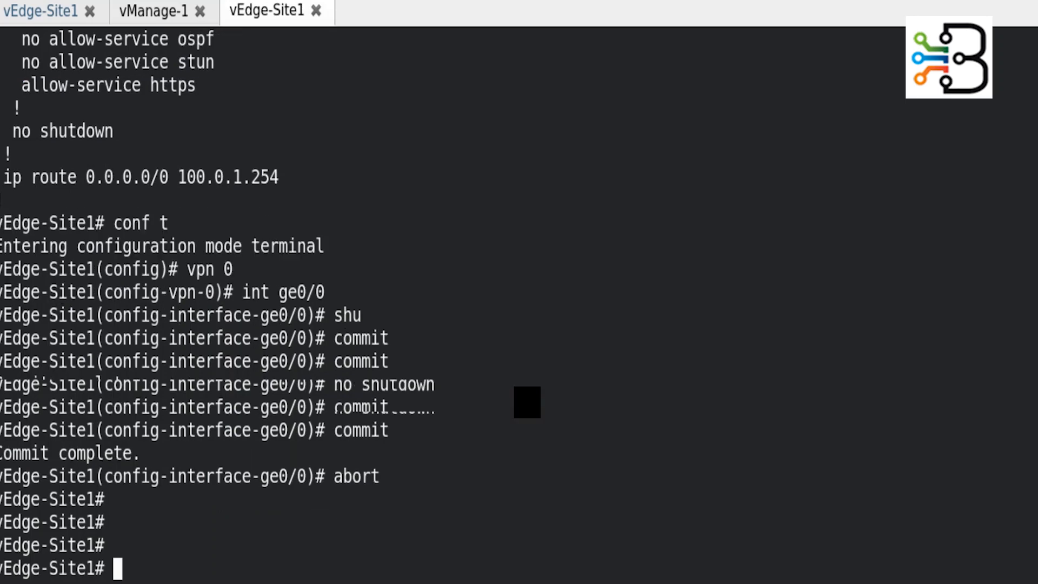
pyautogui.write('sho run vpn 1')
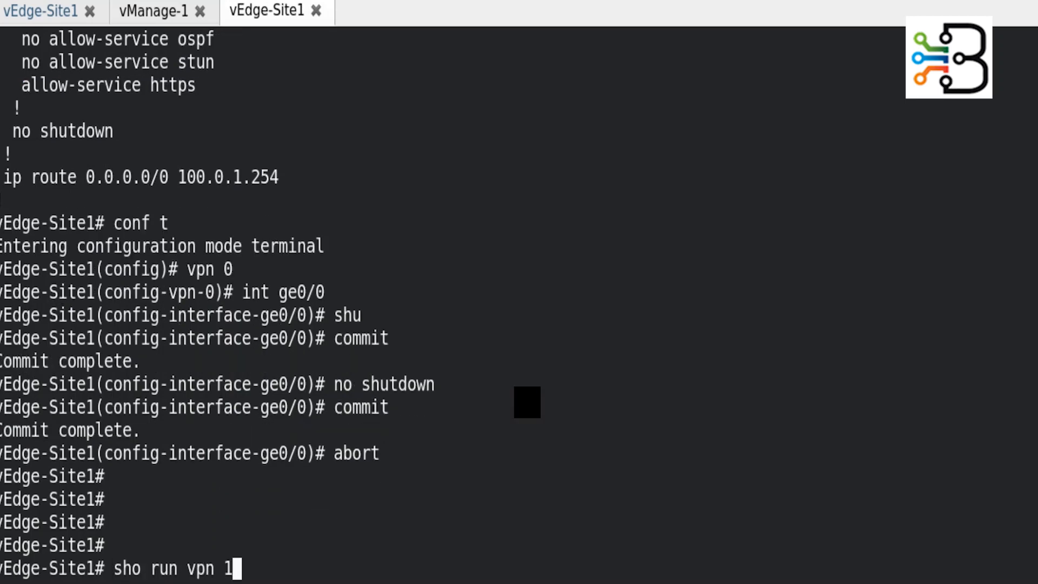
pyautogui.press('Return')
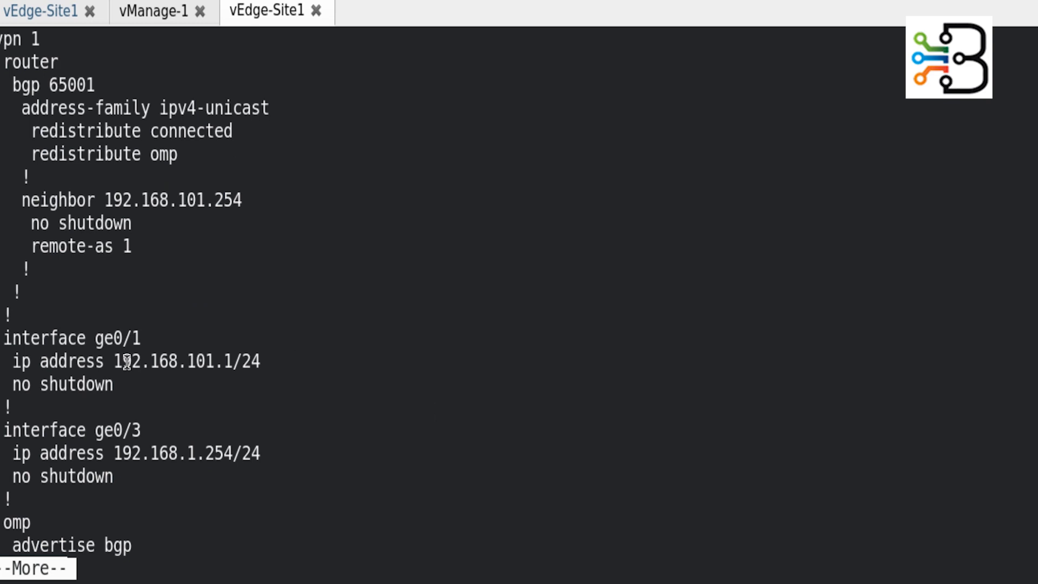
pyautogui.moveTo(113, 361); pyautogui.dragTo(263, 361)
pyautogui.hotkey('ctrl', 'c')
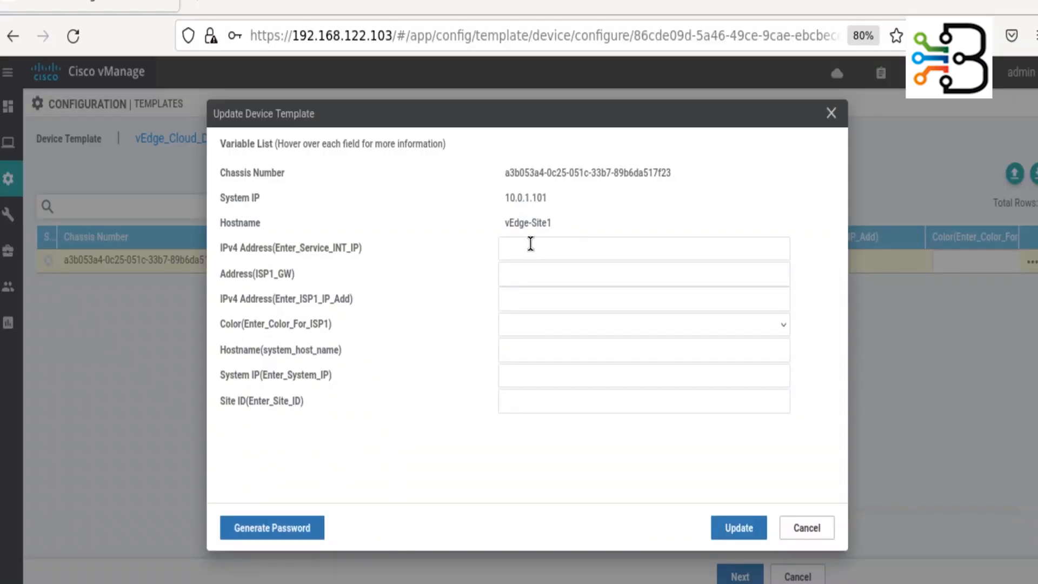
pyautogui.click(530, 248)
pyautogui.hotkey('ctrl', 'v')
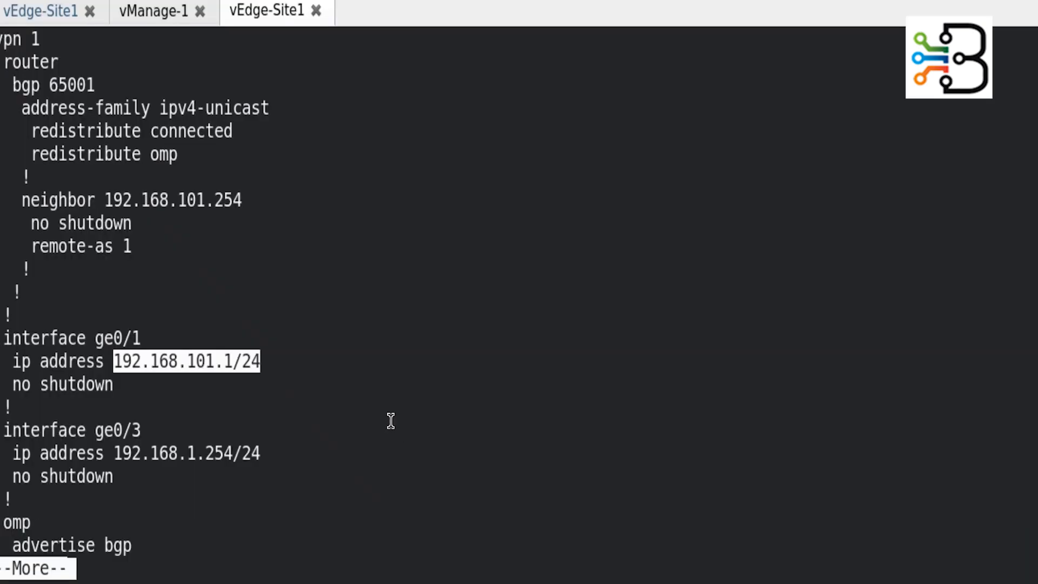
# - Display the VPN 0 running config and copy the default gateway 100.0.1.254
pyautogui.write('q')
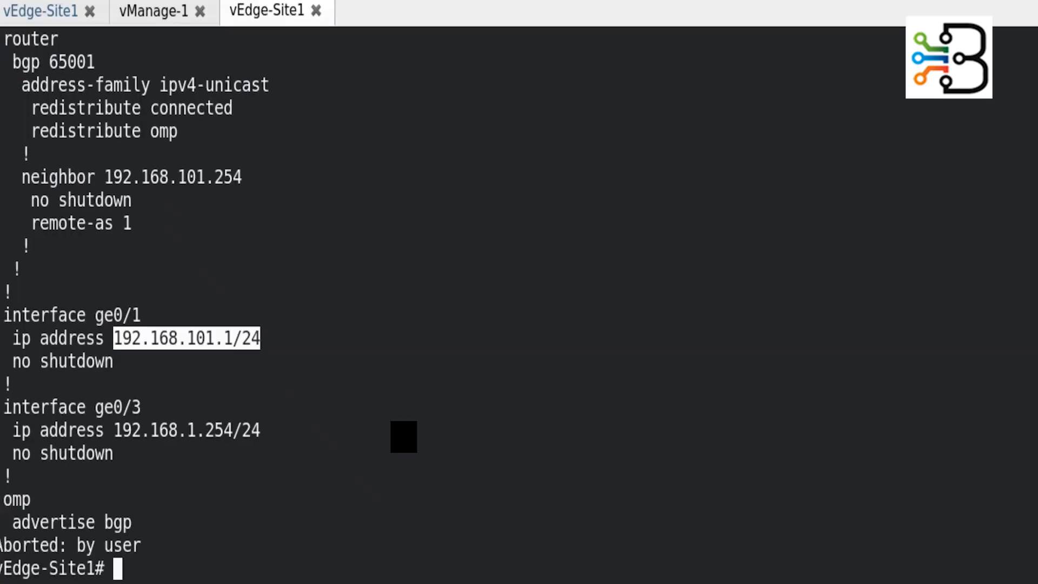
pyautogui.write('sho run n')
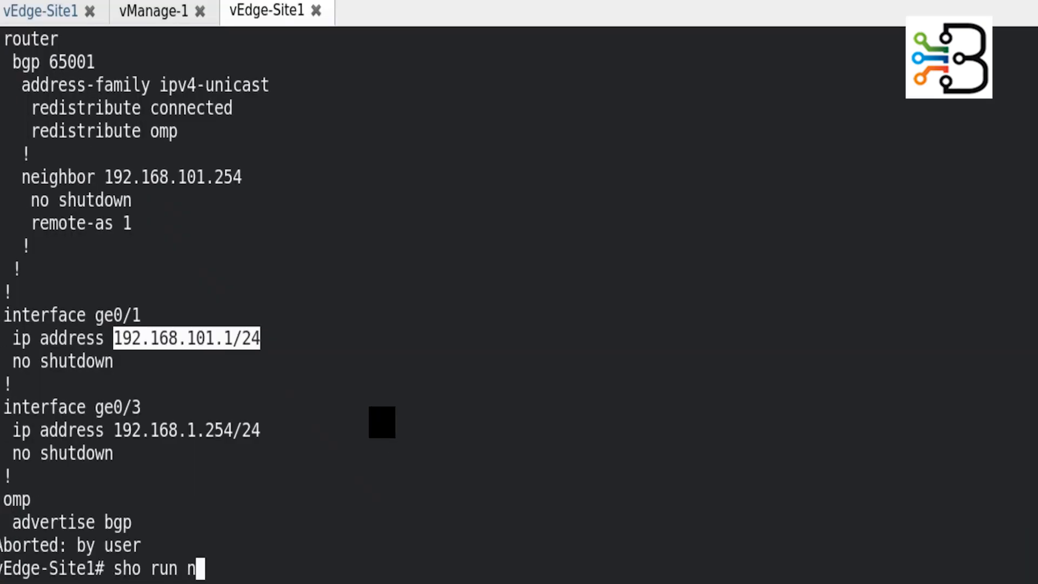
pyautogui.press('BackSpace')
pyautogui.write('vpn 0')
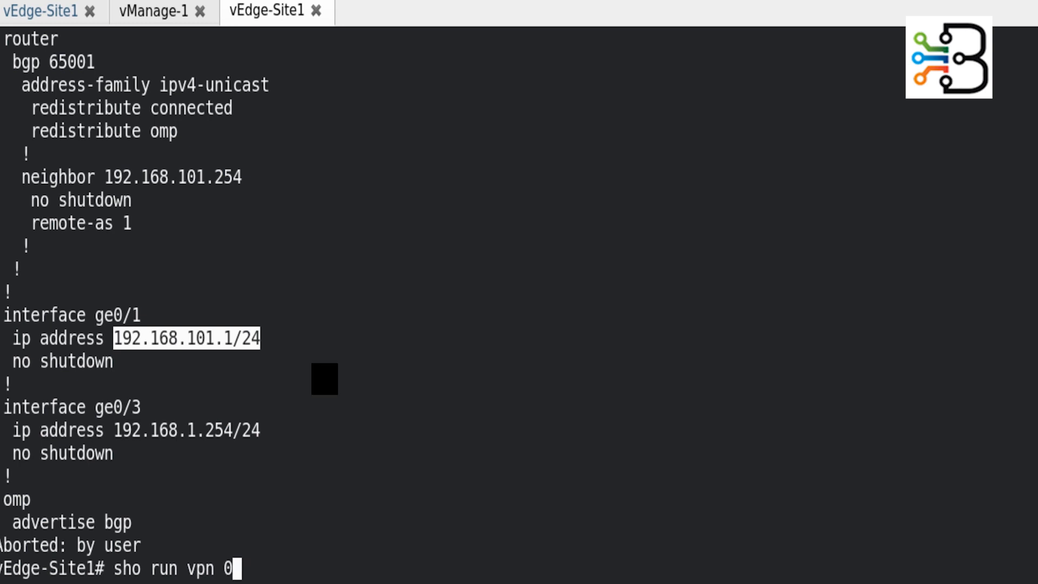
pyautogui.press('Return')
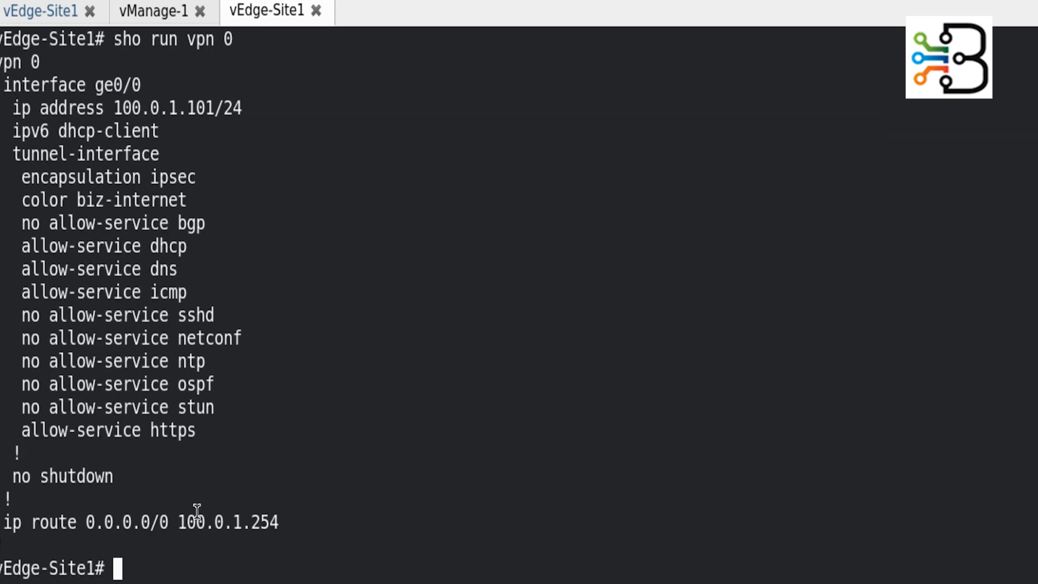
pyautogui.moveTo(180, 522); pyautogui.dragTo(278, 523)
pyautogui.hotkey('ctrl', 'c')
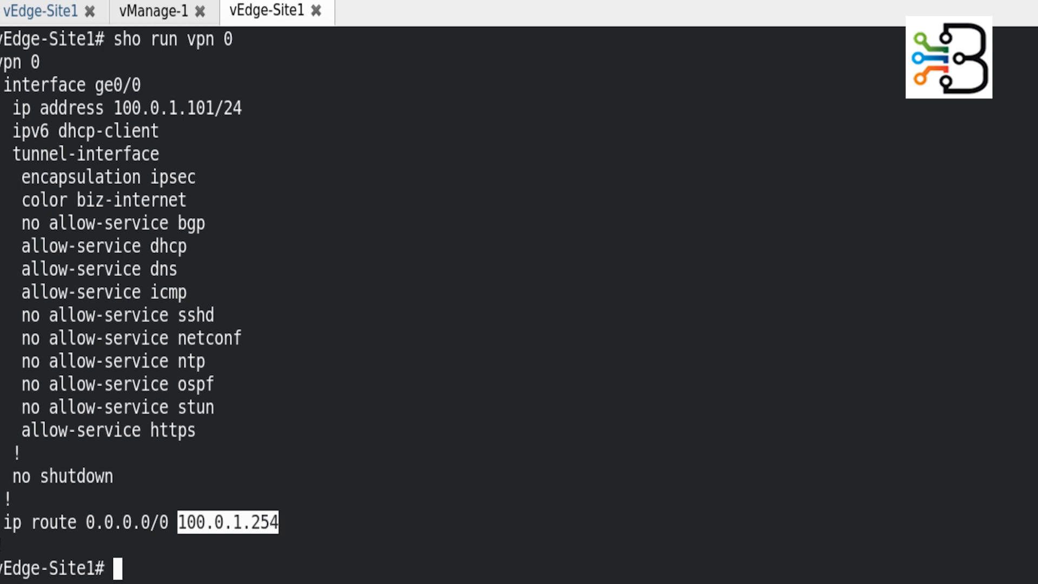
# - Fill ISP1 gateway 100.0.1.254 and ISP1 IPv4 address 100.0.1.101/24 from the CLI
pyautogui.hotkey('alt', 'Tab')
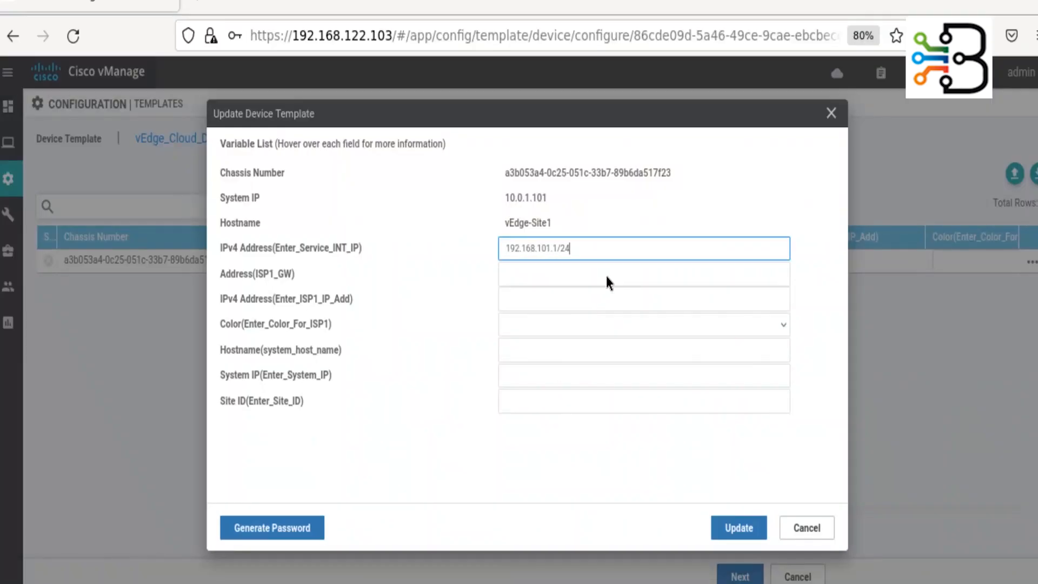
pyautogui.click(553, 279)
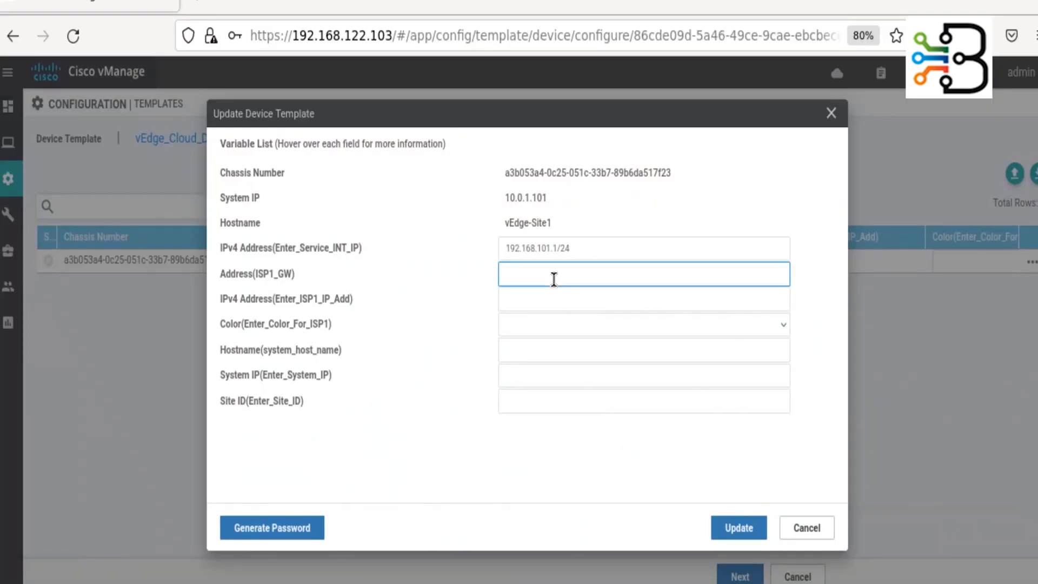
pyautogui.hotkey('ctrl', 'v')
pyautogui.hotkey('alt', 'Tab')
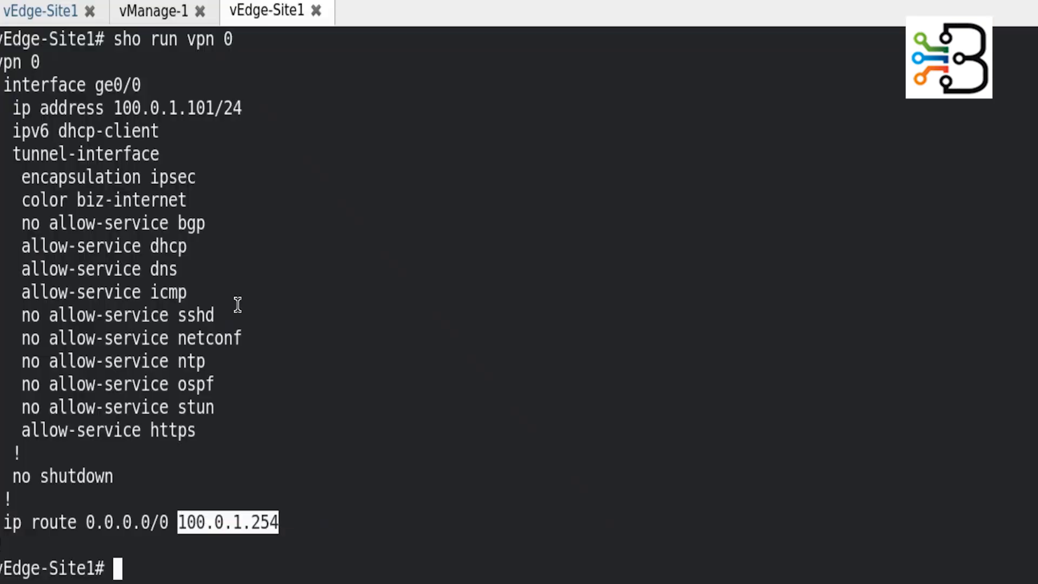
pyautogui.moveTo(115, 108); pyautogui.dragTo(242, 112)
pyautogui.hotkey('ctrl', 'c')
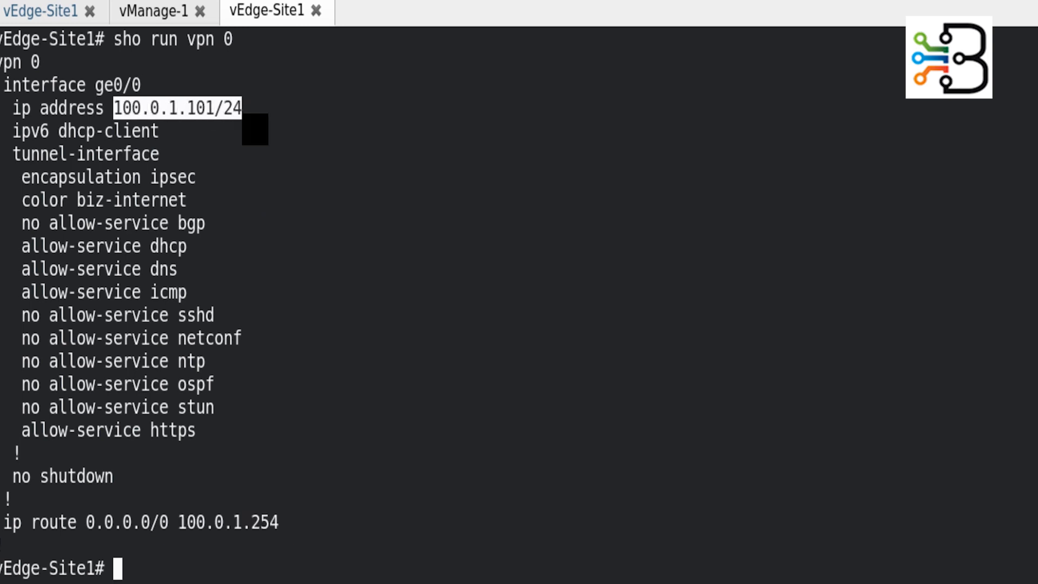
pyautogui.hotkey('alt', 'Tab')
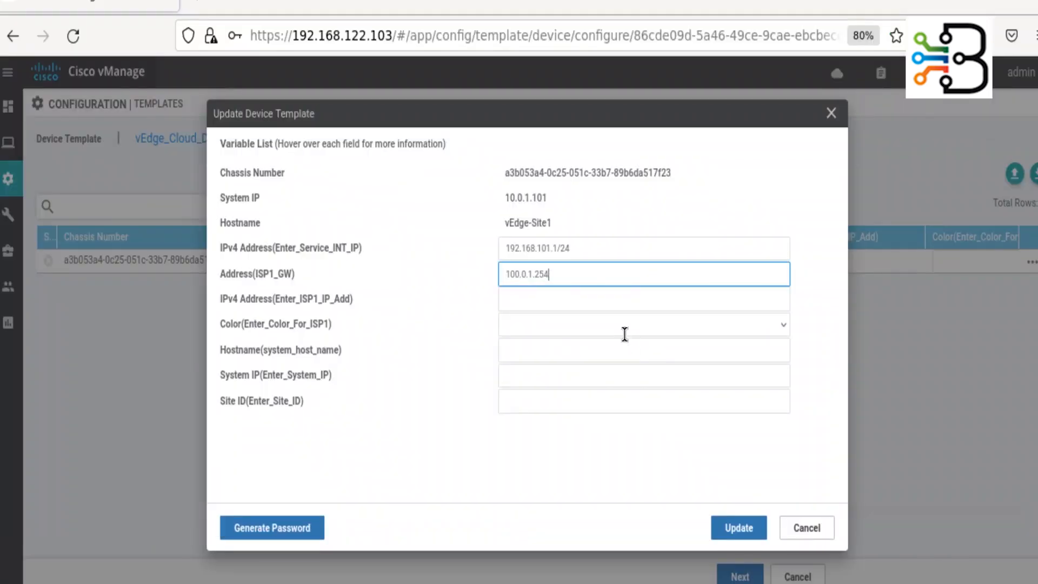
pyautogui.click(573, 299)
pyautogui.hotkey('ctrl', 'v')
# - Set the ISP1 color to biz-internet and the hostname to vEdge1
pyautogui.click(779, 326)
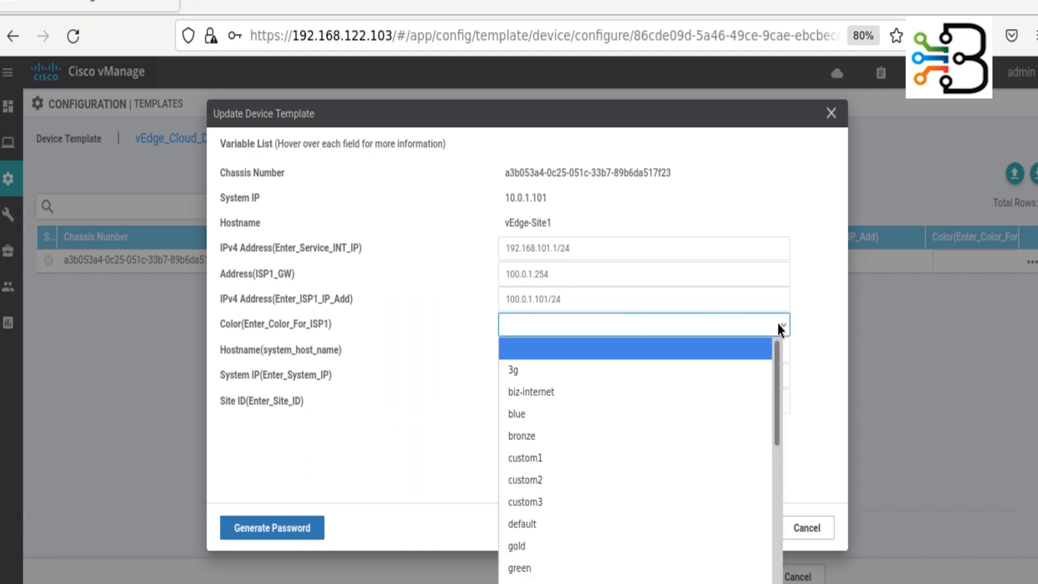
pyautogui.click(573, 393)
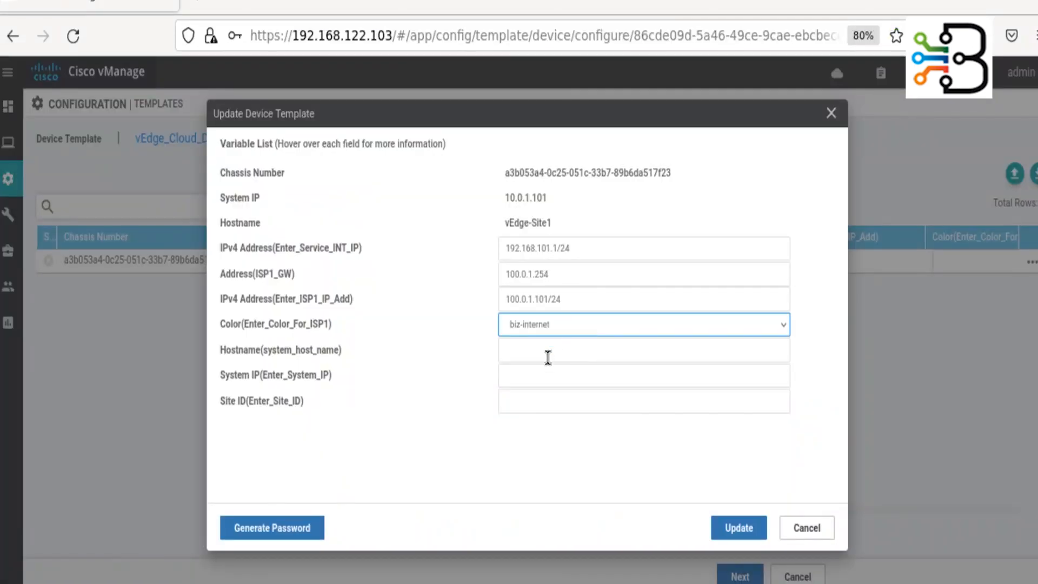
pyautogui.click(548, 357)
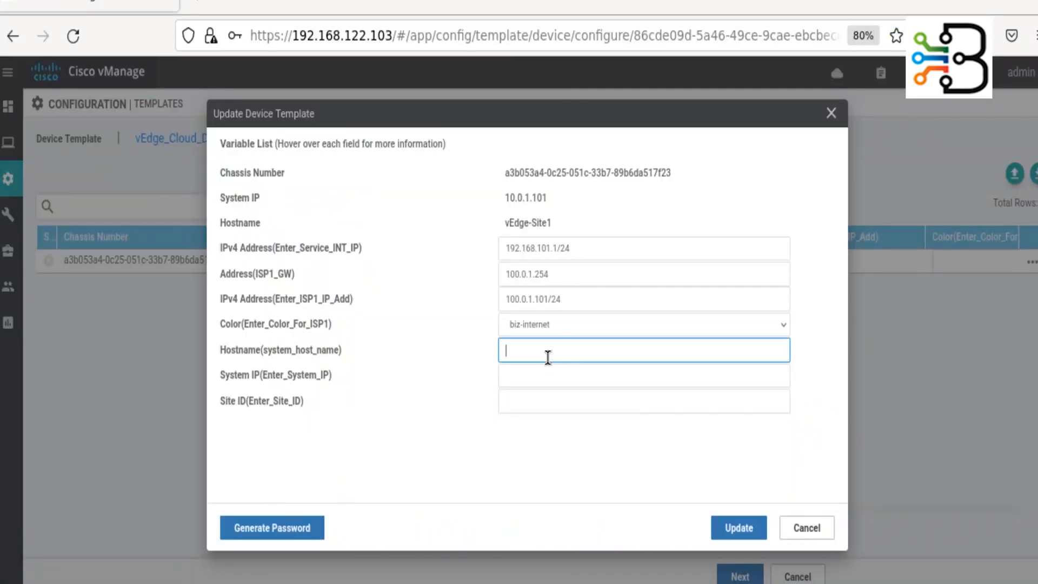
pyautogui.write('vE')
pyautogui.press('BackSpace')
pyautogui.write('Edge1')
# - Enter system IP 10.0.1.101 copied from the CLI and site ID 1, then update
pyautogui.click(547, 378)
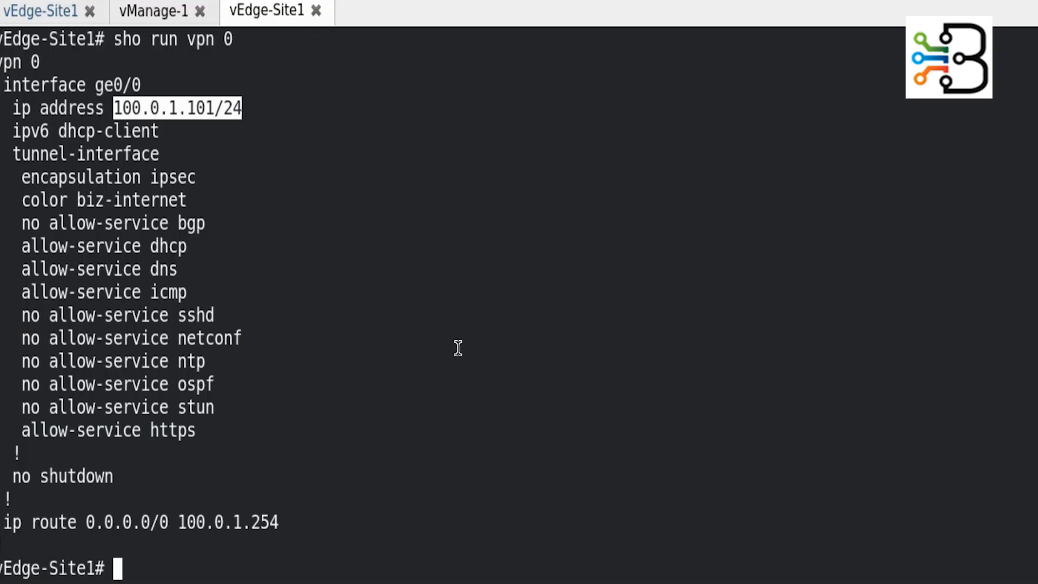
pyautogui.write('sho run sys')
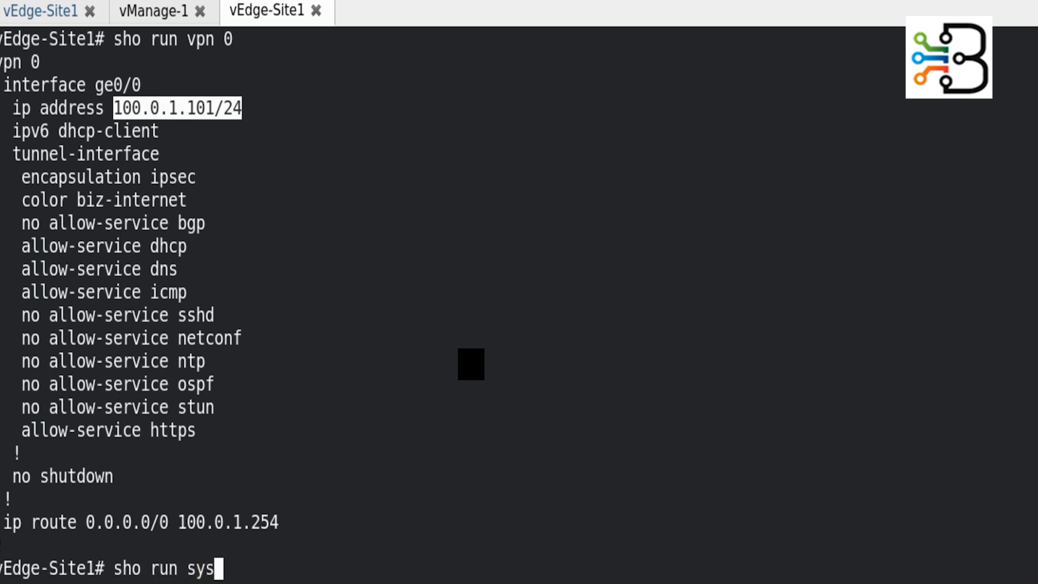
pyautogui.press('Return')
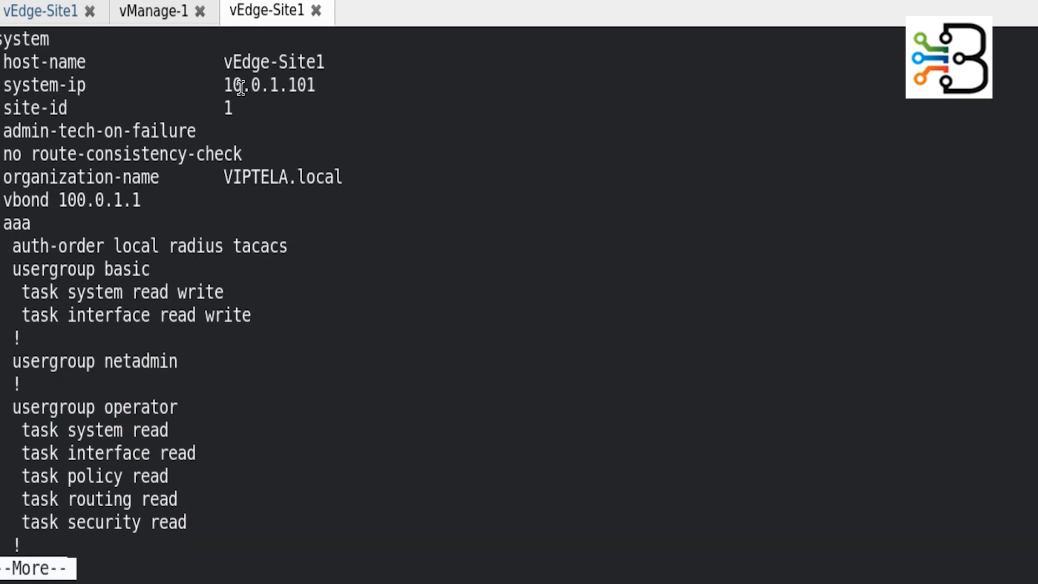
pyautogui.moveTo(225, 85); pyautogui.dragTo(322, 85)
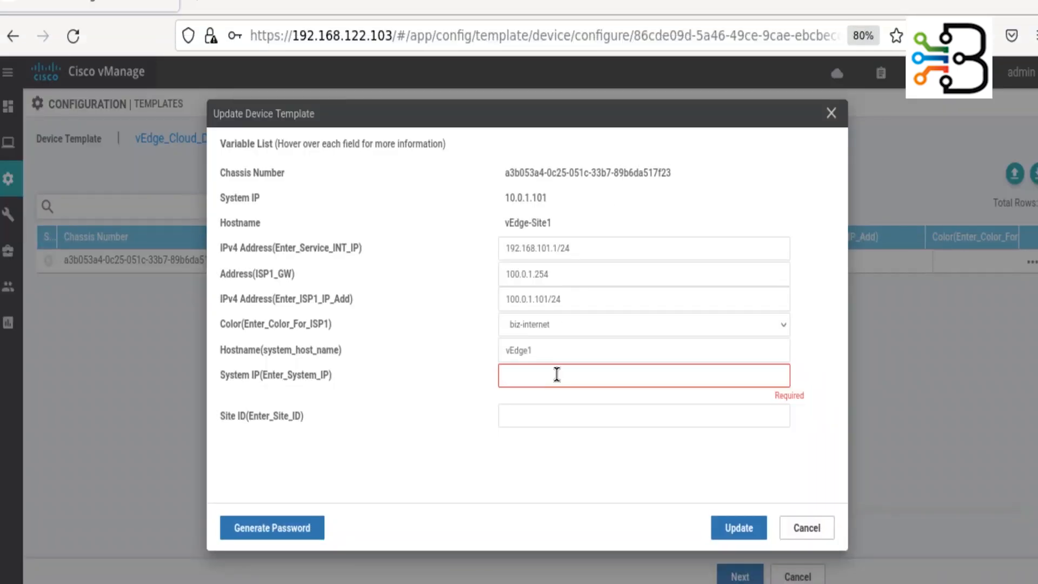
pyautogui.click(557, 375)
pyautogui.write('10.0.1.101')
pyautogui.click(550, 401)
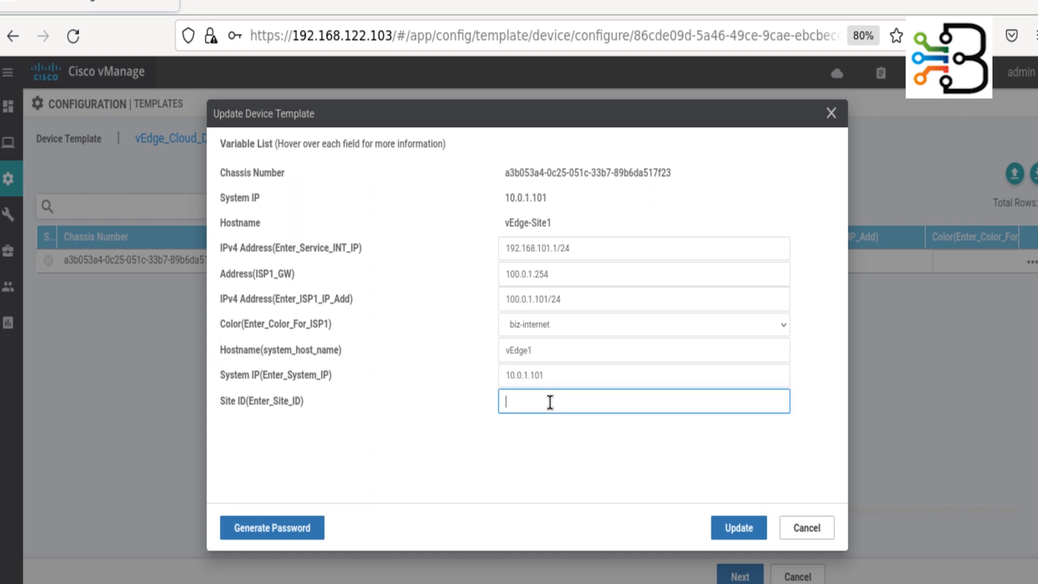
pyautogui.write('1')
pyautogui.click(743, 532)
# - Preview the generated configuration for vEdge-Site1 and review its system settings
pyautogui.click(740, 575)
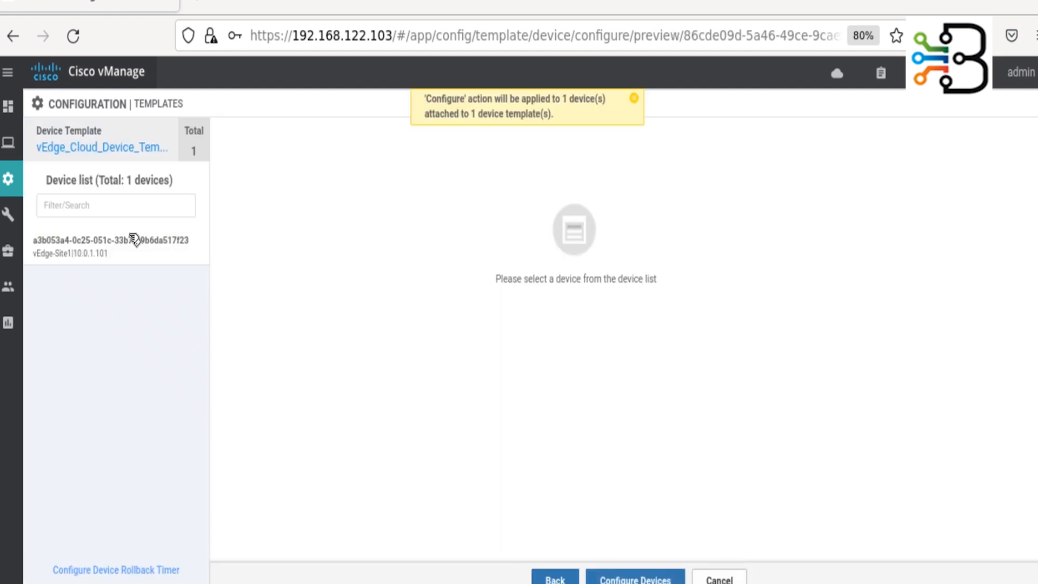
pyautogui.click(119, 248)
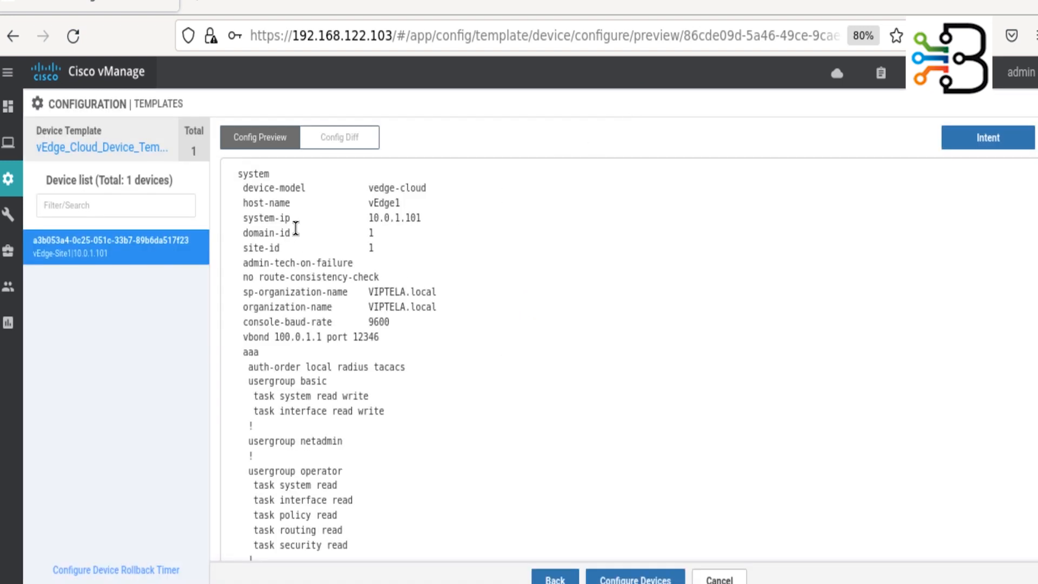
pyautogui.moveTo(270, 217); pyautogui.dragTo(332, 367)
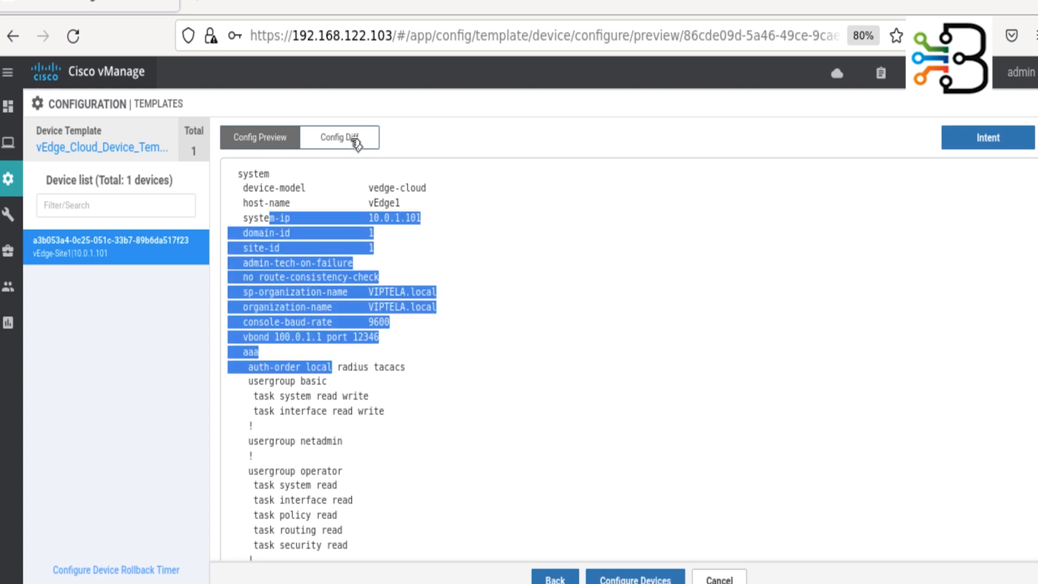
# - Compare host-name vEdge-Site1 versus vEdge1 in Config Diff, then return to Config Preview
pyautogui.click(354, 141)
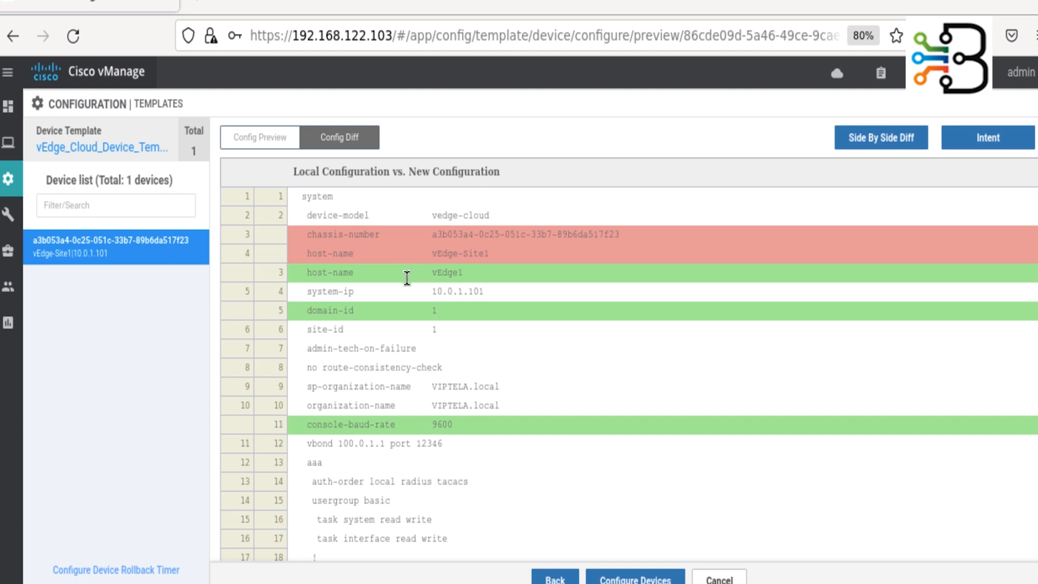
pyautogui.moveTo(481, 277); pyautogui.dragTo(307, 276)
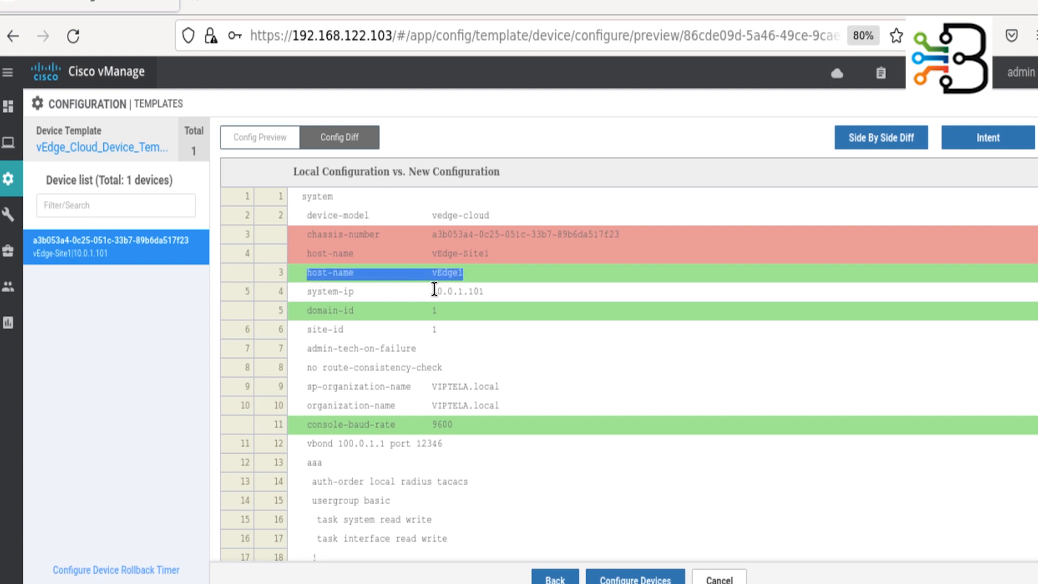
pyautogui.click(486, 262)
pyautogui.moveTo(489, 254); pyautogui.dragTo(292, 252)
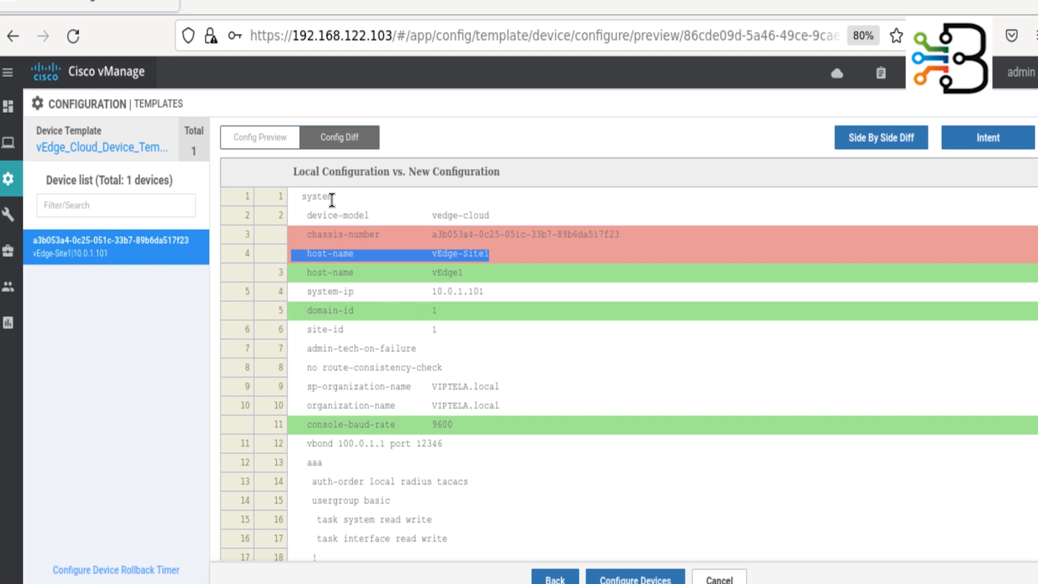
pyautogui.click(266, 141)
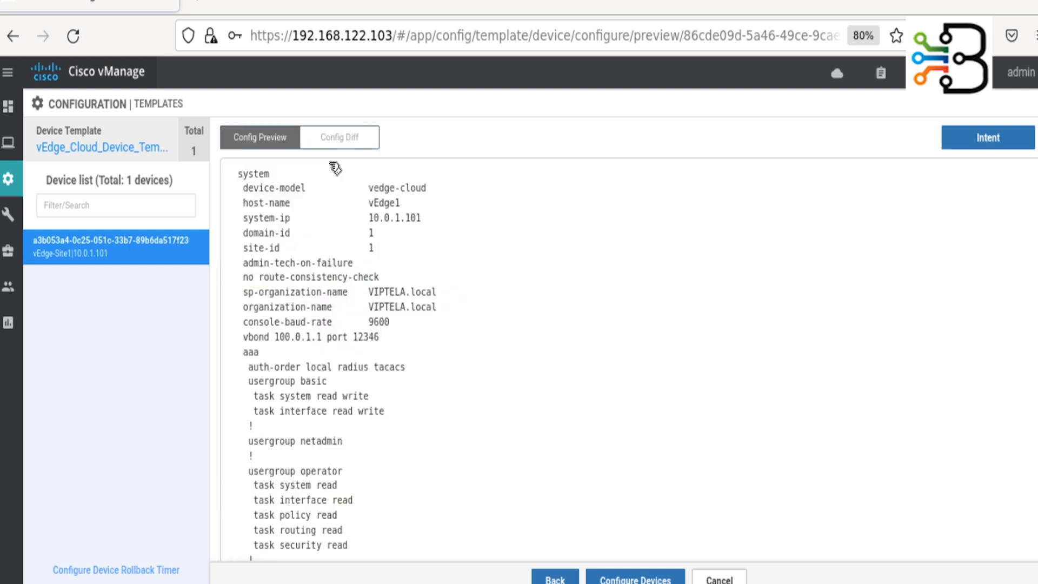
# - Push the template to vEdge-Site1, follow the task to Success, and see the vEdge1 prompt
pyautogui.click(649, 580)
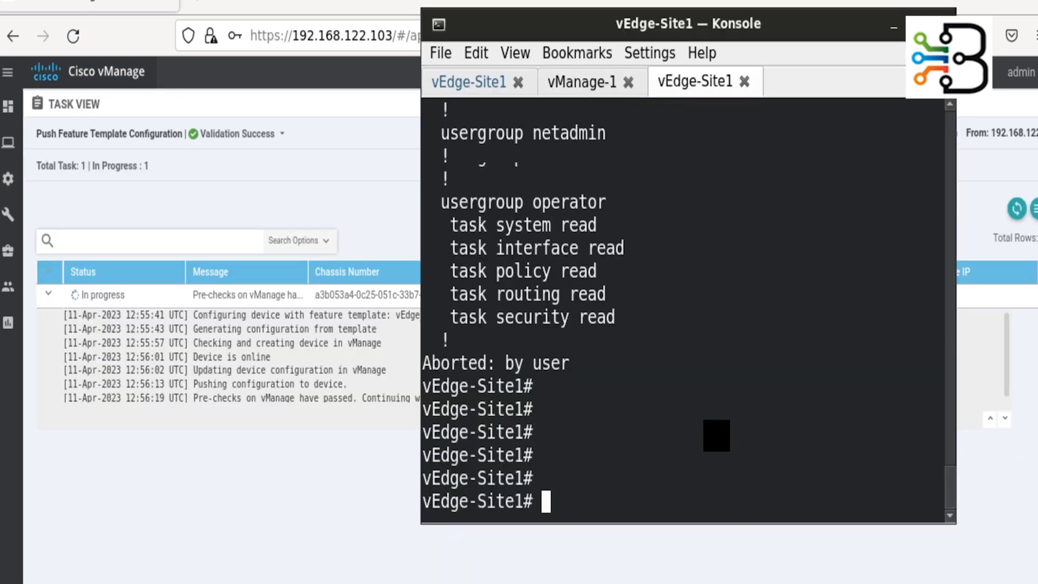
pyautogui.press('Return')
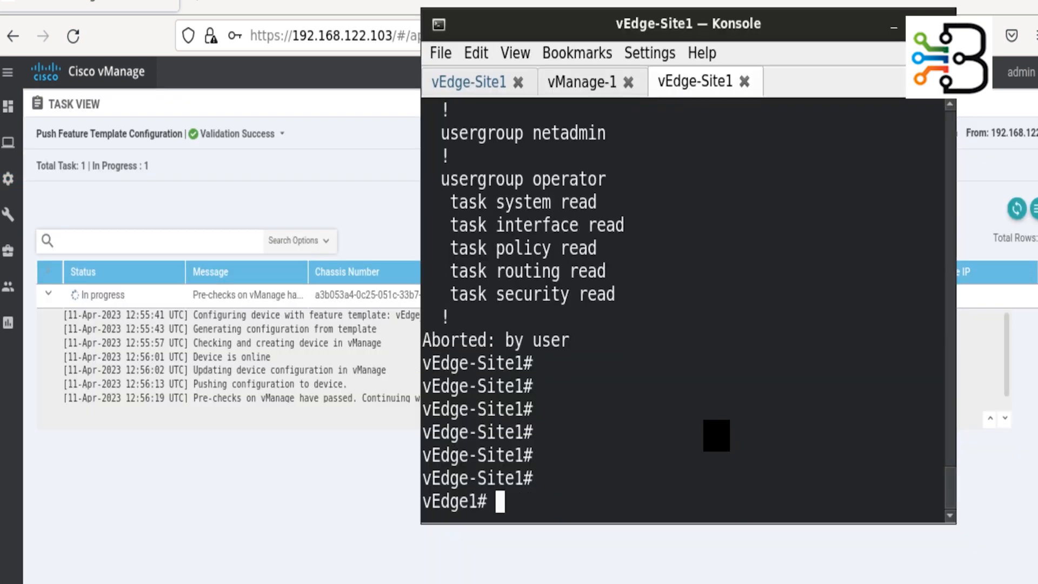
pyautogui.press('Return')
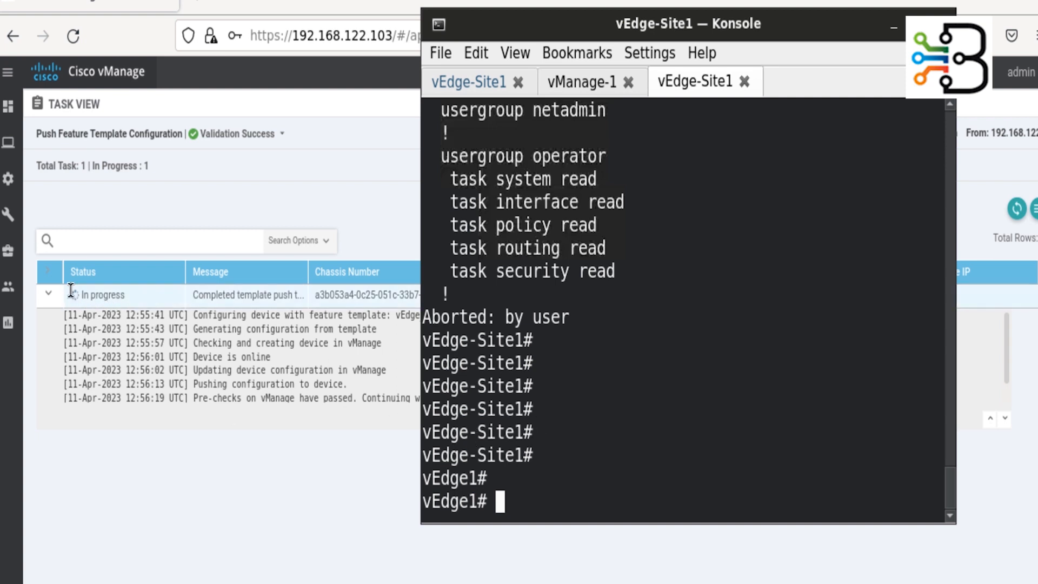
pyautogui.click(44, 353)
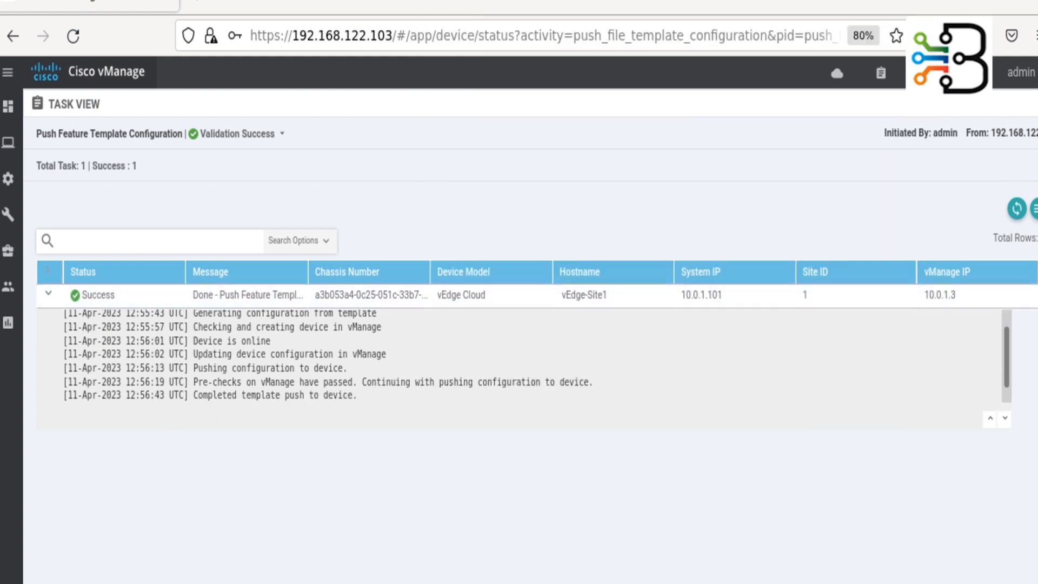
pyautogui.hotkey('alt', 'Tab')
pyautogui.press('Return')
pyautogui.press('Return')
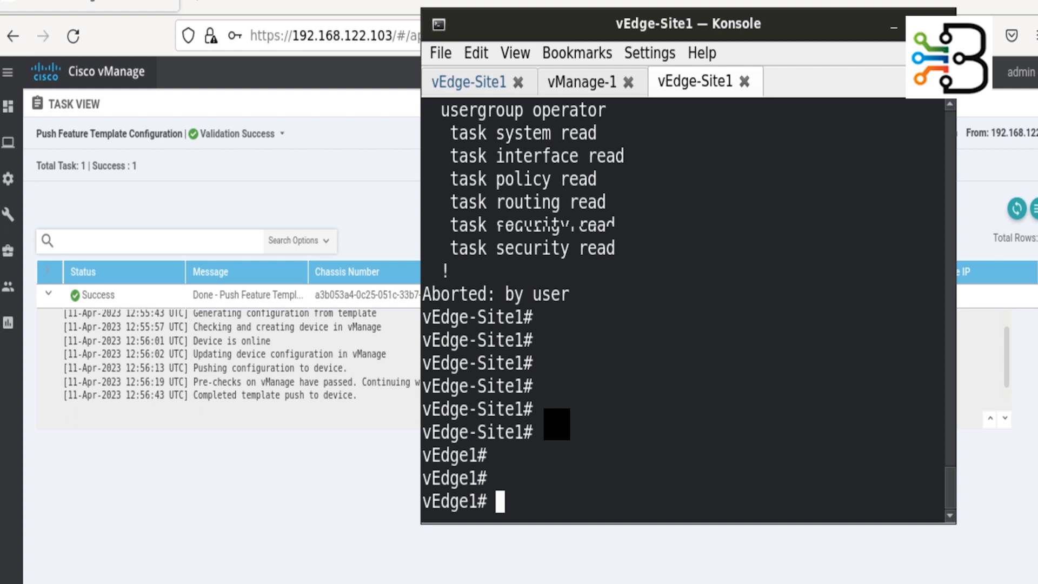
pyautogui.write('sho')
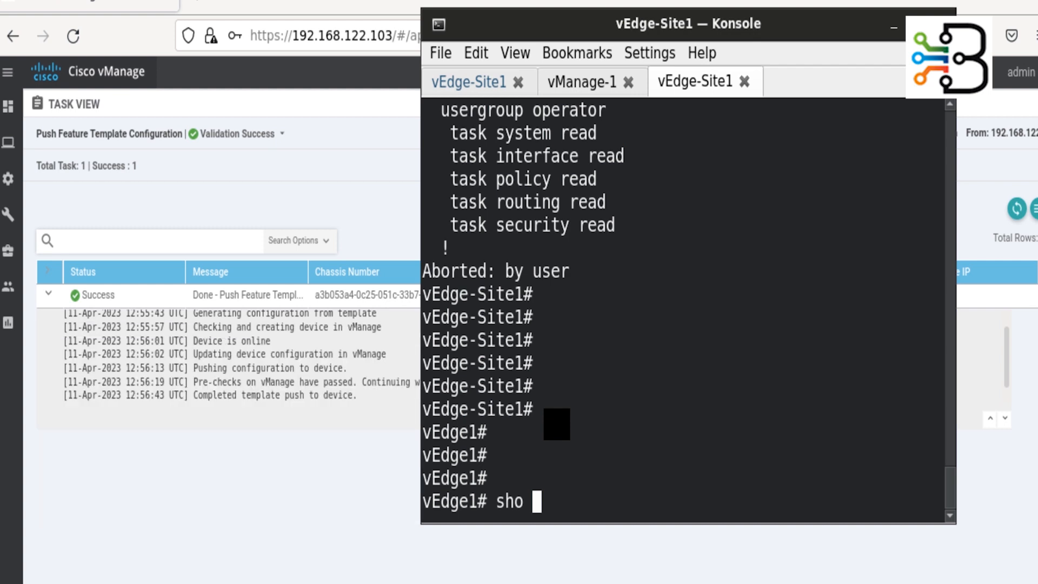
# - Show system status on vEdge1 and highlight vManaged true with vEdge_Cloud_Device_Template
pyautogui.write('sys')
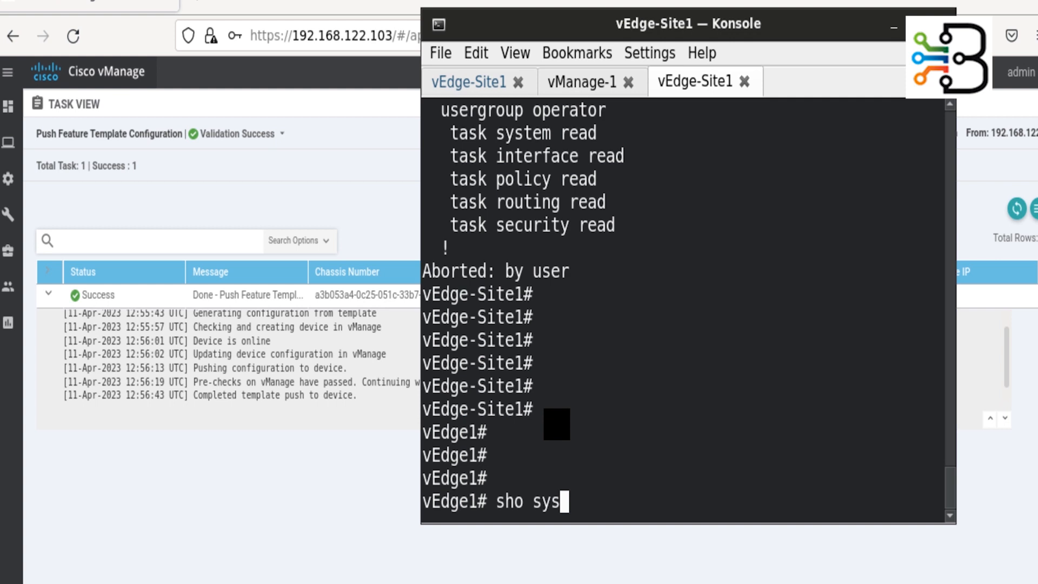
pyautogui.press('Tab')
pyautogui.write('st')
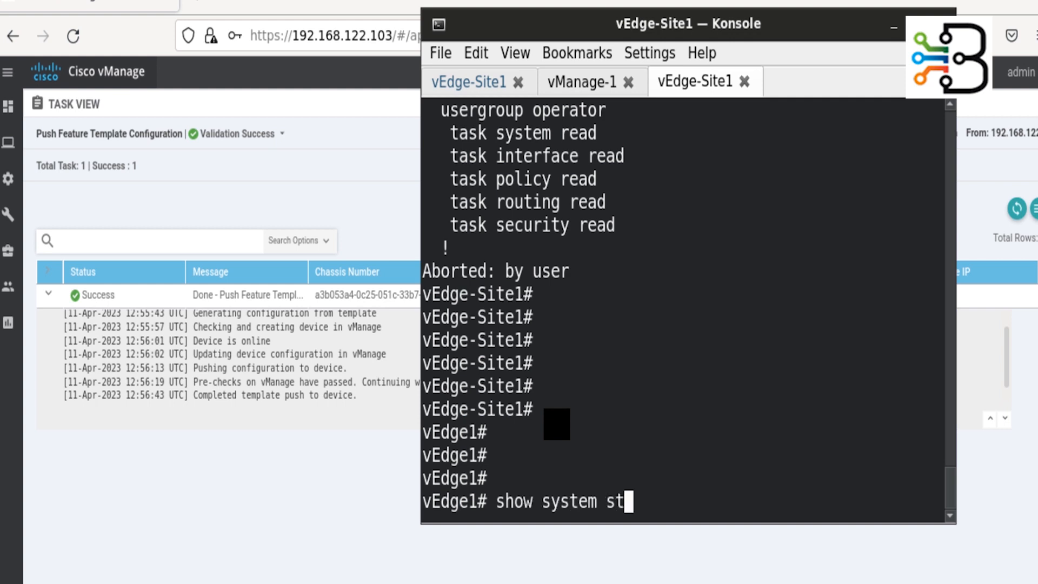
pyautogui.write('ata')
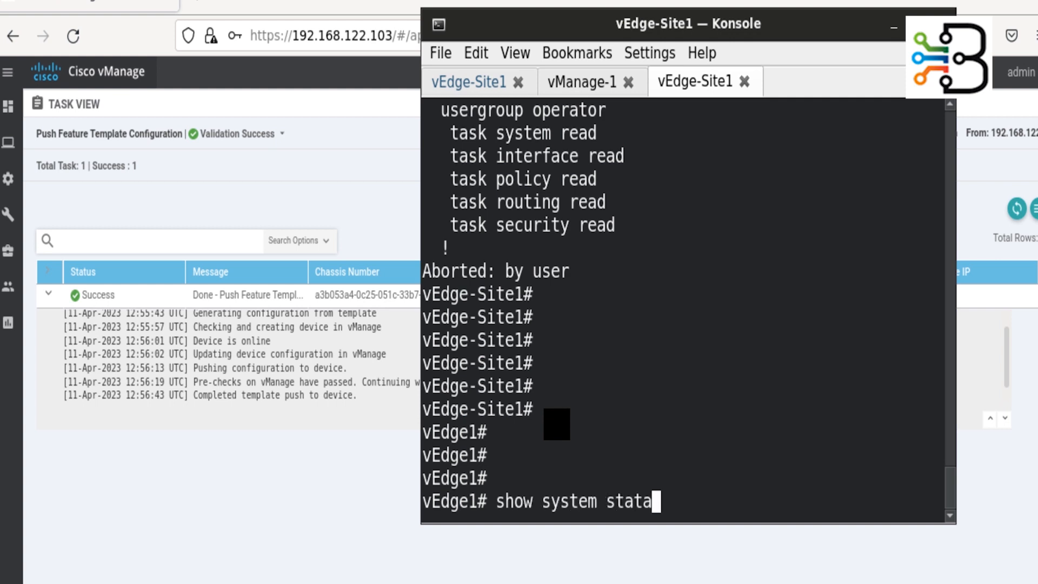
pyautogui.press('Return')
pyautogui.press('Up')
pyautogui.press('BackSpace')
pyautogui.write('us')
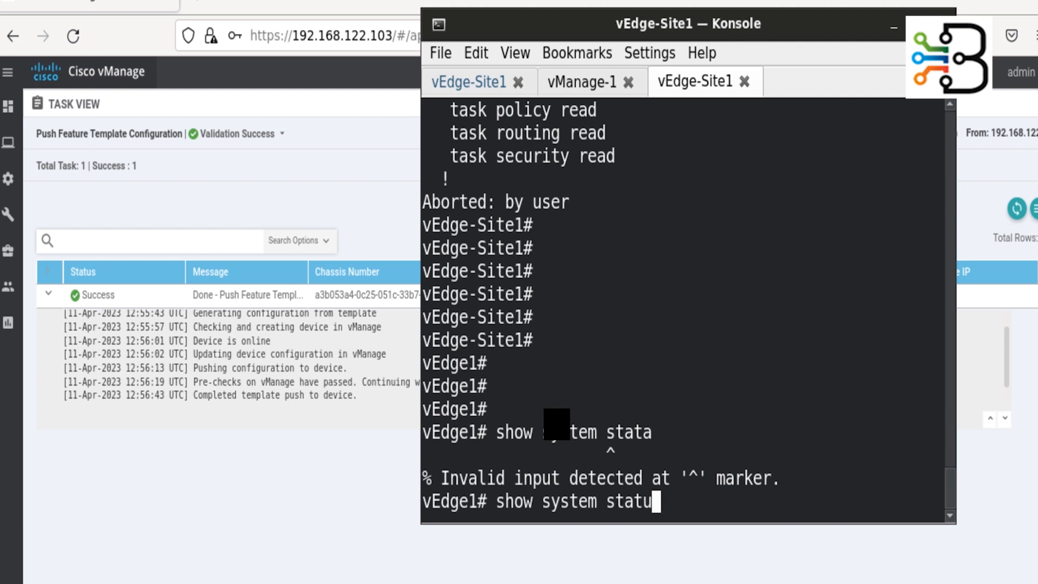
pyautogui.press('Return')
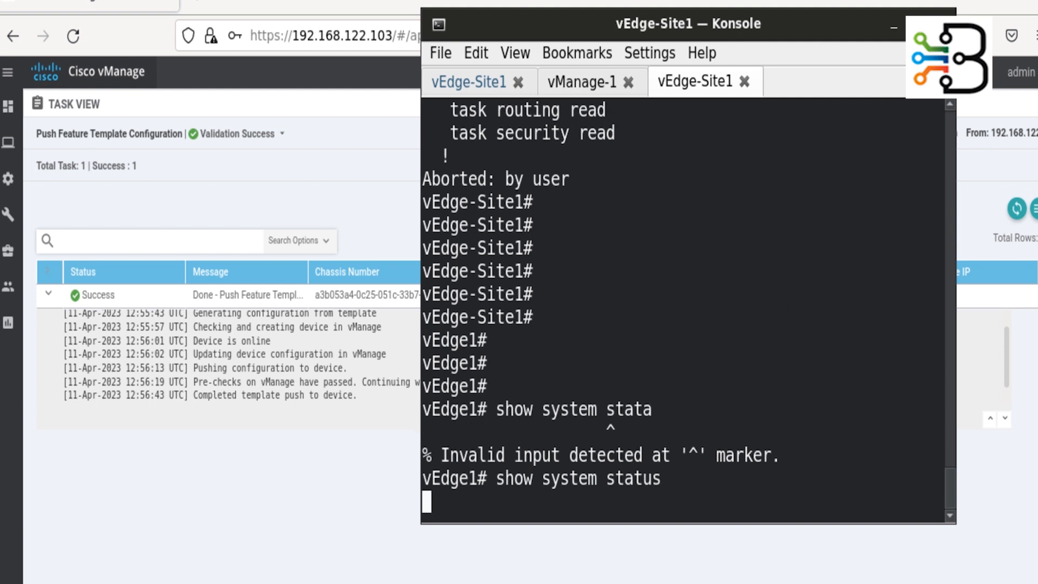
pyautogui.press('space')
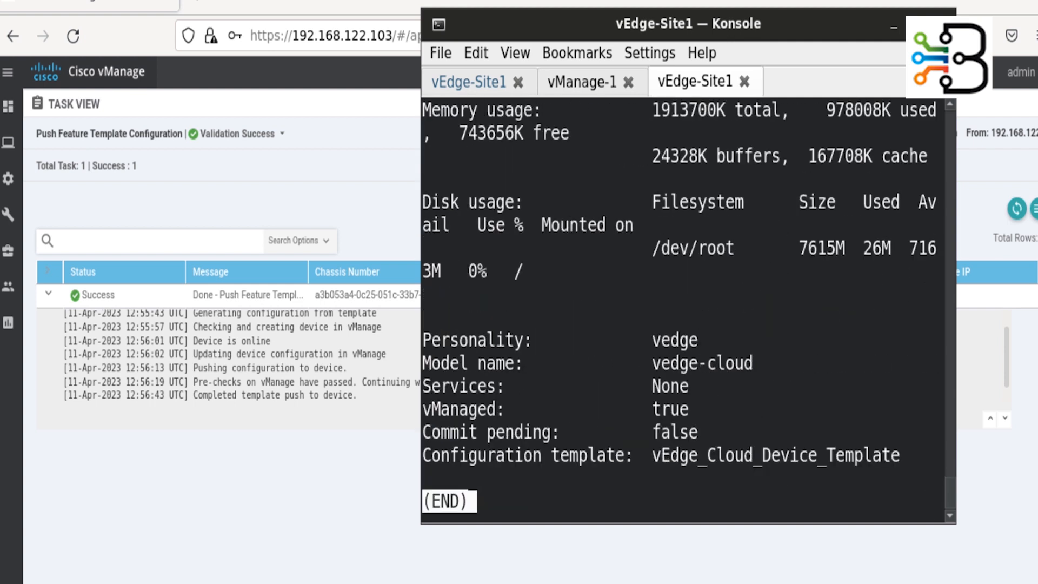
pyautogui.press('q')
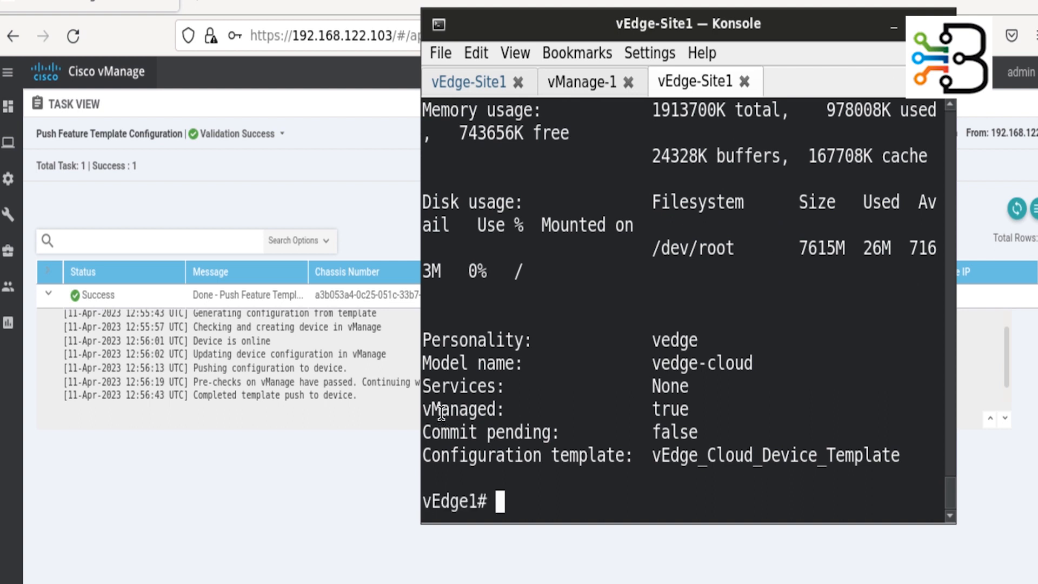
pyautogui.moveTo(441, 409); pyautogui.dragTo(702, 416)
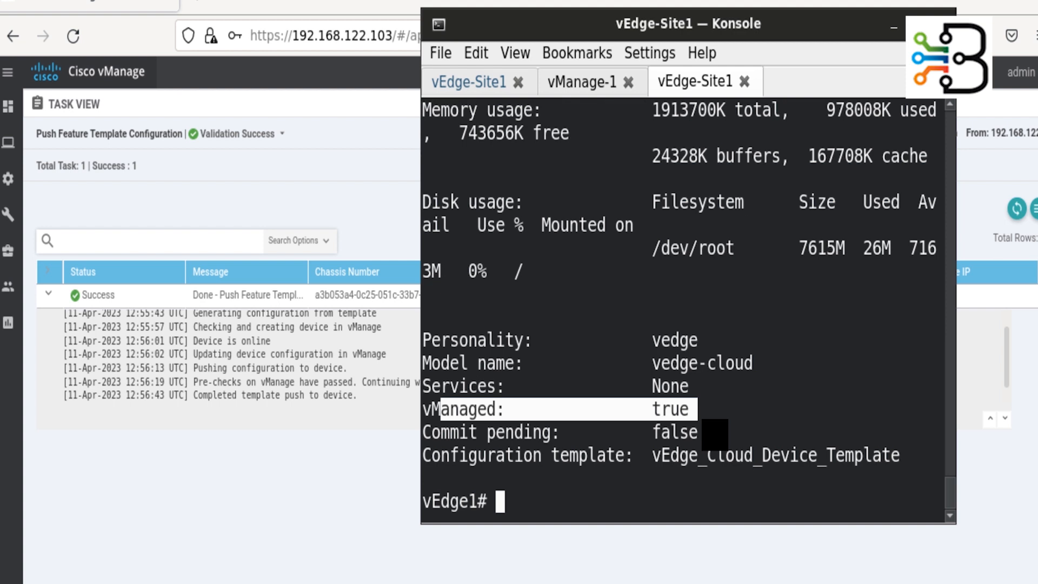
# - Display the VPN 0 running config and maximize the Konsole window
pyautogui.write('sho ru')
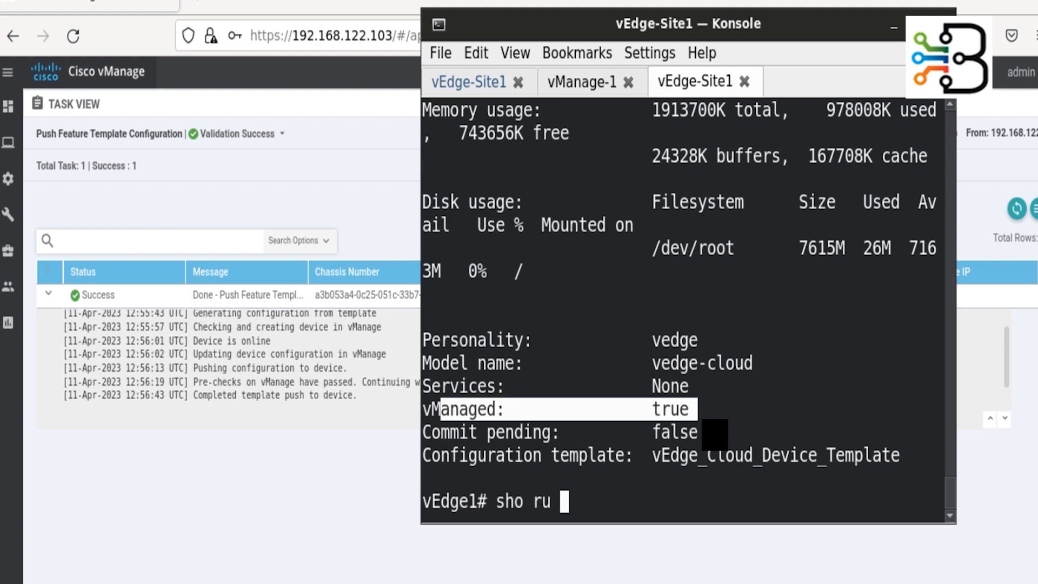
pyautogui.write('n vpn 0')
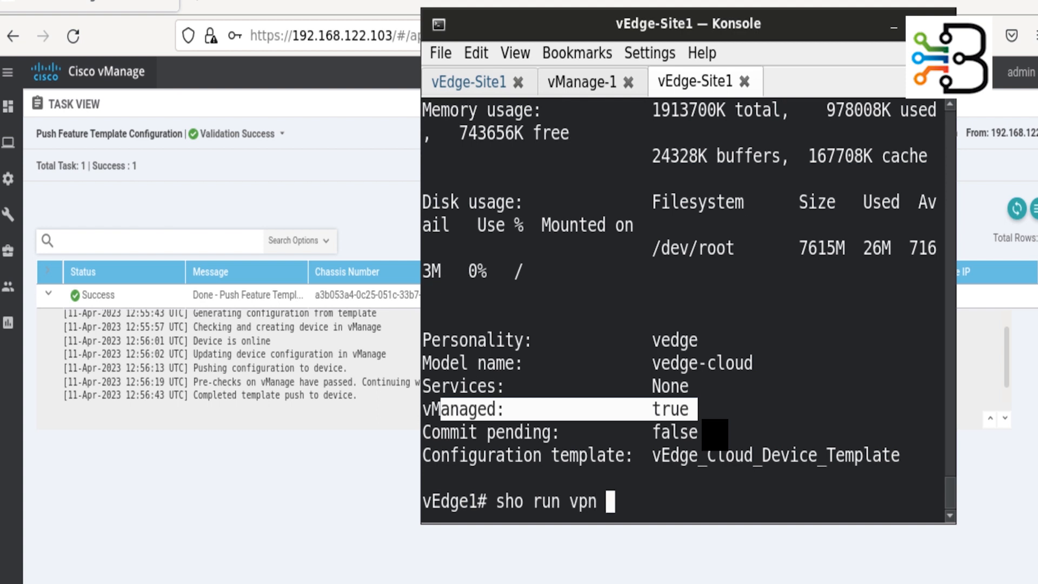
pyautogui.press('Return')
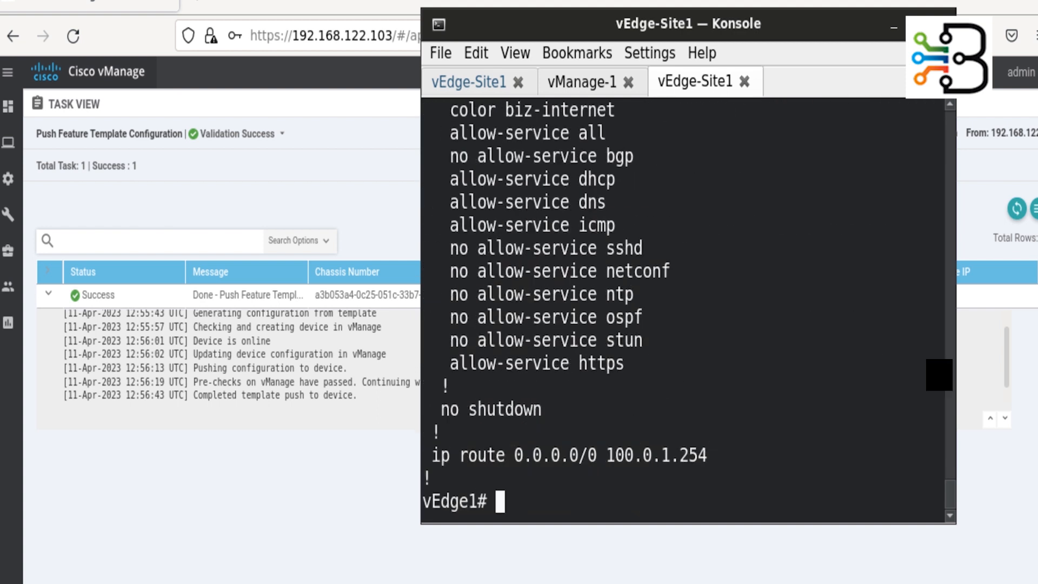
pyautogui.click(918, 25)
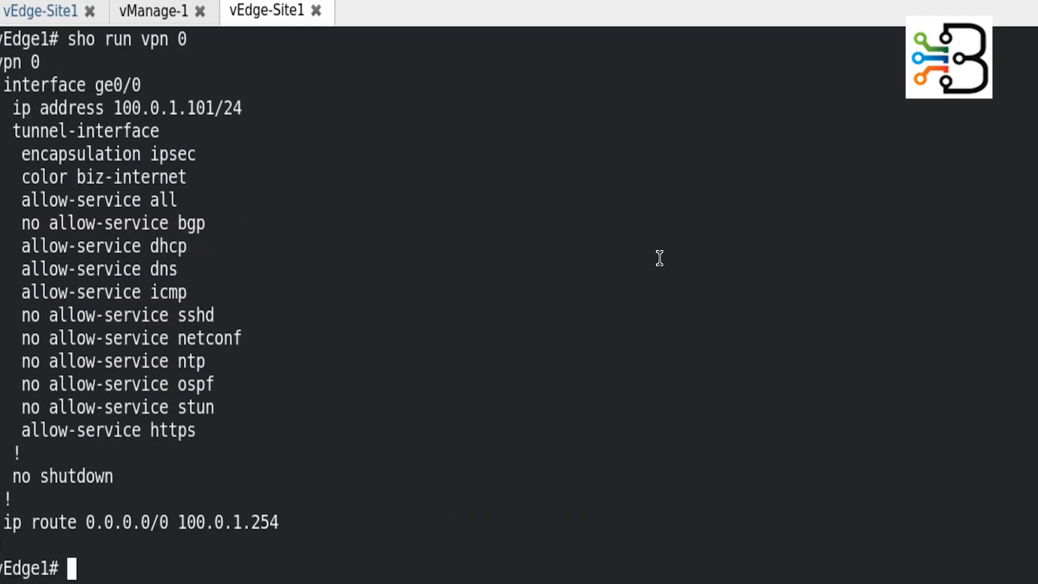
# - Try committing a ge0/0 shutdown in VPN 0, see it refused as vManaged, and abort
pyautogui.write('conf t')
pyautogui.press('Return')
pyautogui.write('vpn 0')
pyautogui.press('Return')
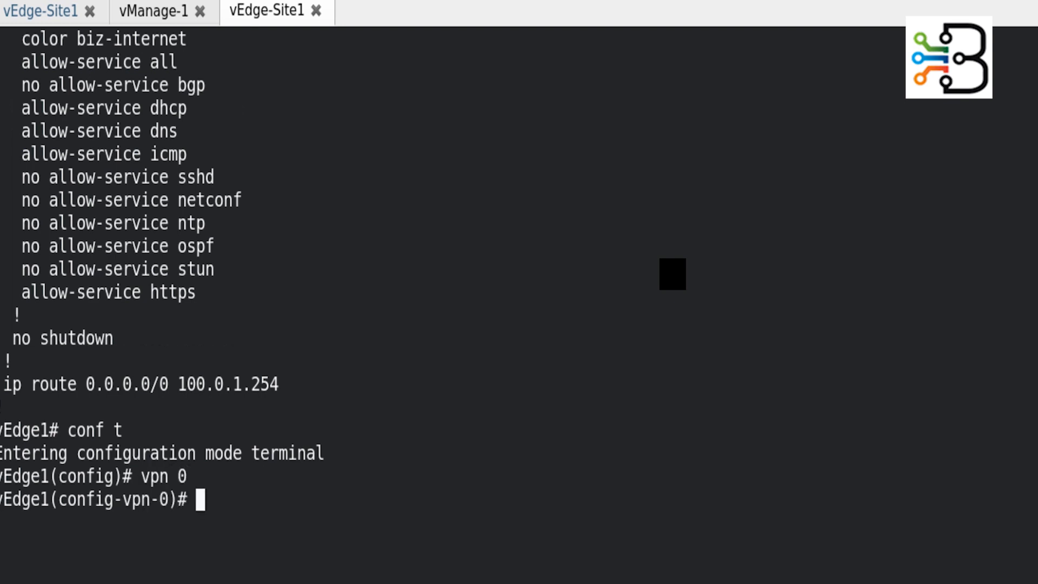
pyautogui.write('int ge0/0')
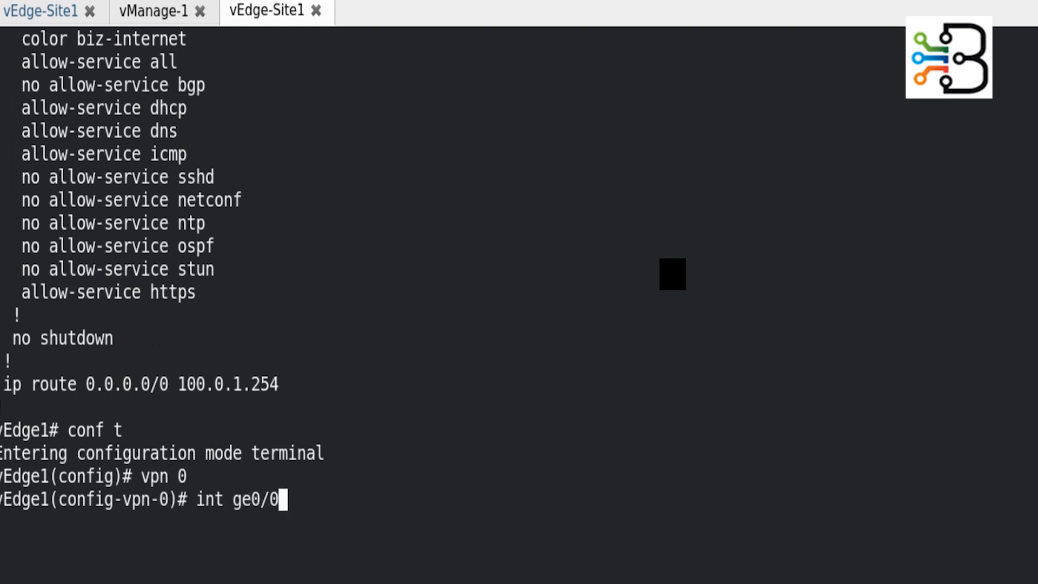
pyautogui.press('Return')
pyautogui.write('shutdown')
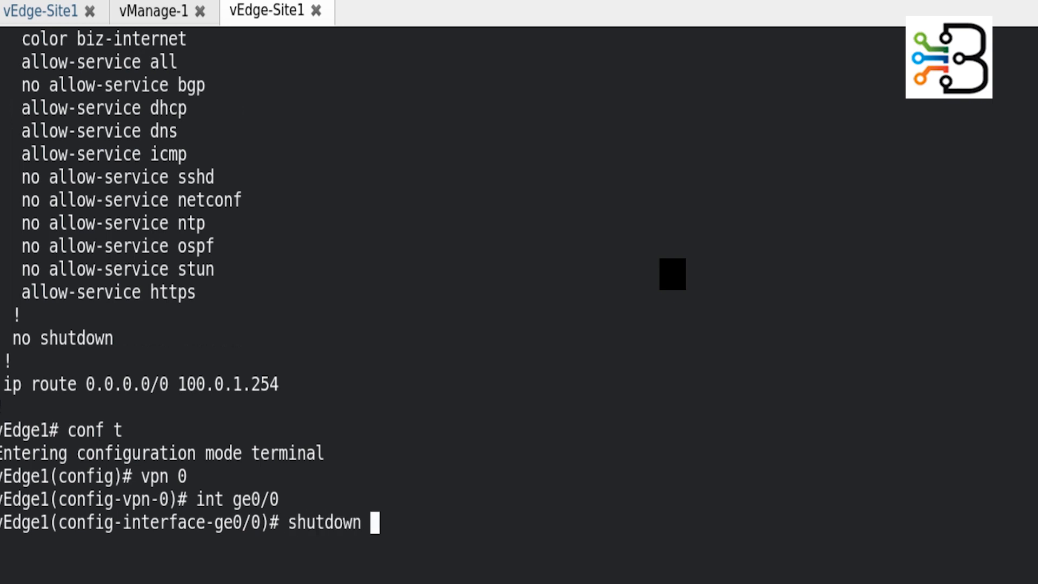
pyautogui.press('Return')
pyautogui.write('commit')
pyautogui.press('Return')
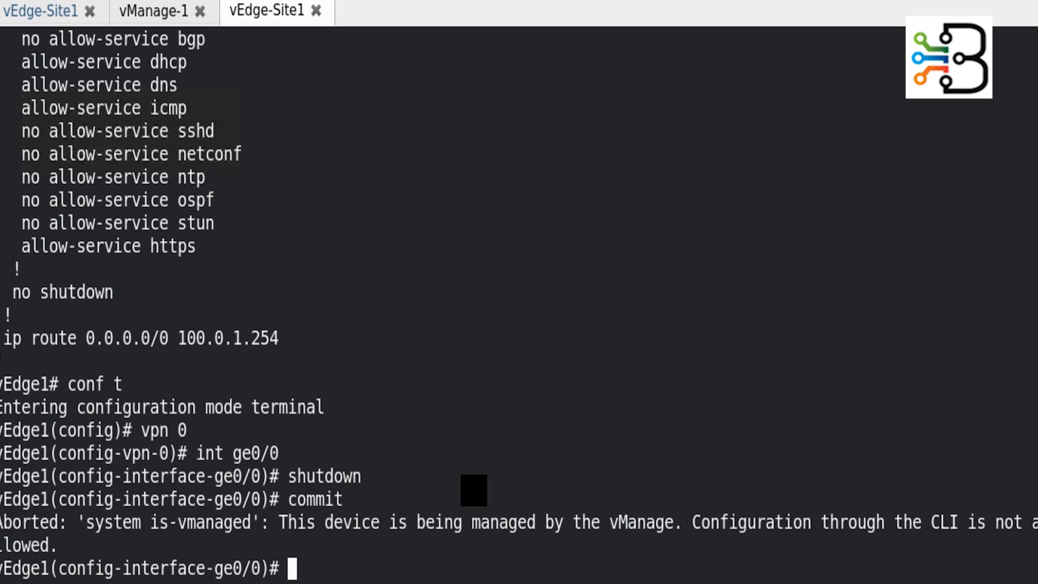
pyautogui.write('abort')
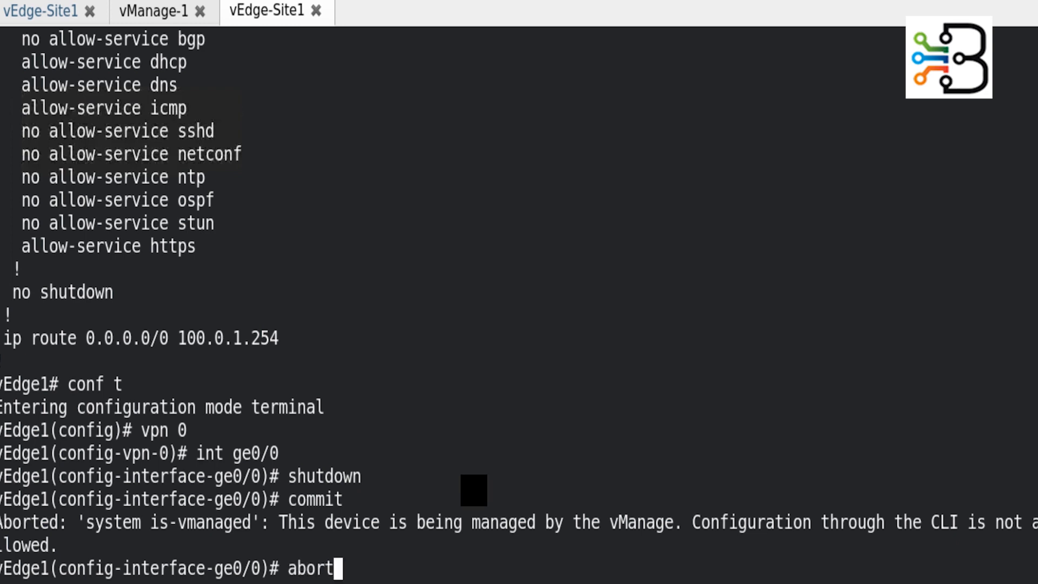
pyautogui.press('Return')
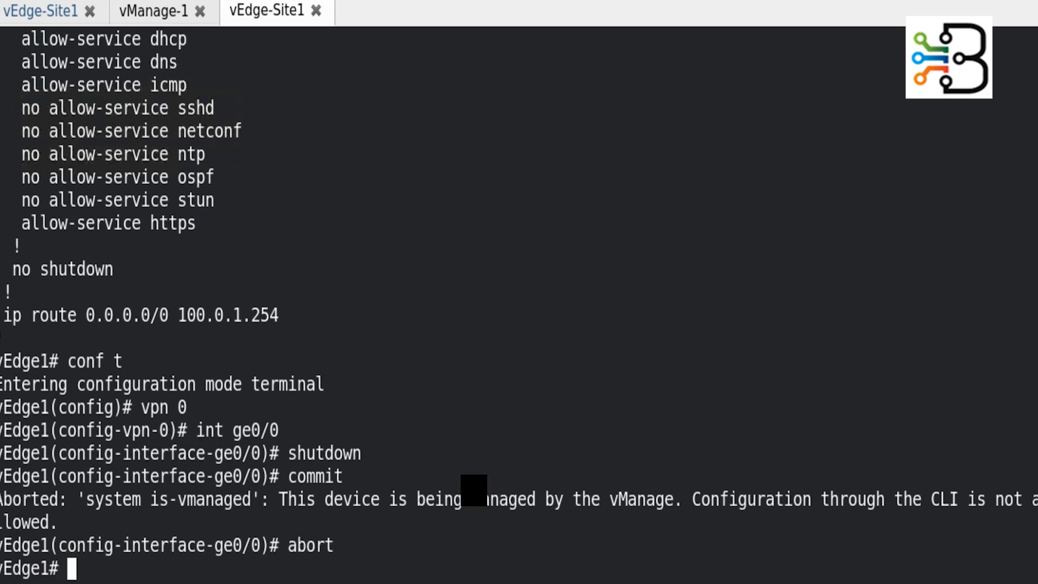